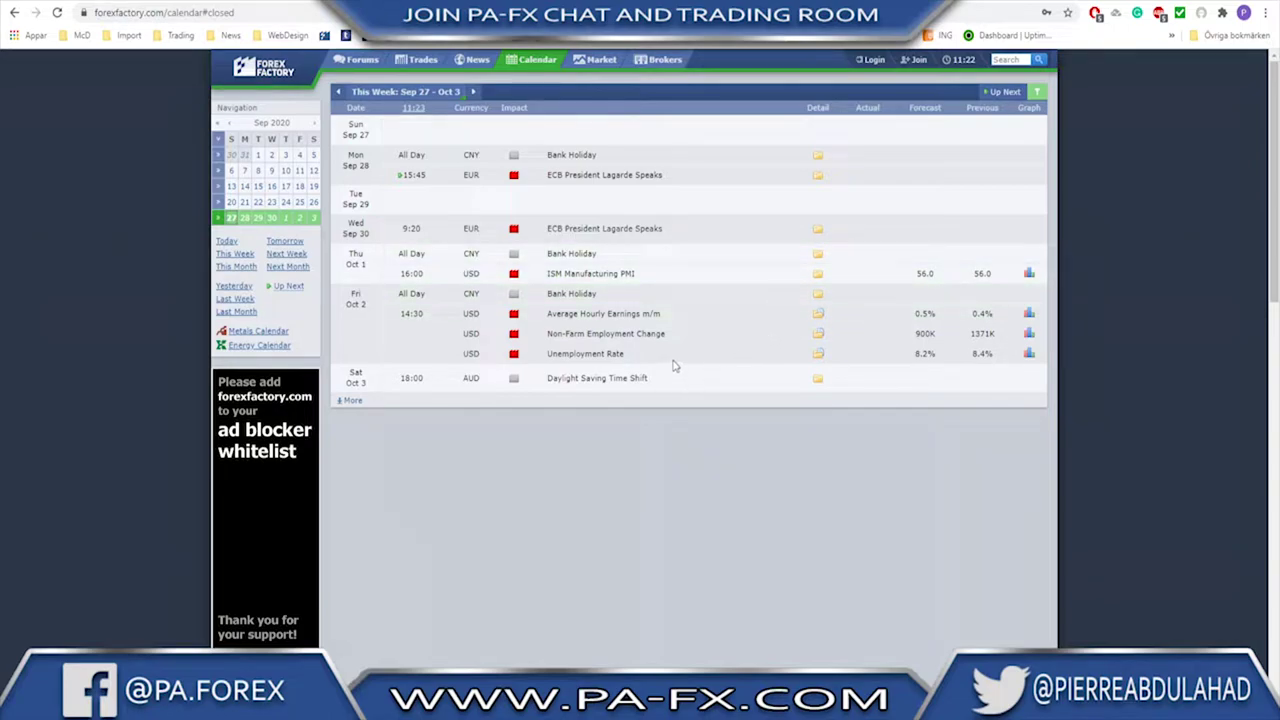
Review Friday's USD events: Average Hourly Earnings m/m, Non-Farm Employment Change and Unemployment Rate.
left_click_drag(609, 350, 539, 321)
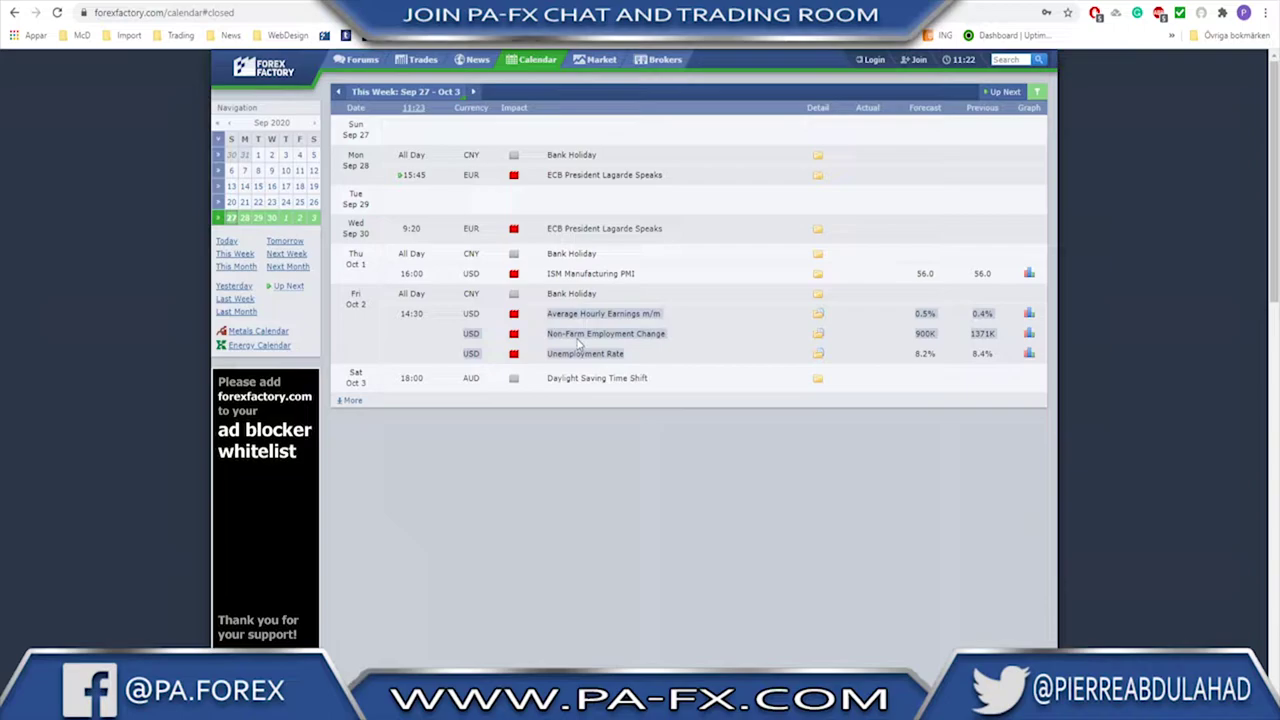
left_click(578, 343)
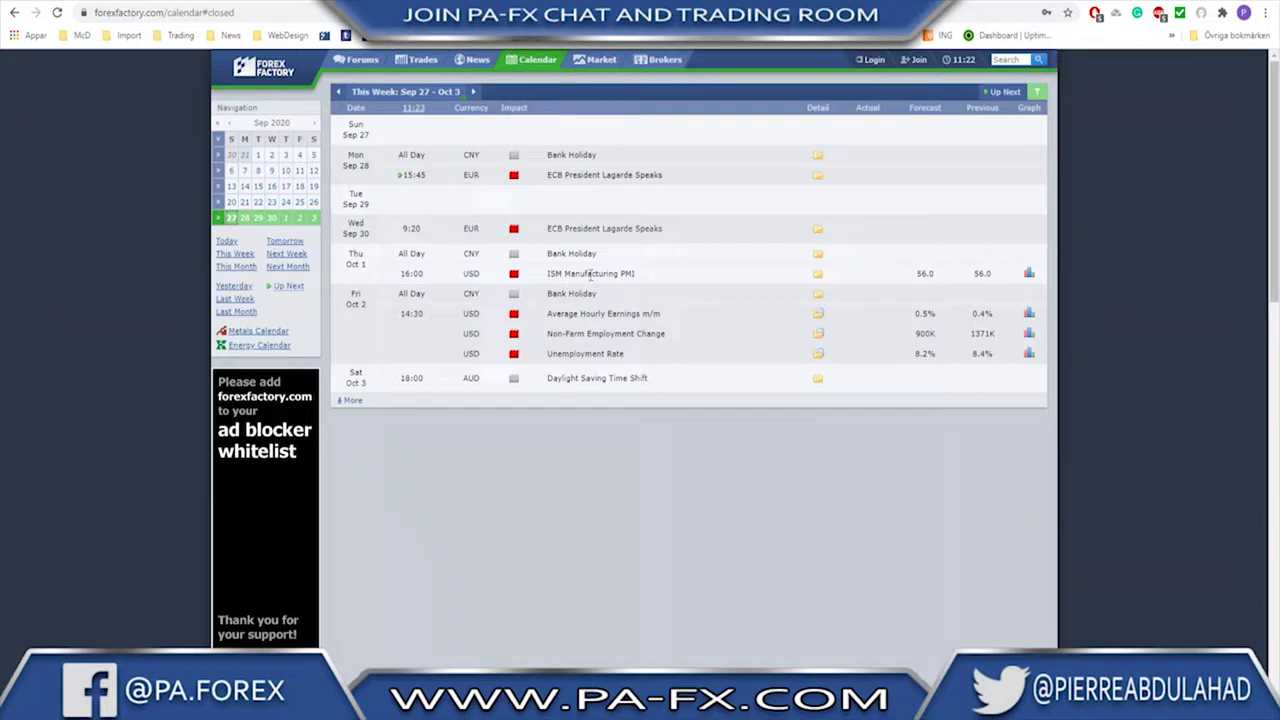
Include the orange medium-impact events in the weekly calendar, and filter them out again.
left_click(1038, 92)
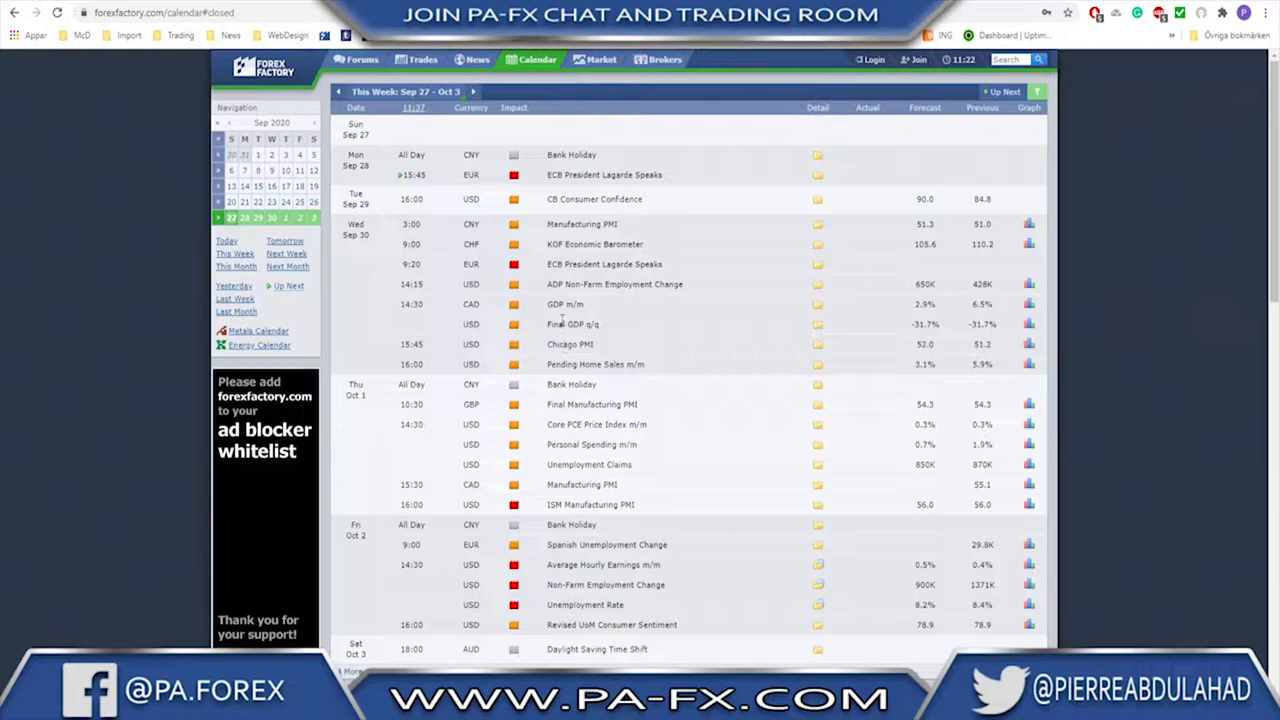
left_click(1036, 93)
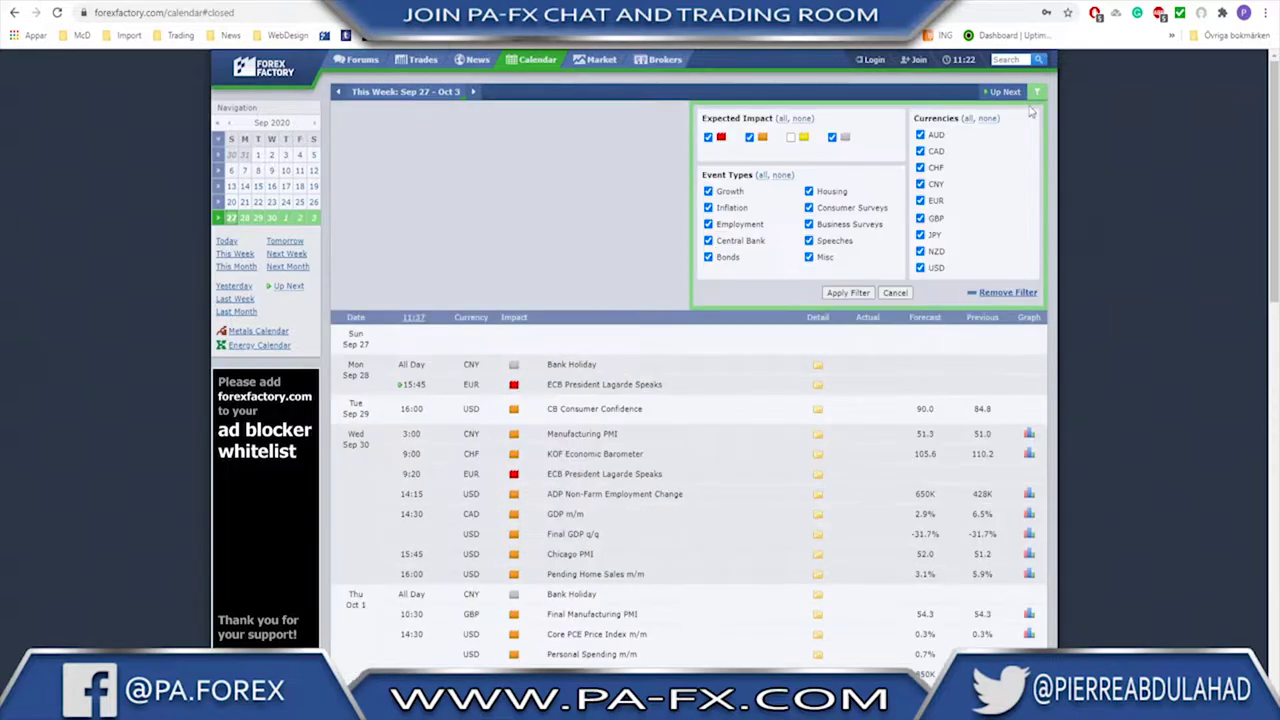
left_click(848, 293)
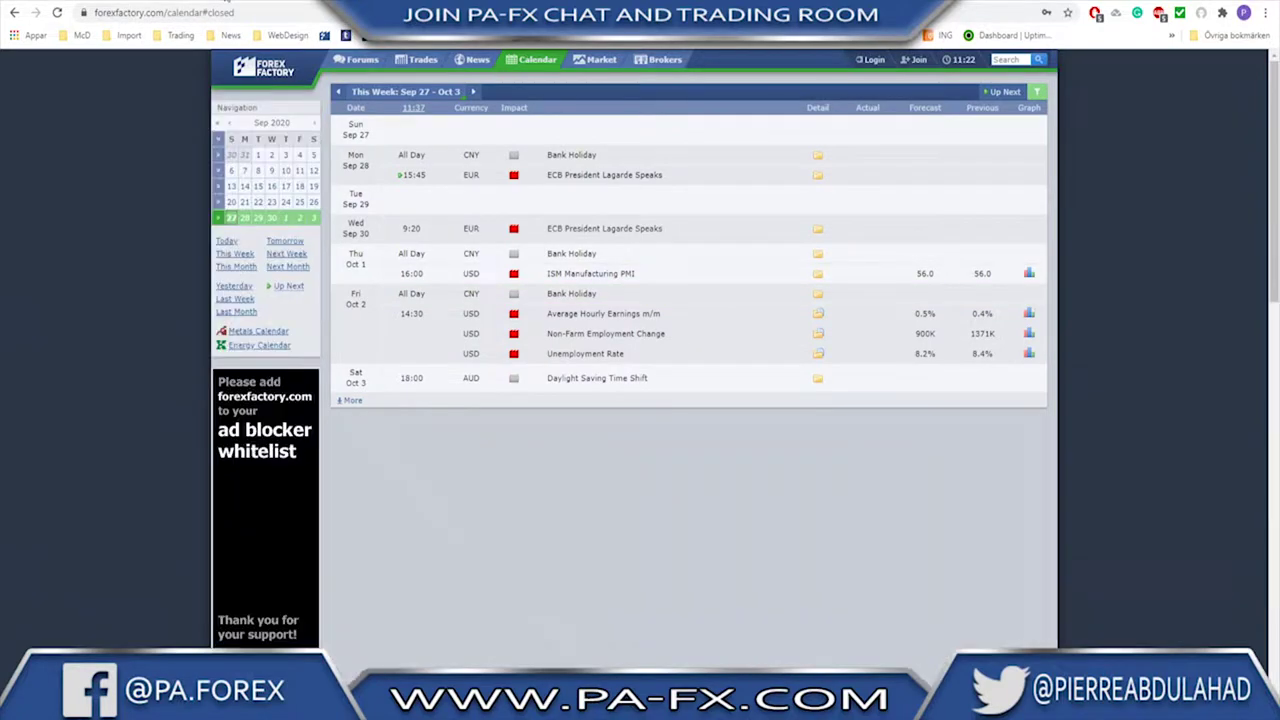
Switch to the TradingView DXY chart and set it to the weekly timeframe.
left_click(227, 2)
left_click(221, 63)
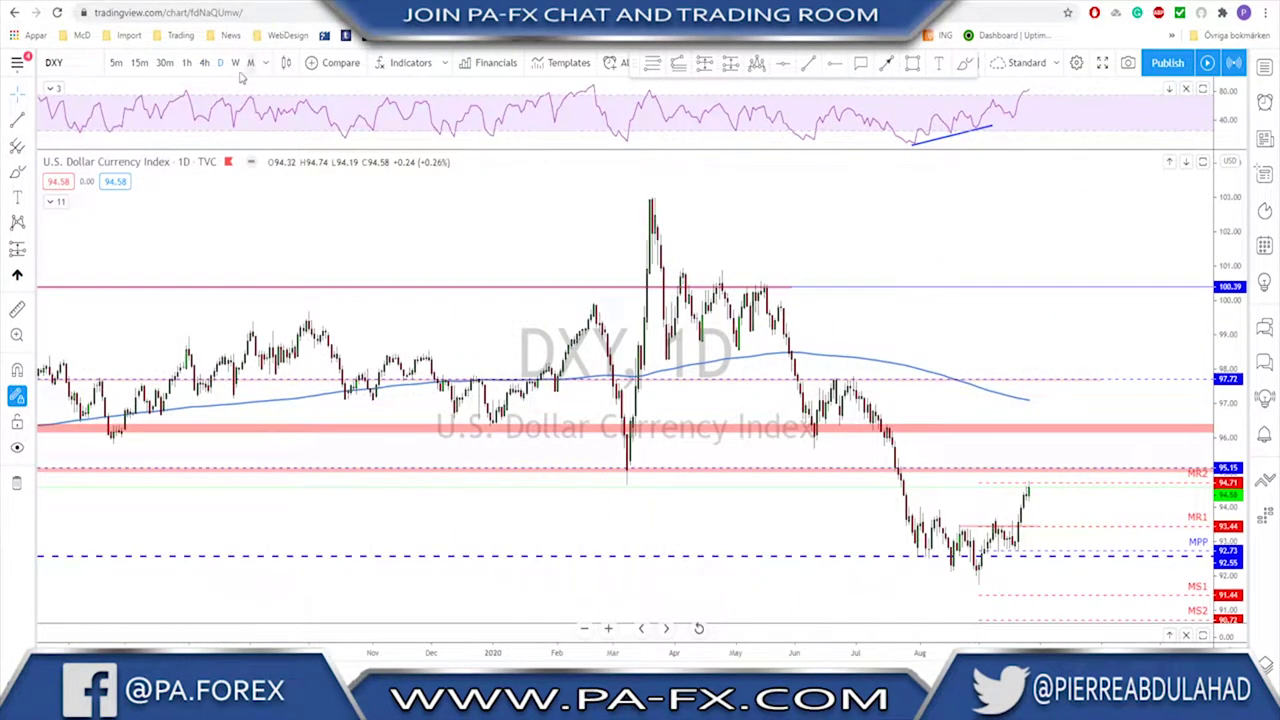
left_click(238, 63)
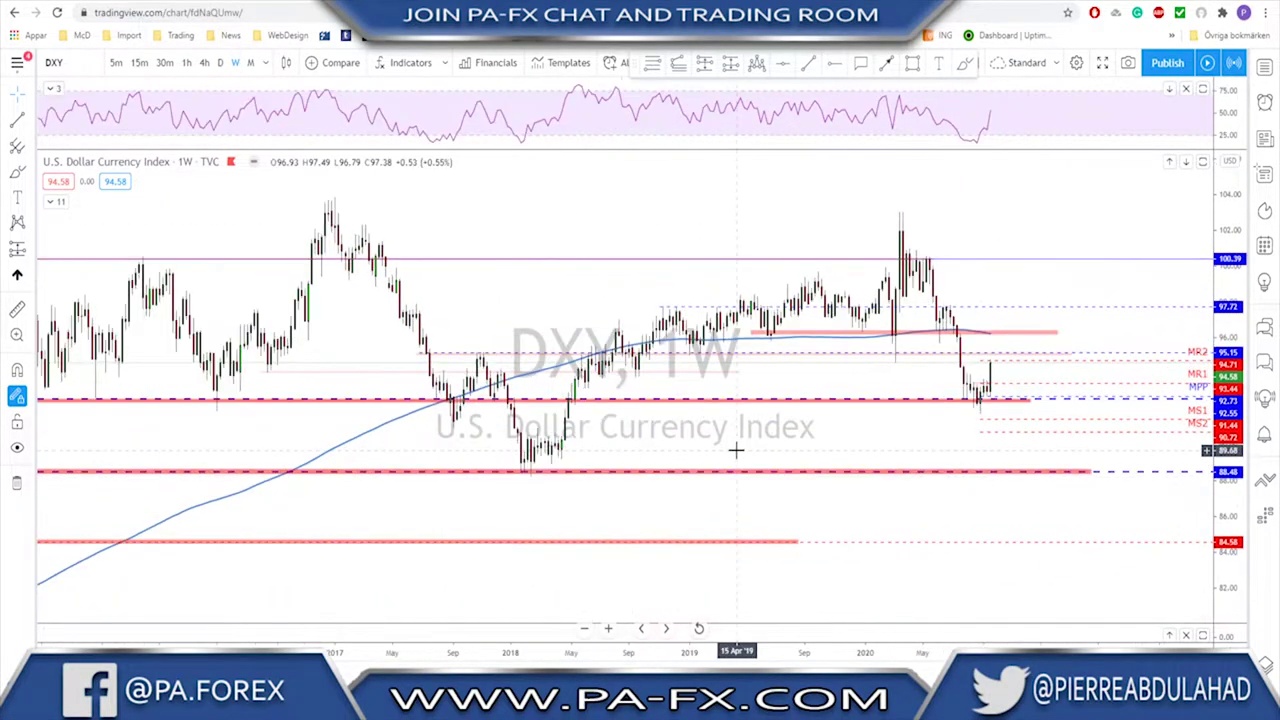
scroll(762, 489, "down", 4)
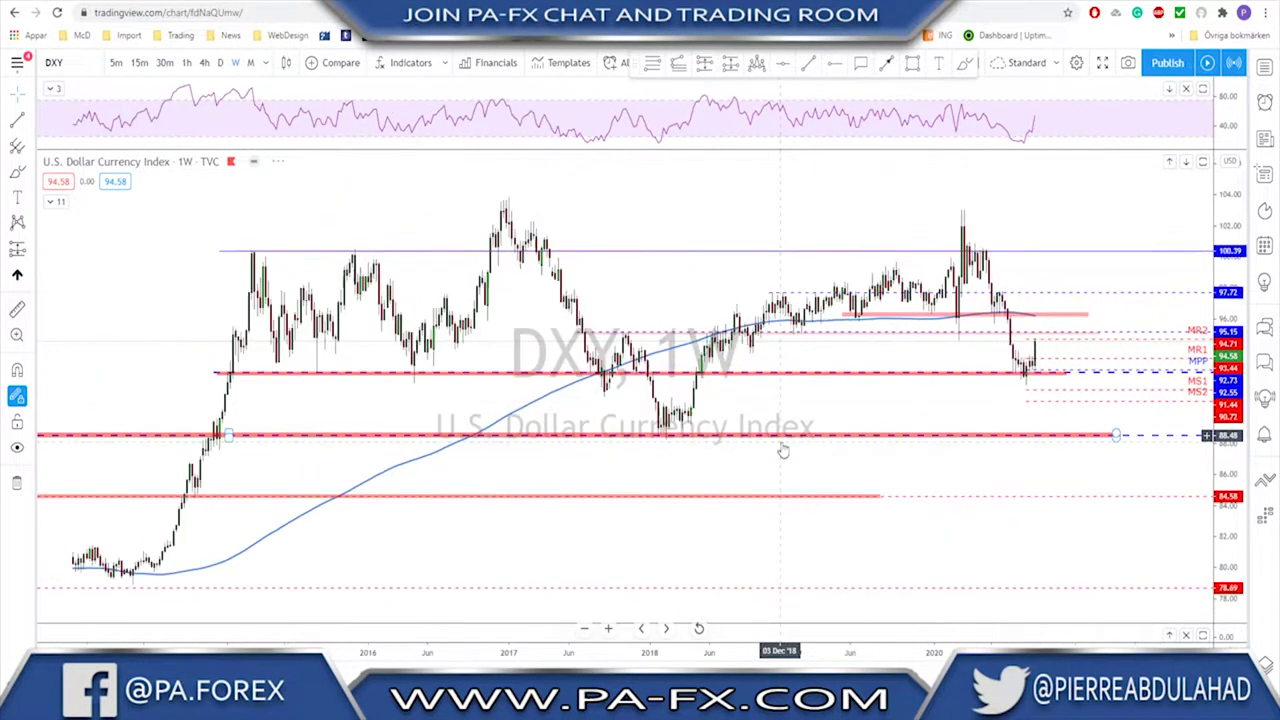
Circle the three earlier price touches of the 92.55 support level with the Brush, and delete the circles.
left_click(964, 65)
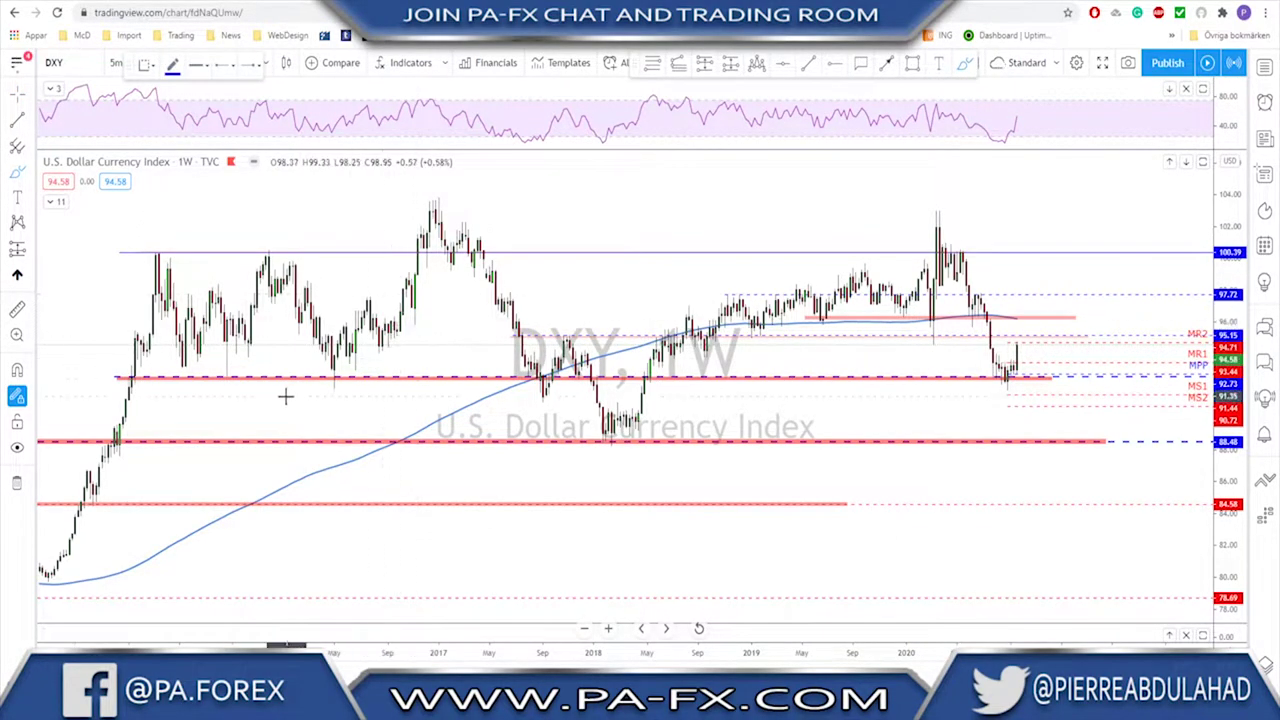
left_click_drag(224, 369, 226, 367)
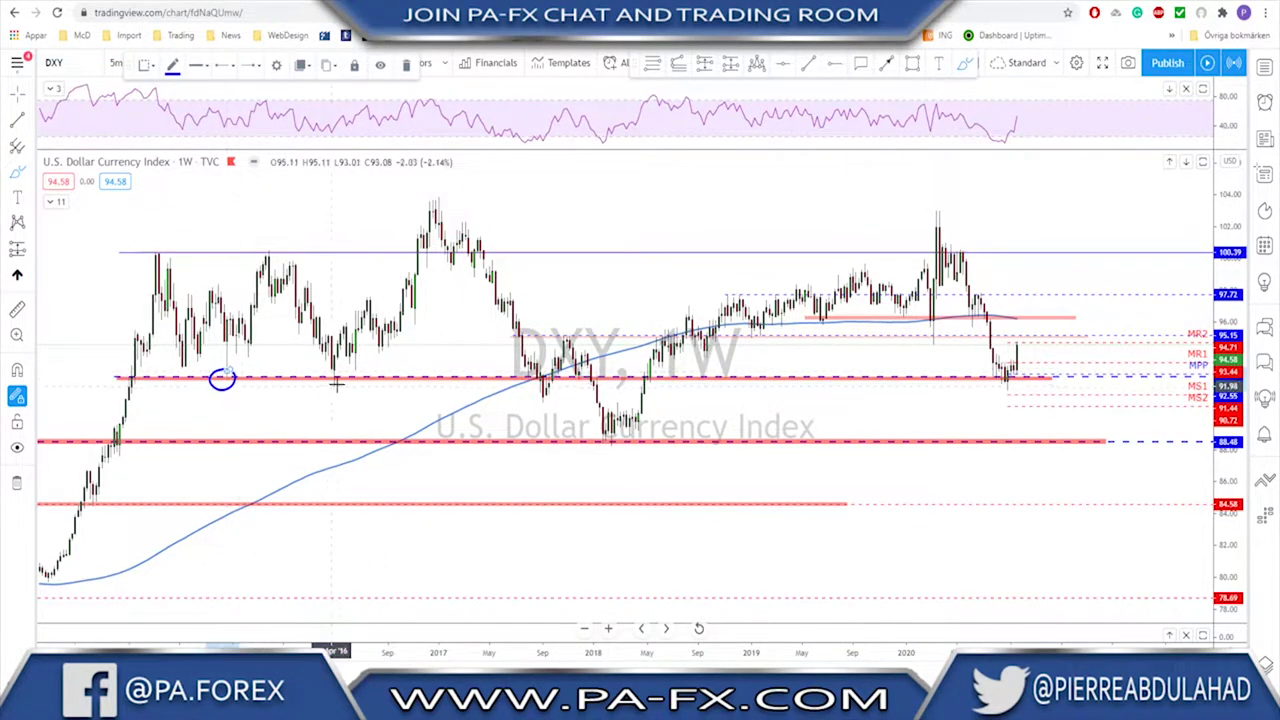
left_click_drag(335, 367, 340, 370)
left_click_drag(529, 368, 531, 368)
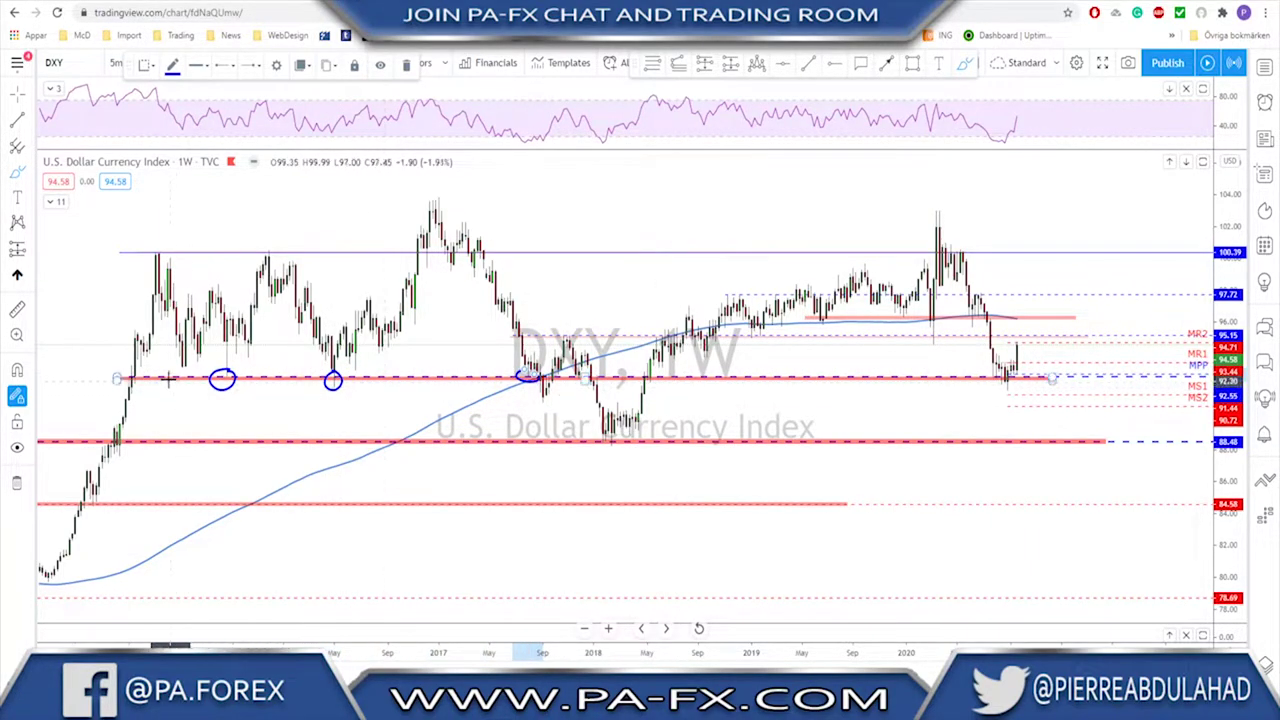
scroll(980, 390, "up", 1)
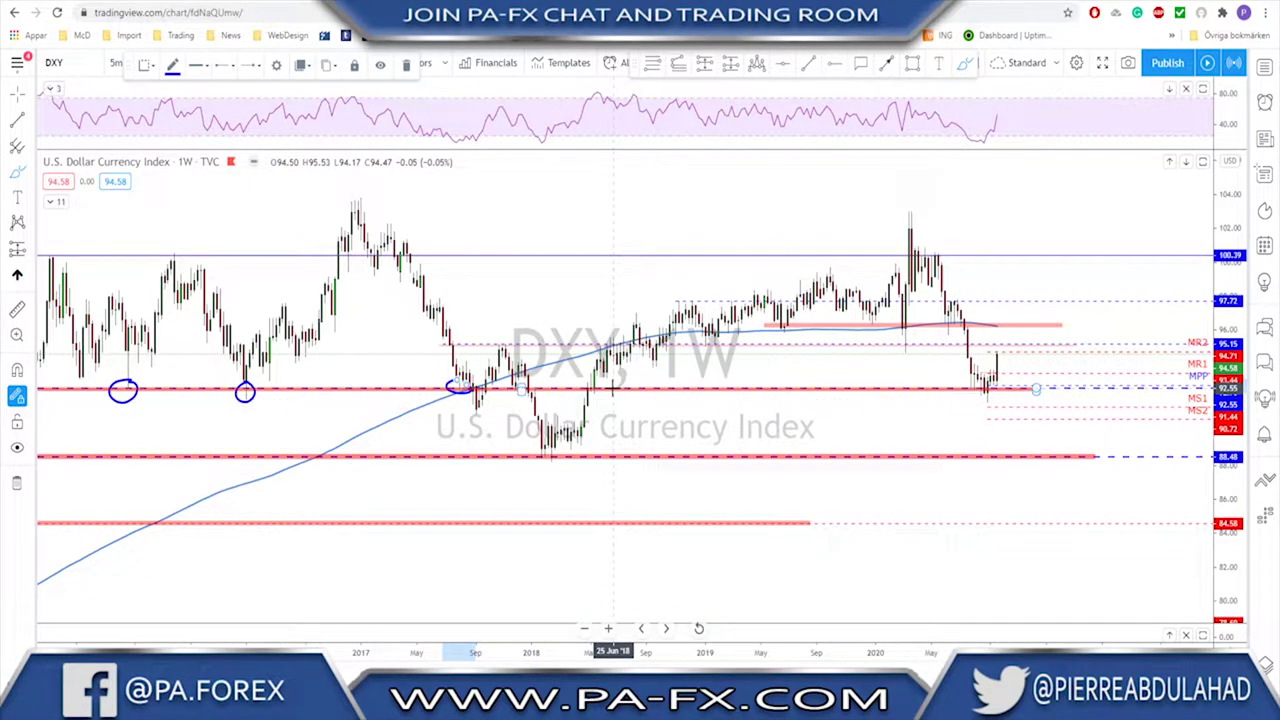
key("Delete")
scroll(620, 388, "up", 3)
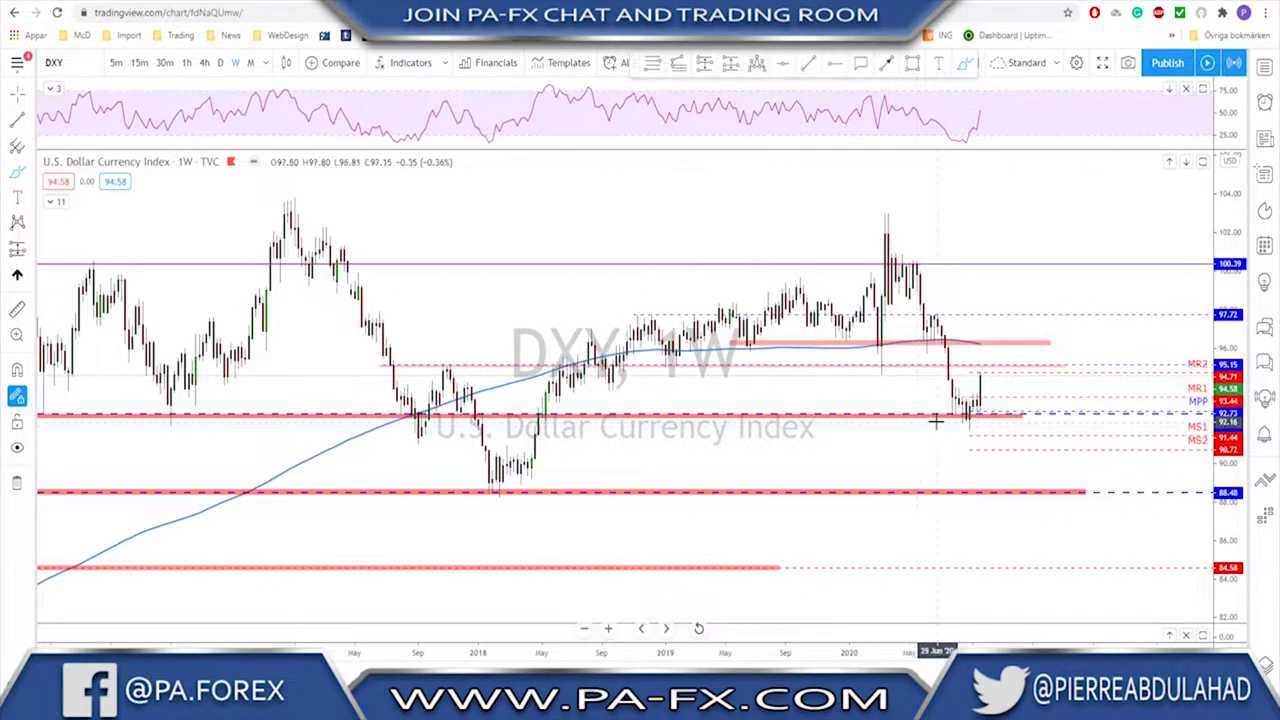
Trace the 2020 decline from the 100.39 level down to the recent low with the Brush, and undo the stroke.
scroll(934, 422, "up", 1)
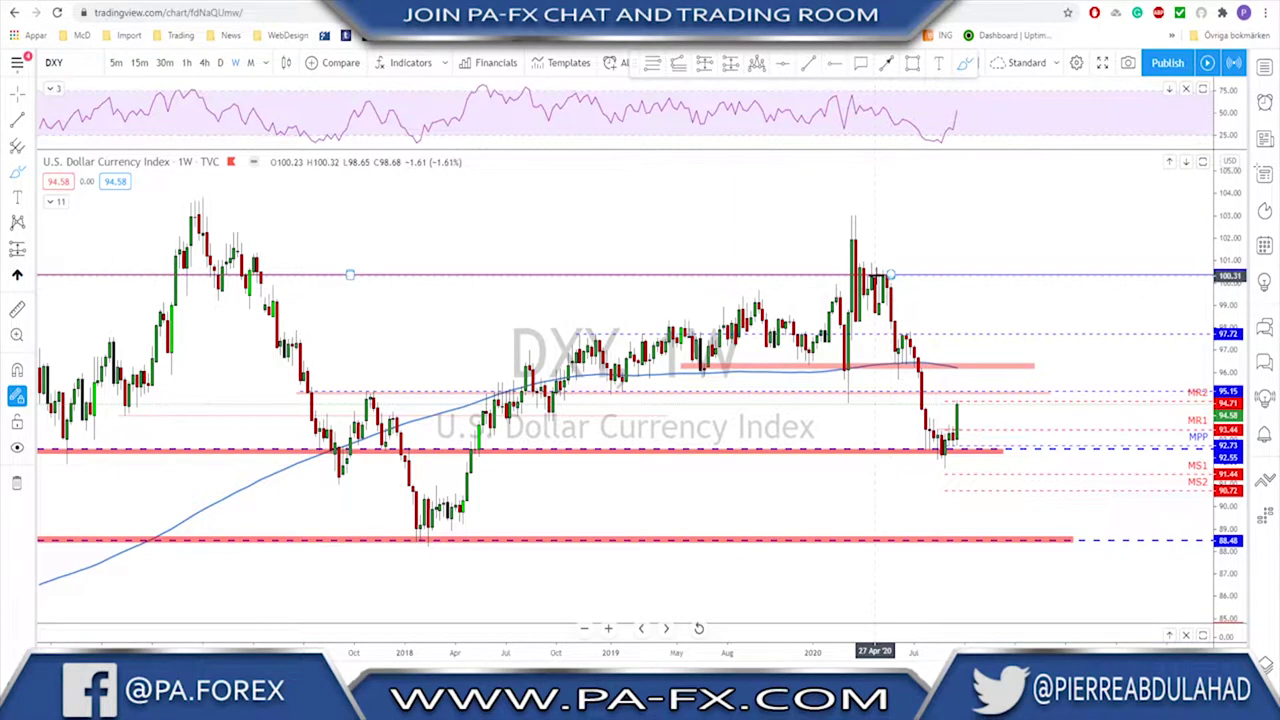
left_click(872, 277)
left_click(947, 470)
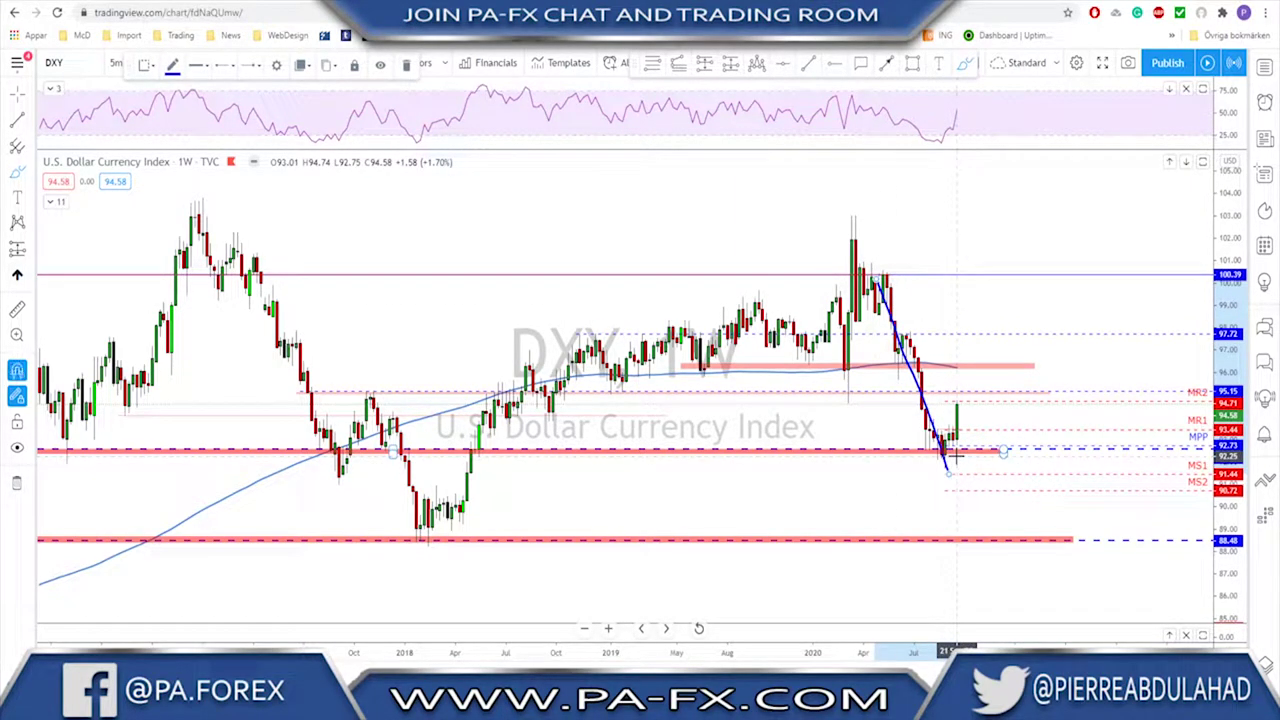
key("ctrl+z")
scroll(936, 444, "down", 1)
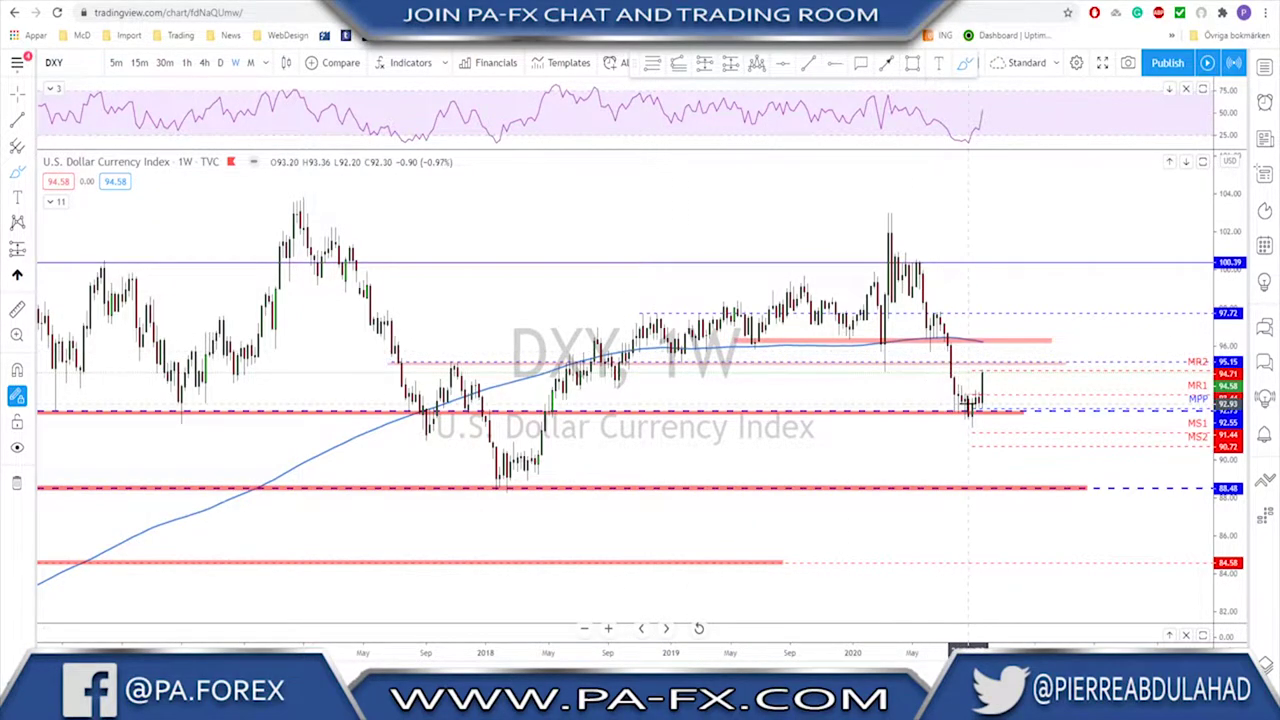
Circle the past and upcoming price tests of the 95.15 level and brush a path up to and along the red zone above.
scroll(970, 410, "up", 2)
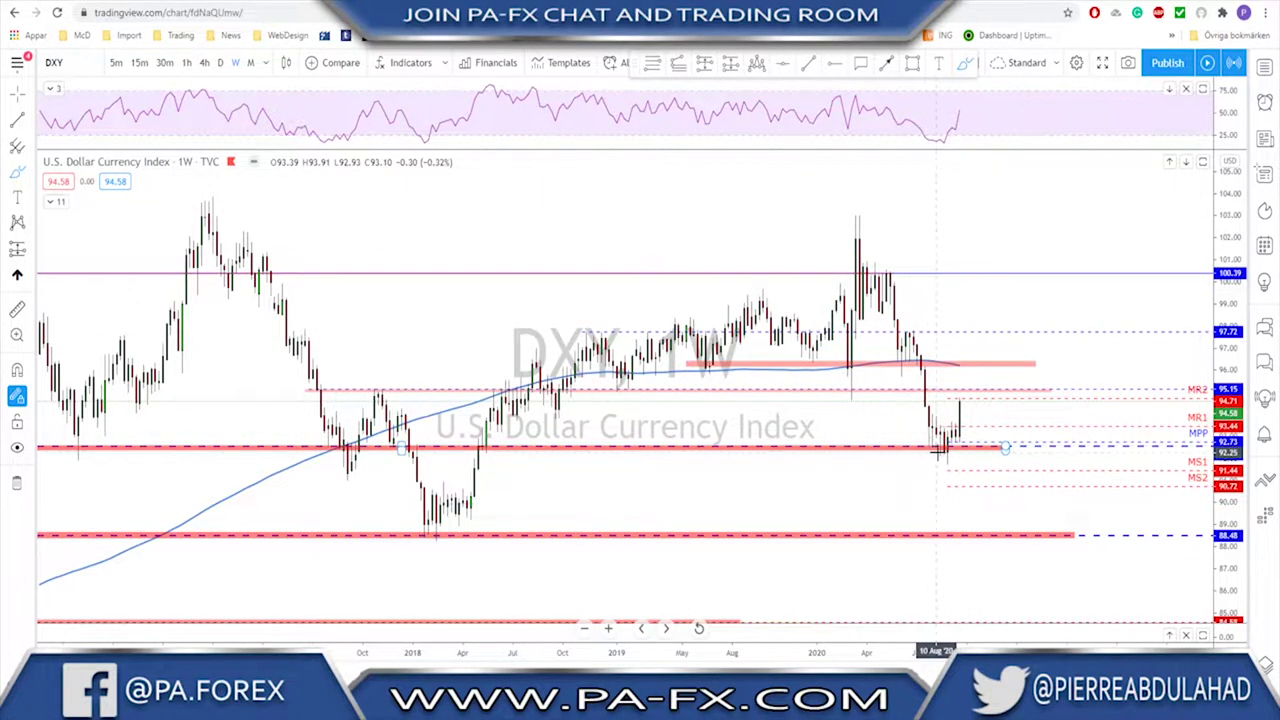
scroll(932, 430, "up", 1)
left_click_drag(928, 428, 957, 405)
left_click_drag(576, 403, 578, 420)
left_click_drag(310, 402, 282, 402)
left_click_drag(818, 401, 812, 404)
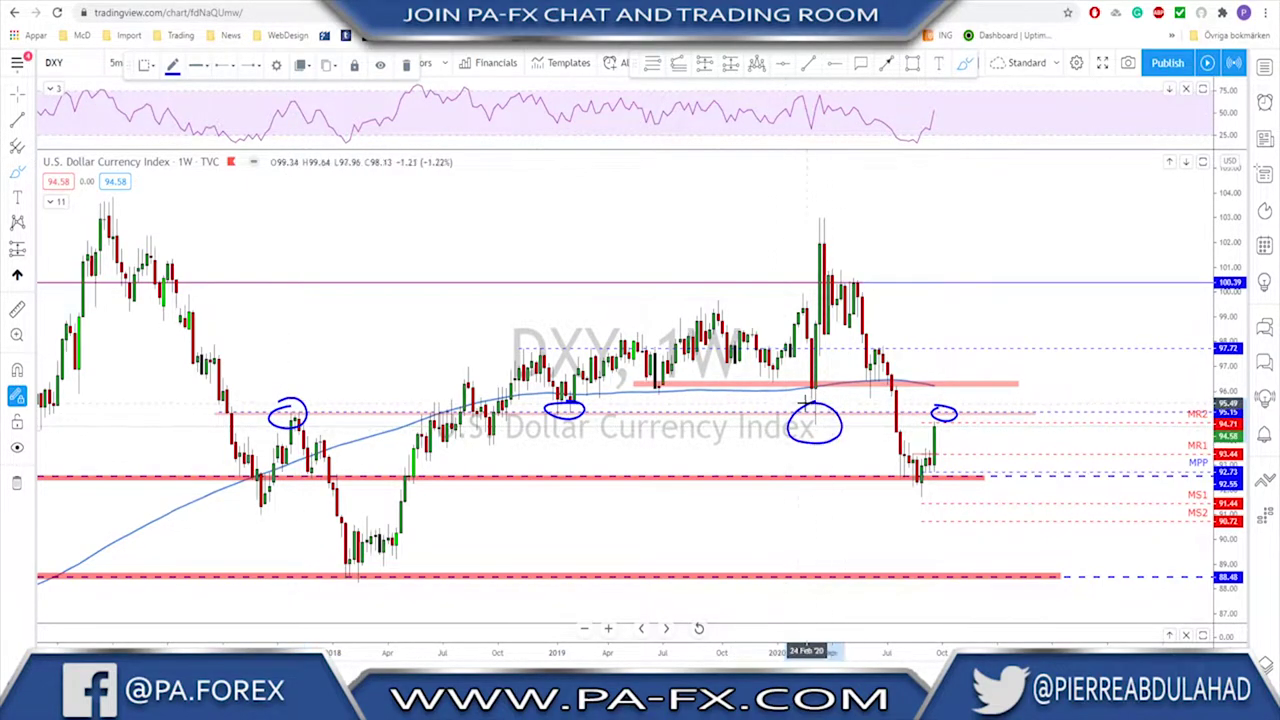
left_click_drag(950, 404, 966, 379)
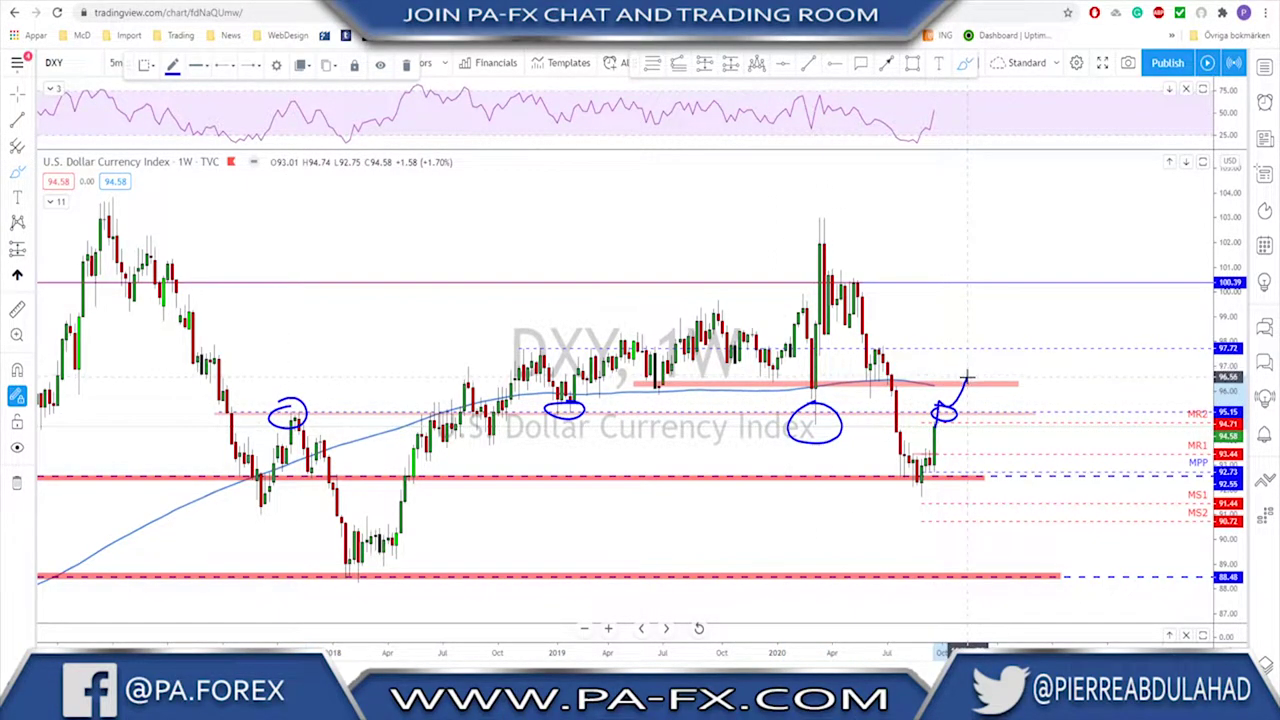
left_click_drag(658, 382, 950, 383)
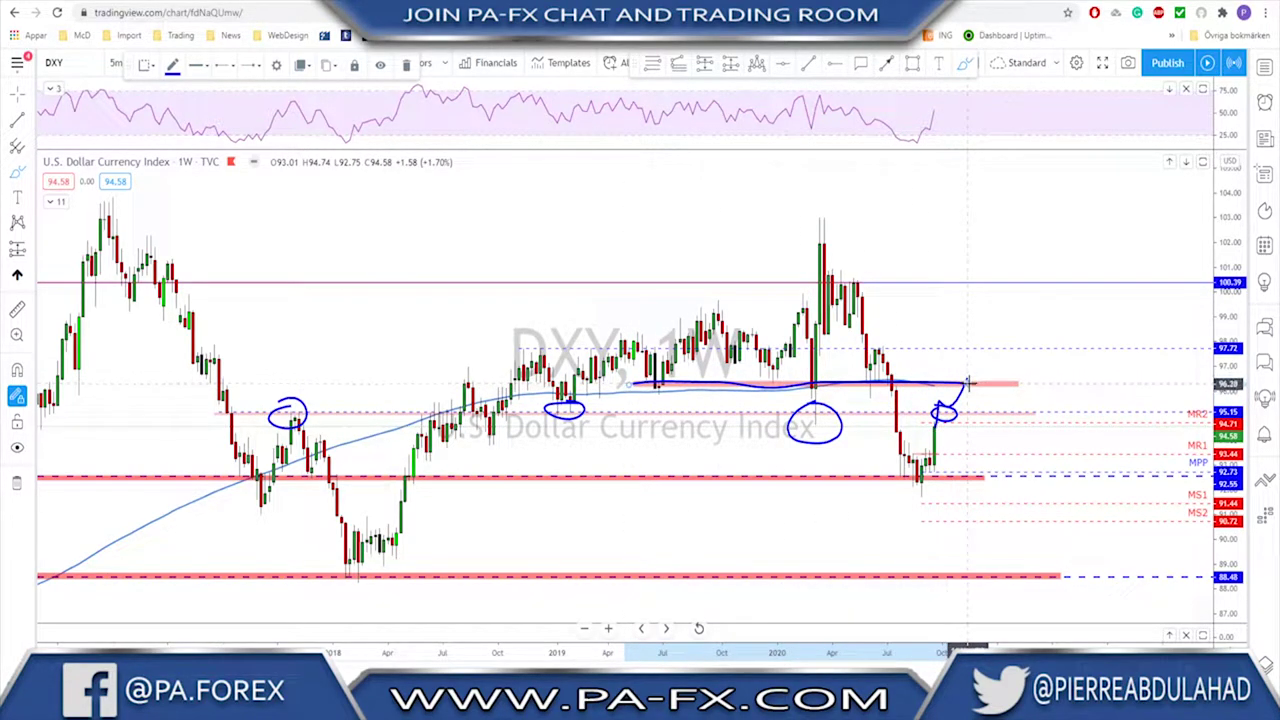
Undo all the brush circles and strokes around the 95.15 level and the red zone above it.
key("ctrl+z")
key("ctrl+z")
key("ctrl+z")
key("ctrl+z")
key("ctrl+z")
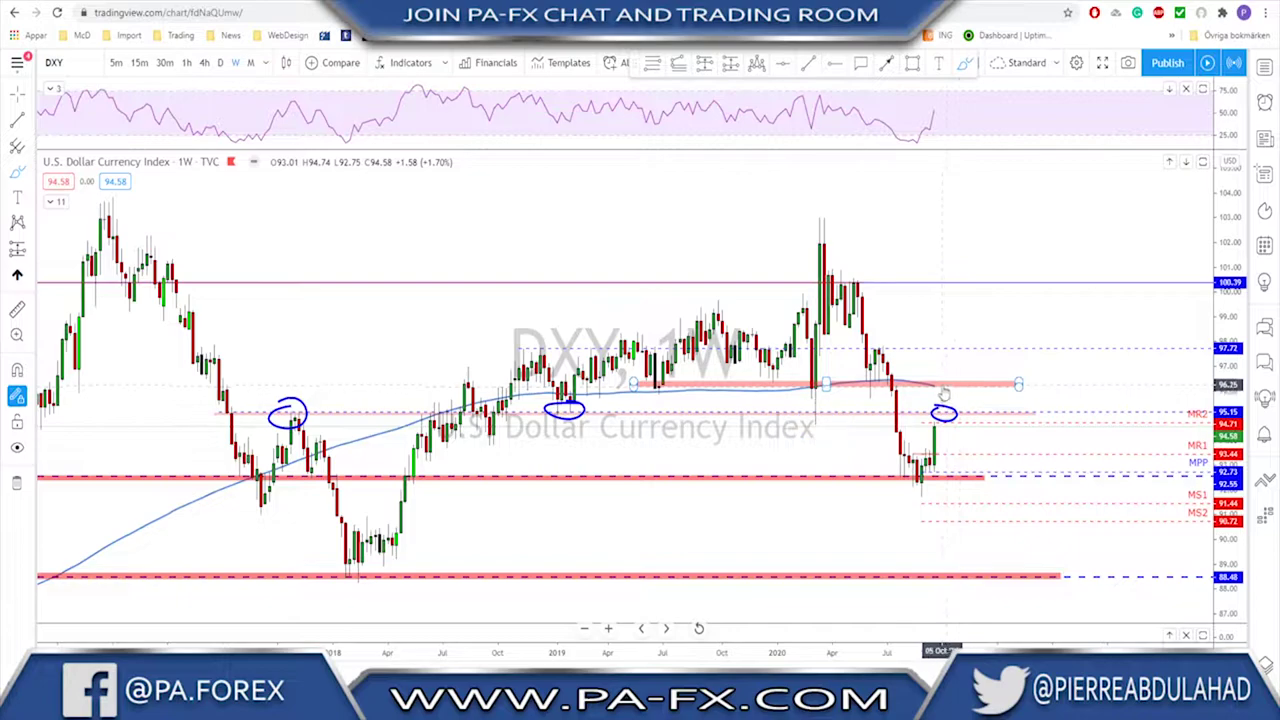
key("ctrl+z")
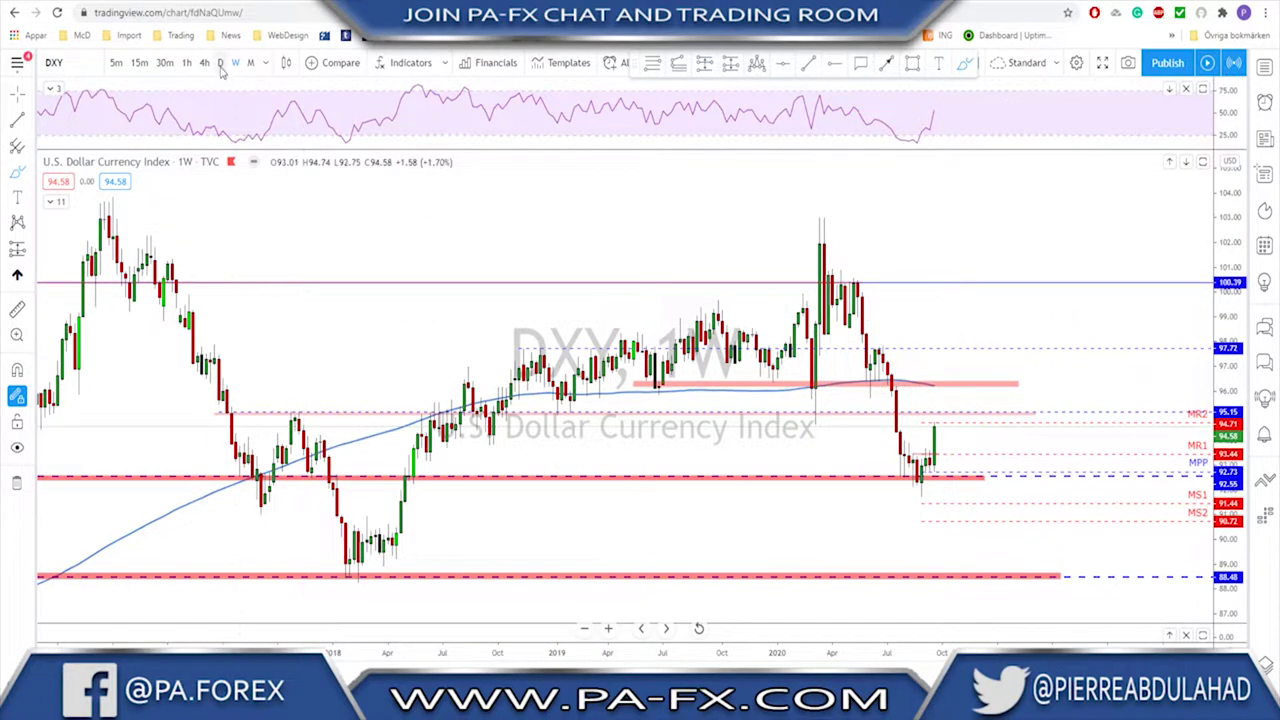
Set the DXY chart to the daily (1D) timeframe.
key("1")
key("d")
key("Return")
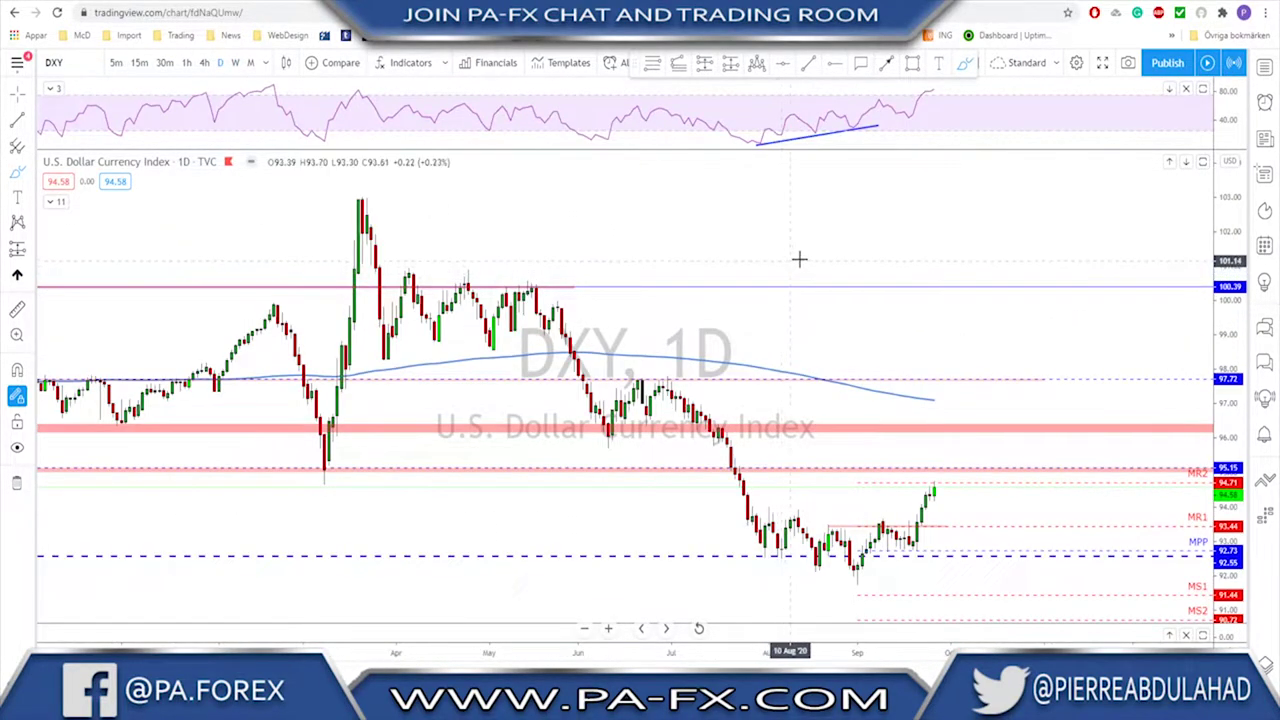
Delete the blue rising trendline from the oscillator pane above the price chart.
scroll(934, 229, "down", 5)
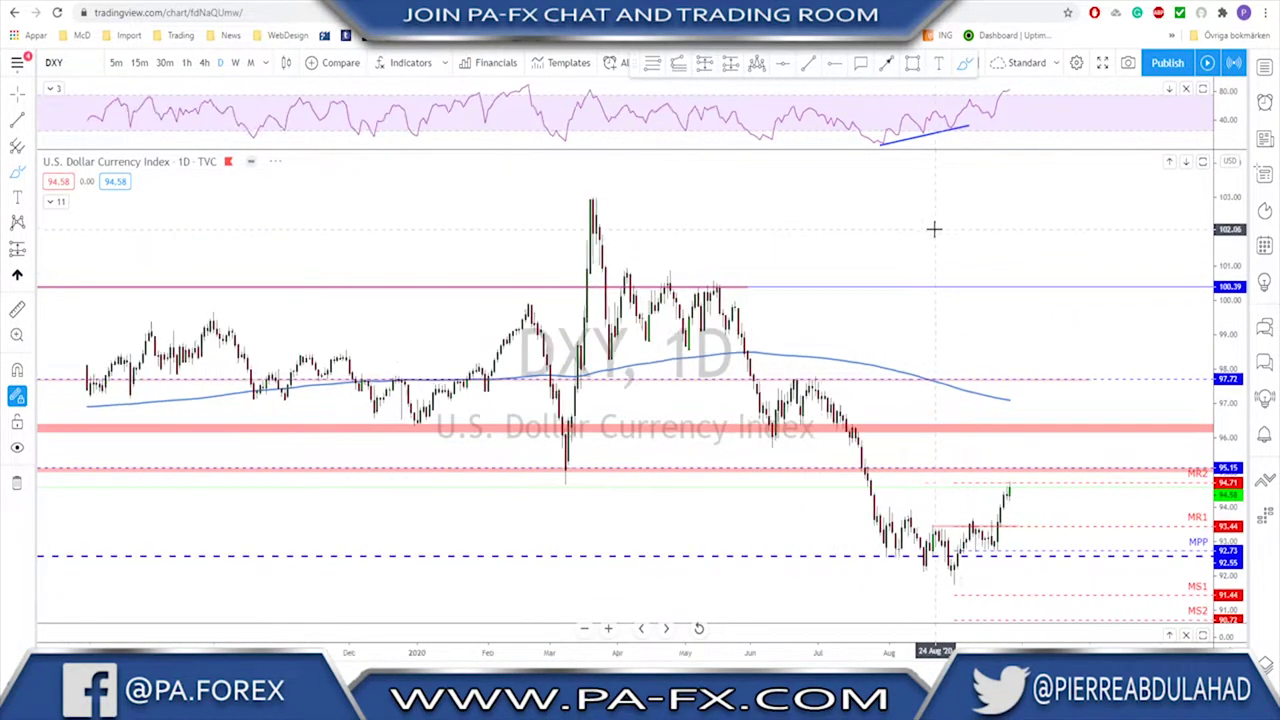
left_click(978, 136)
key("Delete")
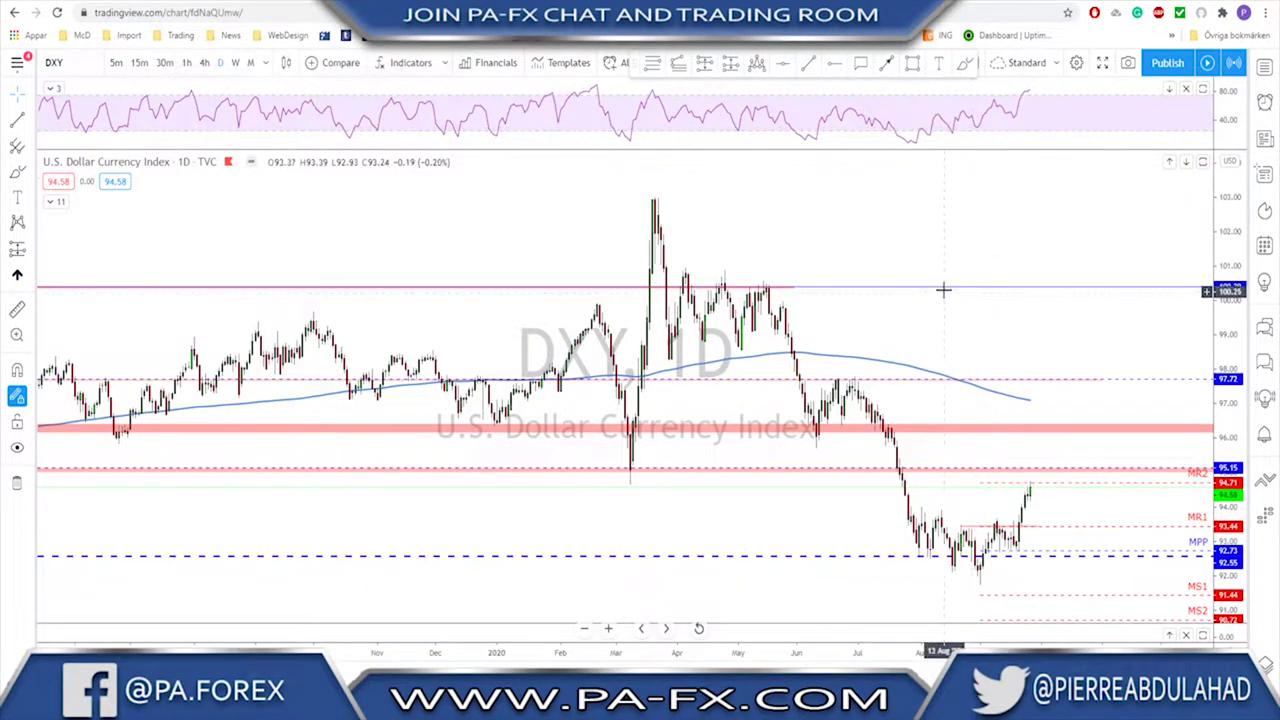
Draw an arrow from the latest daily price up to the red resistance zone above the 95.15 level.
scroll(917, 309, "down", 3)
scroll(917, 309, "down", 2)
scroll(915, 318, "down", 2)
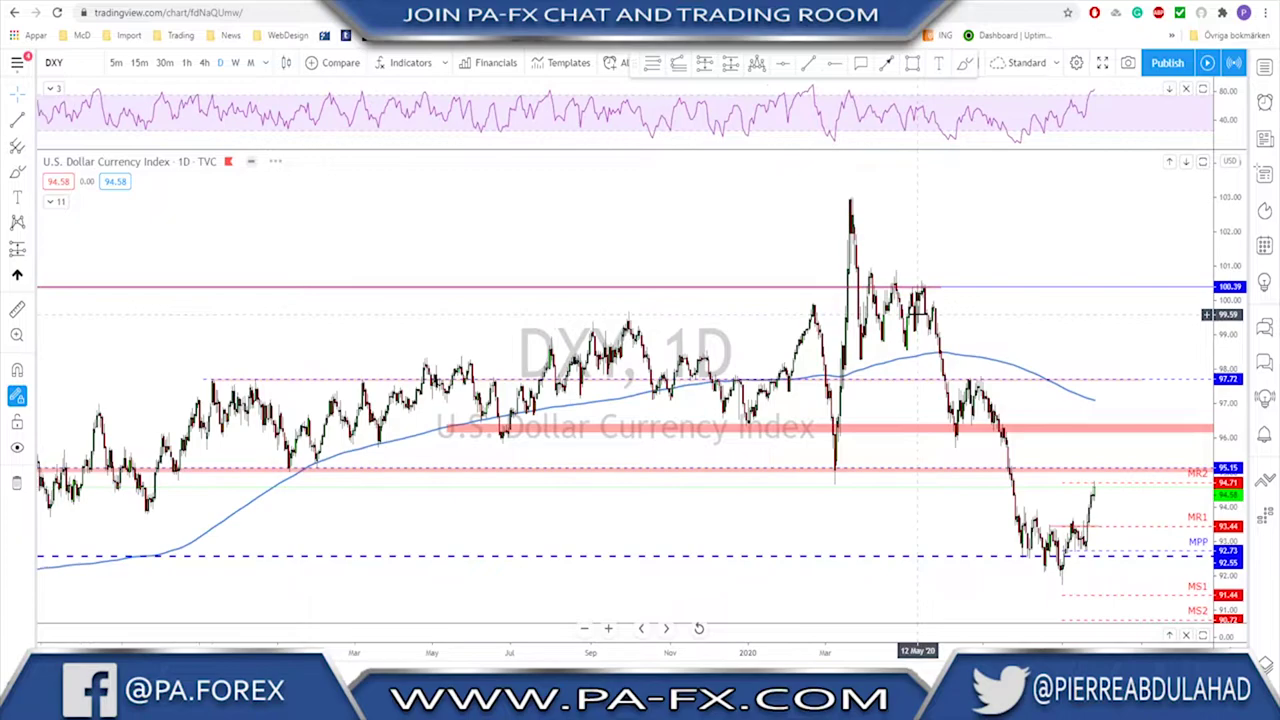
scroll(840, 495, "up", 1)
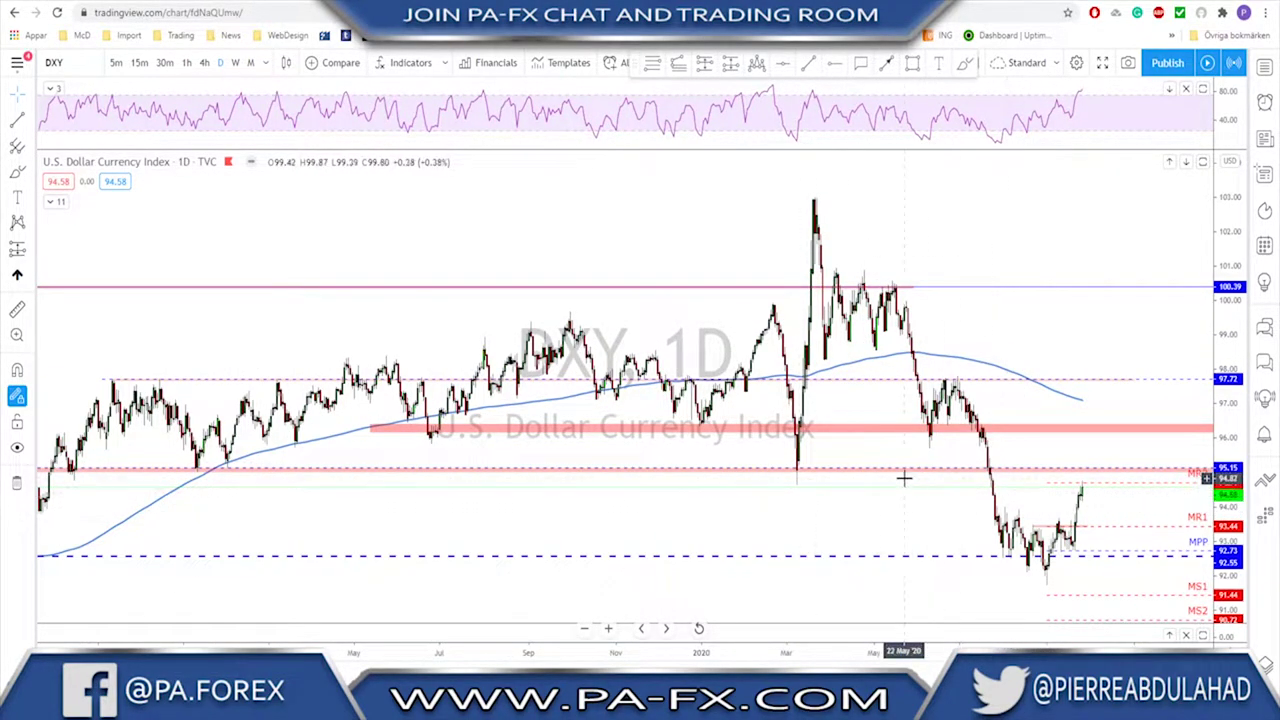
left_click(886, 63)
left_click(1085, 494)
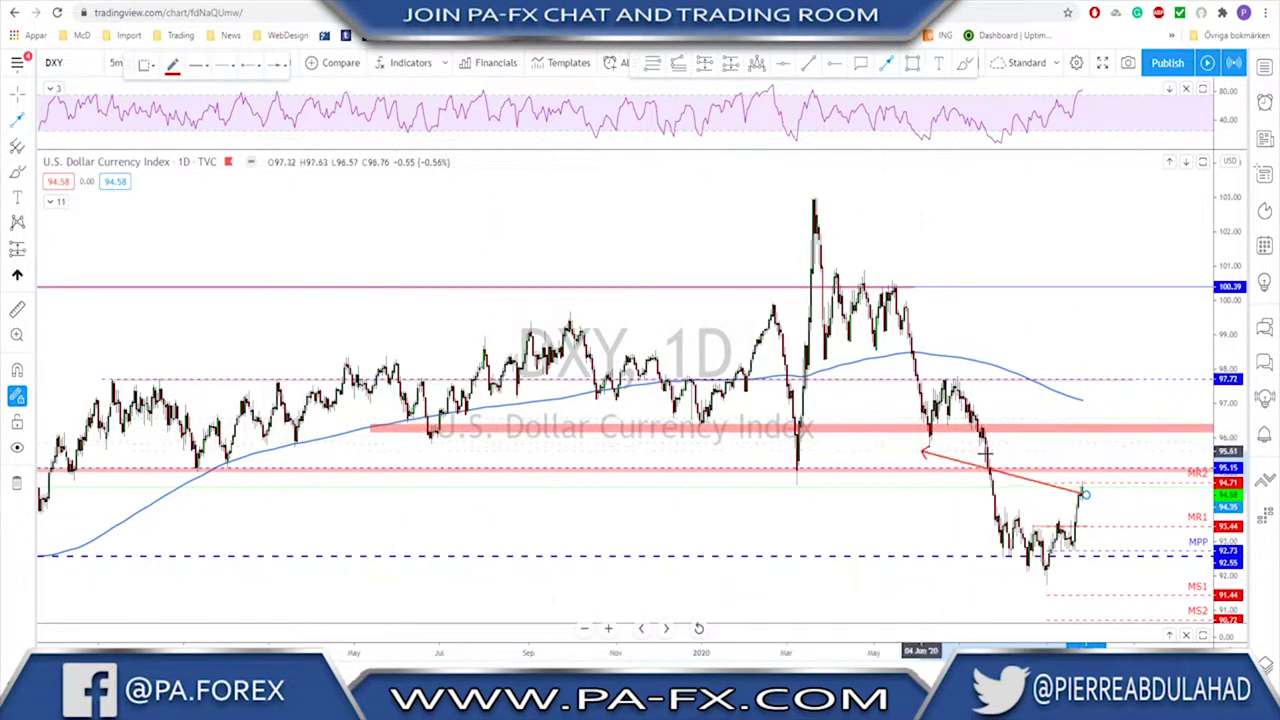
left_click(1110, 428)
scroll(1034, 423, "down", 4)
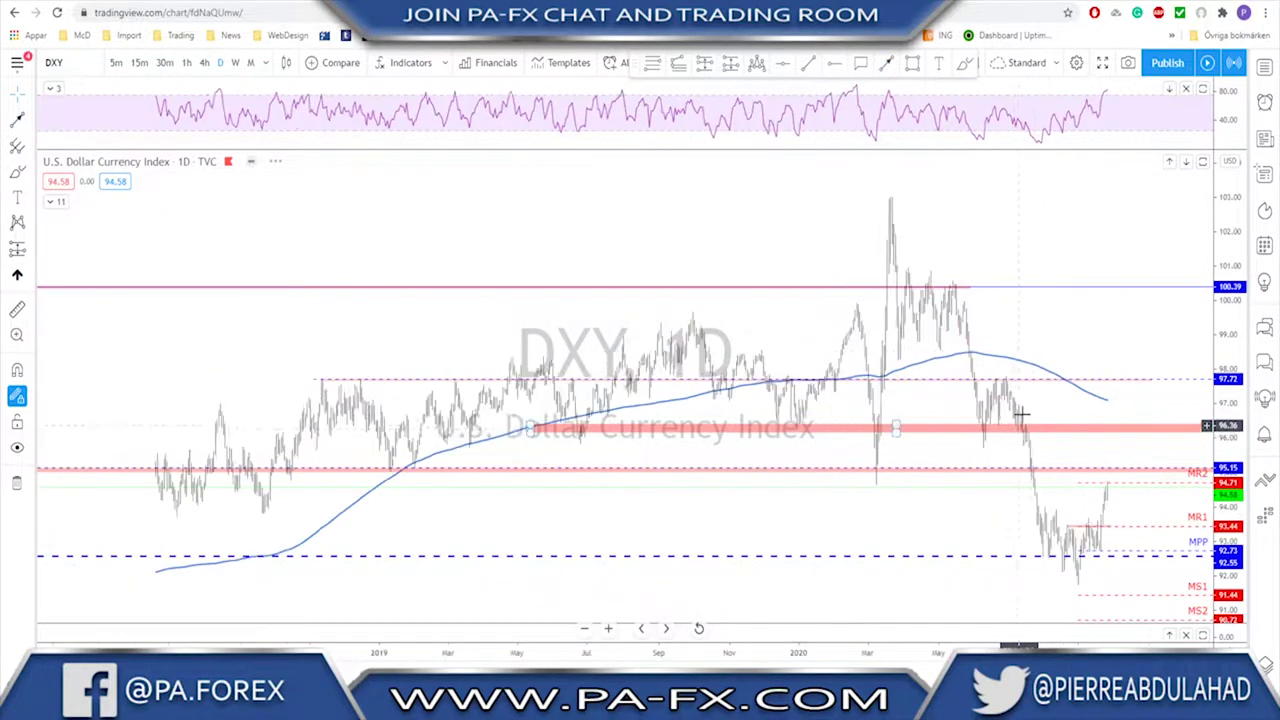
Brush the price swing from the 97.72 level down to the low and back up, adding a projection stroke, and undo it.
left_click_drag(1086, 303, 1020, 291)
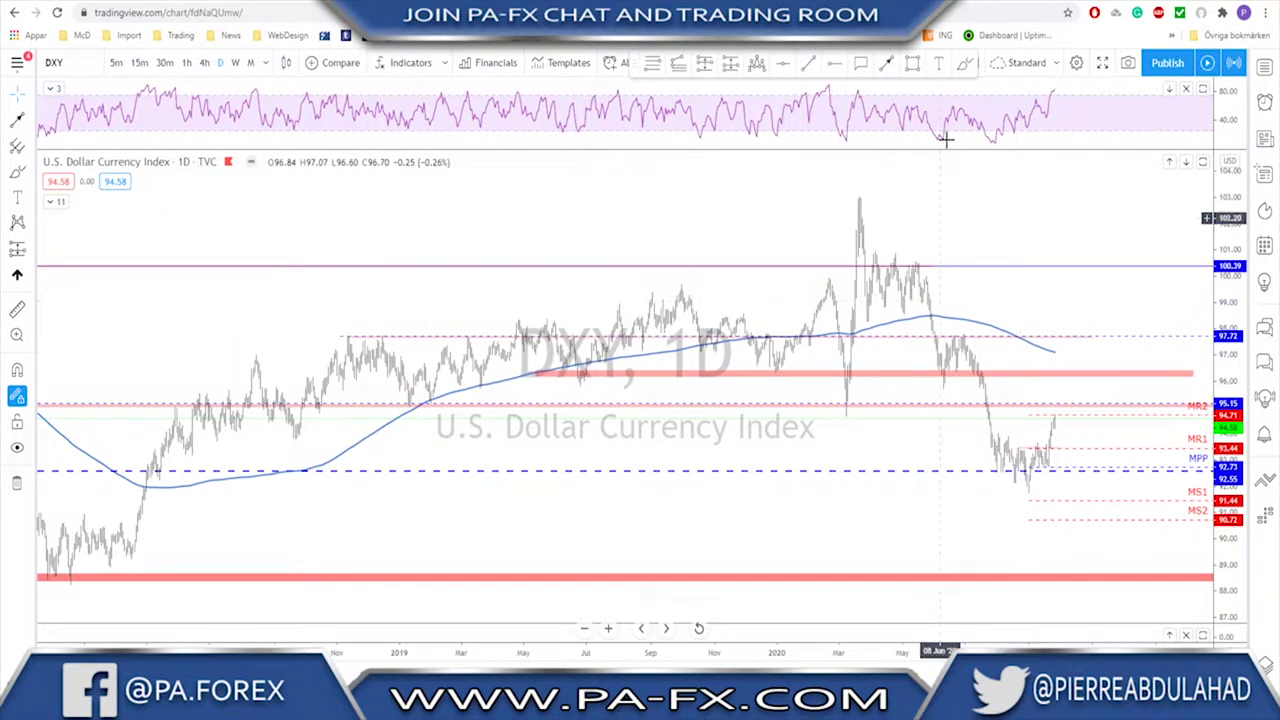
left_click(966, 64)
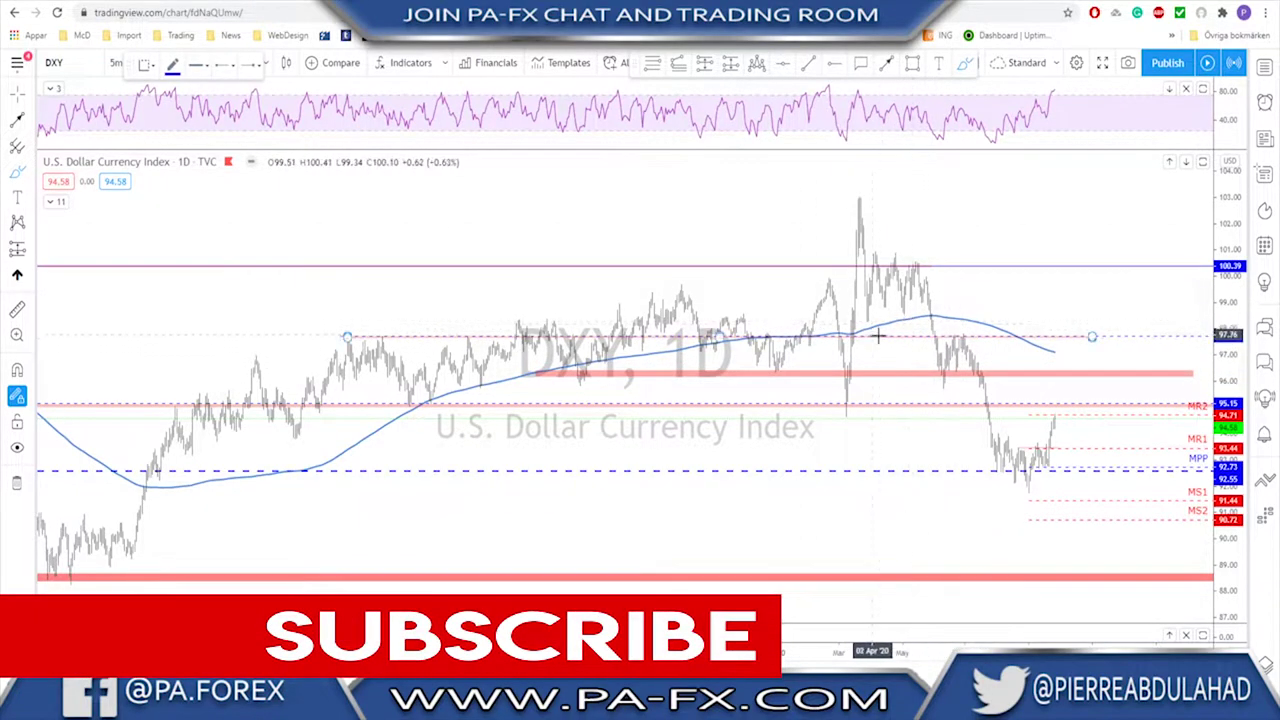
left_click_drag(956, 339, 1027, 490)
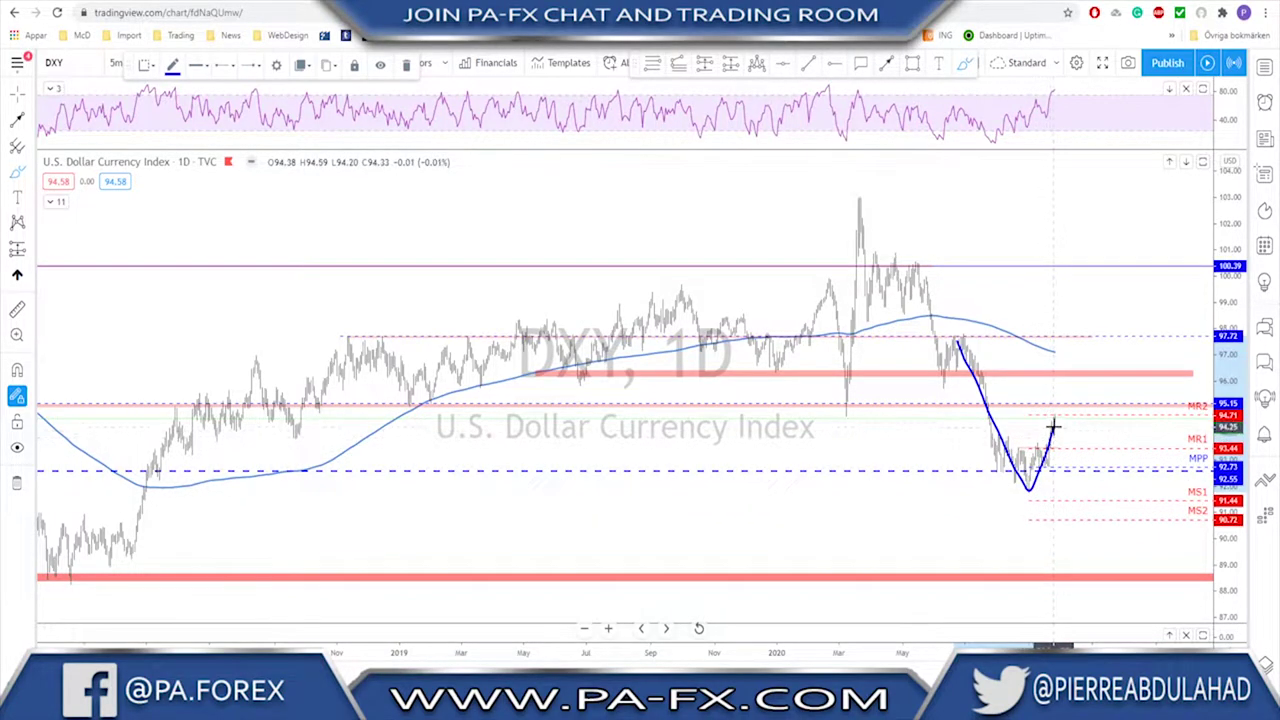
left_click_drag(1066, 370, 1095, 412)
key("ctrl+z")
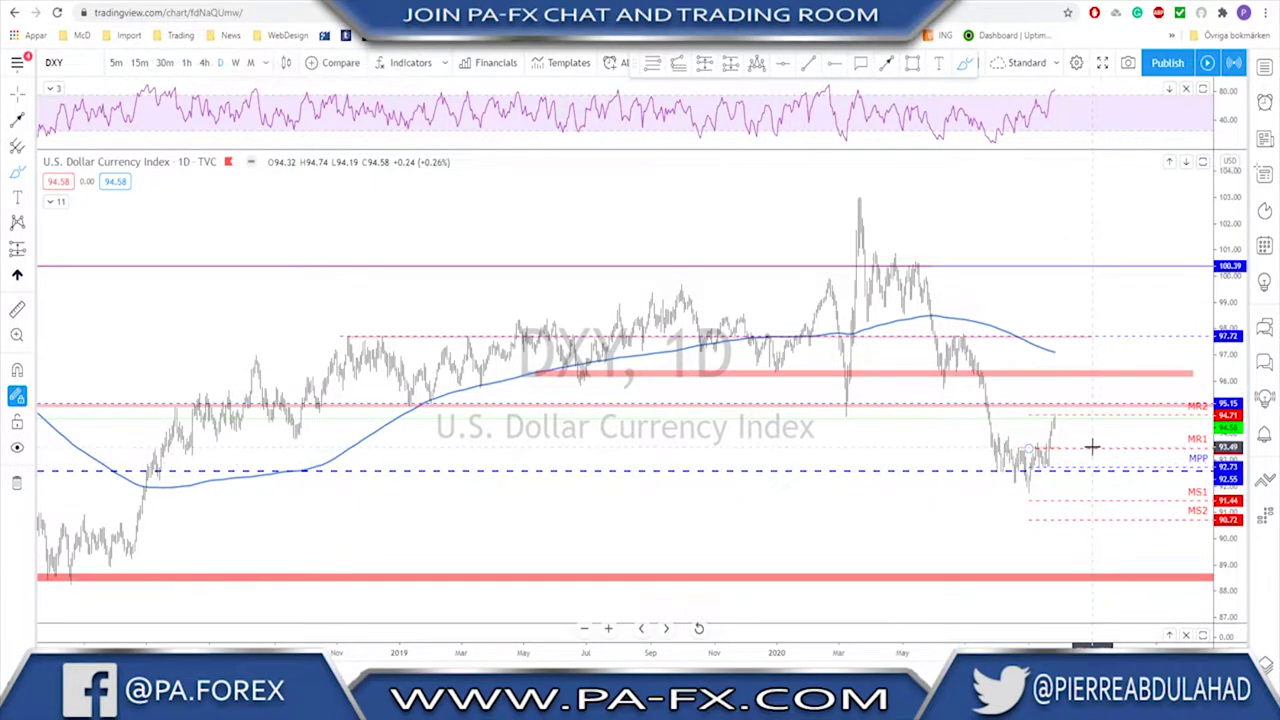
scroll(1086, 442, "down", 2)
scroll(1040, 436, "up", 2)
scroll(942, 437, "up", 5)
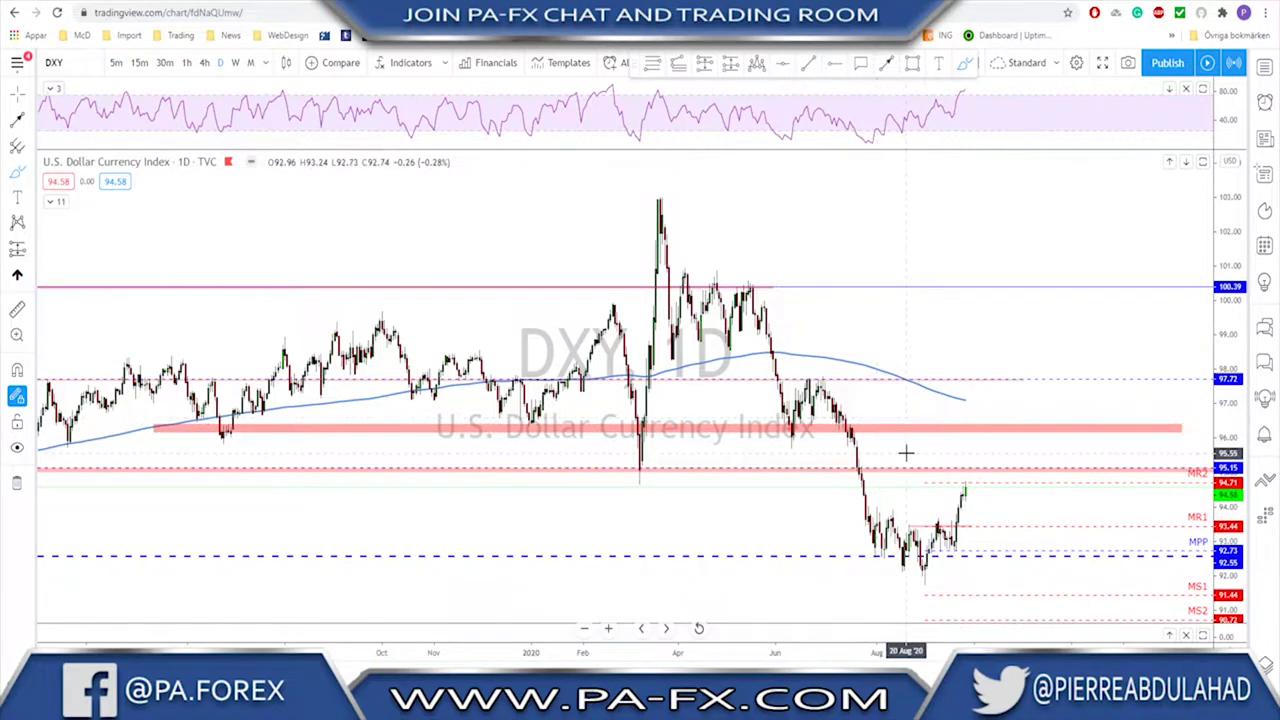
scroll(928, 505, "up", 1)
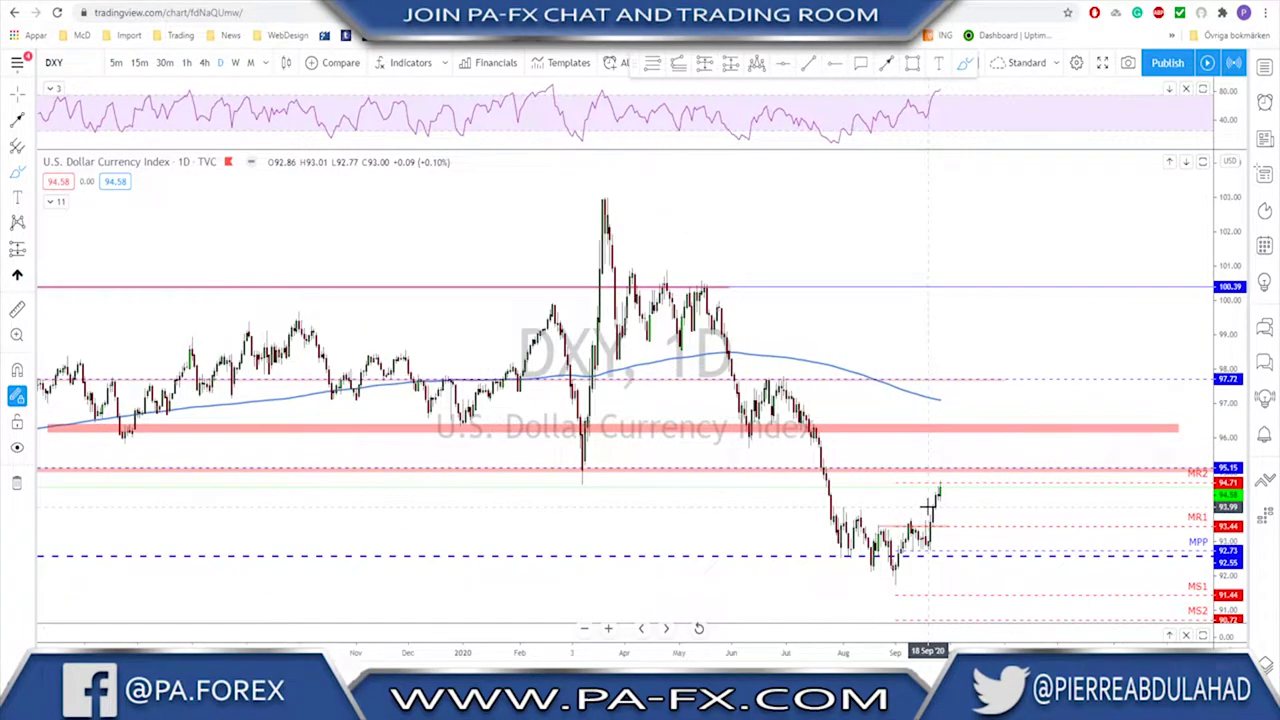
Draw an arrow from the latest daily price down to the 93.44 level, abandon the second upward arrow, and delete the first.
scroll(930, 500, "up", 3)
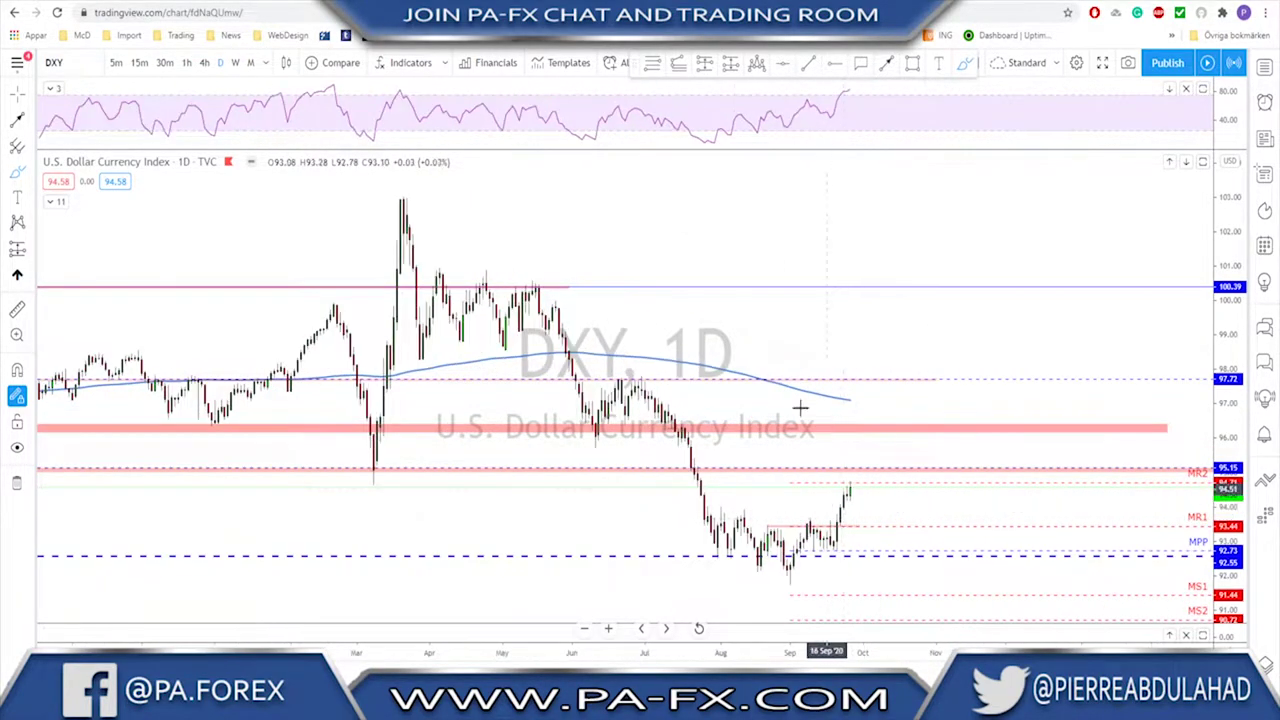
left_click(883, 64)
left_click(850, 487)
left_click_drag(826, 522, 757, 527)
left_click(870, 526)
left_click(870, 526)
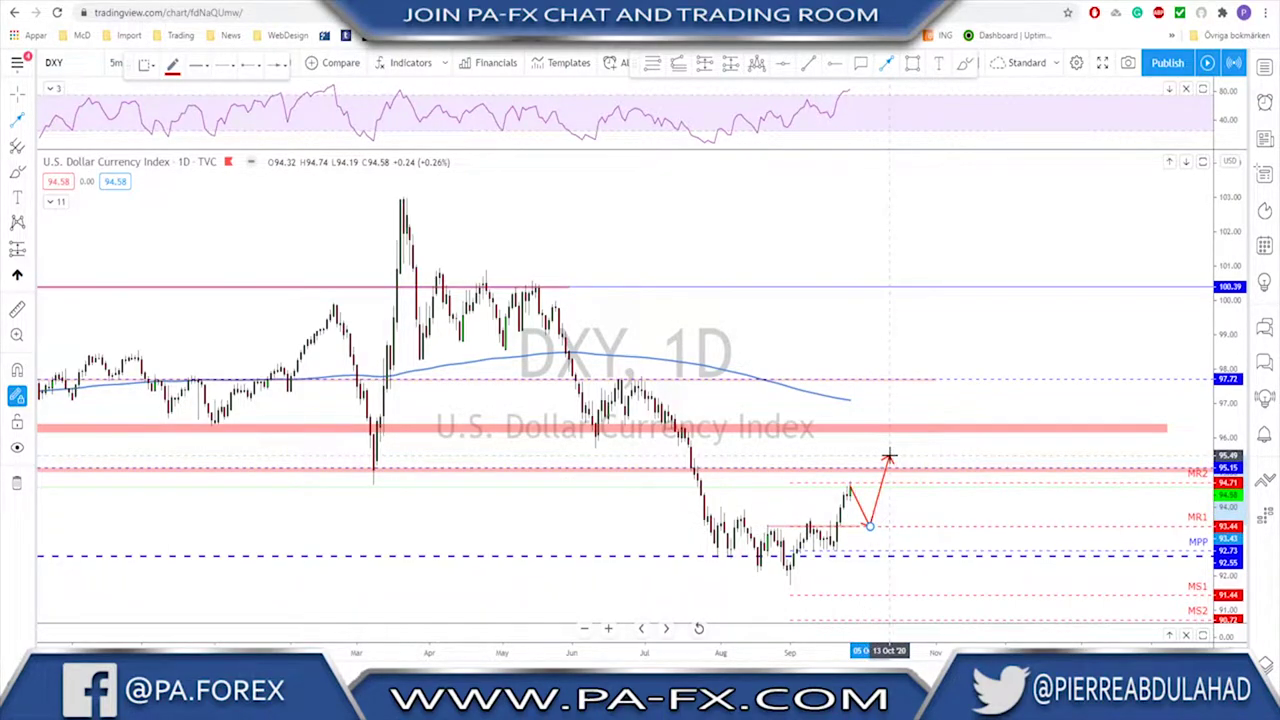
key("Escape")
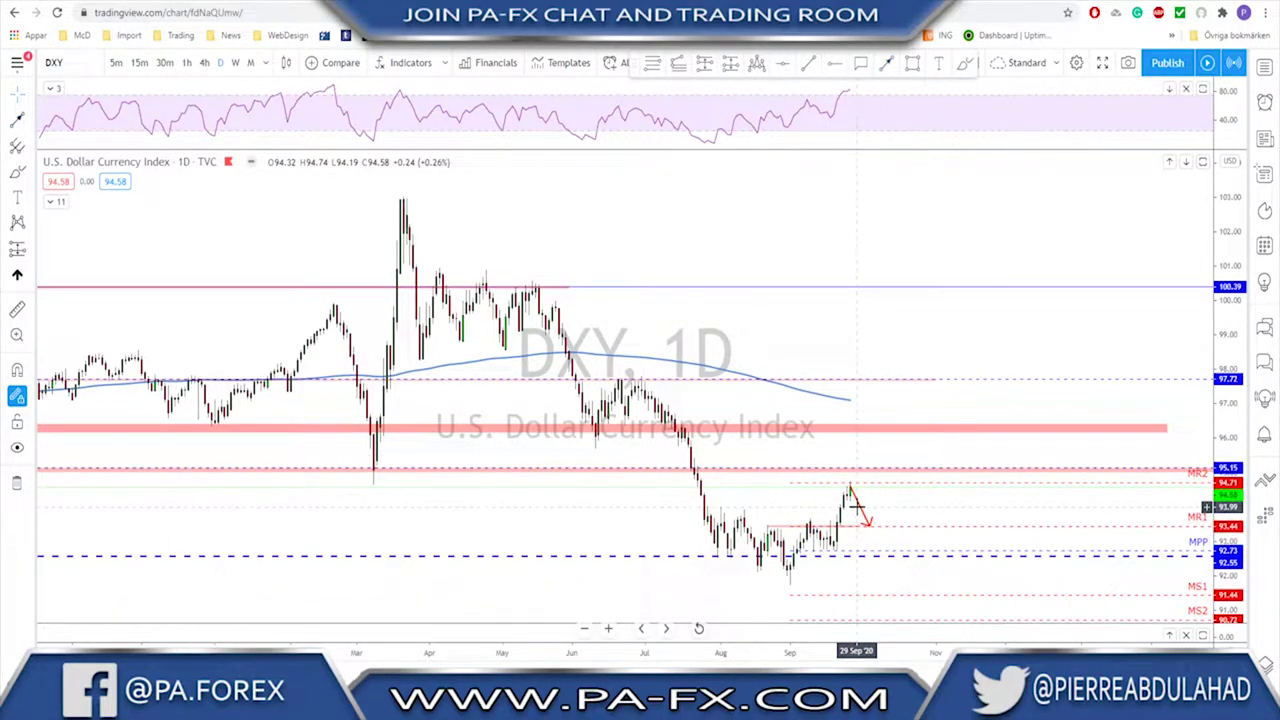
left_click(865, 516)
key("Delete")
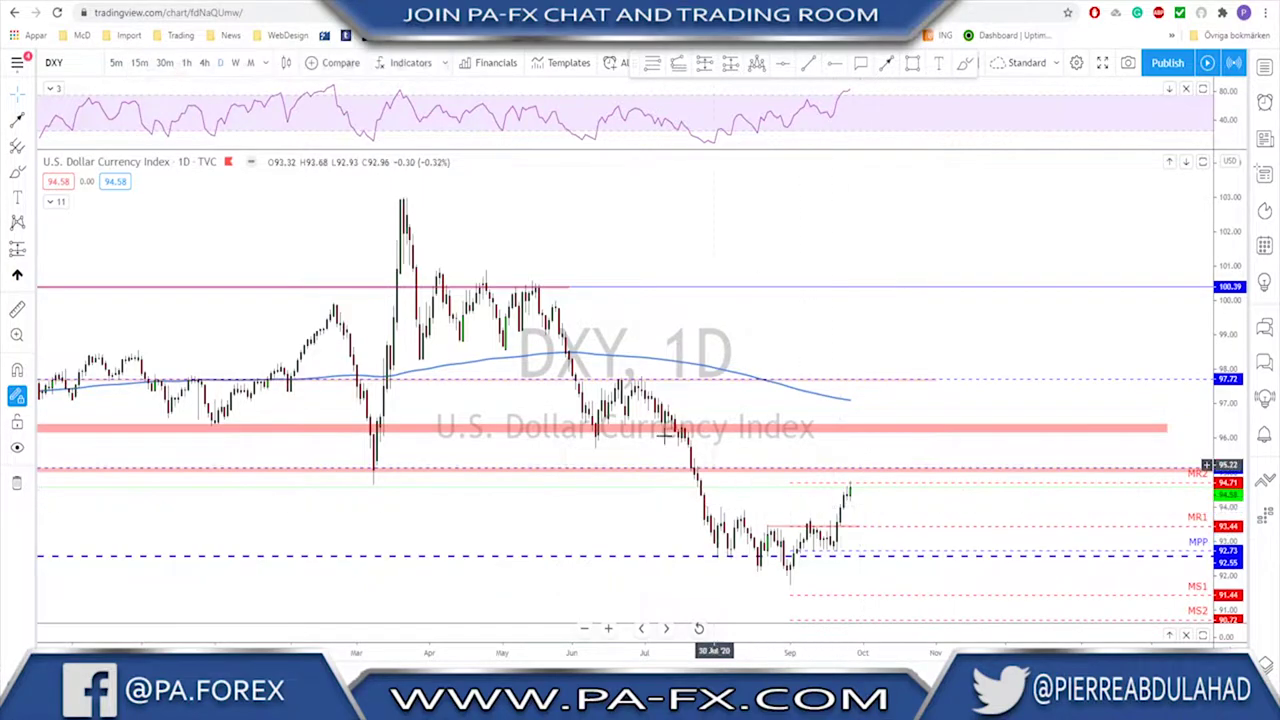
On the 4h DXY chart, brush a projected drop to the 93.44 zone with a rebound, circle the zone, and remove the strokes.
left_click(204, 63)
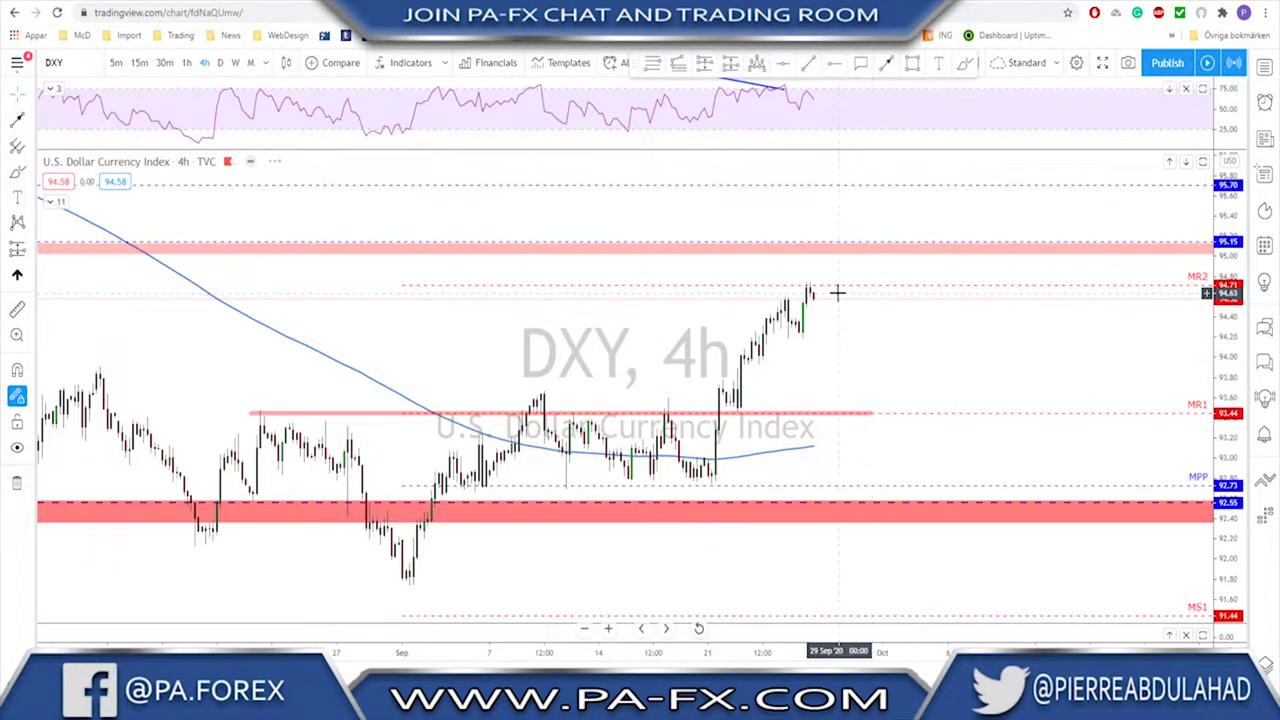
left_click(963, 65)
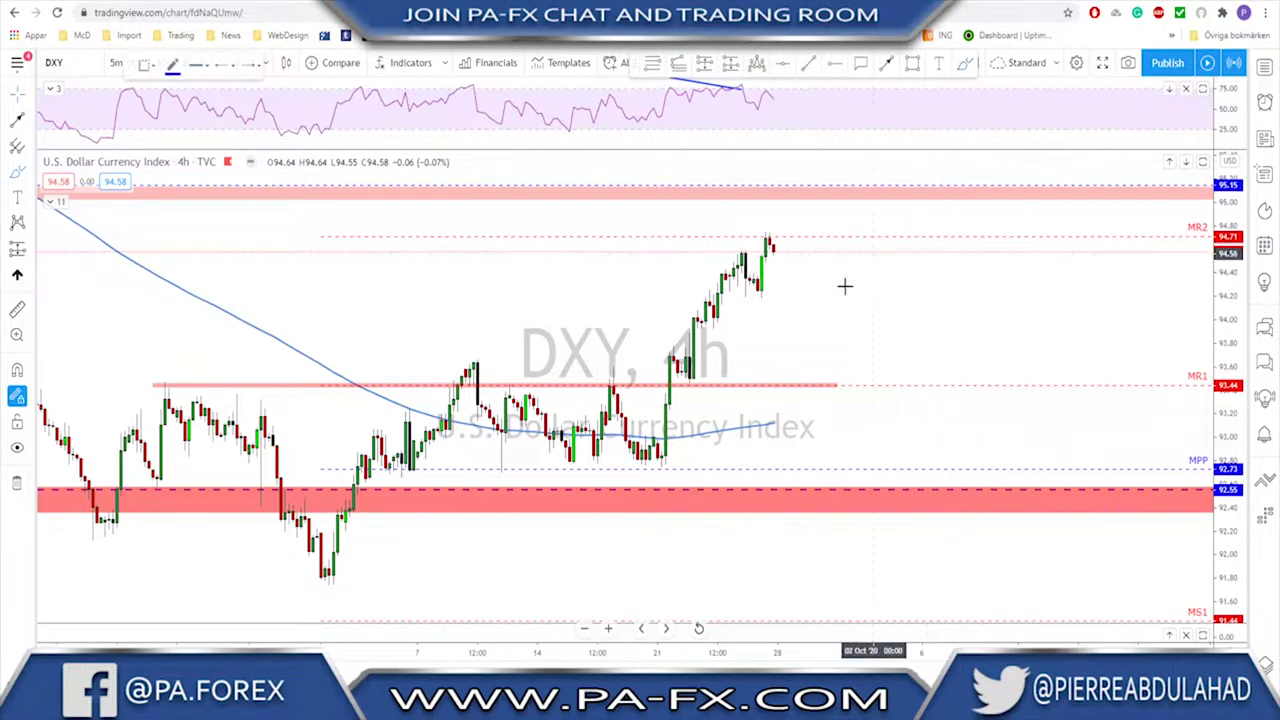
mouse_move(769, 243)
left_mouse_down()
mouse_move(841, 375)
mouse_move(853, 300)
left_mouse_up()
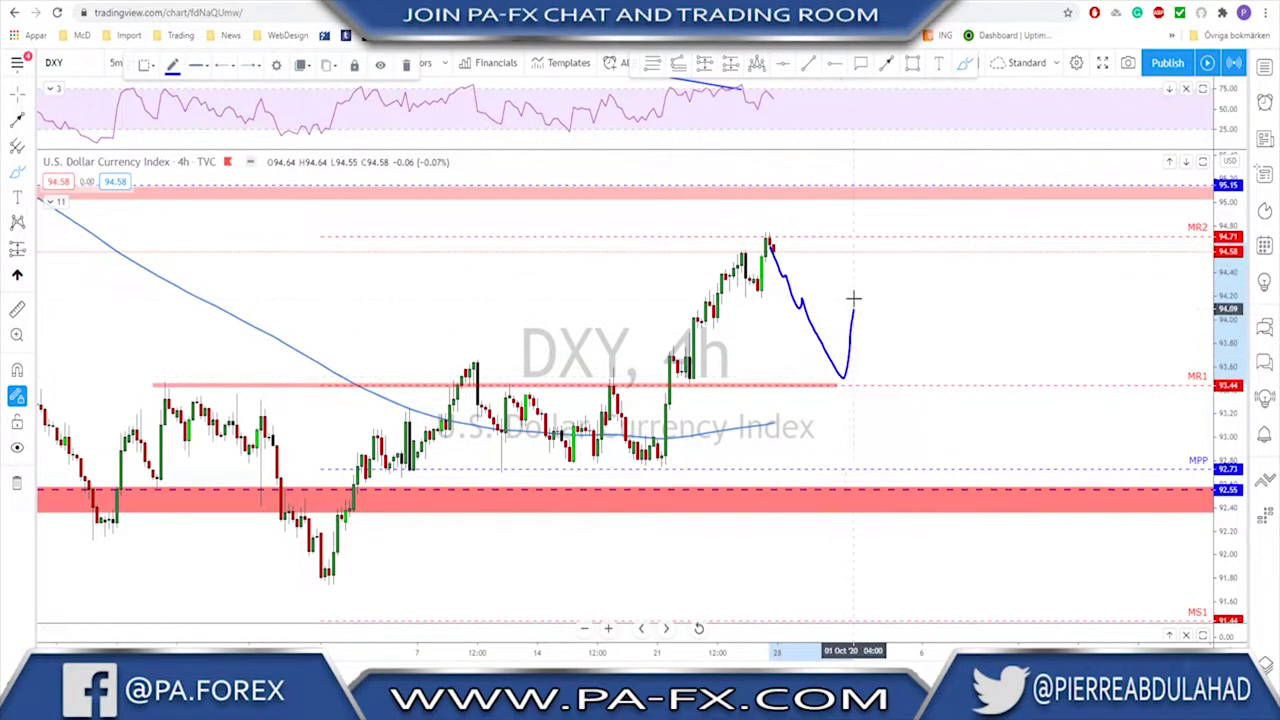
left_click_drag(864, 361, 861, 362)
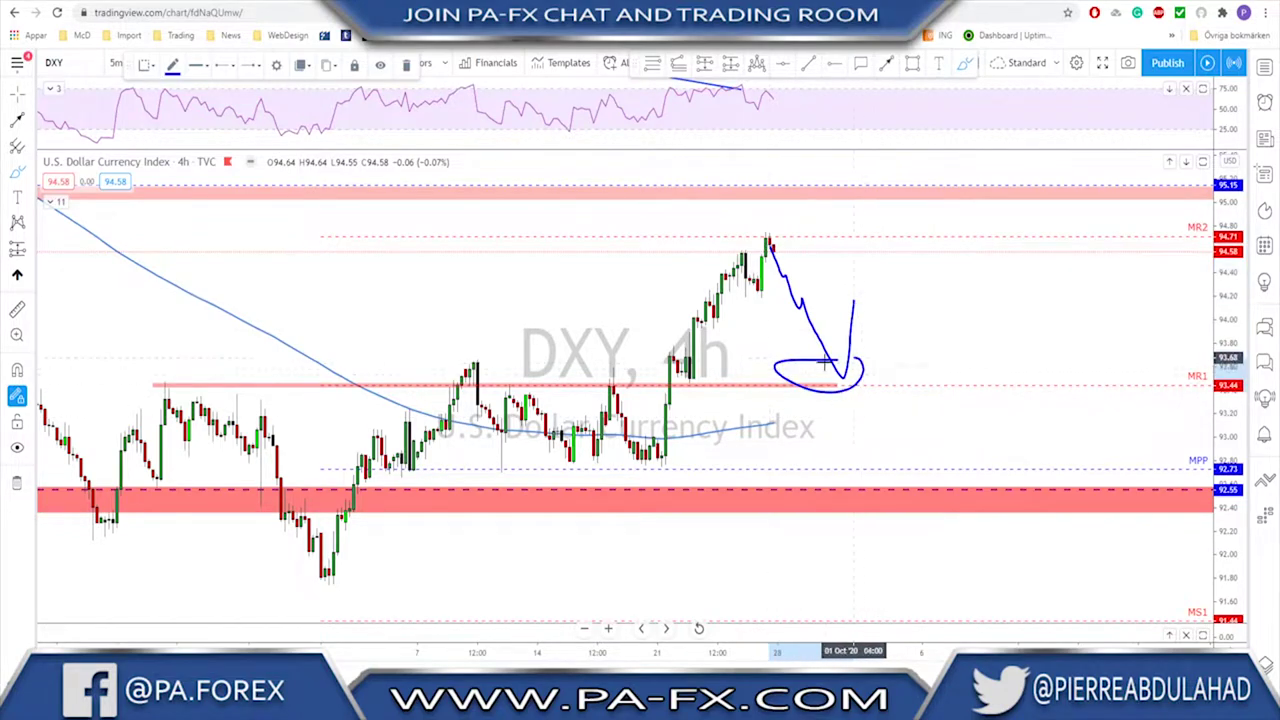
key("Delete")
key("ctrl+z")
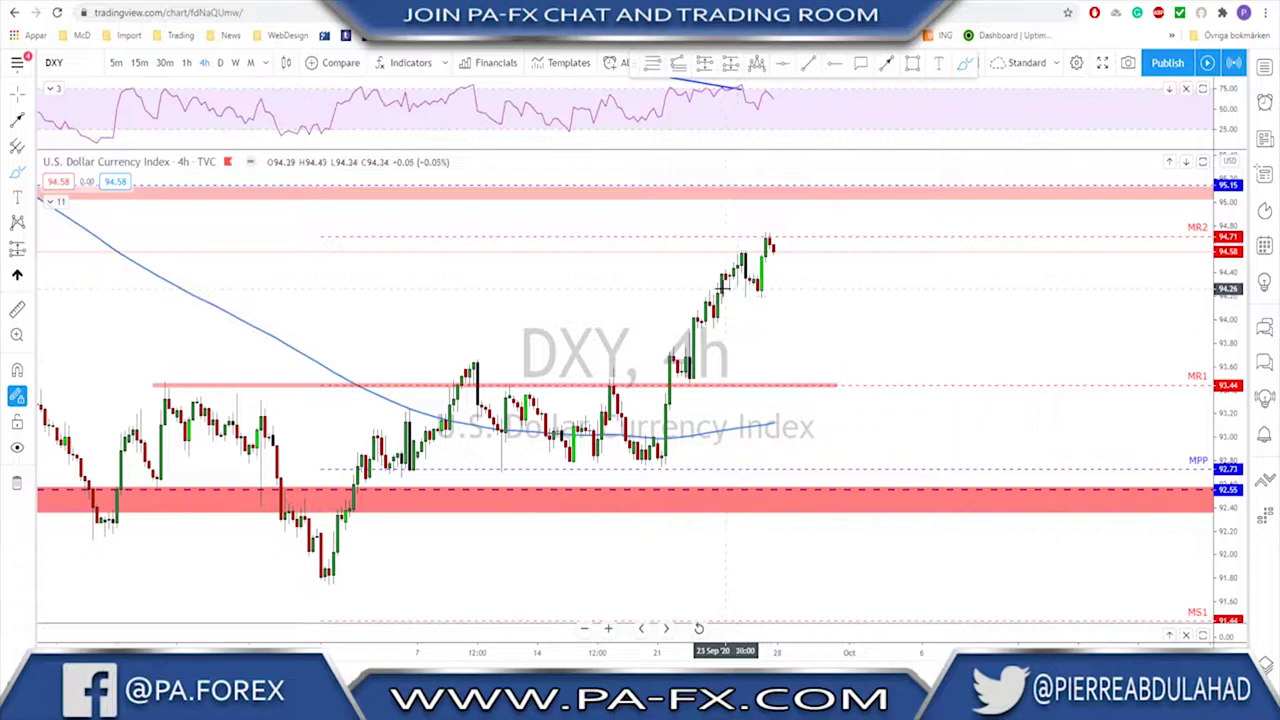
Brush a support line under the latest swing low near 94.20 and a drop to 93.44 with a rebound, and undo both.
left_click_drag(722, 293, 797, 293)
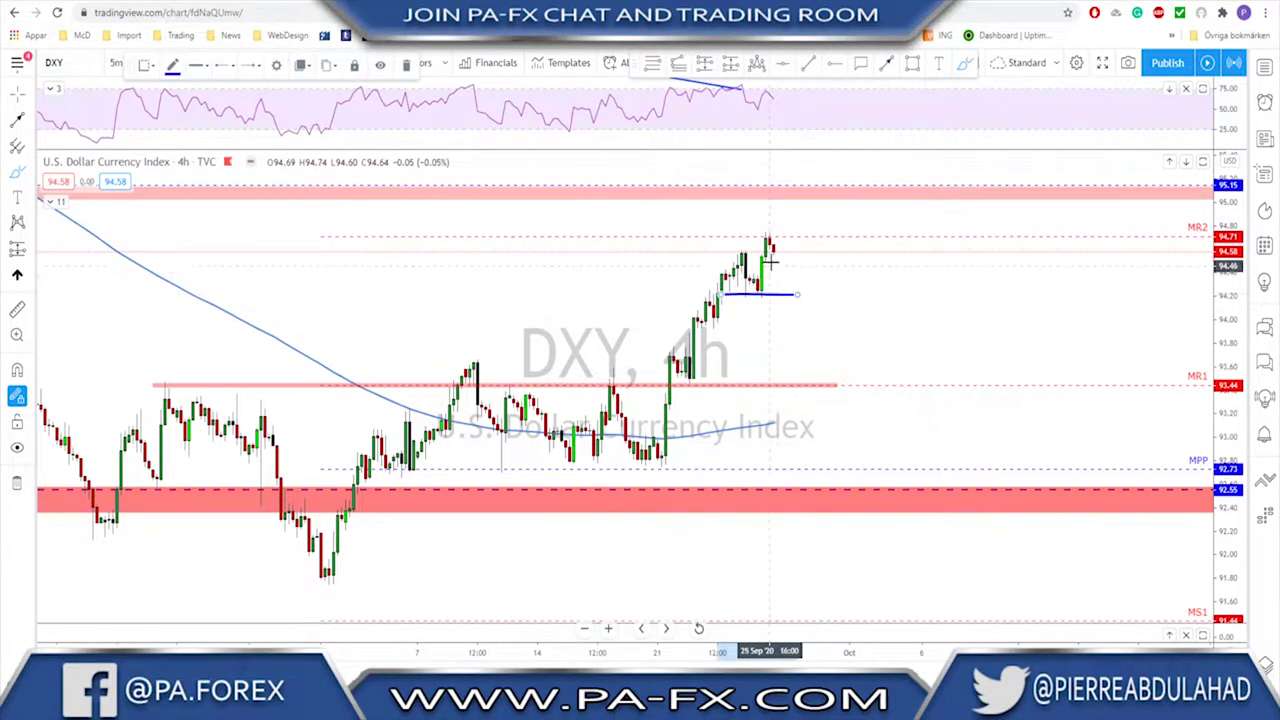
mouse_move(770, 243)
left_mouse_down()
mouse_move(796, 318)
mouse_move(846, 380)
mouse_move(860, 272)
left_mouse_up()
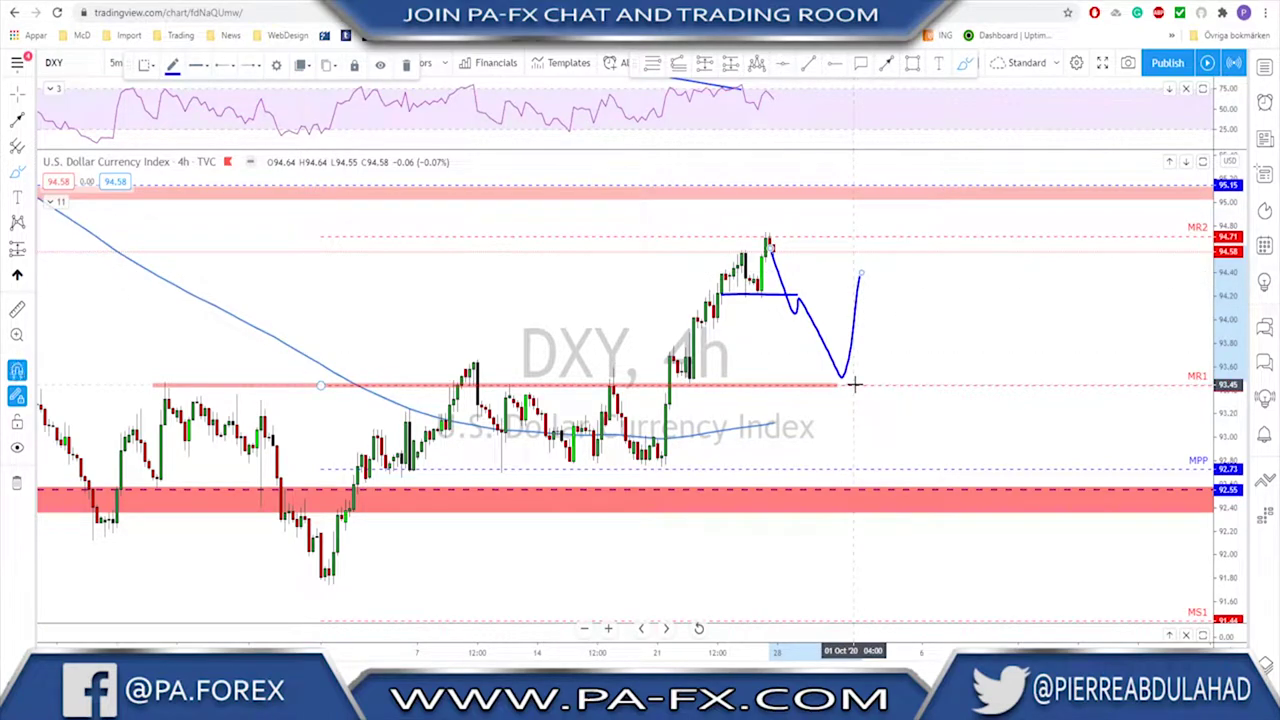
key("ctrl+z")
key("ctrl+z")
Switch to the USOIL chart and show its latest candles on the daily (1D) timeframe.
key("Down")
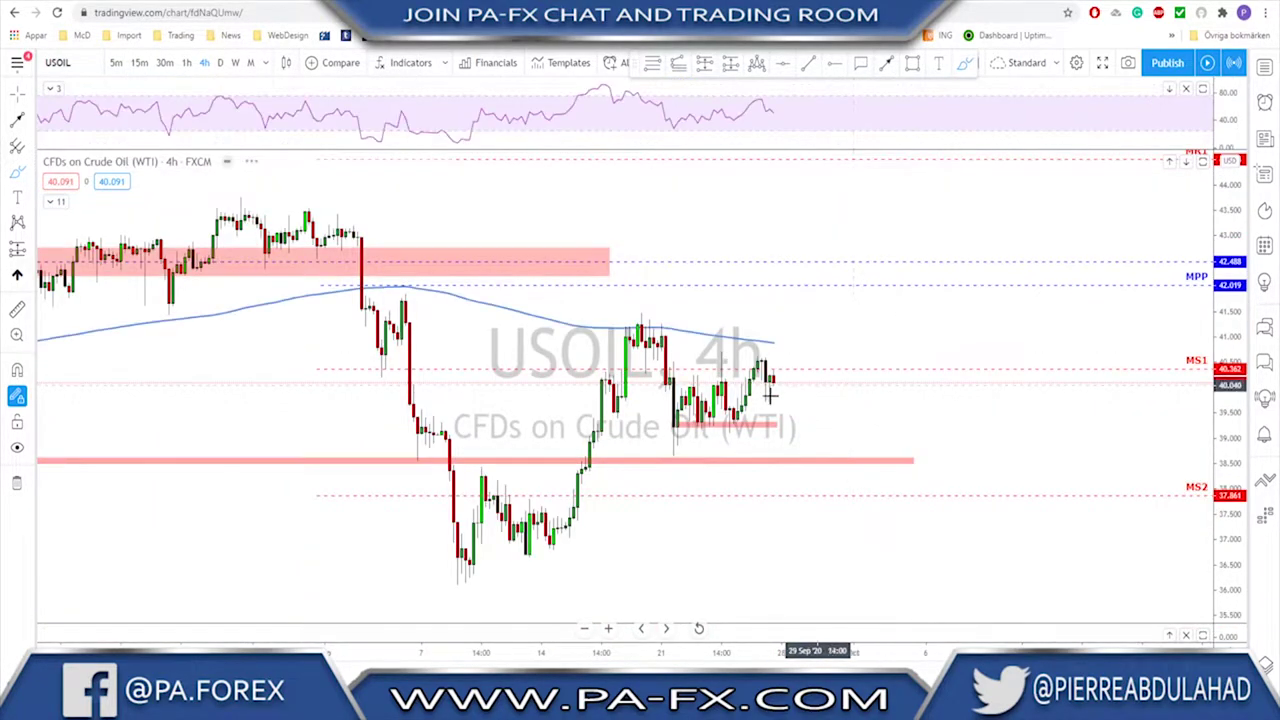
left_click(220, 65)
scroll(741, 513, "up", 5)
left_click_drag(530, 514, 957, 440)
scroll(837, 474, "up", 4)
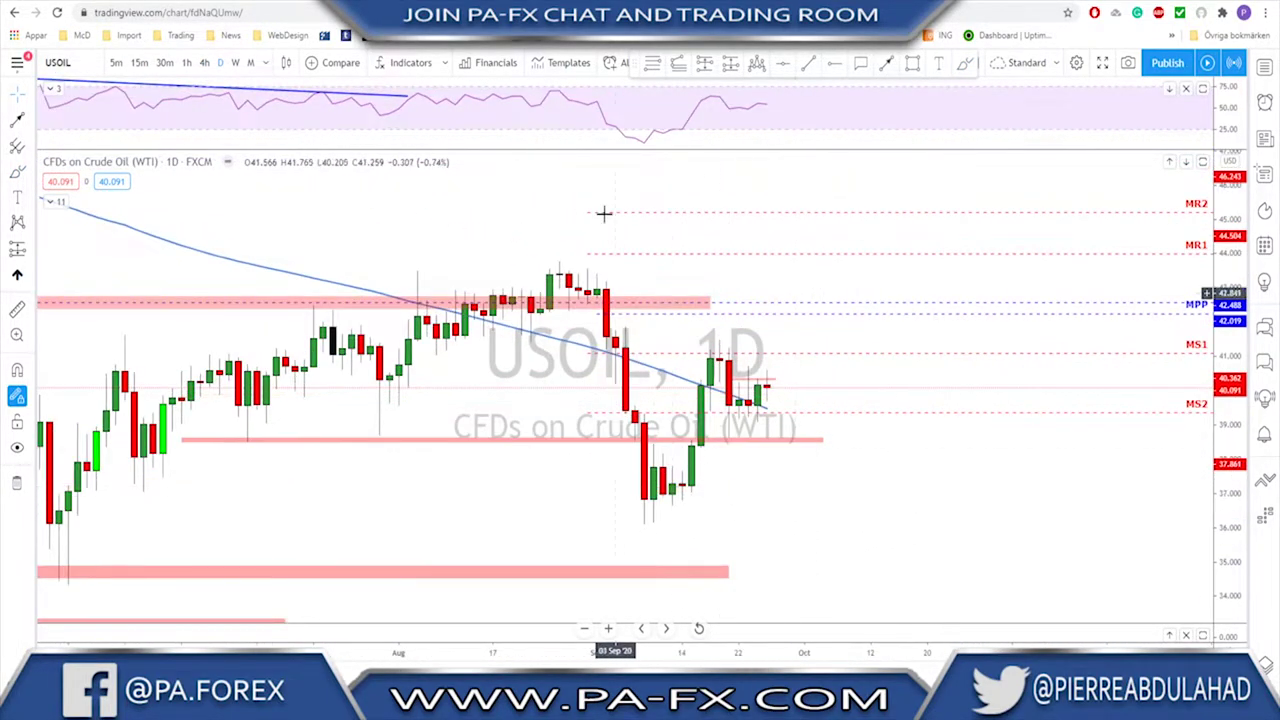
Brush the USOIL swing from the late-August high down to the September low and back up to the latest candles, and delete it.
left_click(965, 62)
mouse_move(558, 265)
left_mouse_down()
mouse_move(614, 357)
mouse_move(657, 518)
mouse_move(737, 373)
mouse_move(766, 405)
left_mouse_up()
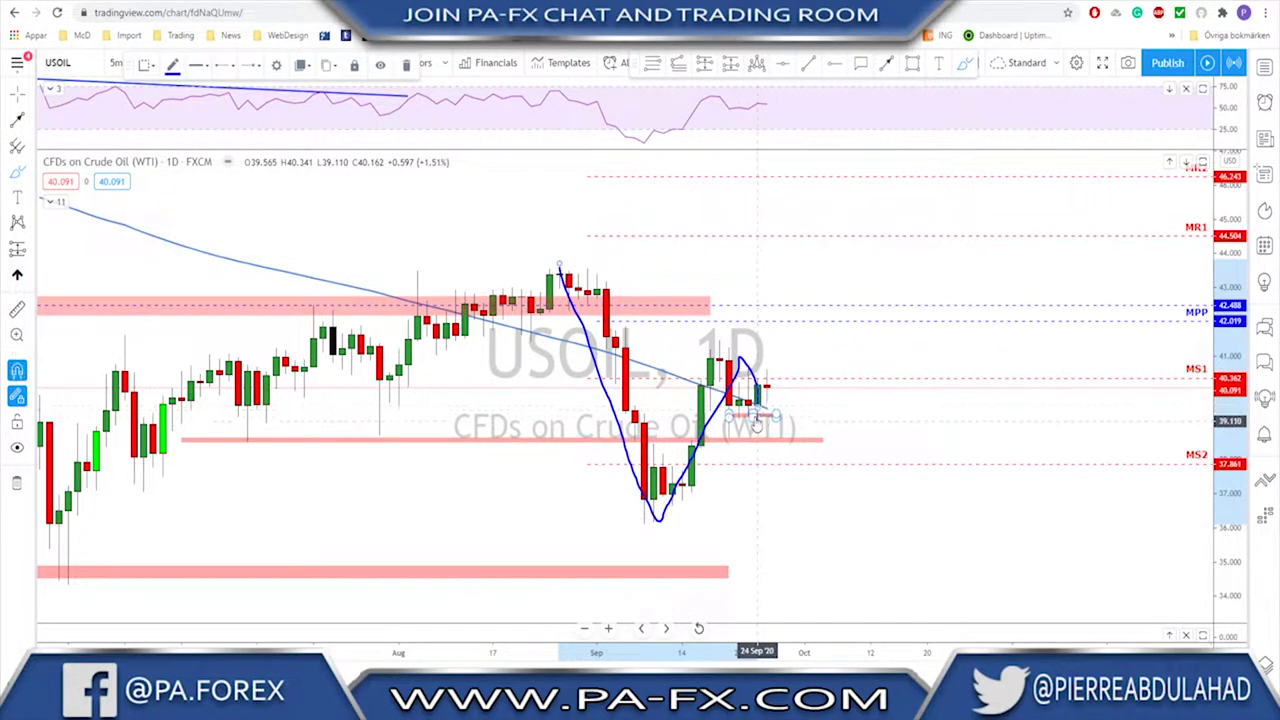
key("Delete")
scroll(738, 386, "down", 1)
scroll(737, 383, "up", 1)
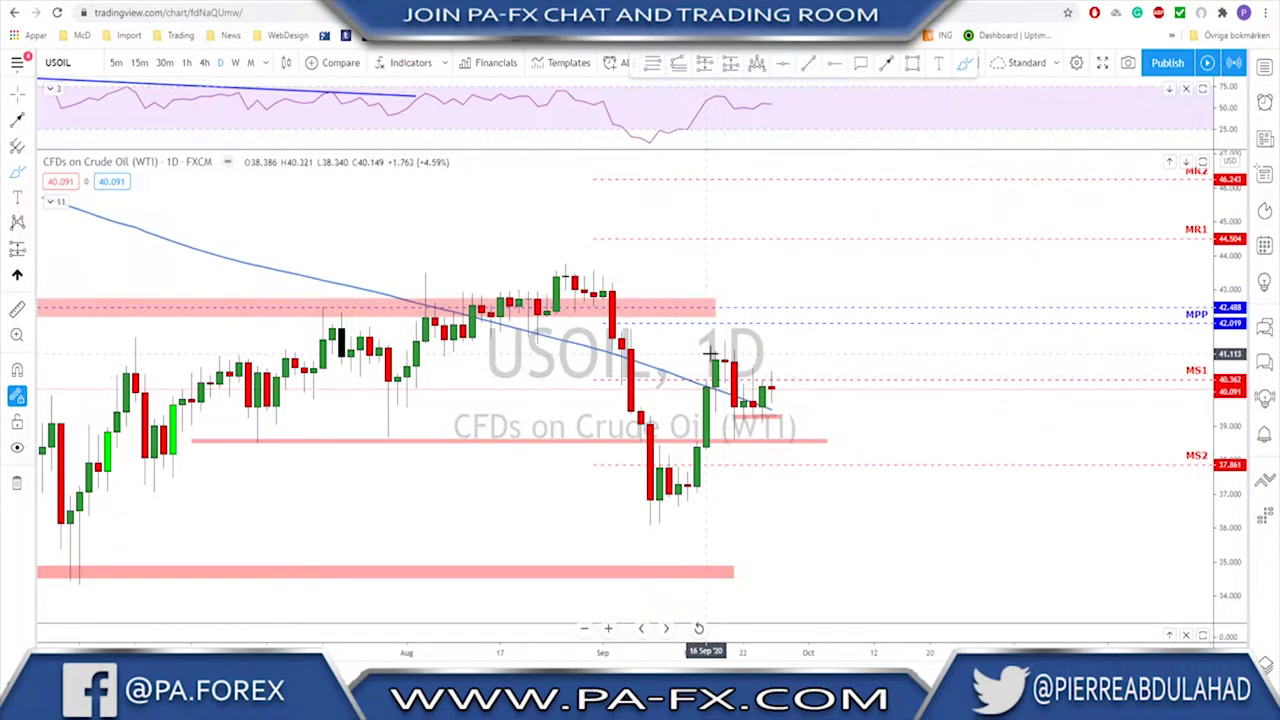
Brush arcs over the two most recent daily swing highs of USOIL and undo both.
mouse_move(706, 352)
left_mouse_down()
mouse_move(724, 340)
mouse_move(743, 358)
left_mouse_up()
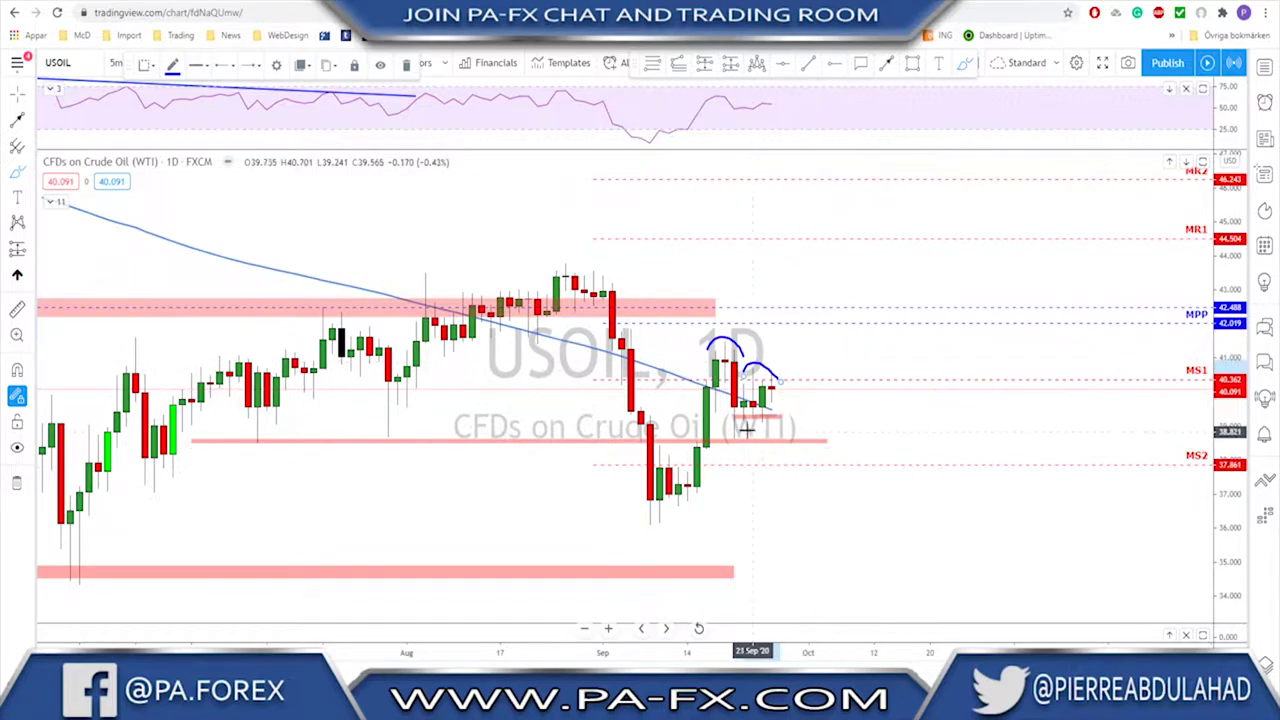
key("ctrl+z")
key("ctrl+z")
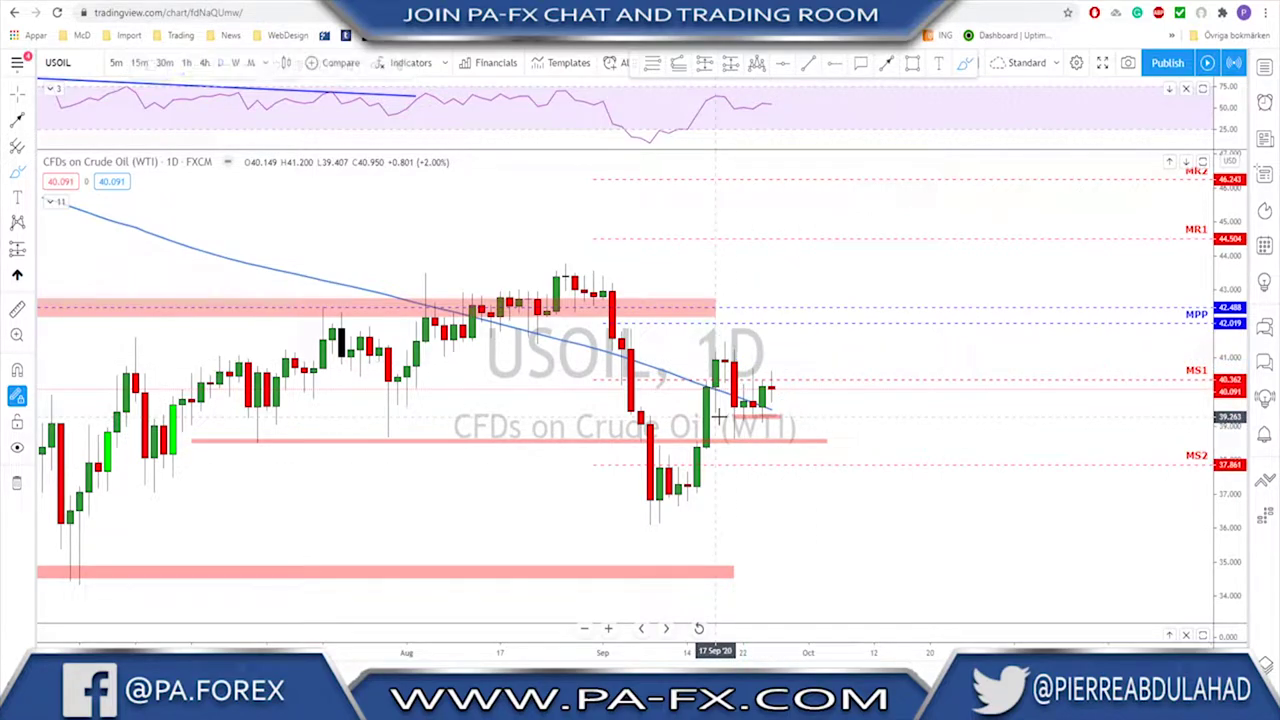
Set the USOIL chart to the 4h timeframe.
scroll(445, 160, "down", 1)
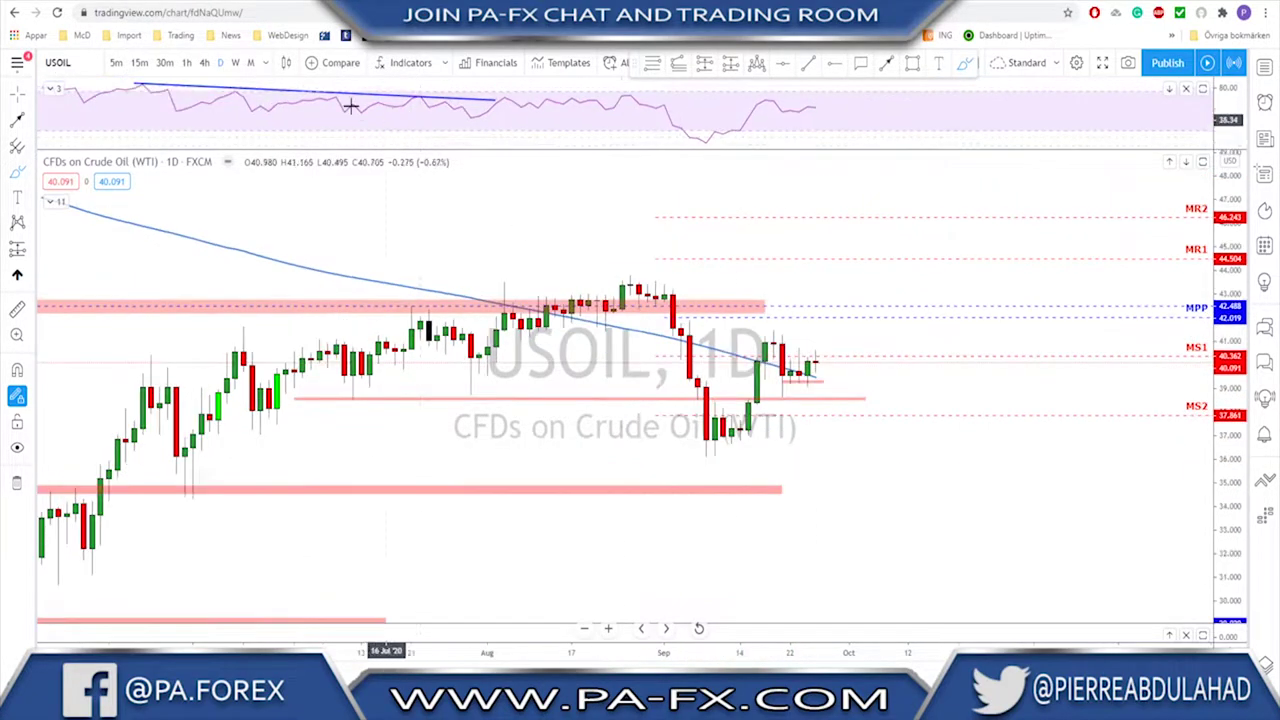
left_click(204, 62)
scroll(860, 400, "down", 2)
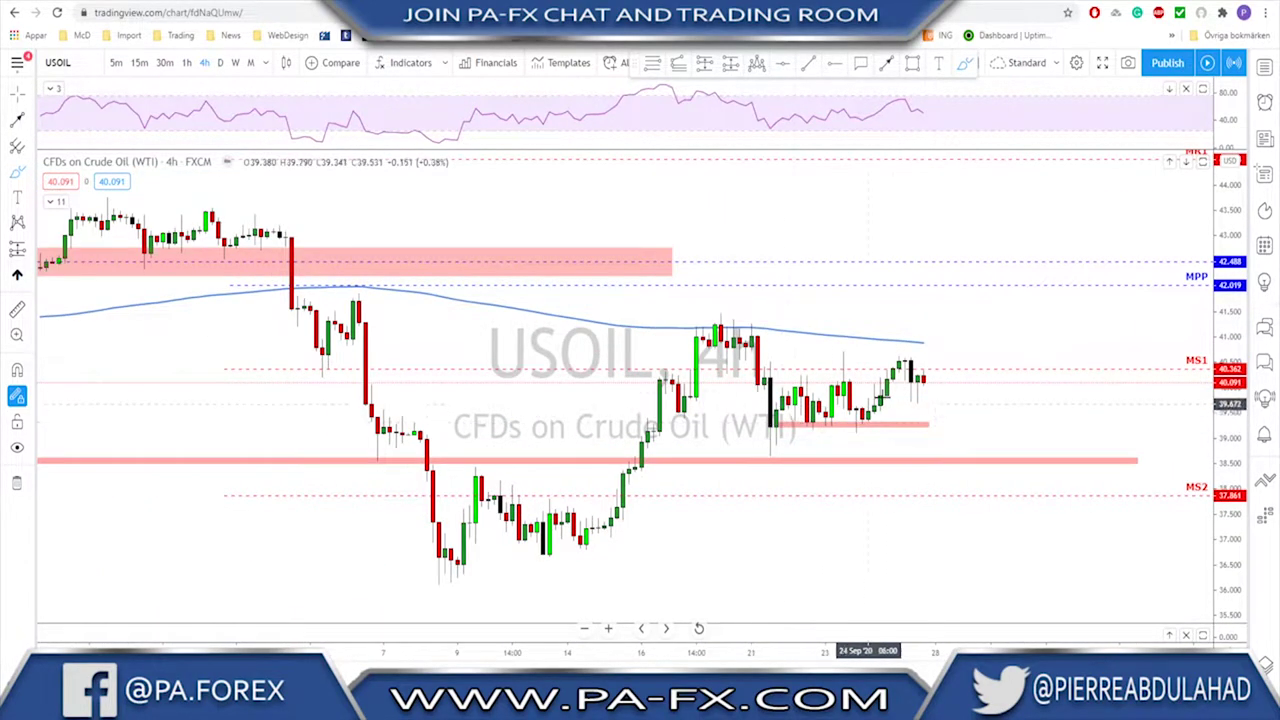
Brush a falling projection from the latest USOIL price through both red support zones, circle the recent high at the moving average, and undo both.
mouse_move(922, 376)
left_mouse_down()
mouse_move(933, 430)
mouse_move(941, 422)
mouse_move(963, 474)
mouse_move(971, 458)
mouse_move(990, 525)
left_mouse_up()
scroll(720, 600, "down", 4)
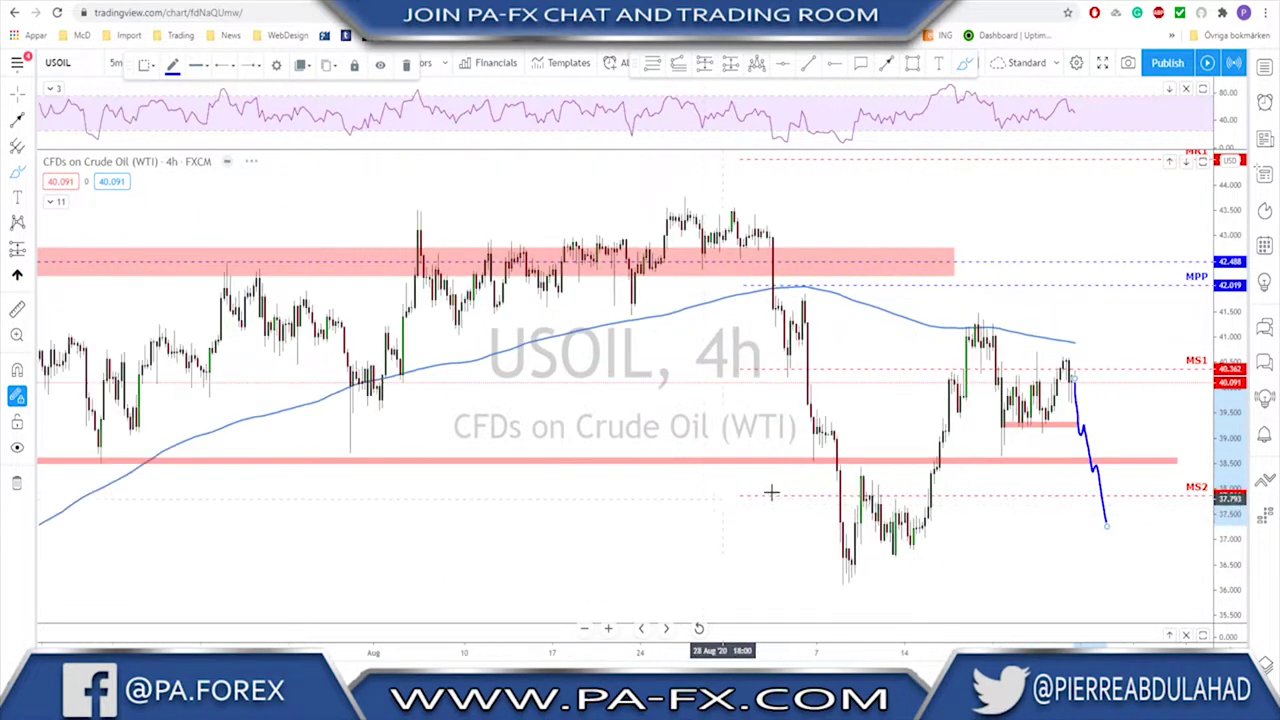
scroll(830, 465, "down", 3)
scroll(911, 403, "up", 1)
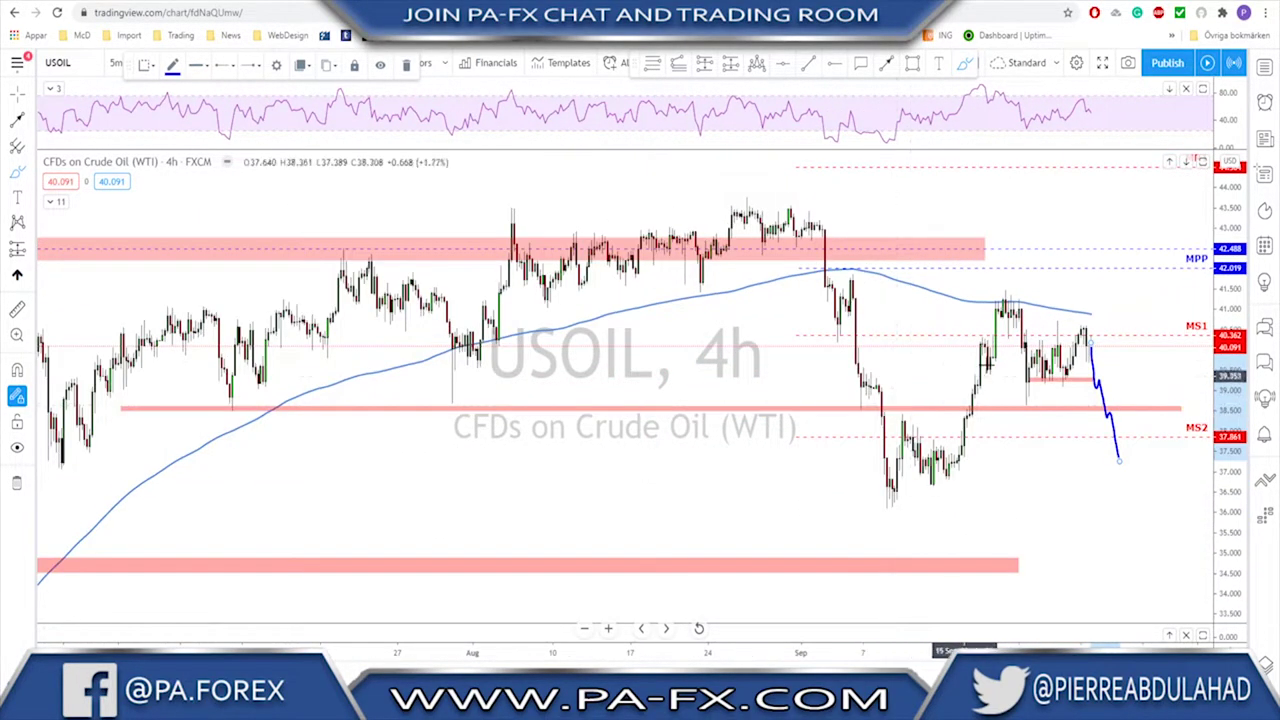
mouse_move(998, 294)
left_mouse_down()
mouse_move(1040, 298)
mouse_move(990, 314)
mouse_move(997, 294)
left_mouse_up()
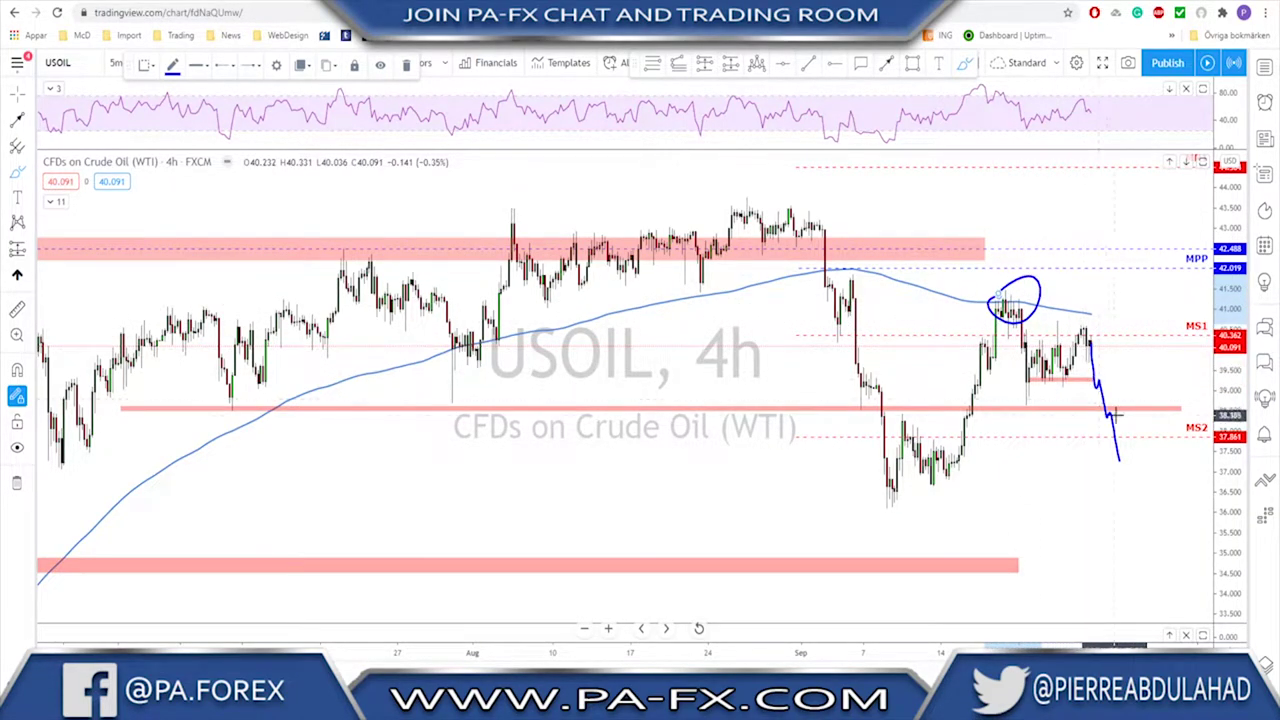
key("ctrl+z")
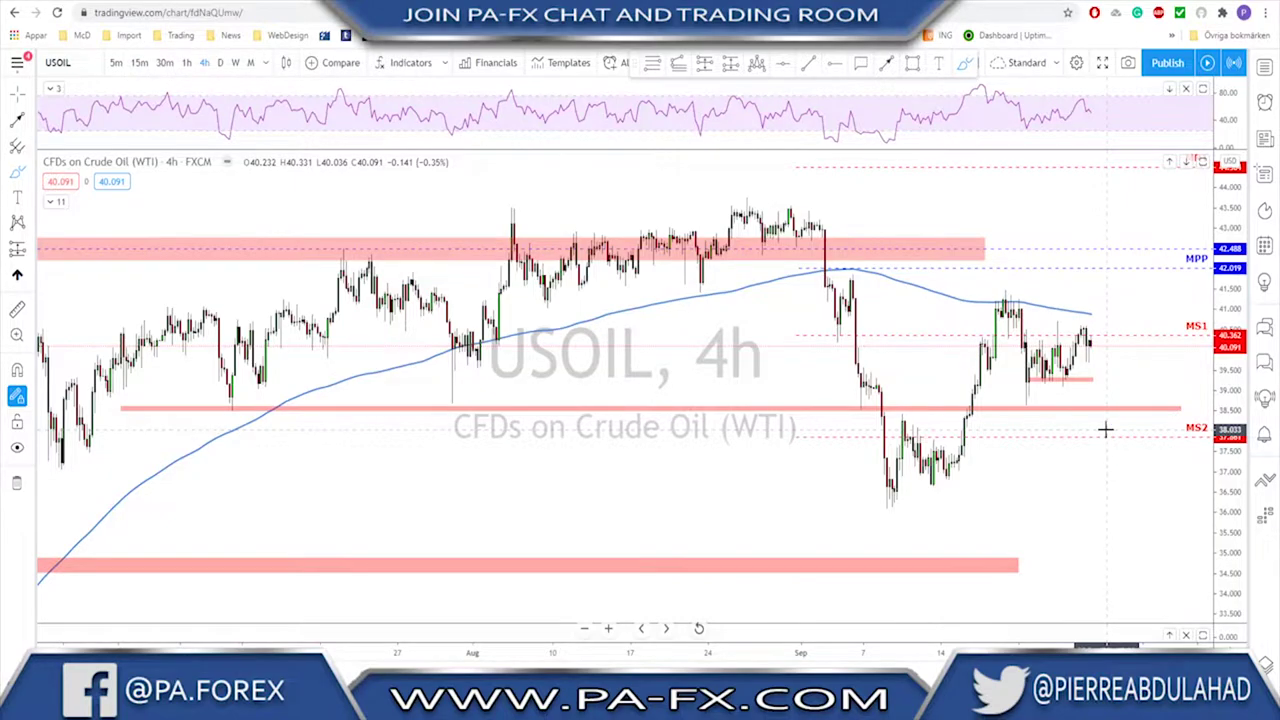
Brush the 4h USOIL swing from the early-September high through the low and rebound, extend it below the MS2 level, and undo it.
scroll(1105, 430, "down", 3)
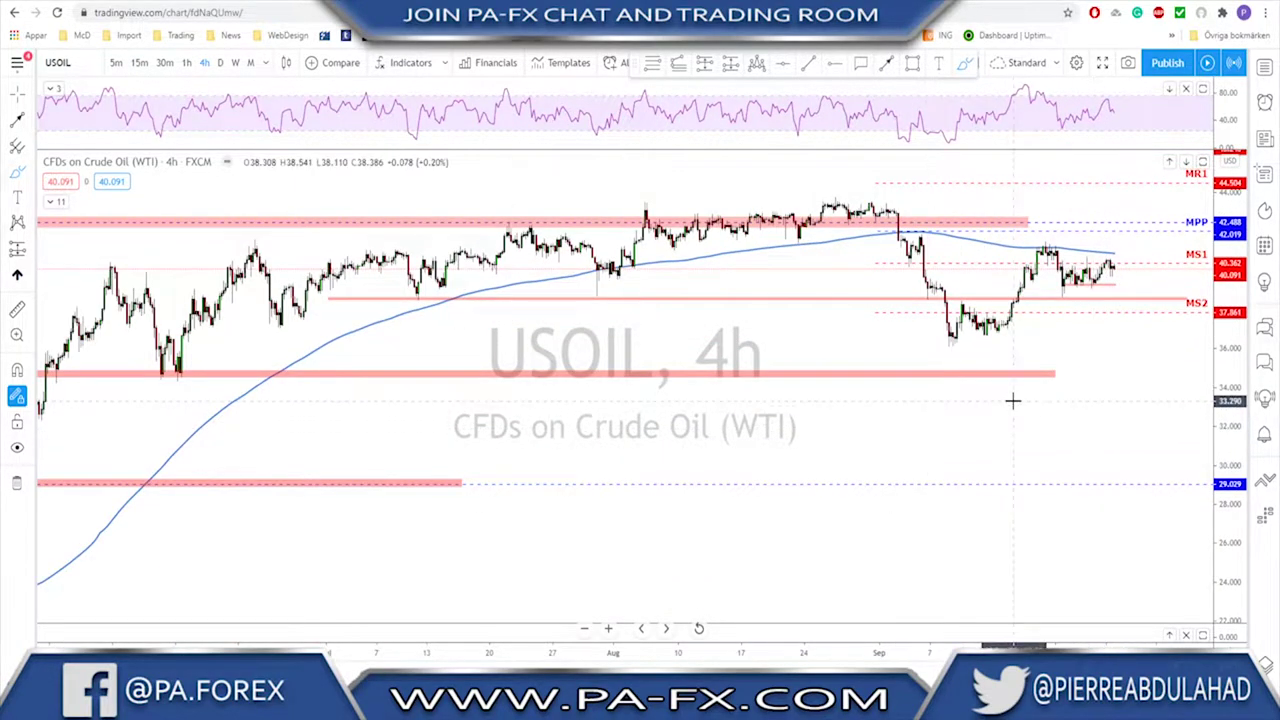
mouse_move(873, 188)
left_mouse_down()
mouse_move(953, 344)
mouse_move(1036, 259)
left_mouse_up()
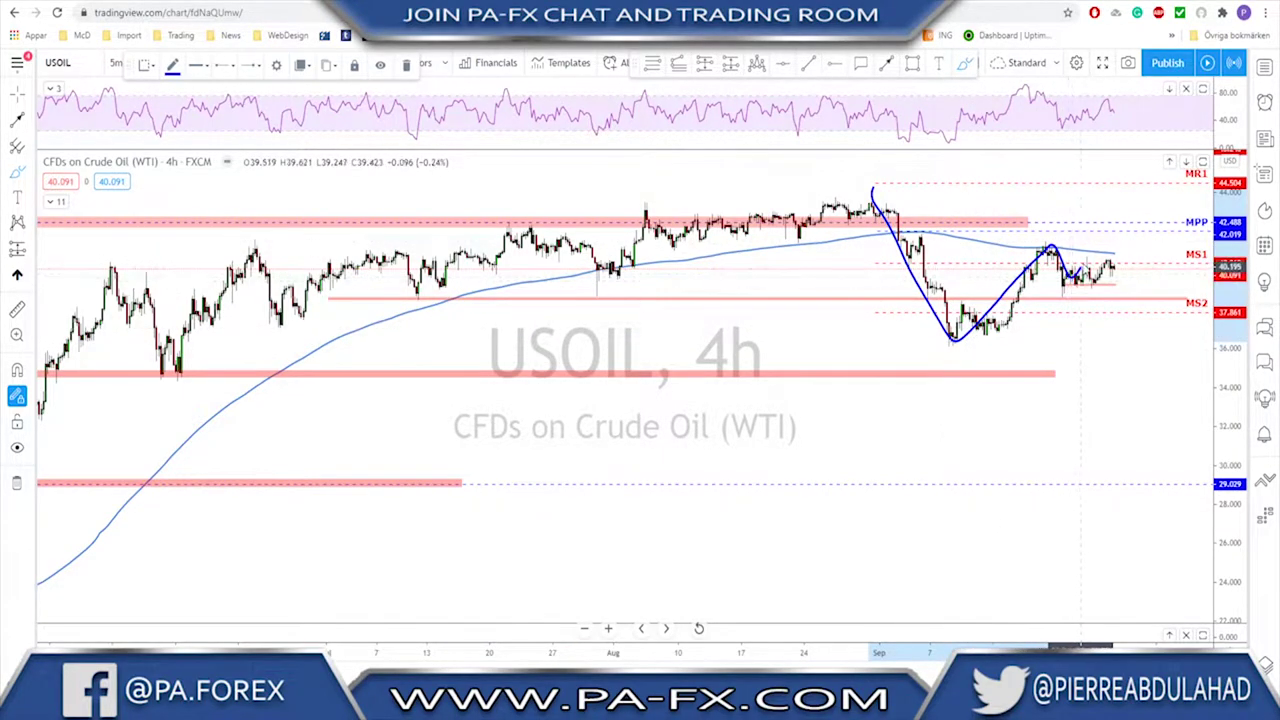
left_click_drag(1109, 281, 1137, 346)
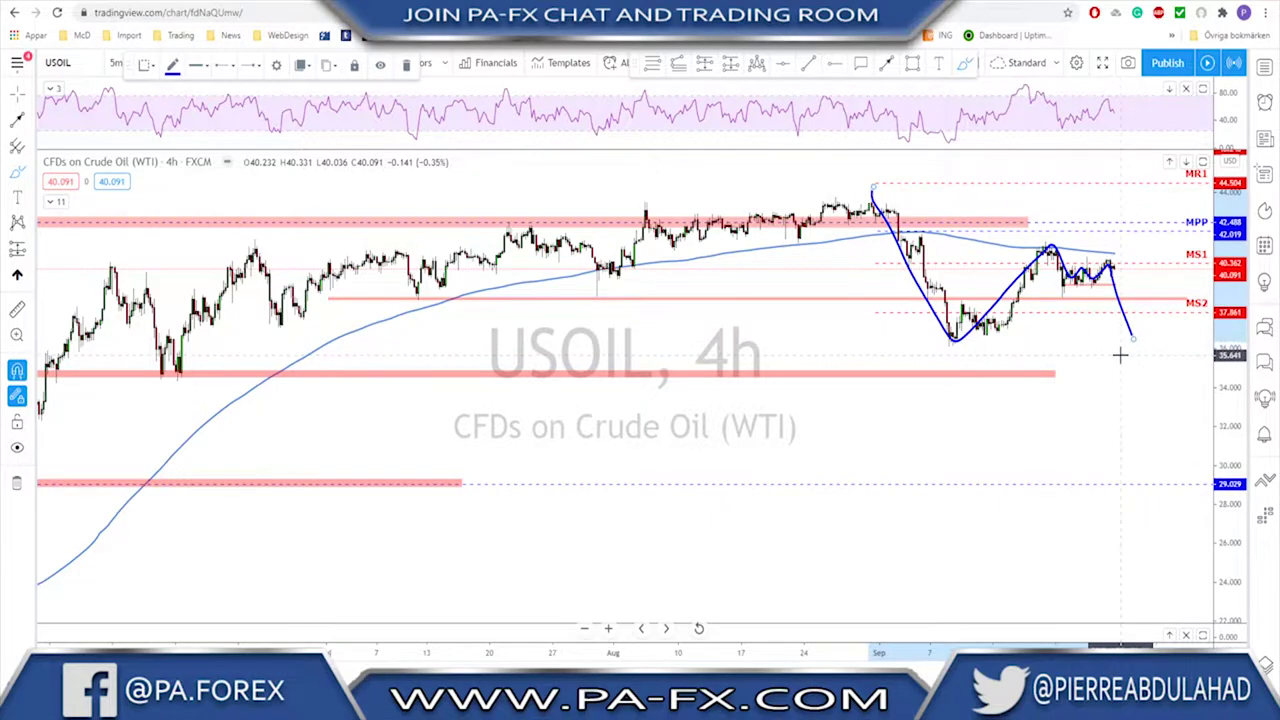
key("ctrl+z")
Circle the mid-September USOIL high at the blue moving average and undo the circle.
scroll(1064, 358, "up", 3)
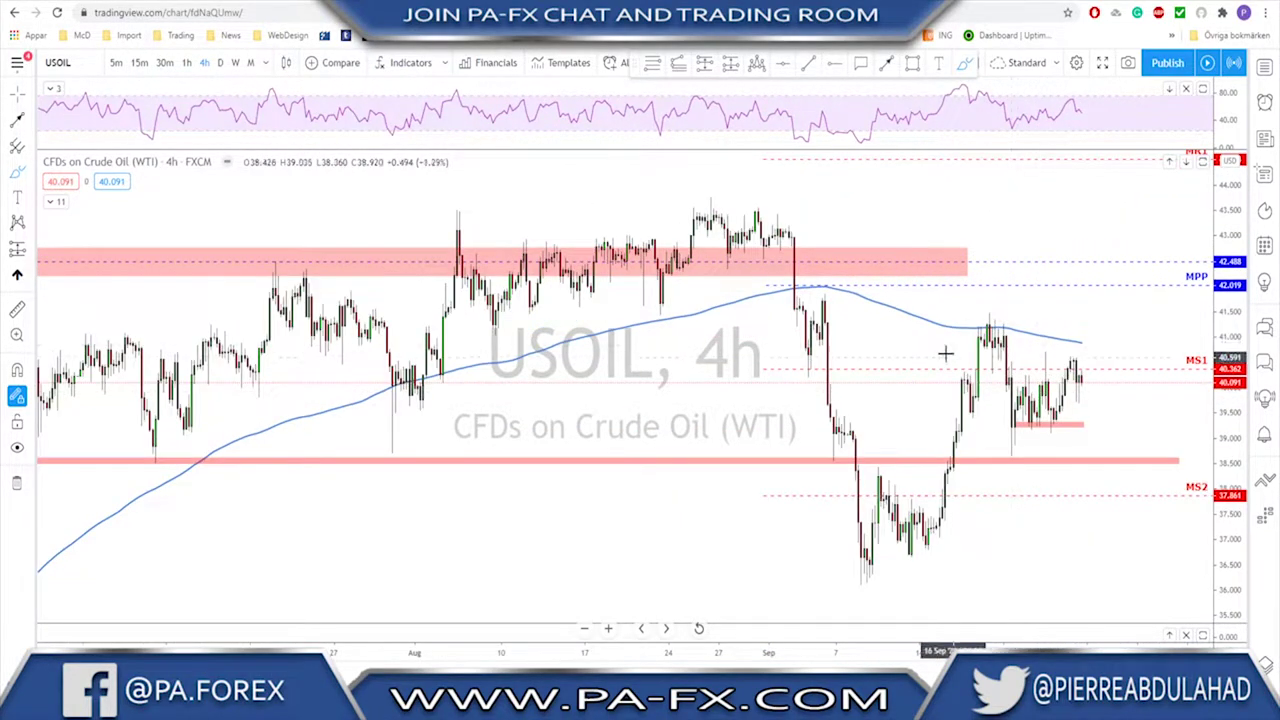
mouse_move(997, 305)
left_mouse_down()
mouse_move(982, 306)
mouse_move(996, 307)
left_mouse_up()
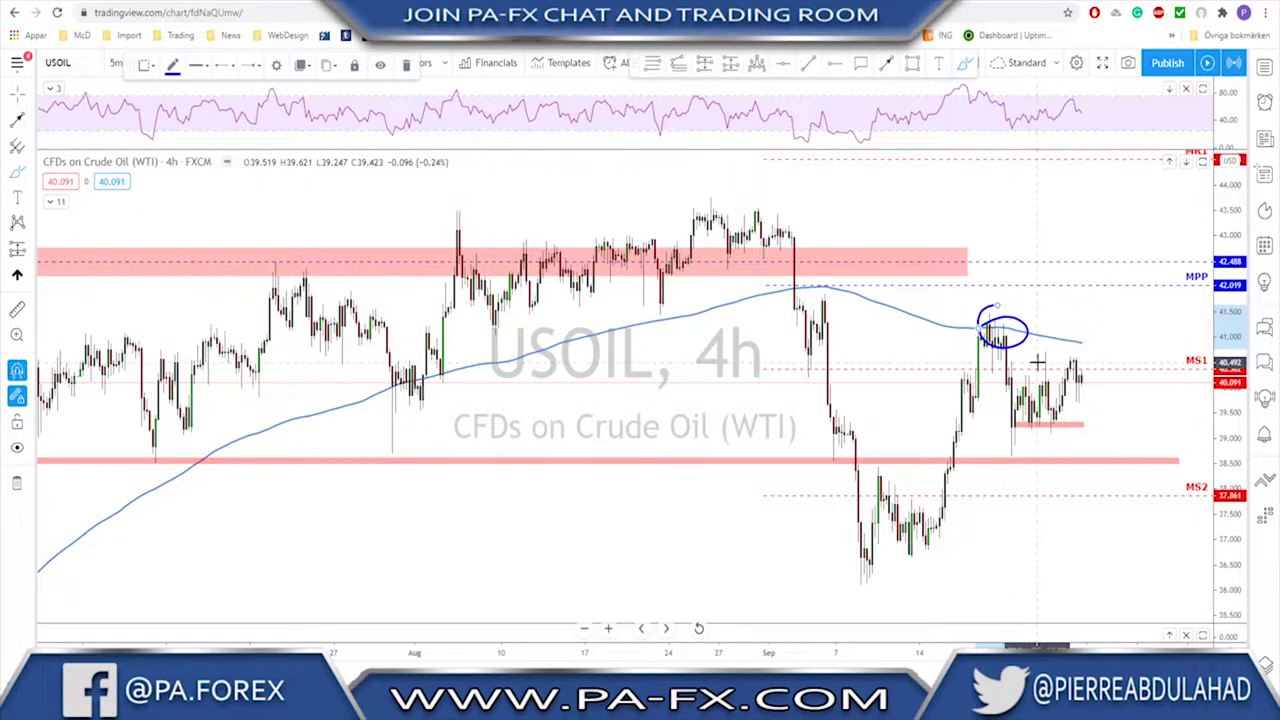
key("ctrl+z")
Switch to the GOLD chart and set it to the daily (1D) timeframe.
key("Down")
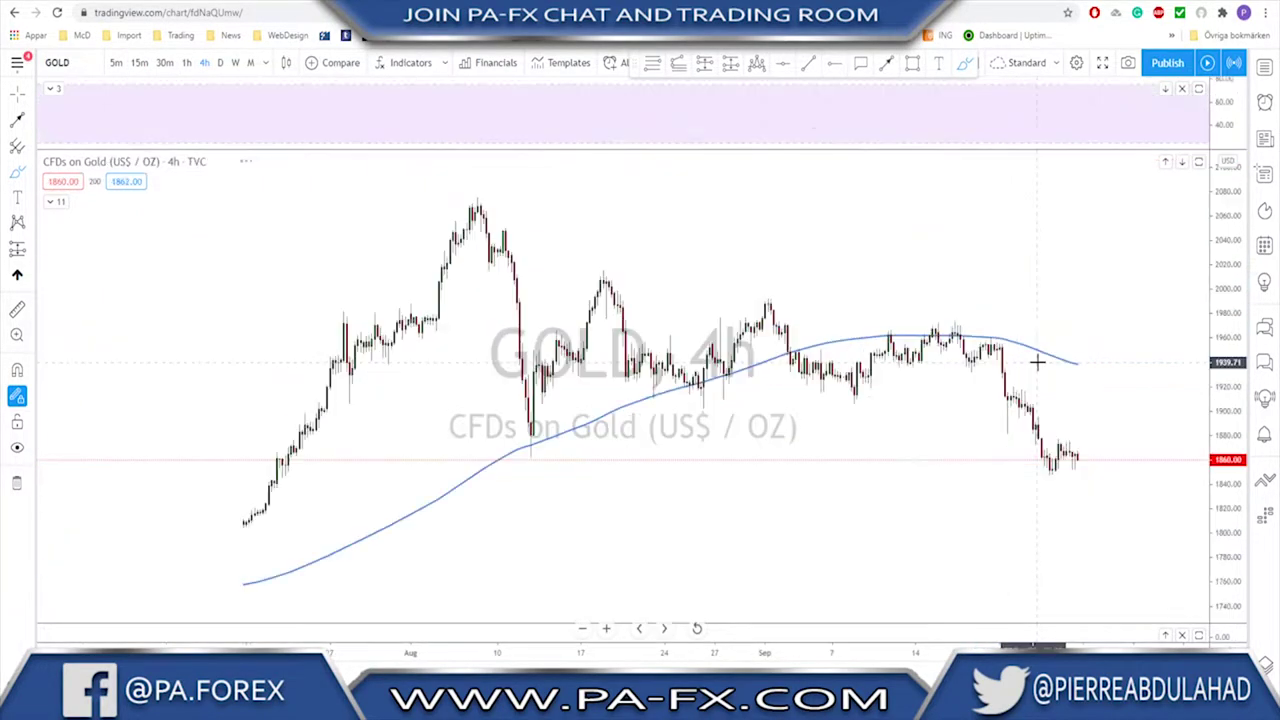
left_click(224, 63)
scroll(887, 395, "up", 2)
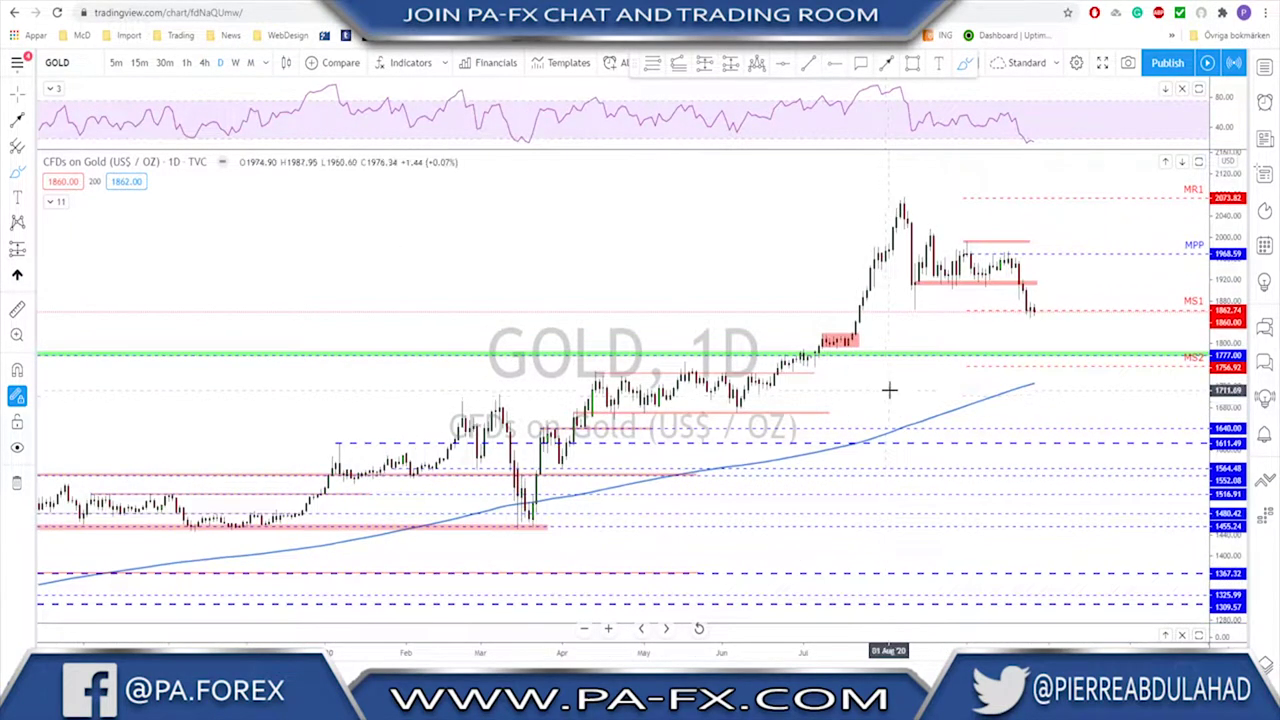
Brush a drop from the latest gold price to the green 1777.00 zone and a rebound from the moving average, and undo both.
left_click(964, 66)
left_click_drag(1034, 303, 1050, 350)
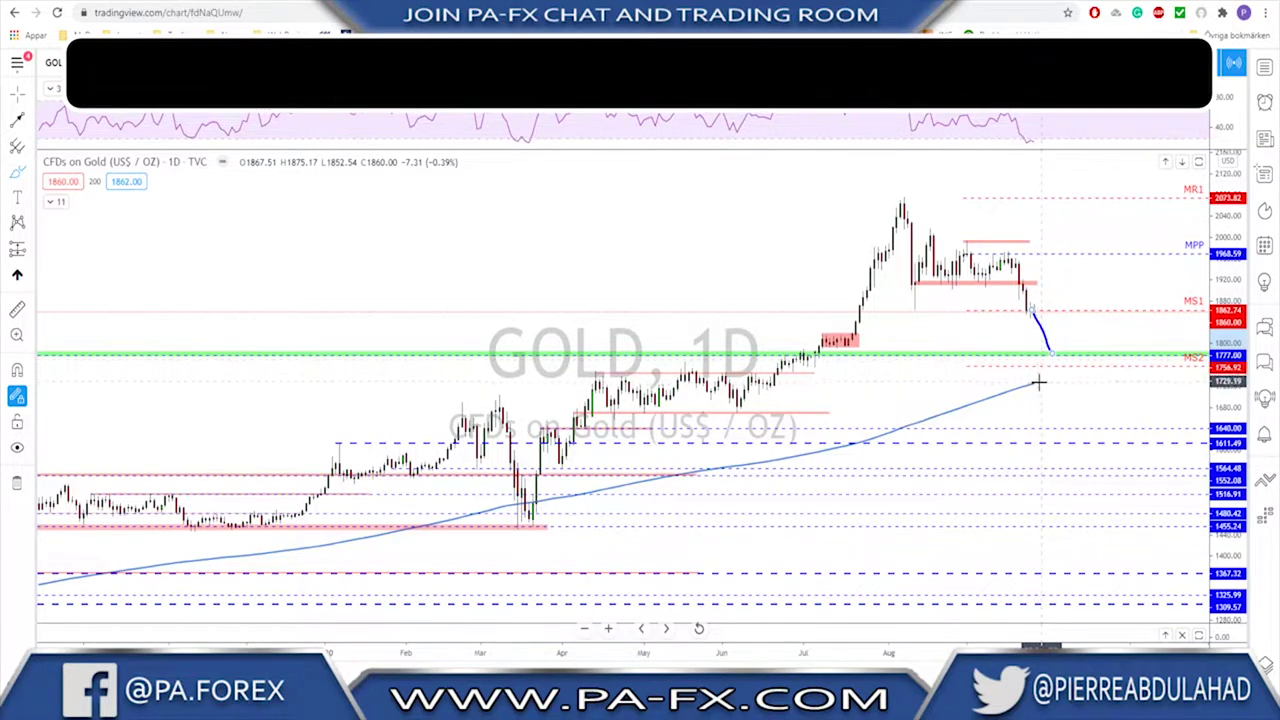
left_click_drag(1038, 381, 1062, 325)
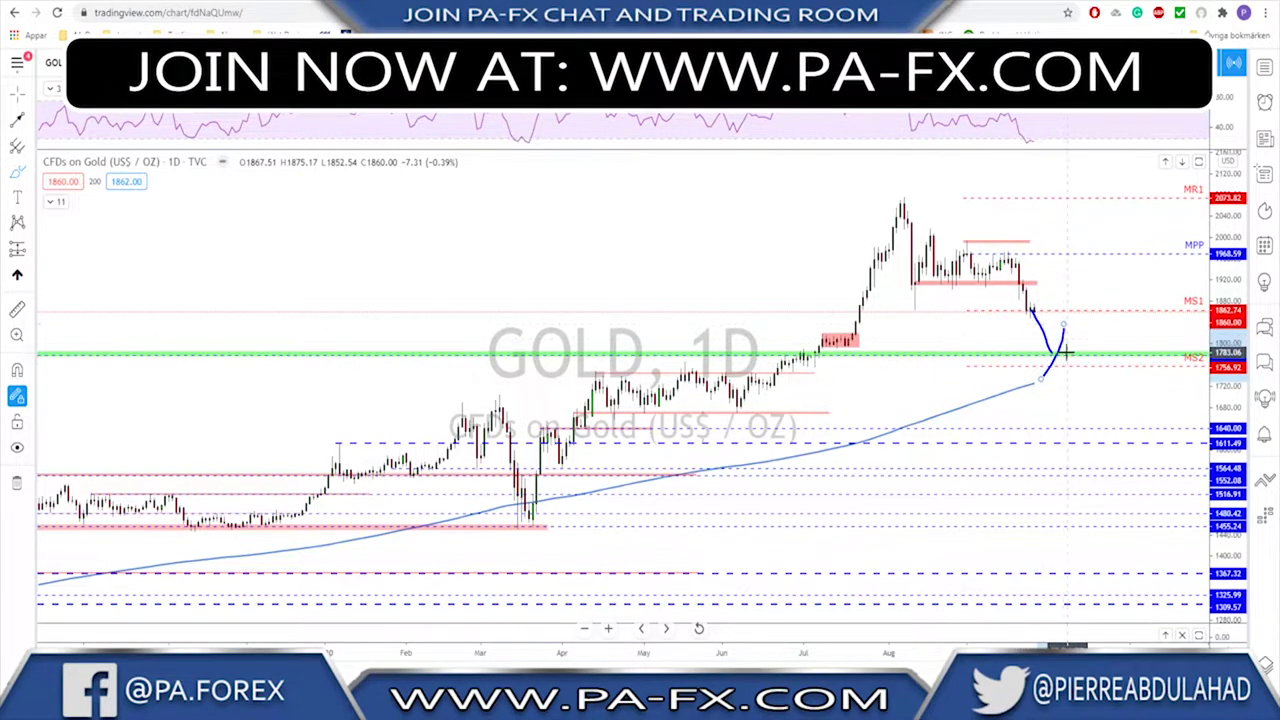
key("ctrl+z")
key("ctrl+z")
Circle the March 2020 gold low where price meets the blue moving average.
scroll(787, 323, "down", 3)
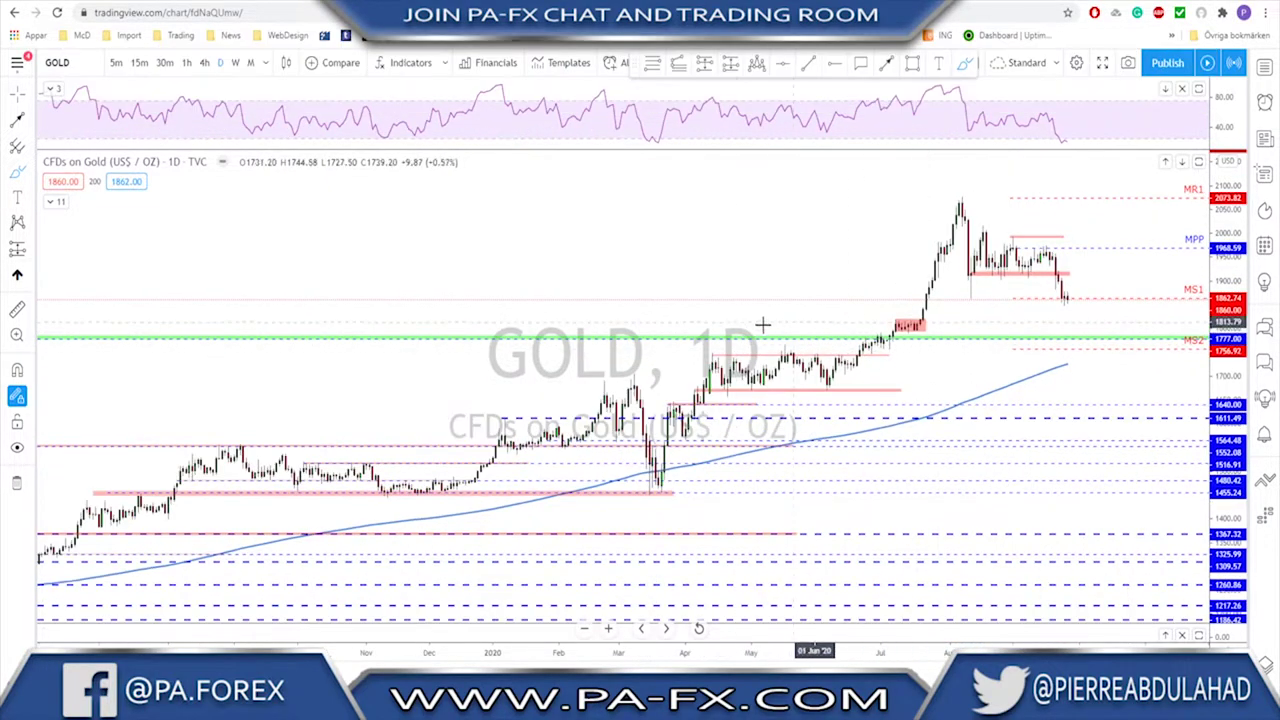
scroll(731, 318, "down", 2)
left_click_drag(762, 451, 765, 452)
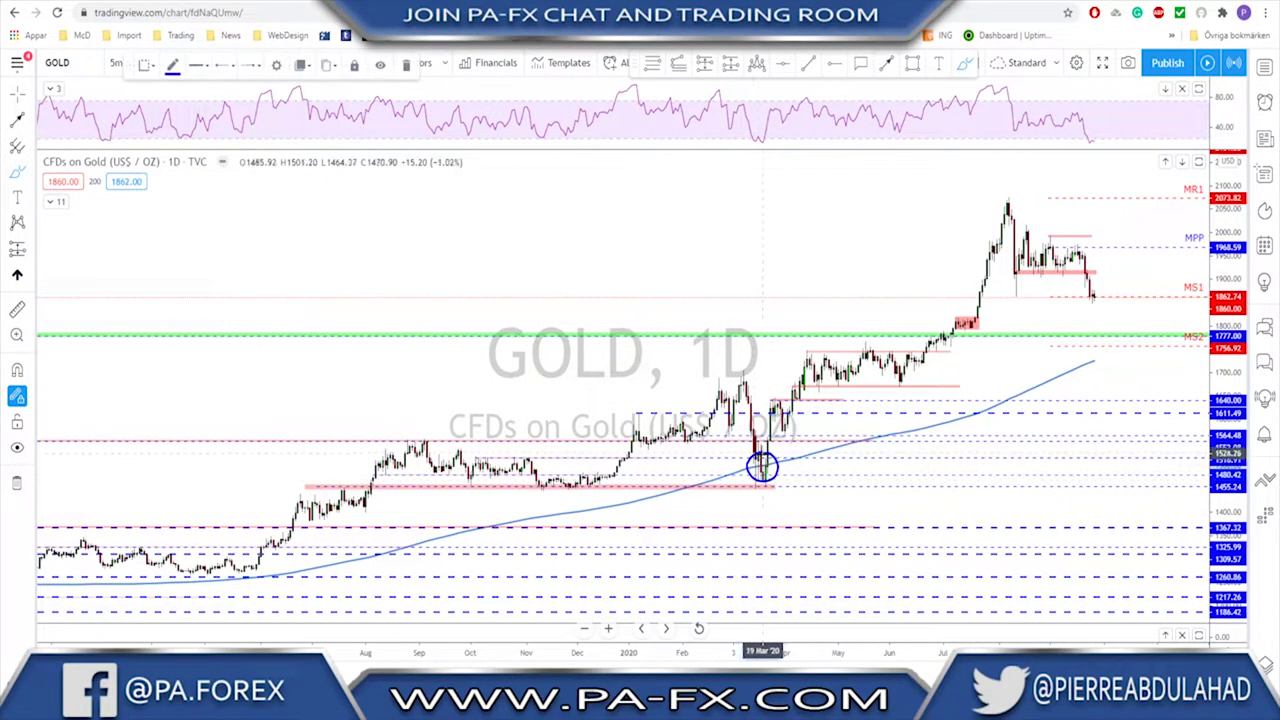
scroll(645, 460, "down", 2)
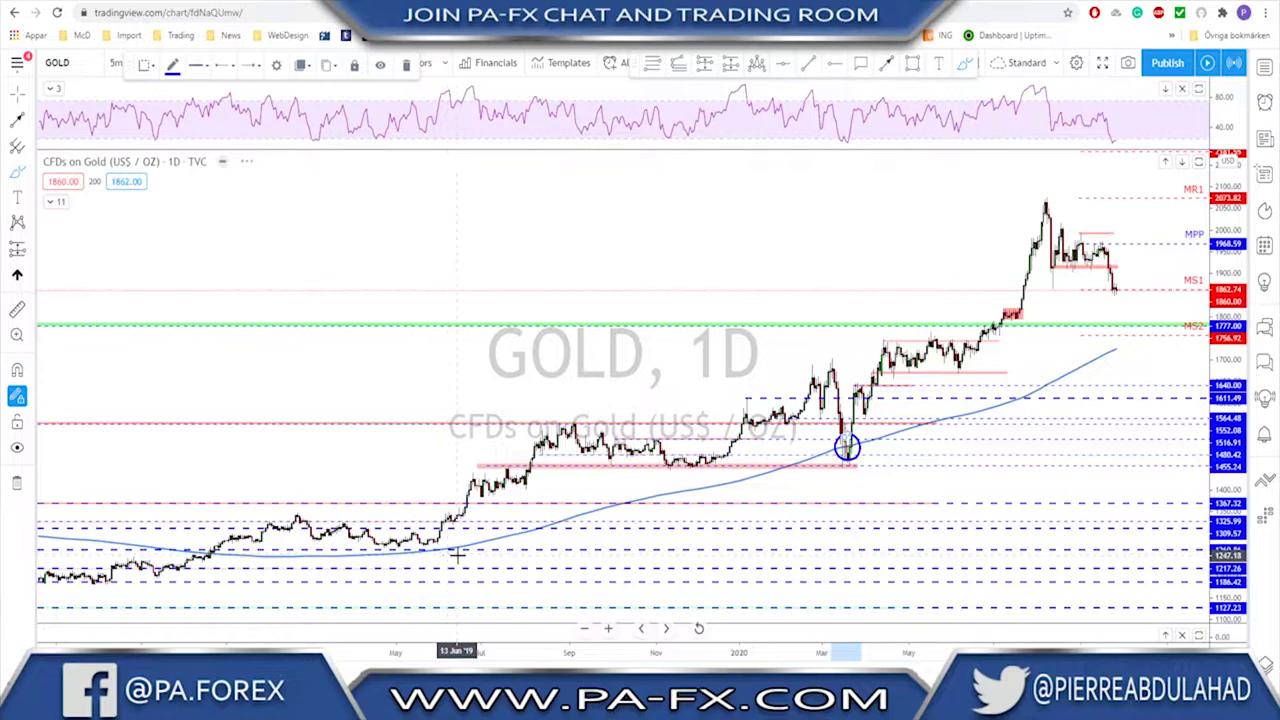
Brush the rally from the circled May–June 2019 low at the blue moving average on GOLD, and undo all gold markings.
mouse_move(443, 540)
left_mouse_down()
mouse_move(420, 560)
mouse_move(478, 478)
left_mouse_up()
key("ctrl+z")
key("ctrl+z")
key("ctrl+z")
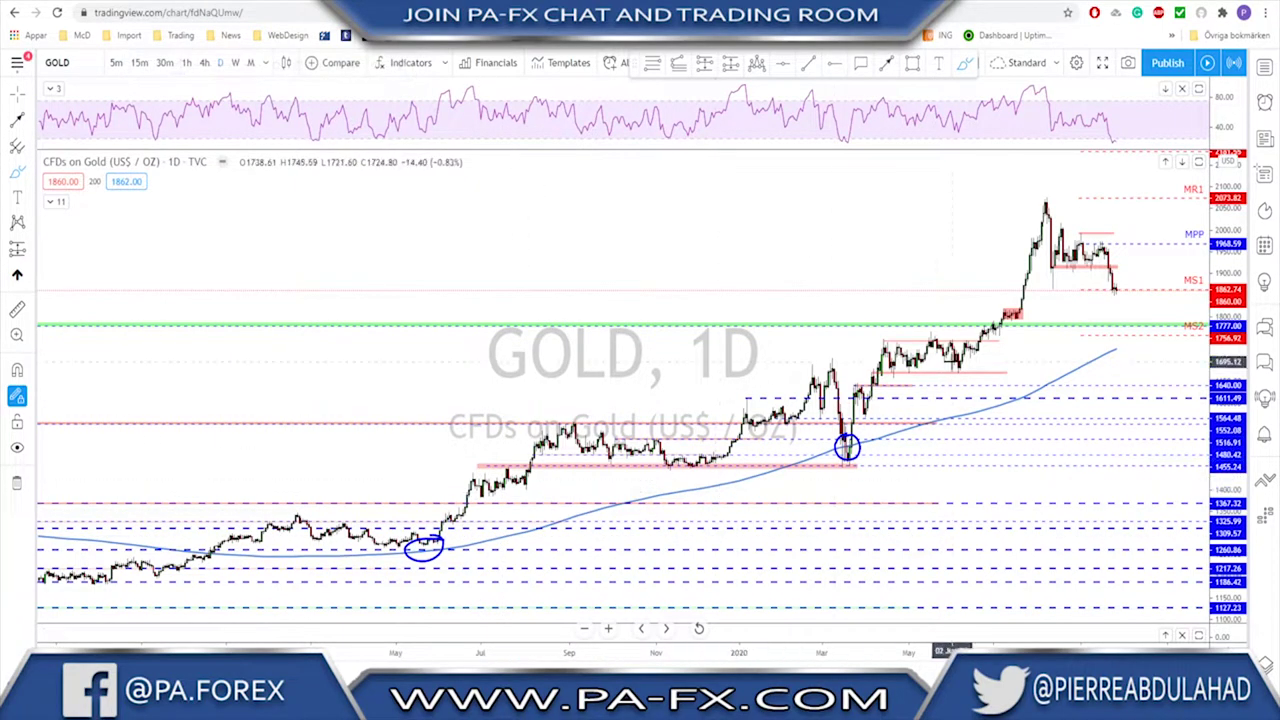
Mark the February–March 2020 gold highs, brush the drop to the March low and the rebound, and undo the strokes.
scroll(824, 382, "up", 1)
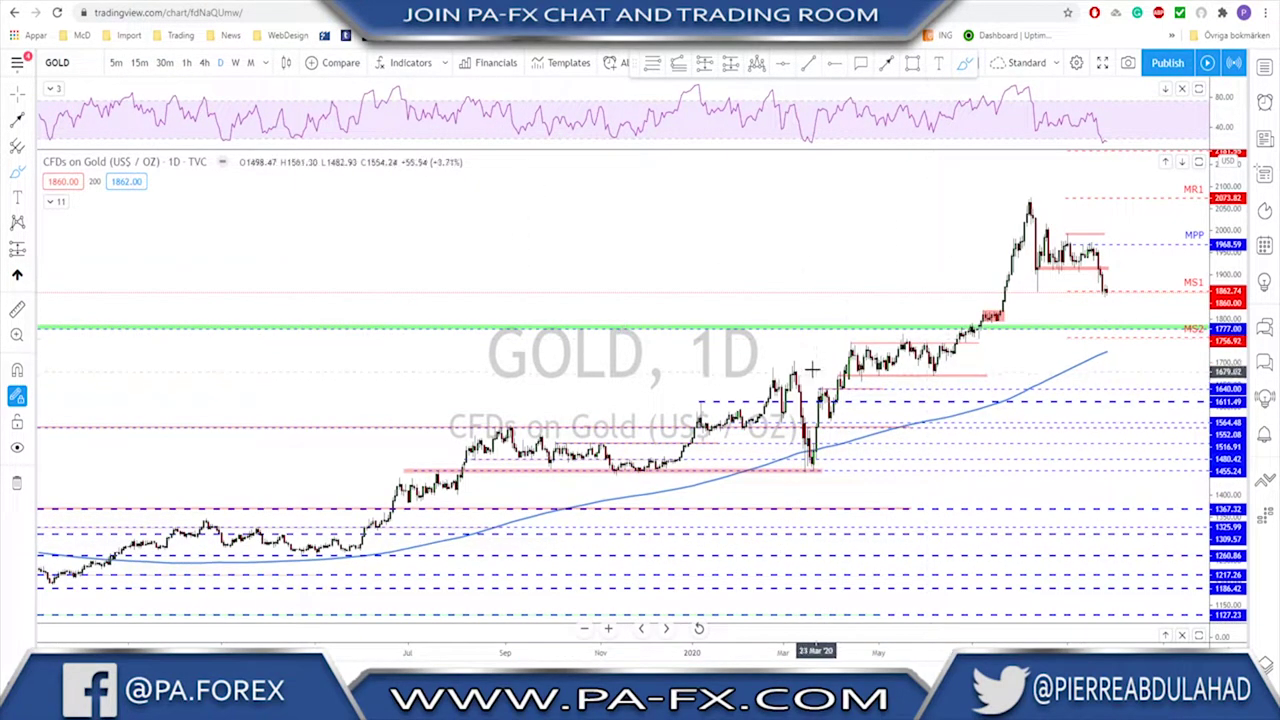
mouse_move(798, 365)
left_mouse_down()
mouse_move(770, 378)
mouse_move(800, 358)
mouse_move(812, 455)
left_mouse_up()
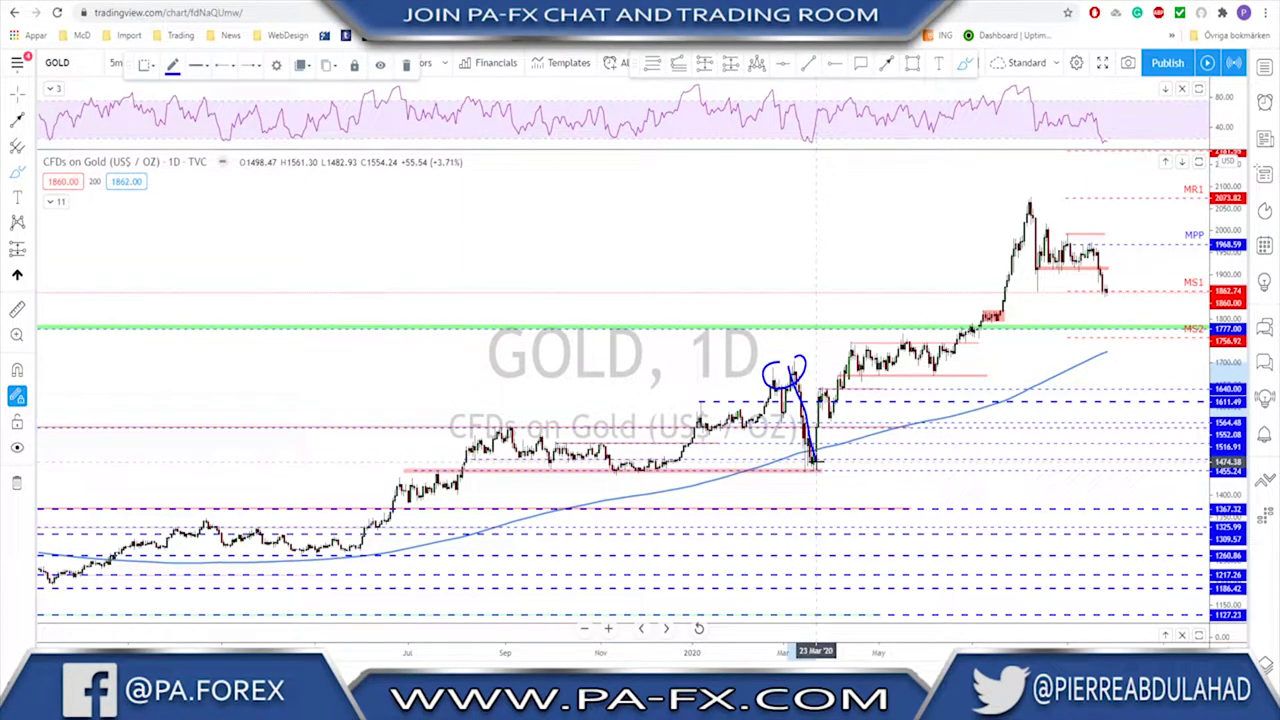
left_click_drag(816, 398, 859, 362)
key("ctrl+z")
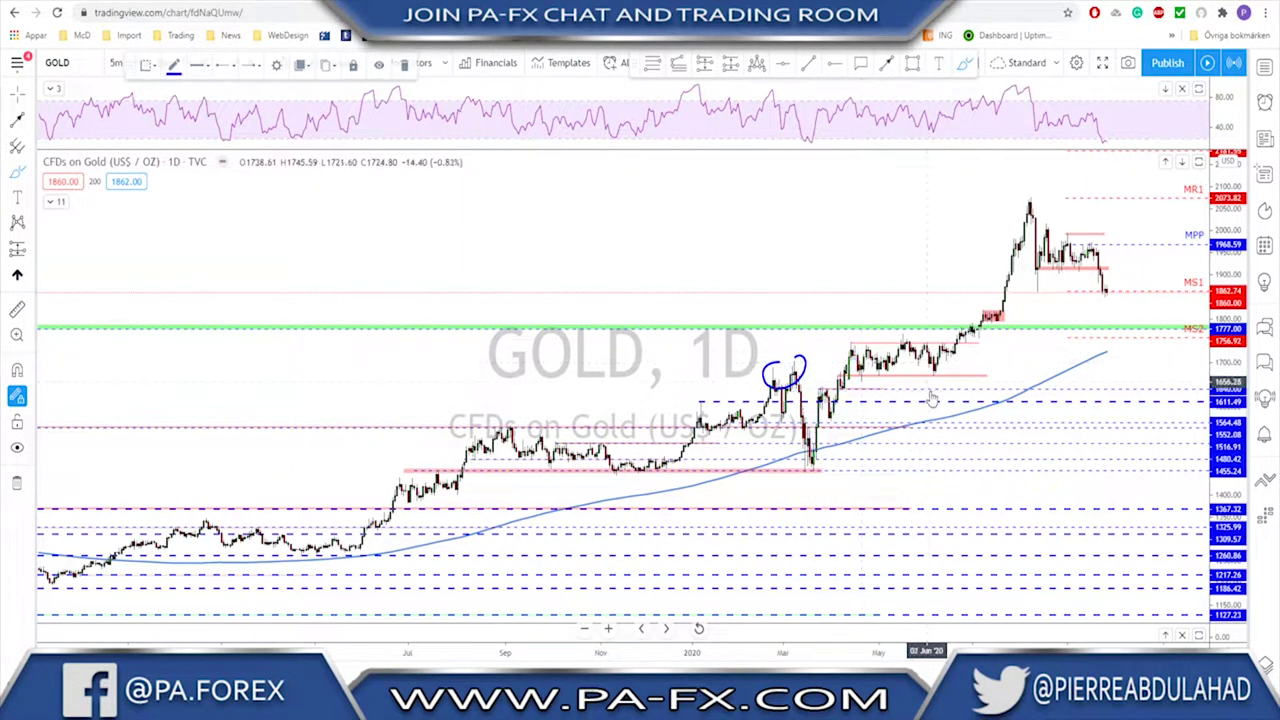
key("ctrl+z")
Brush the gap from the blue moving average up to the circled August 2020 gold high, and undo the markings.
scroll(981, 352, "up", 1)
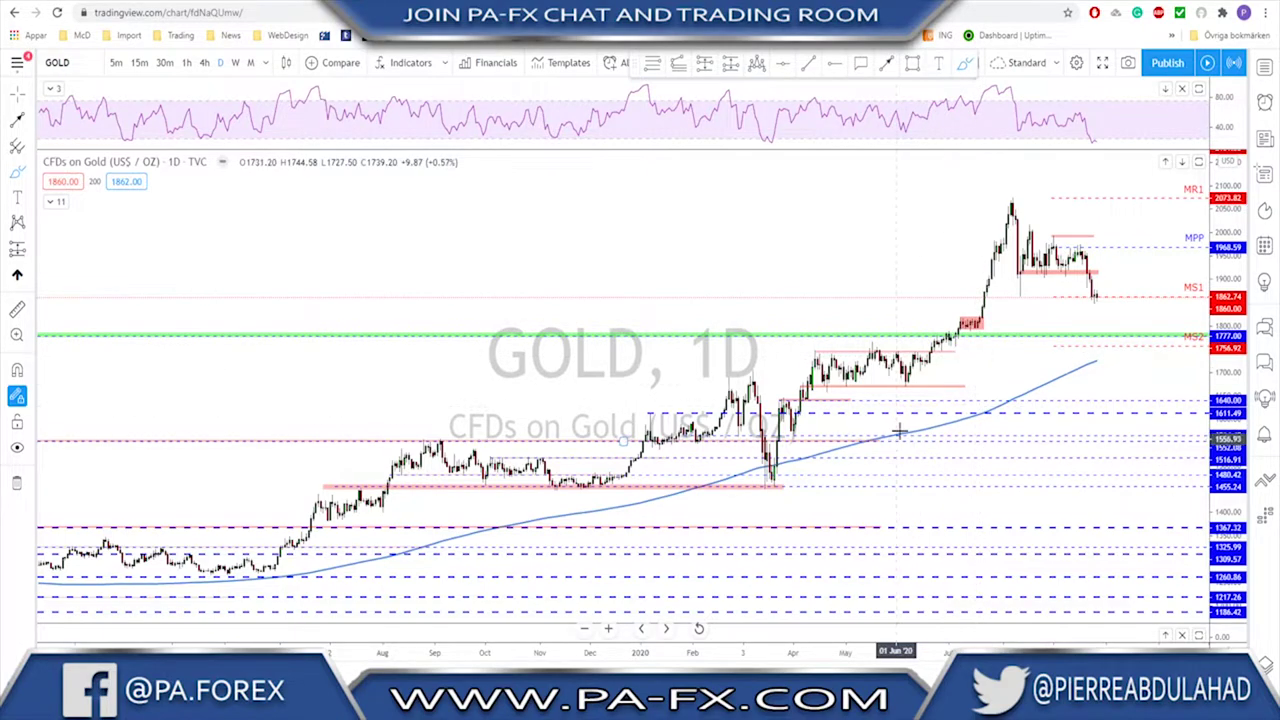
left_click(1011, 398)
mouse_move(1011, 398)
left_mouse_down()
mouse_move(1008, 211)
mouse_move(1026, 238)
mouse_move(1010, 194)
left_mouse_up()
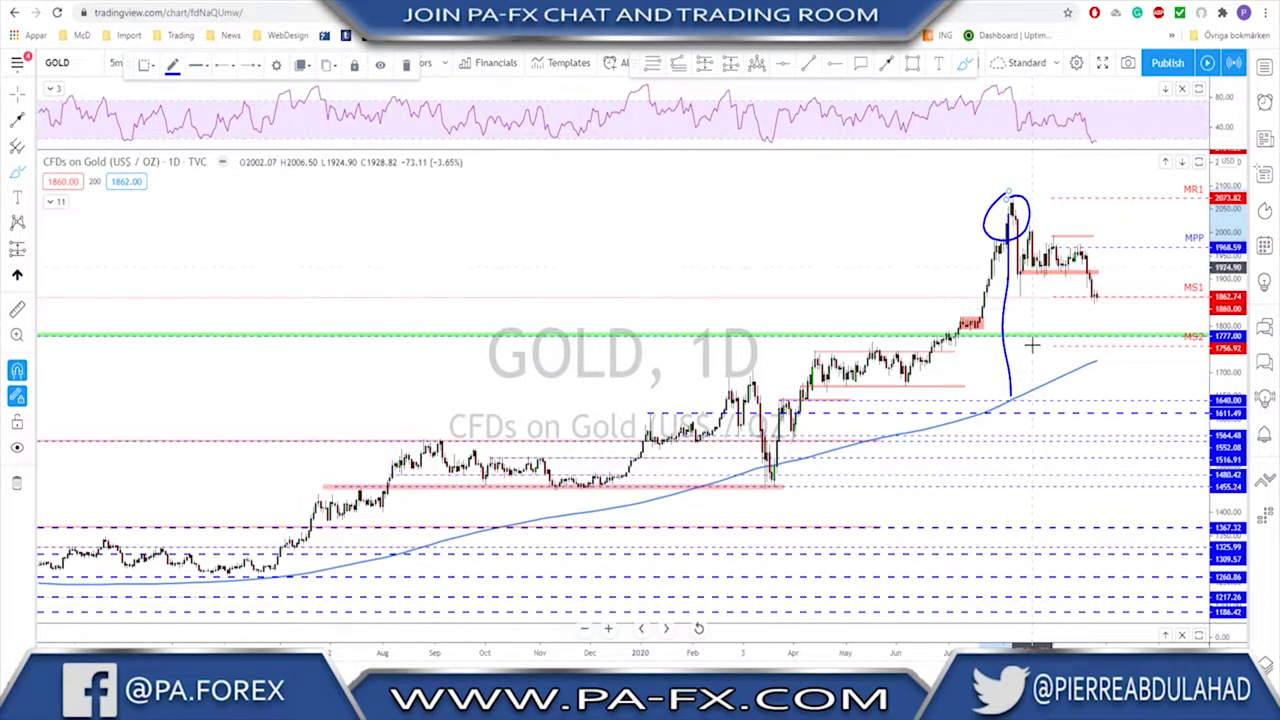
mouse_move(1022, 386)
left_mouse_down()
mouse_move(1040, 381)
mouse_move(1008, 391)
left_mouse_up()
key("ctrl+z")
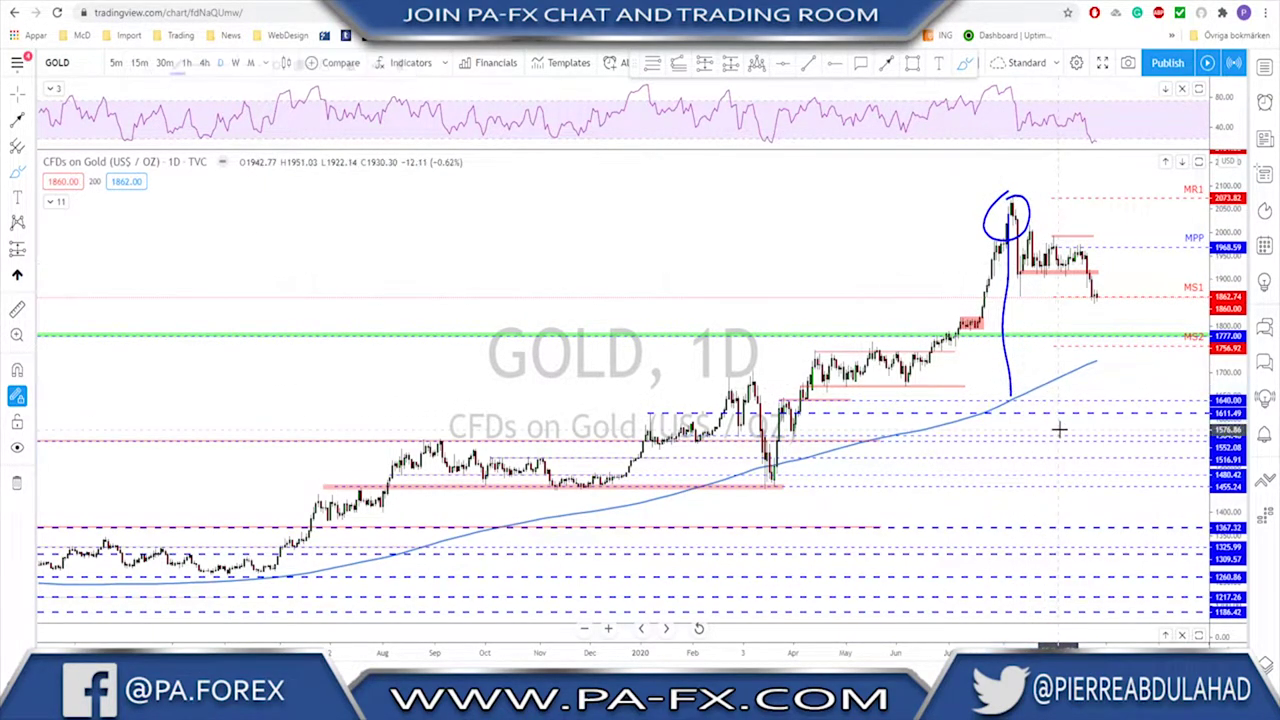
key("ctrl+z")
Brush gold's decline from the August high to the green 1777.00 zone with a rebound towards MPP, and remove the drawing.
scroll(1040, 430, "up", 1)
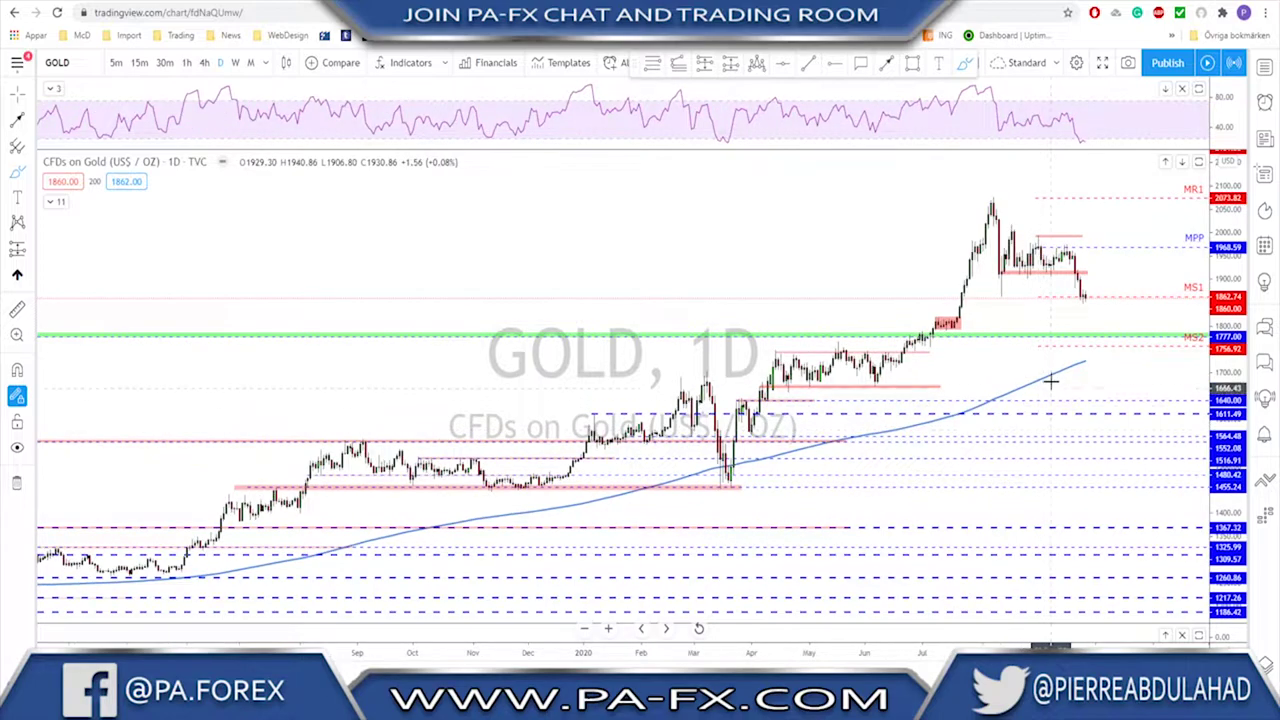
scroll(1043, 308, "up", 1)
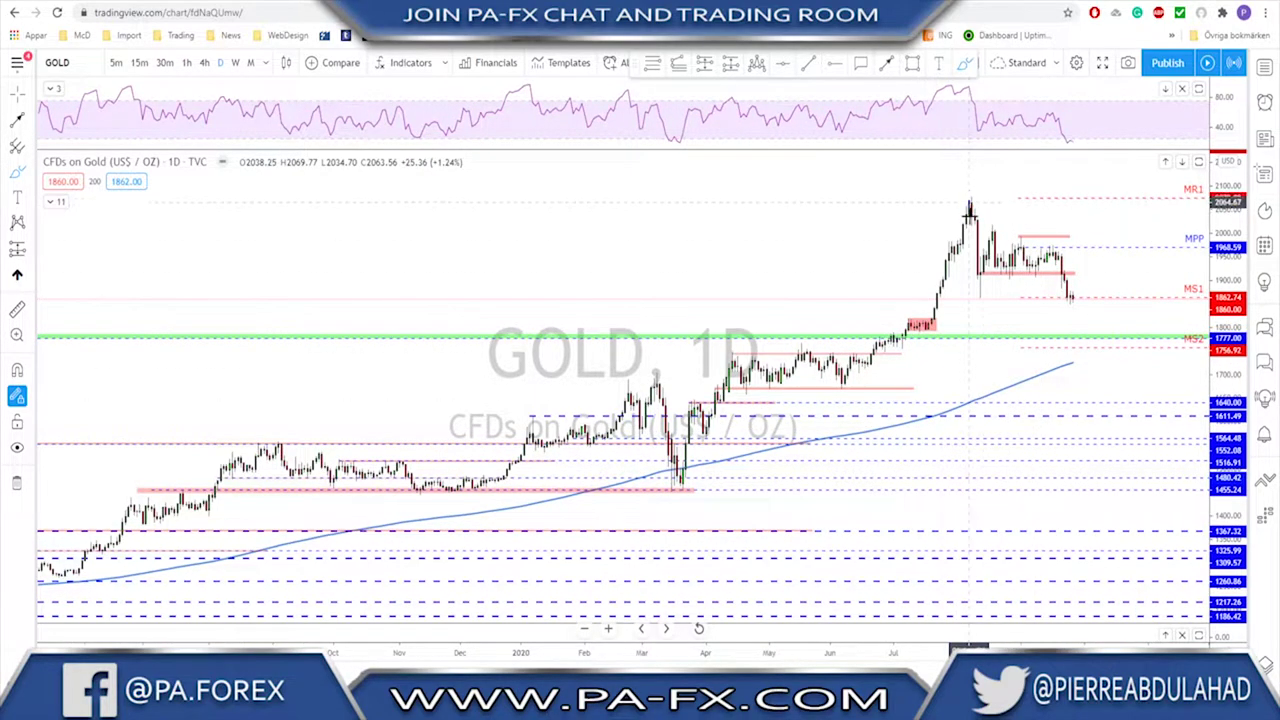
left_click_drag(968, 206, 1001, 233)
mouse_move(1070, 295)
left_mouse_down()
mouse_move(1085, 330)
mouse_move(1126, 246)
left_mouse_up()
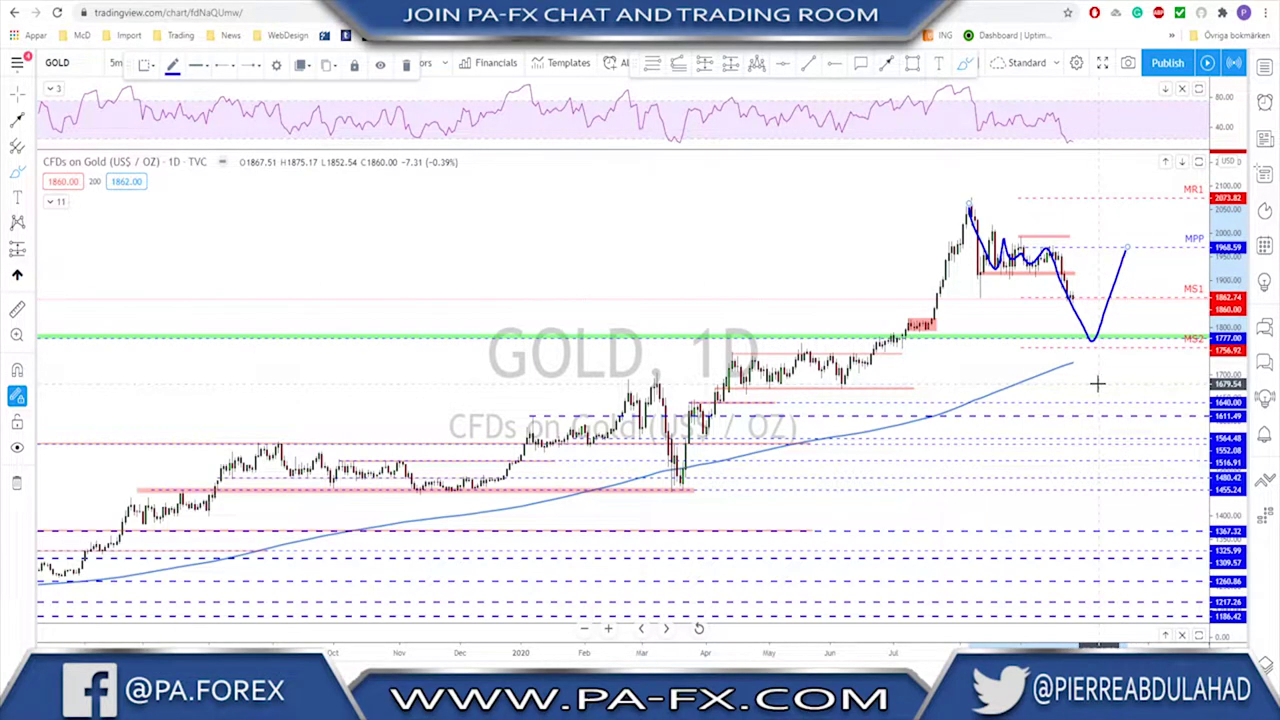
key("Delete")
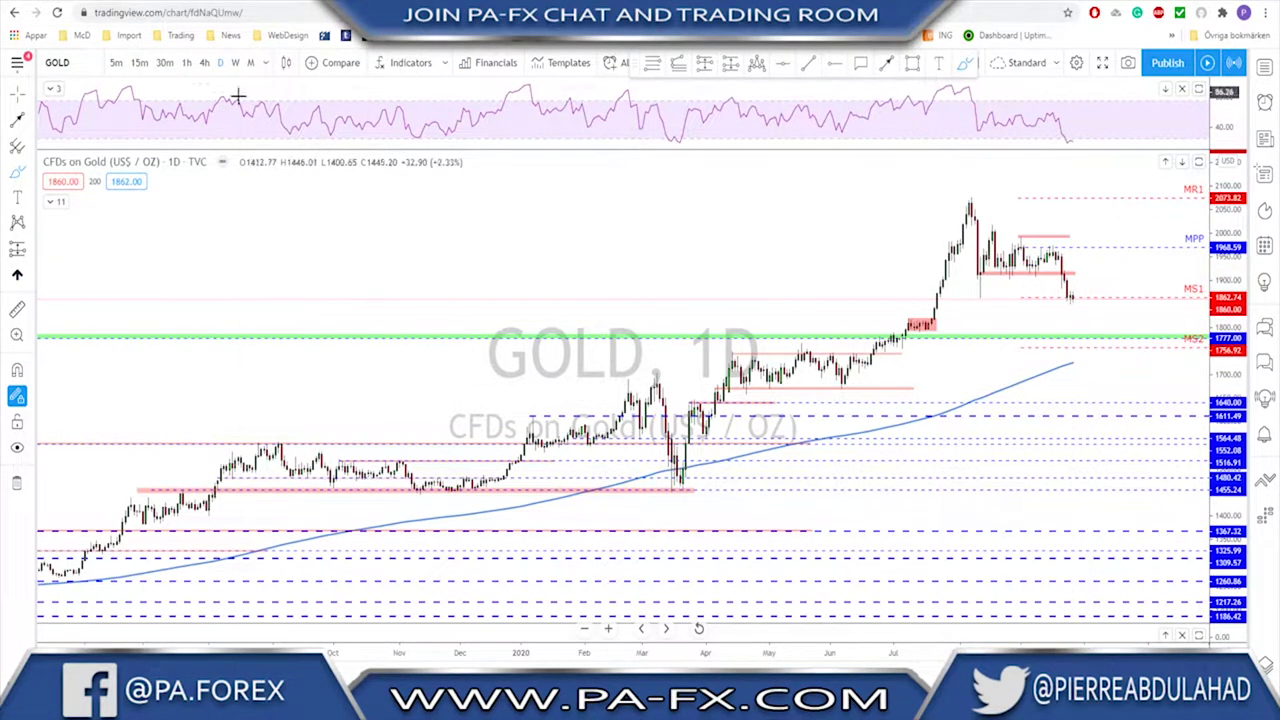
On the weekly (1W) GOLD chart, brush the distance between the high and the circled moving average, and remove the markings.
left_click(236, 63)
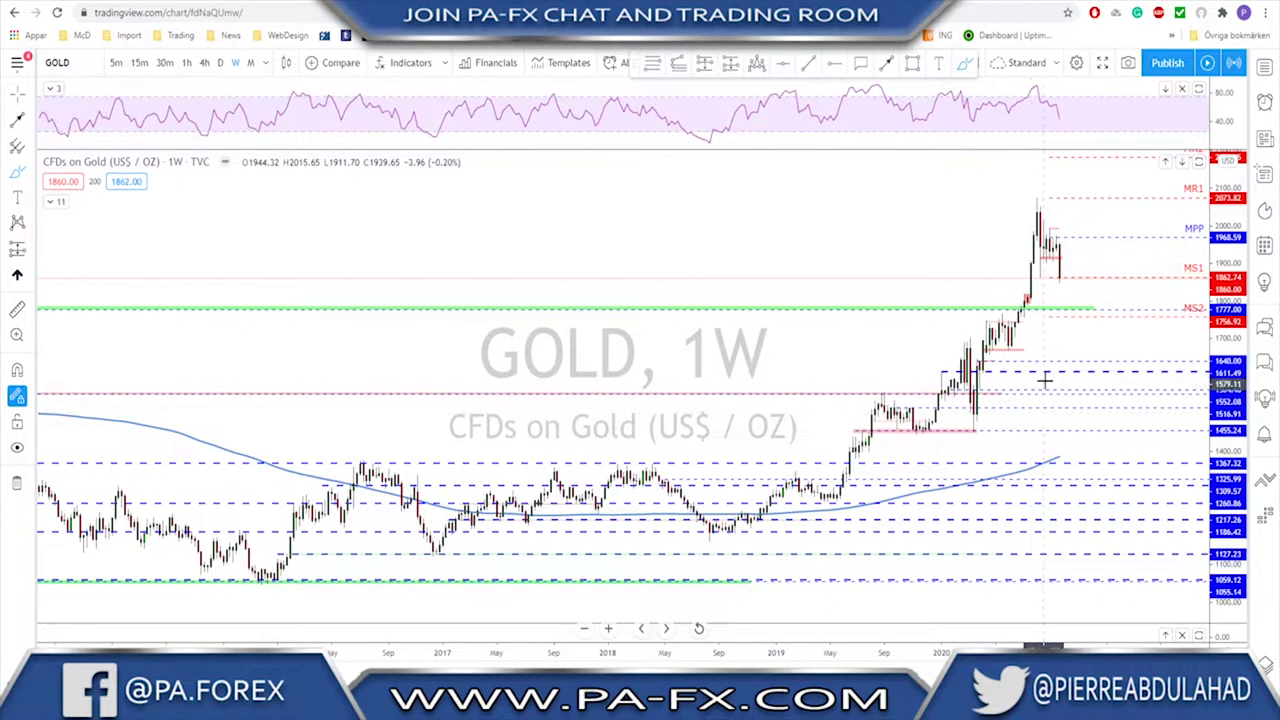
scroll(1032, 481, "up", 2)
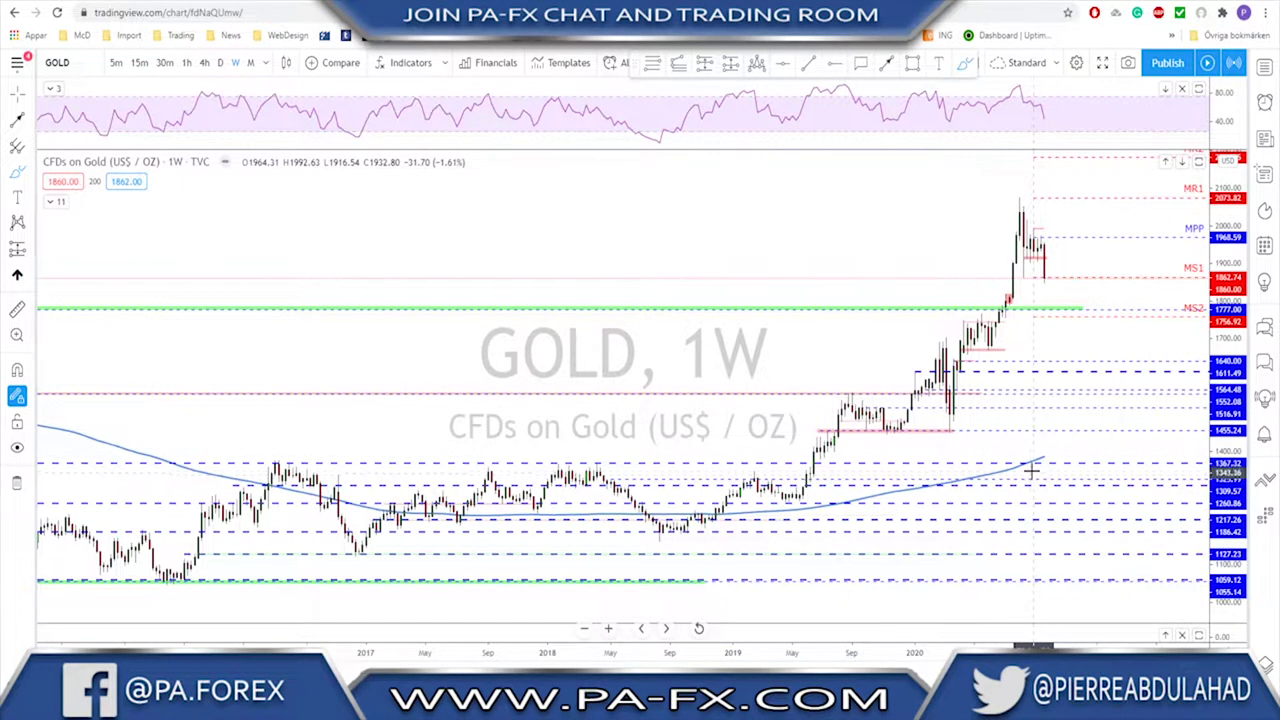
mouse_move(1022, 469)
left_mouse_down()
mouse_move(1062, 440)
mouse_move(1021, 210)
left_mouse_up()
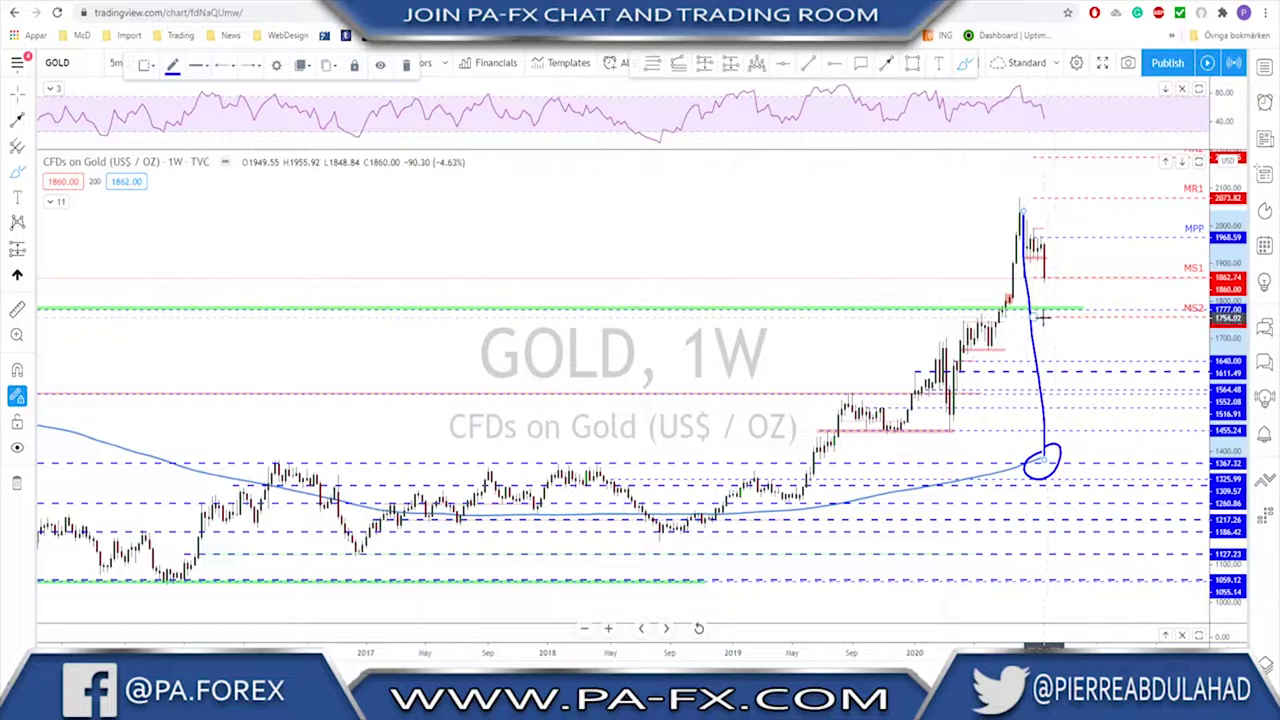
key("Delete")
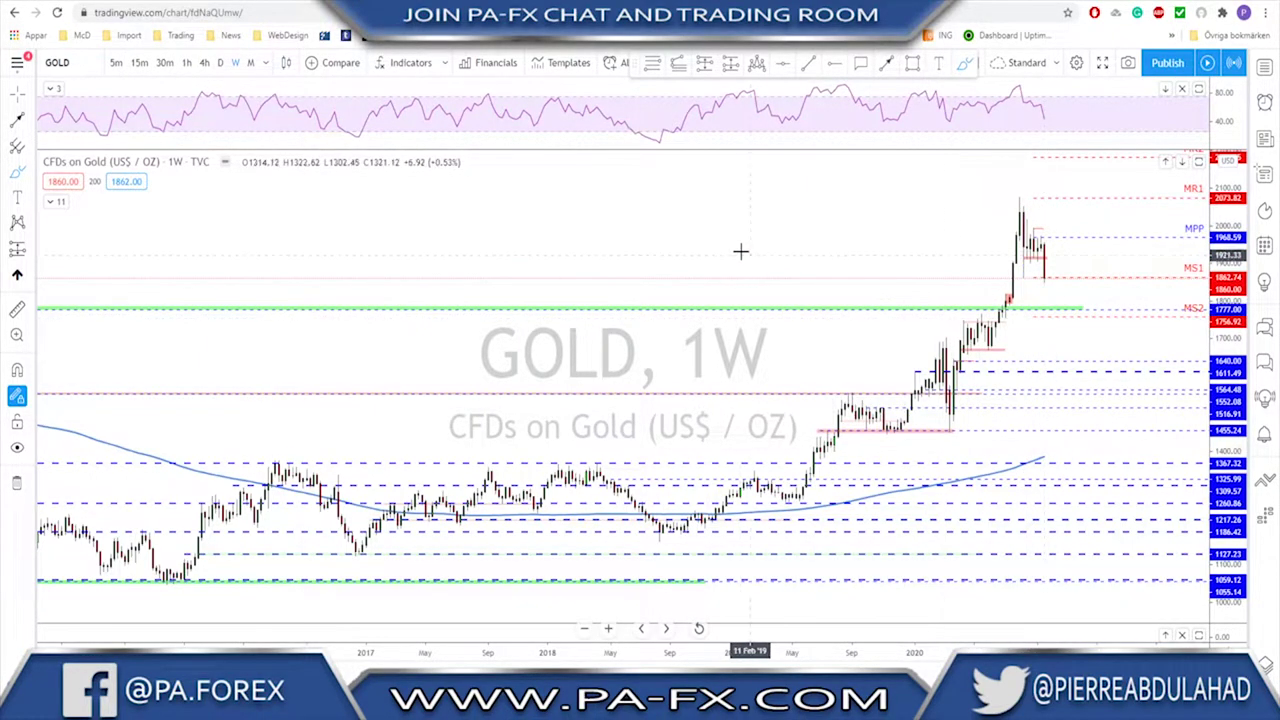
Set the GOLD chart to the 4-hour (4h) timeframe and show price action back to June.
left_click(204, 62)
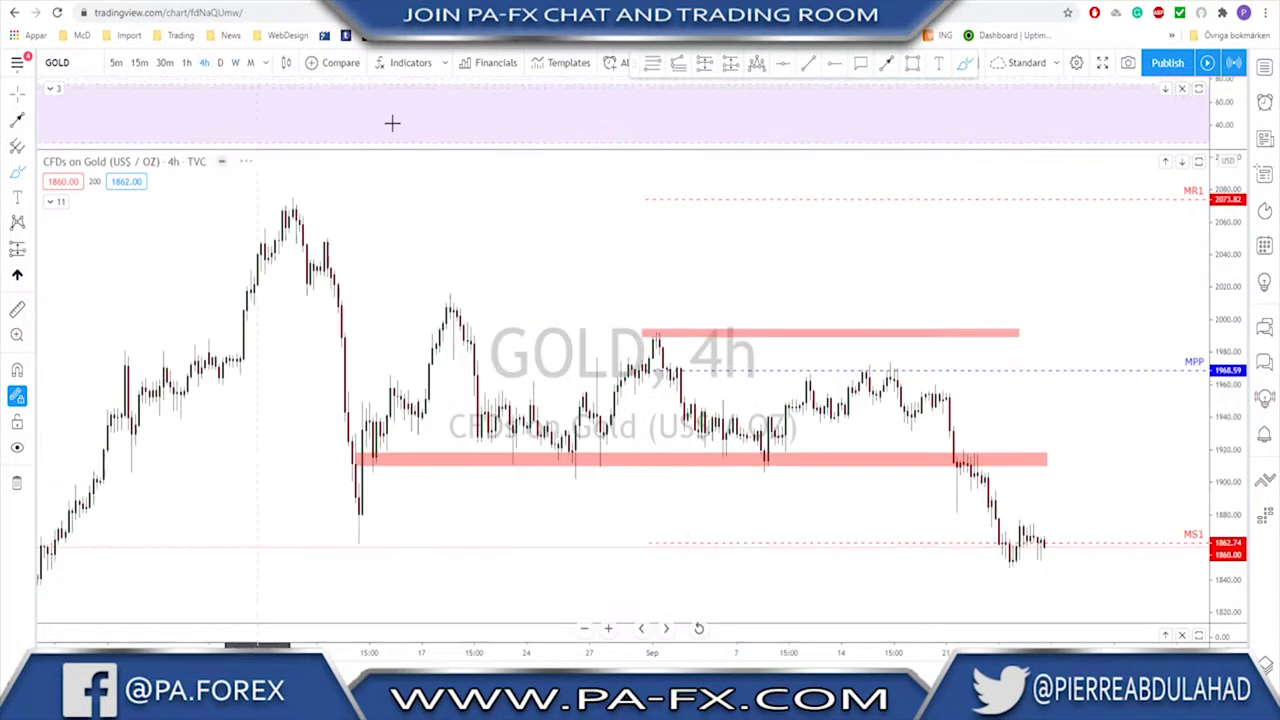
scroll(1100, 377, "up", 5)
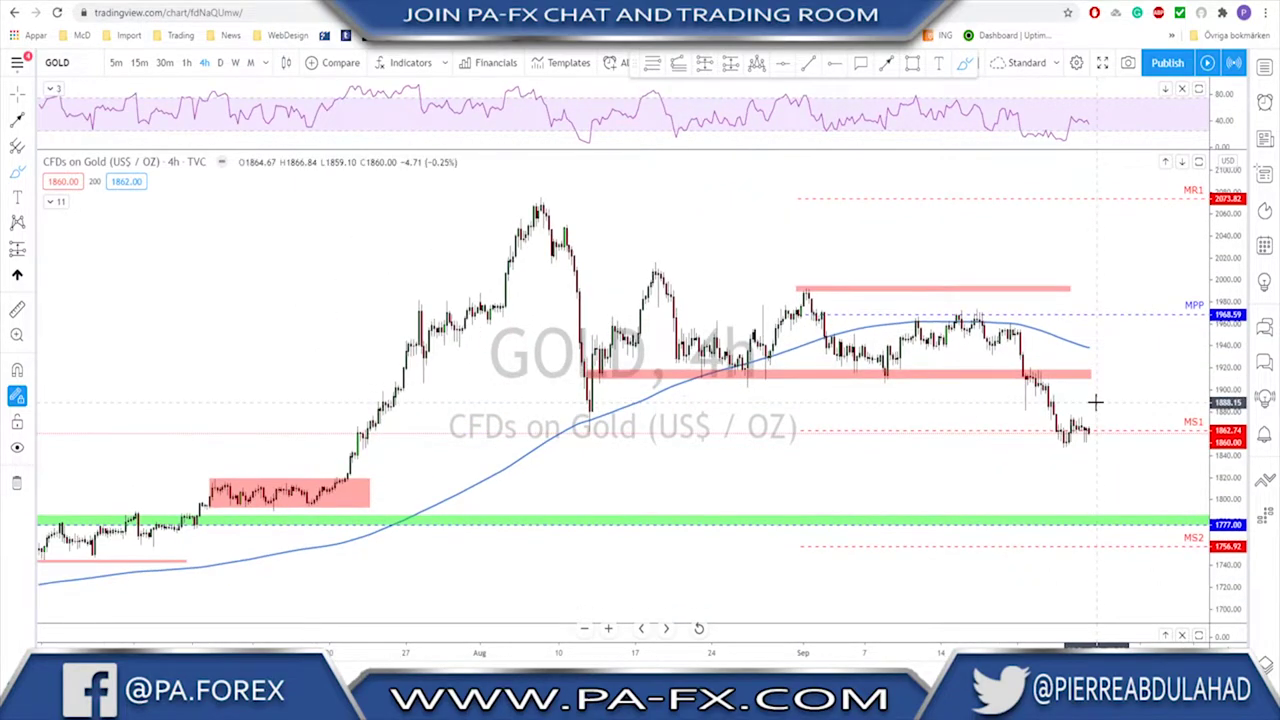
scroll(1107, 419, "down", 4)
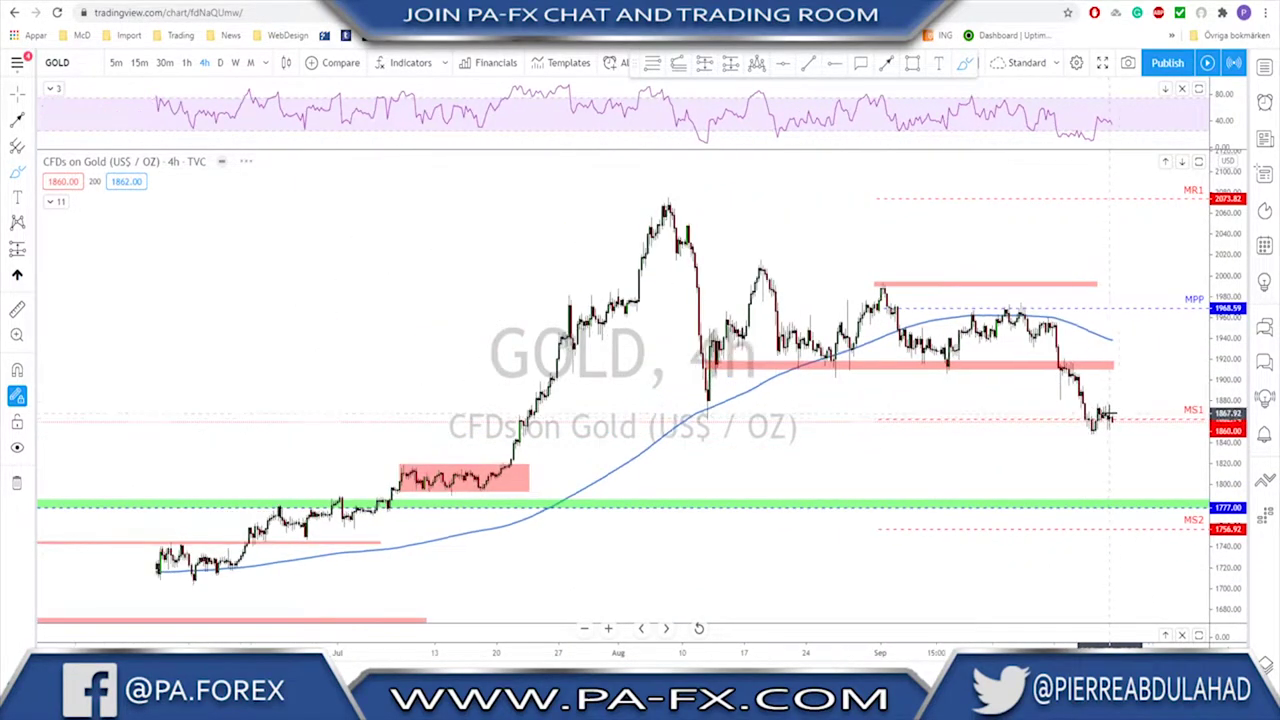
scroll(1130, 362, "down", 3)
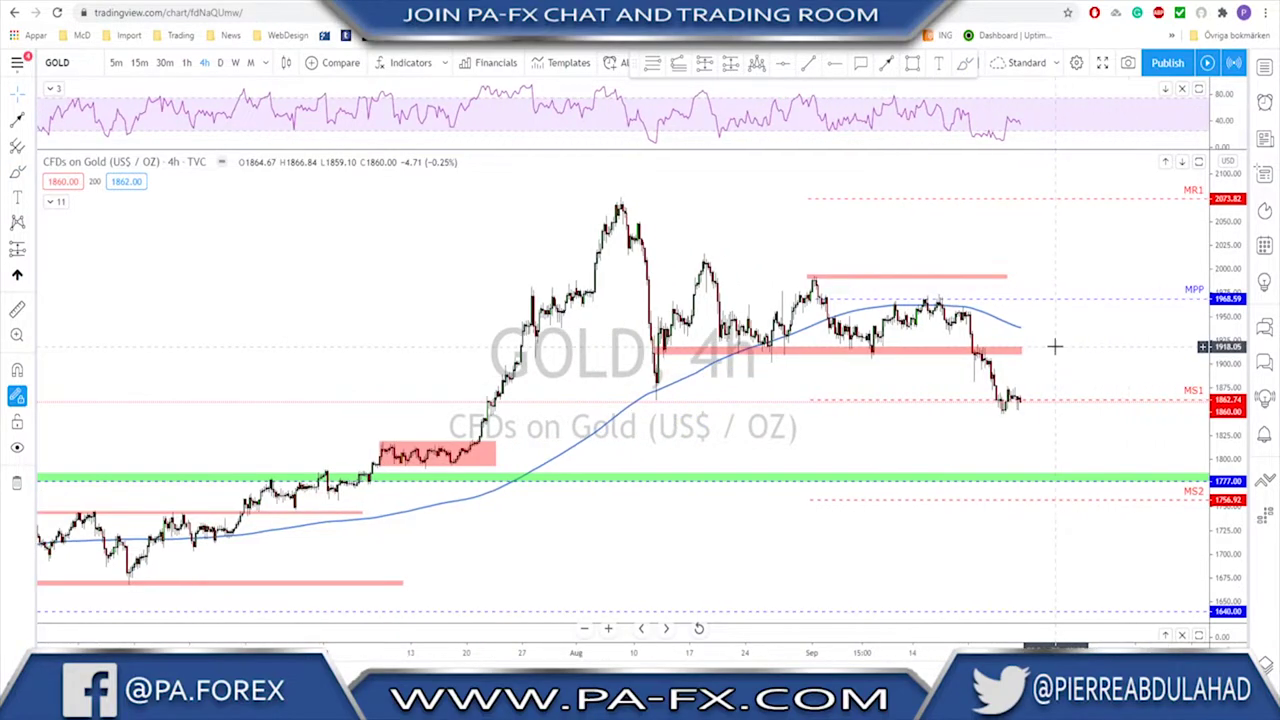
Brush along gold's broken red support zone, add a drop to the 1777.00 zone with an upward arrow, and undo the strokes.
left_click(965, 62)
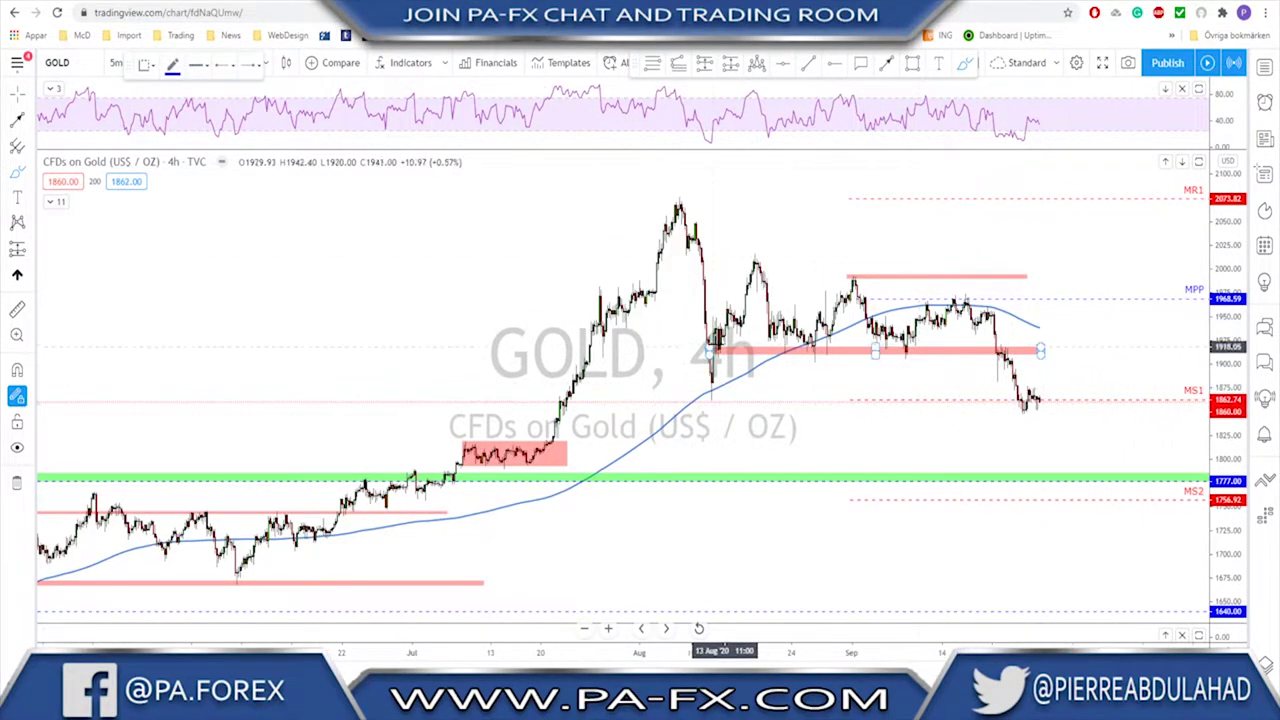
left_click_drag(714, 349, 1042, 348)
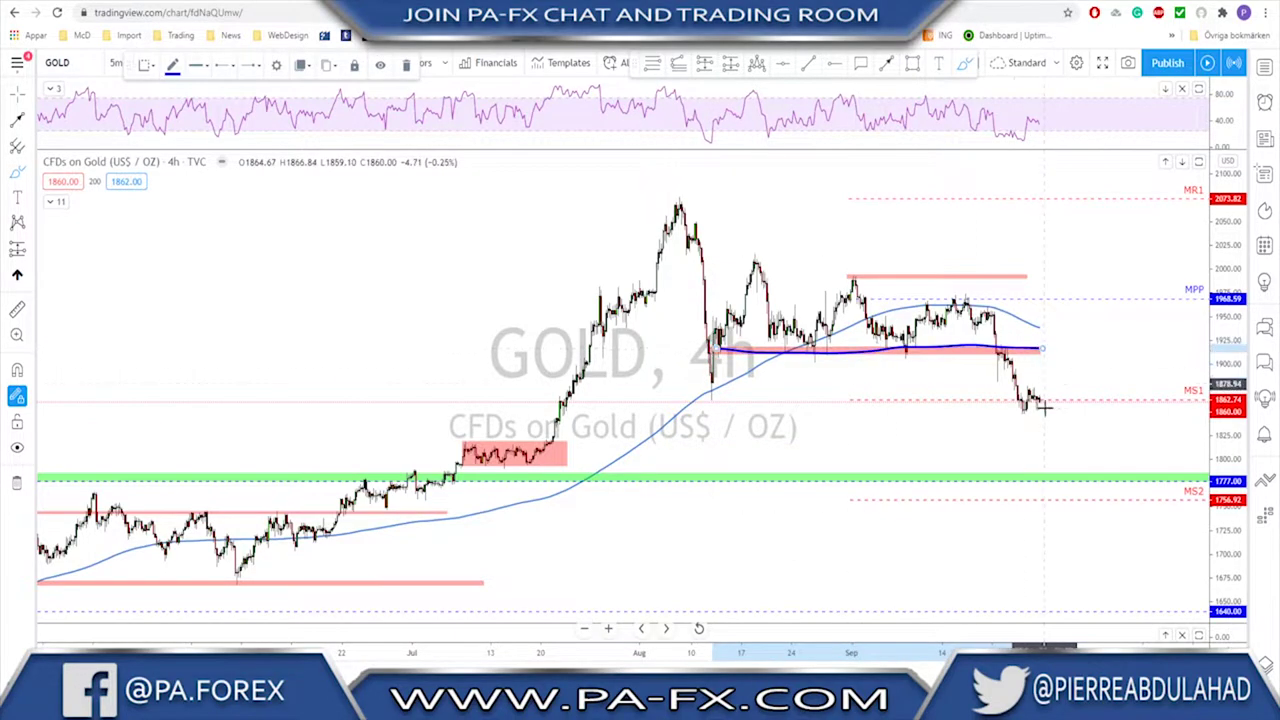
left_click_drag(1041, 398, 1089, 472)
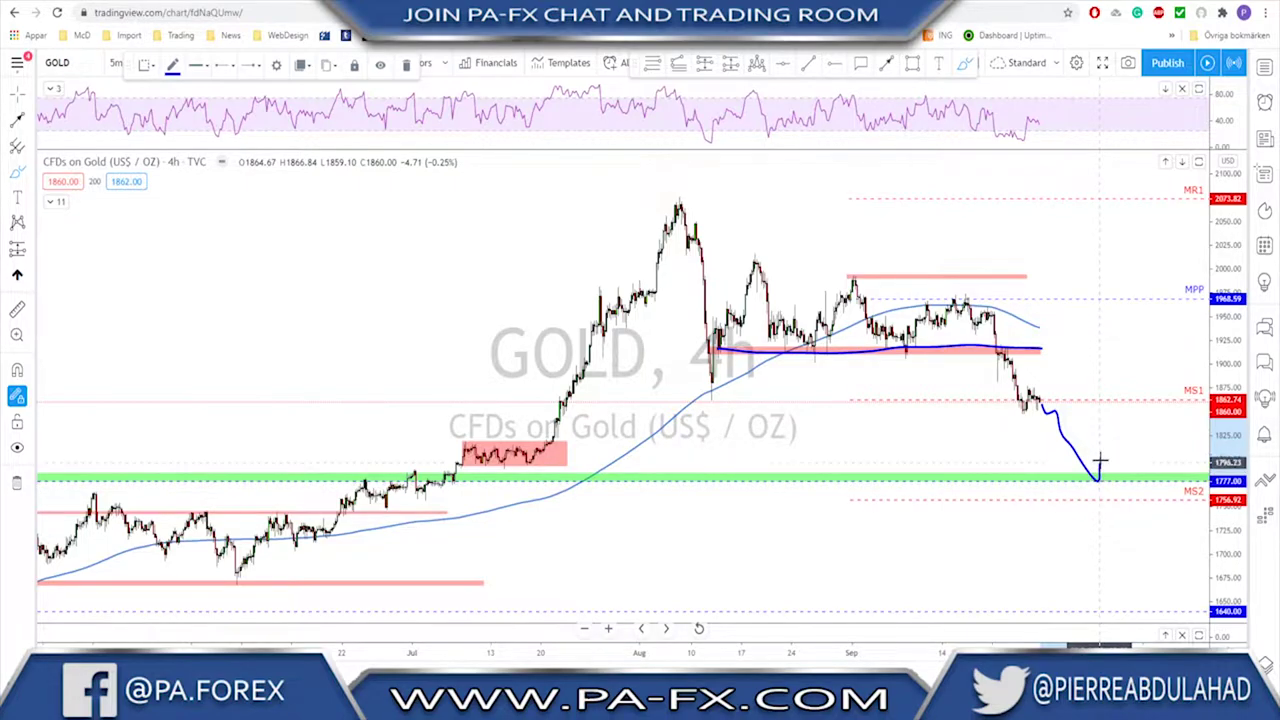
left_click_drag(1086, 455, 1109, 456)
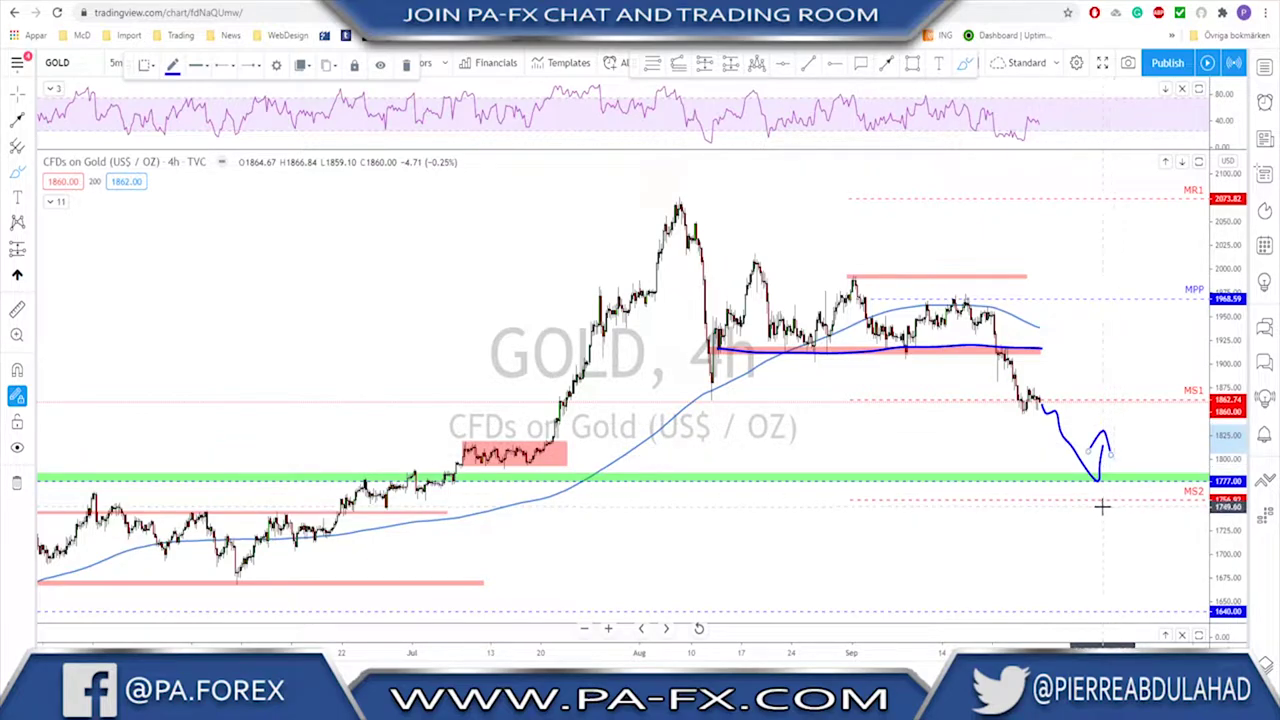
key("ctrl+z")
key("ctrl+z")
key("ctrl+z")
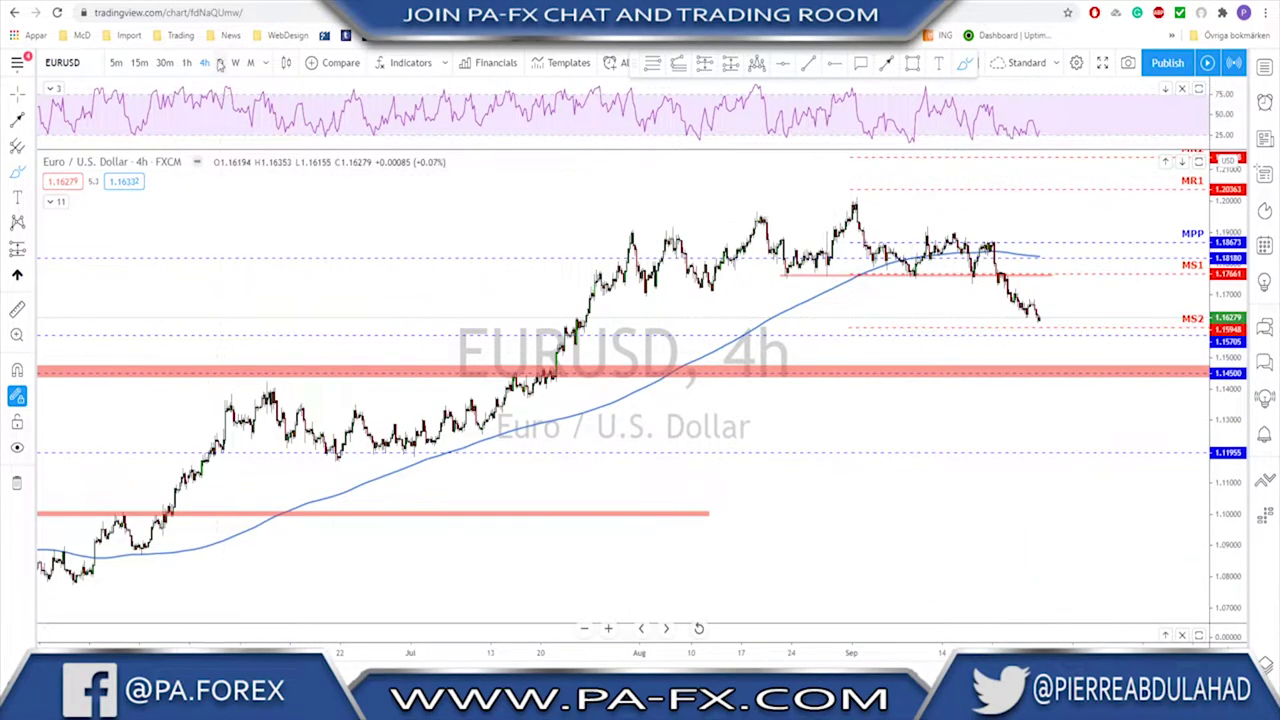
Switch to the EURUSD chart and set it to the daily (1D) timeframe.
key("1")
key("d")
key("Return")
scroll(908, 323, "up", 5)
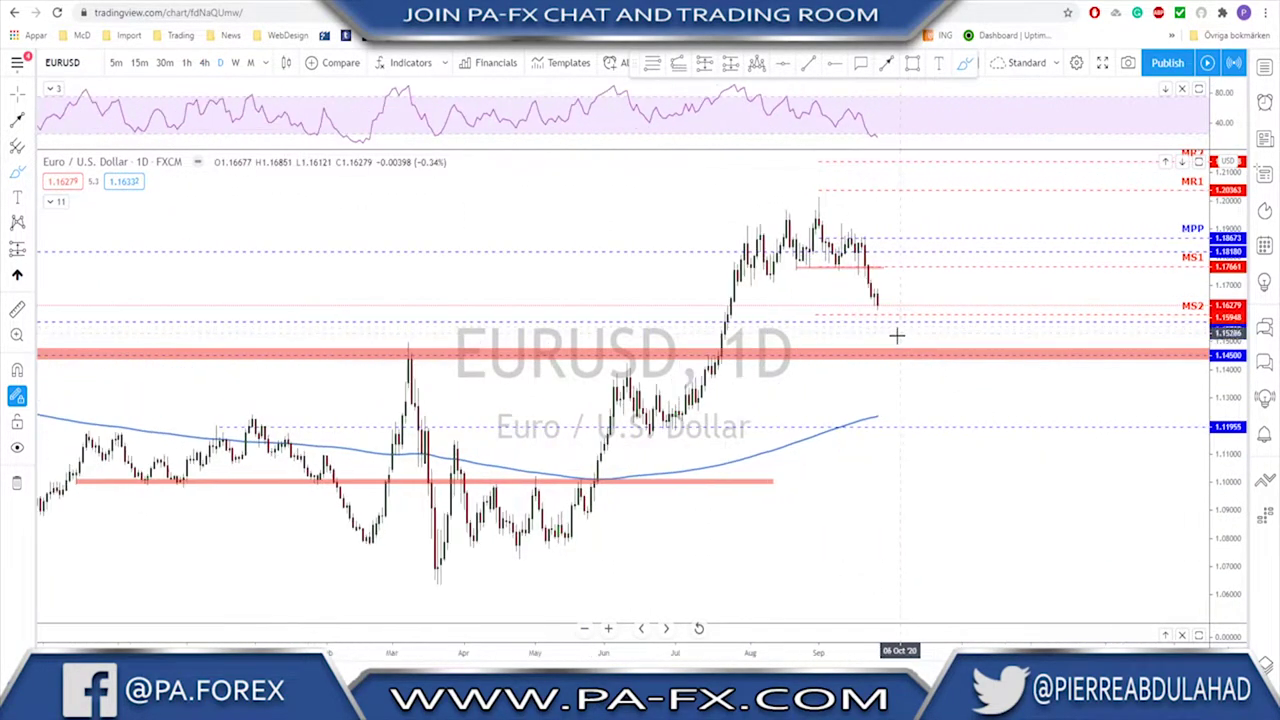
Brush an arc over EURUSD's September highs, the rising August channel and the red neckline near MS1, and undo them all.
scroll(868, 262, "up", 1)
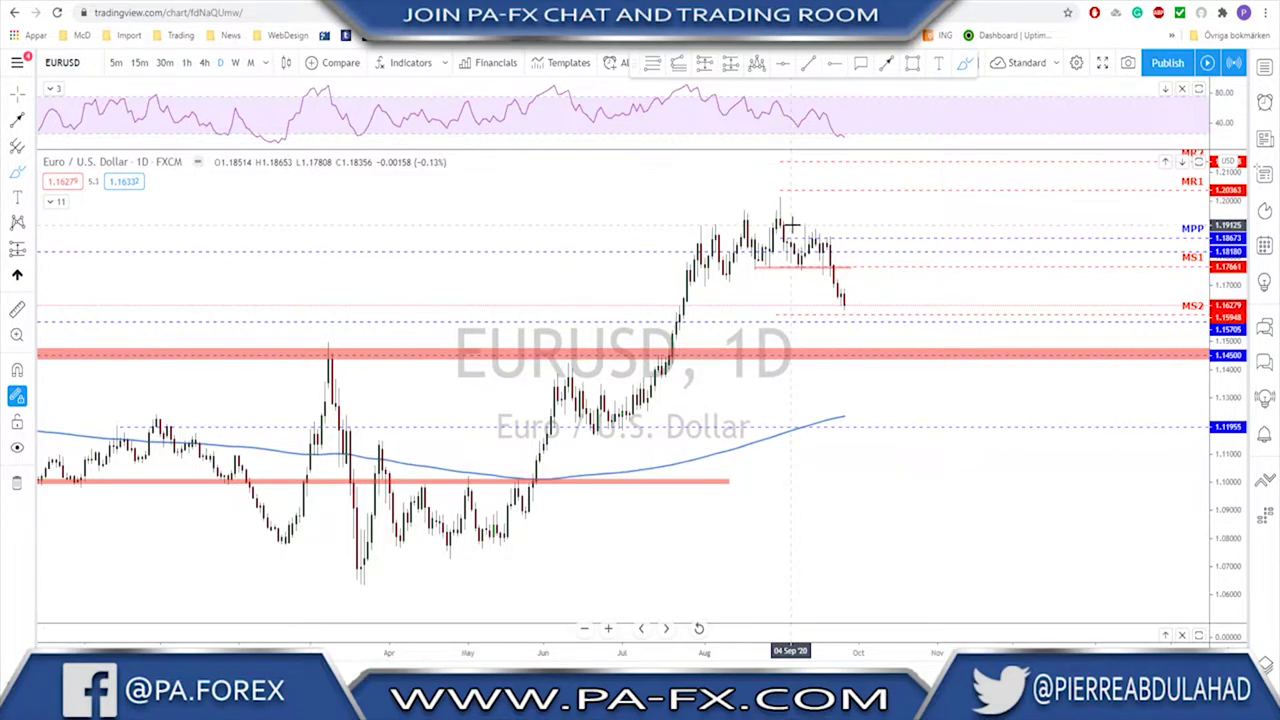
left_click_drag(793, 225, 848, 235)
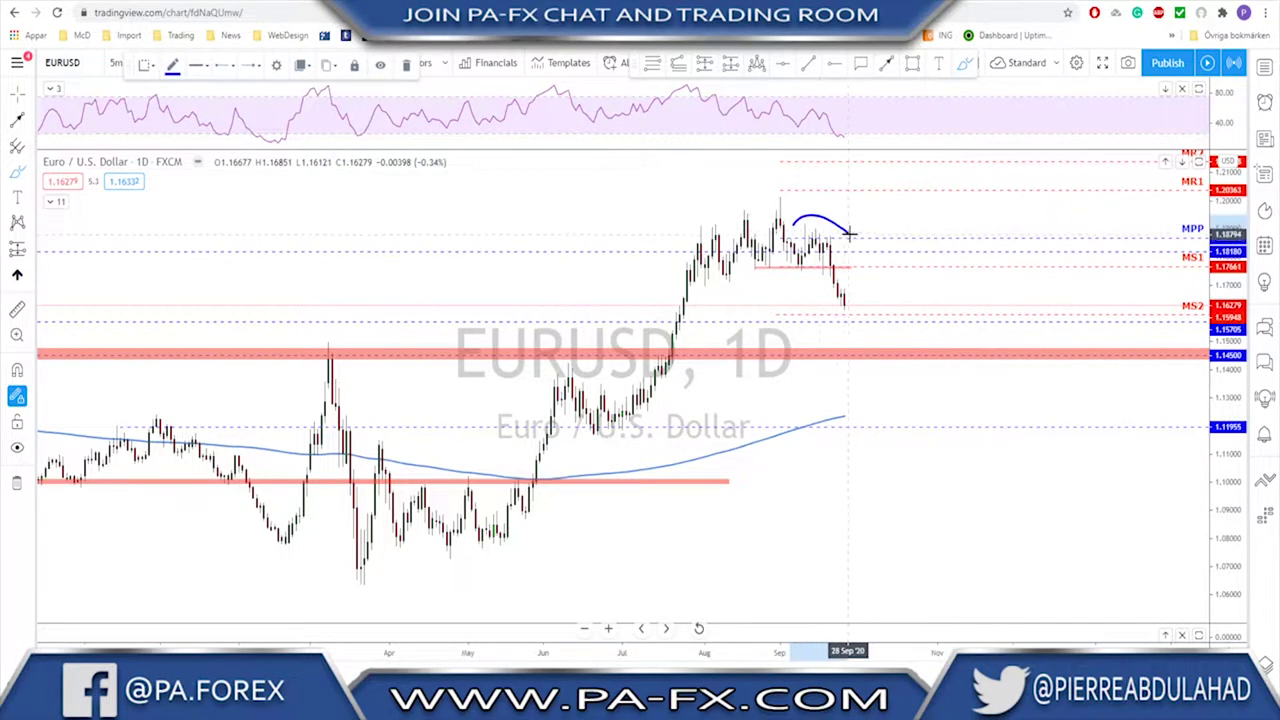
left_click(753, 268)
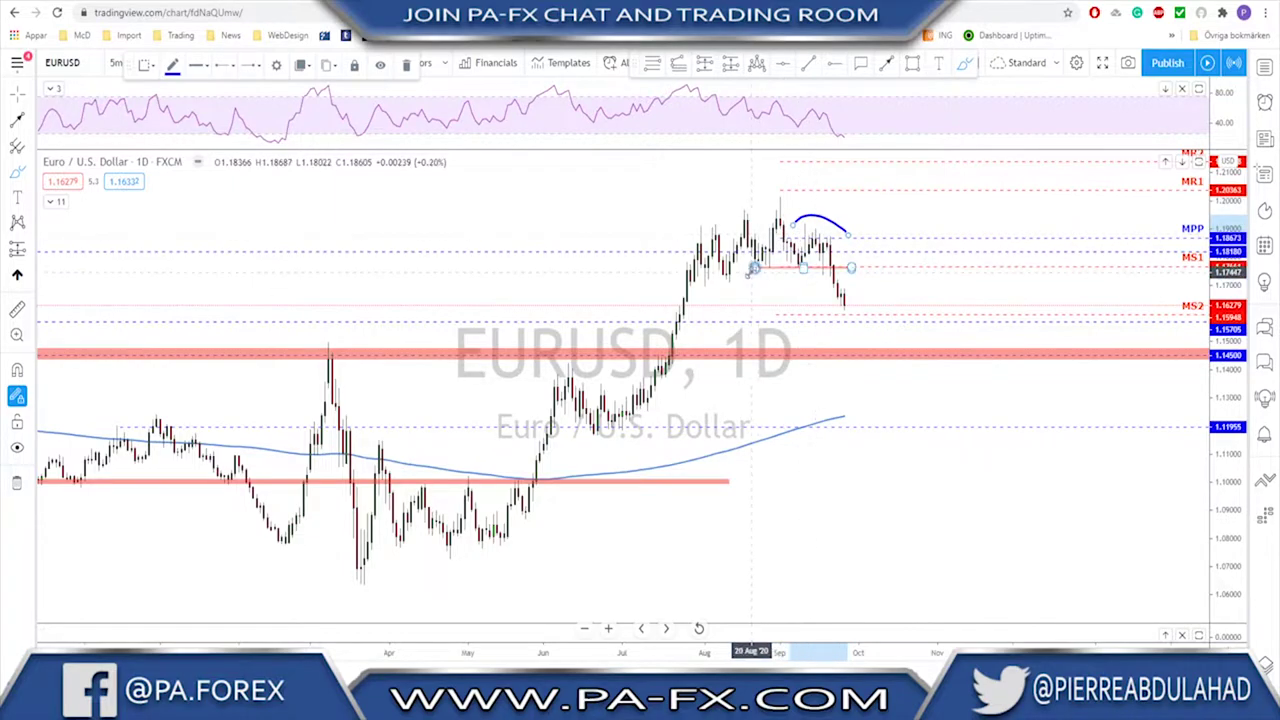
left_click_drag(691, 242, 776, 208)
mouse_move(708, 298)
left_mouse_down()
mouse_move(770, 260)
mouse_move(850, 265)
left_mouse_up()
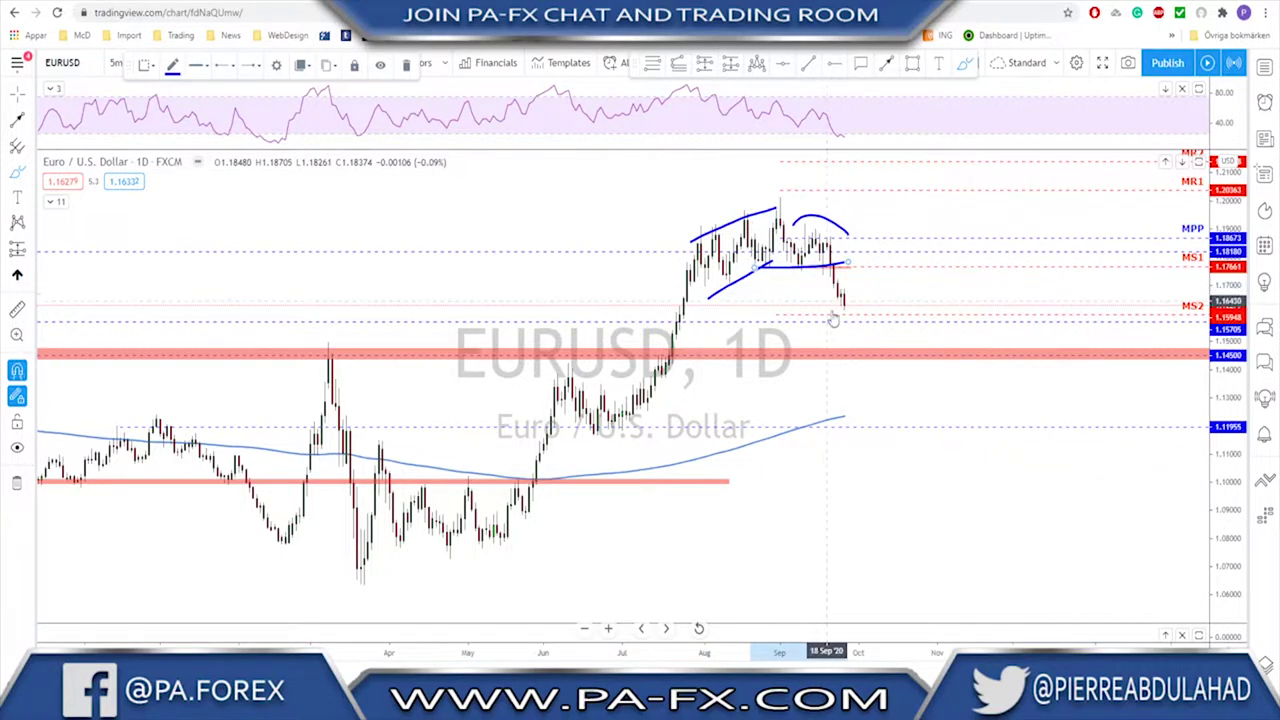
key("ctrl+z")
key("ctrl+z")
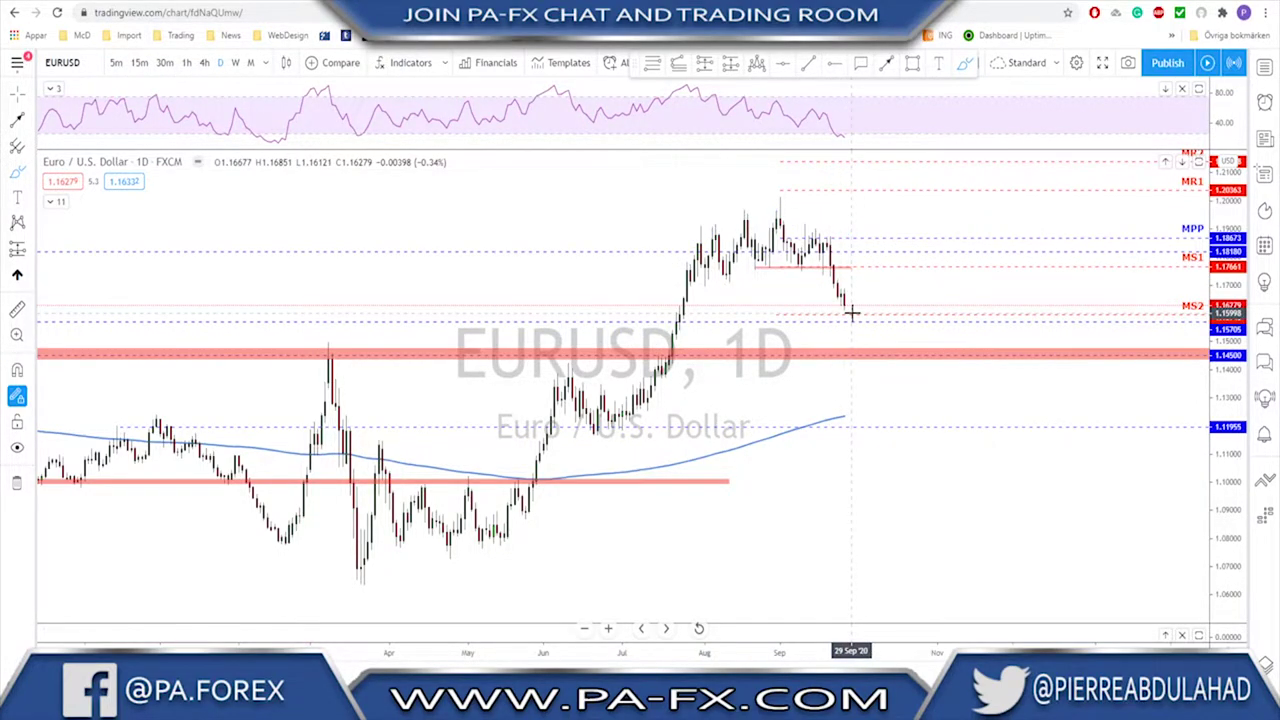
Circle the March 2020 EURUSD high at the red 1.14500 zone and undo the circle.
scroll(851, 313, "down", 4)
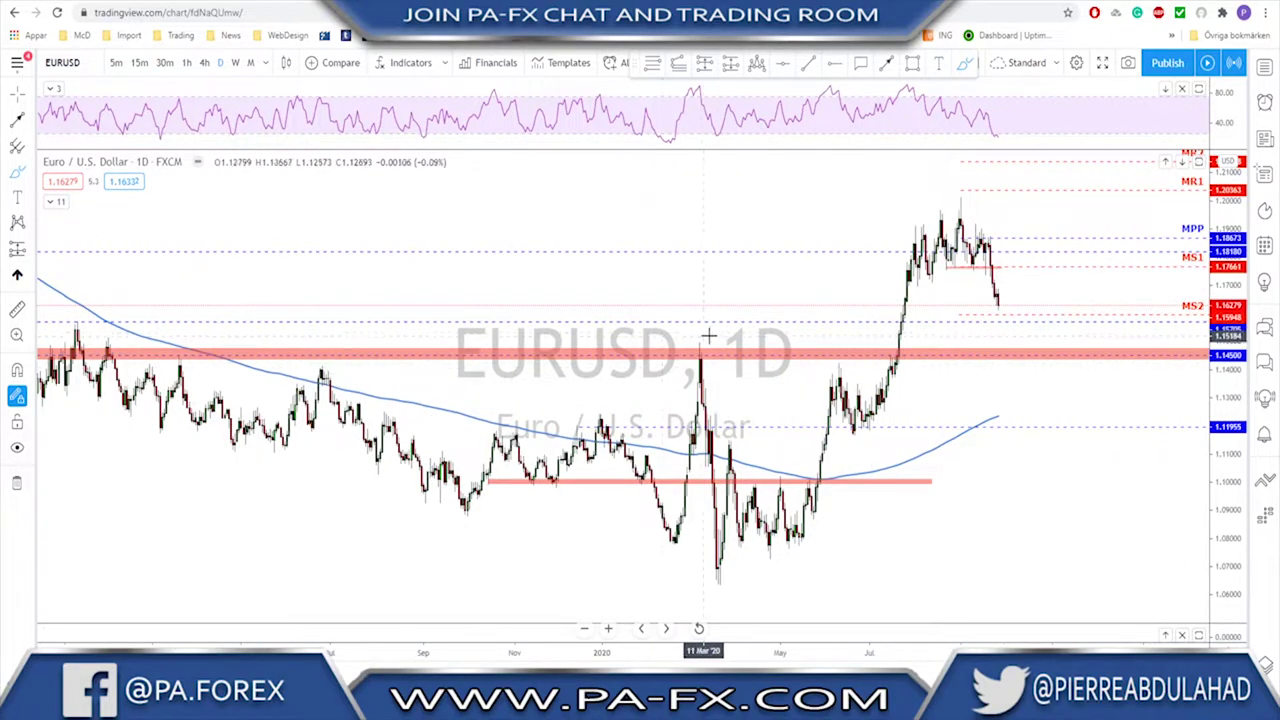
left_click_drag(705, 337, 698, 343)
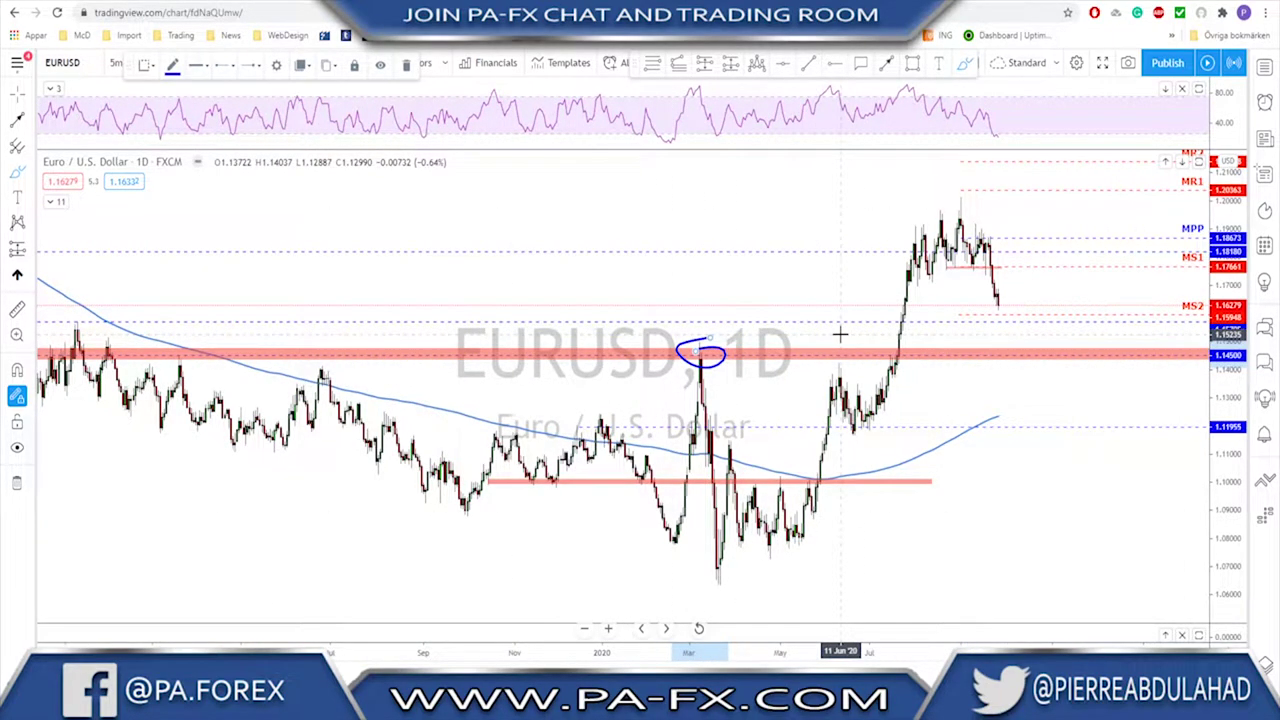
key("ctrl+z")
Set EURUSD to 4h and brush a rebound to MS1 at 1.17661 and a drop to the 1.14500 zone, circling both turning points.
scroll(900, 332, "up", 3)
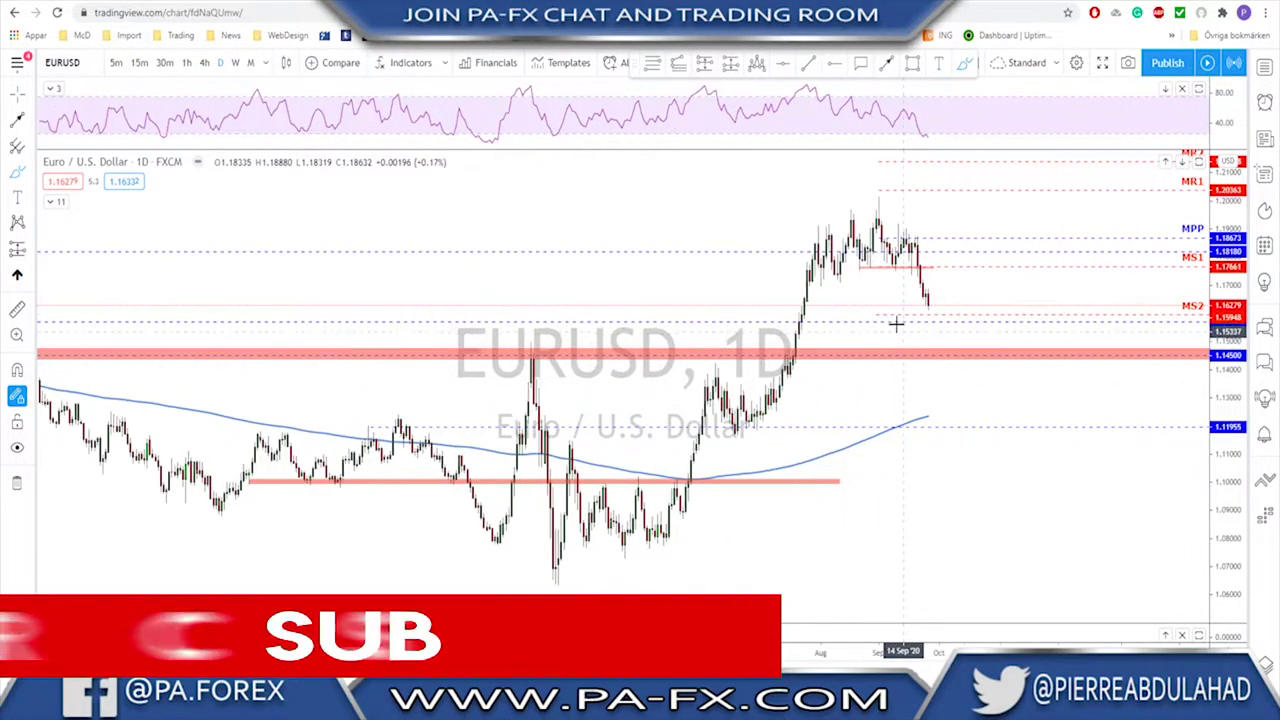
left_click(204, 62)
scroll(934, 375, "down", 1)
scroll(930, 391, "up", 1)
mouse_move(931, 393)
left_mouse_down()
mouse_move(965, 316)
mouse_move(1030, 455)
left_mouse_up()
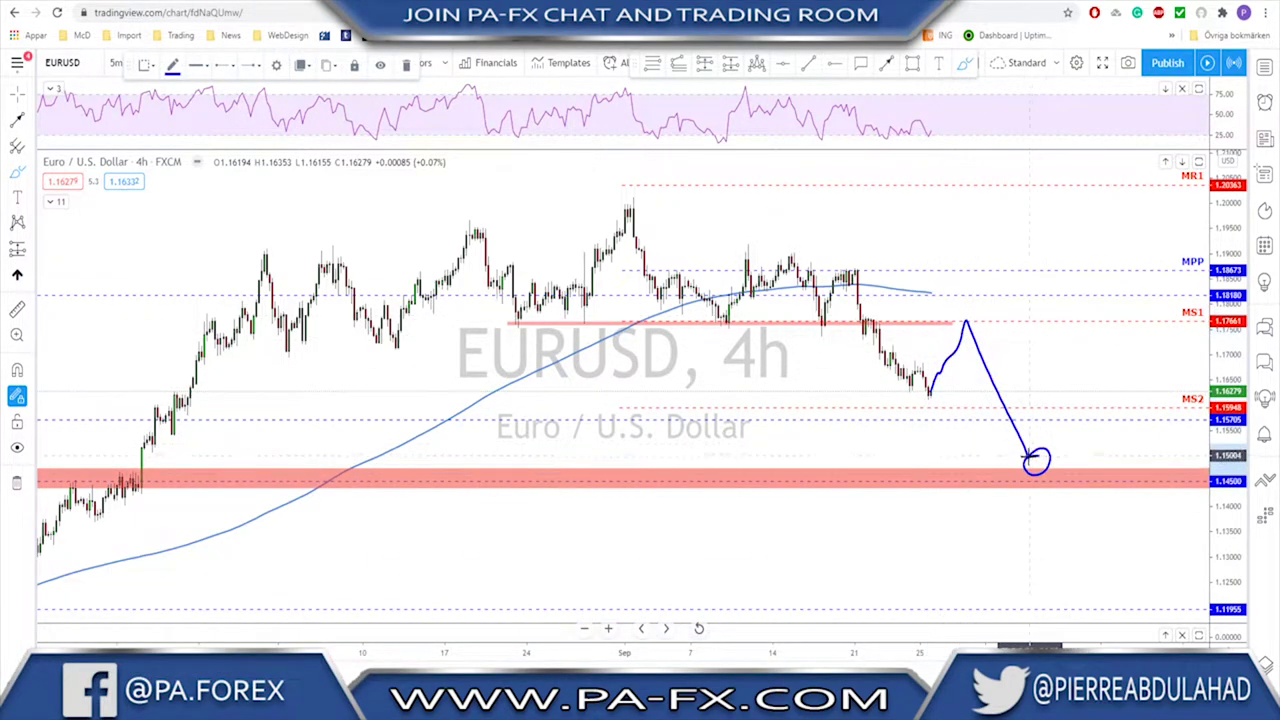
left_click_drag(963, 307, 960, 310)
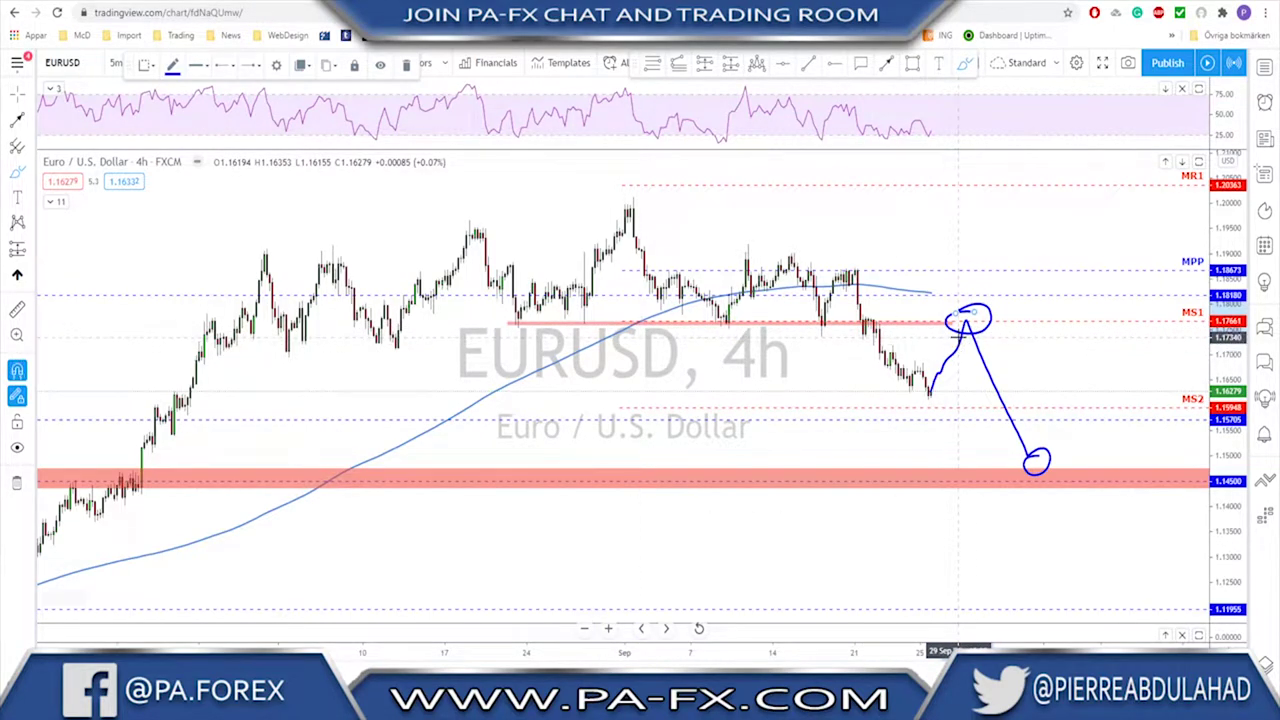
Remove the brushed rebound-and-drop path and both circles from the EURUSD 4h chart.
key("Delete")
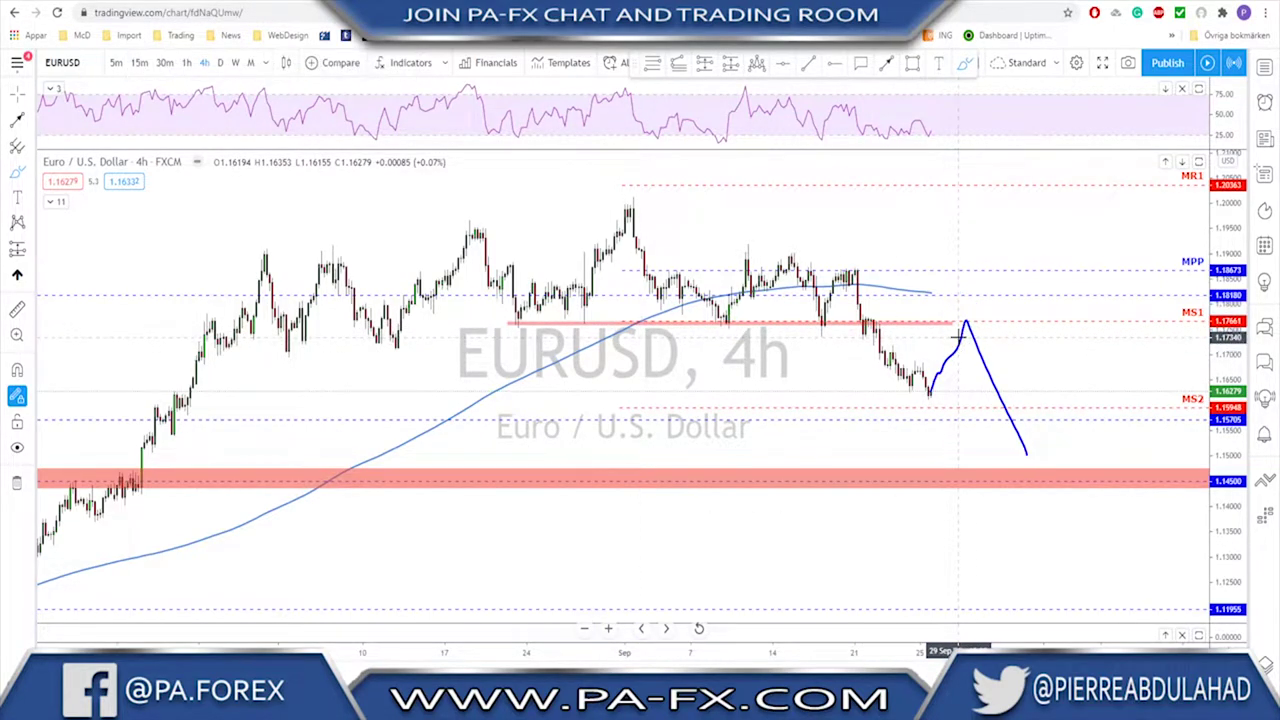
scroll(958, 337, "down", 1)
scroll(962, 320, "up", 1)
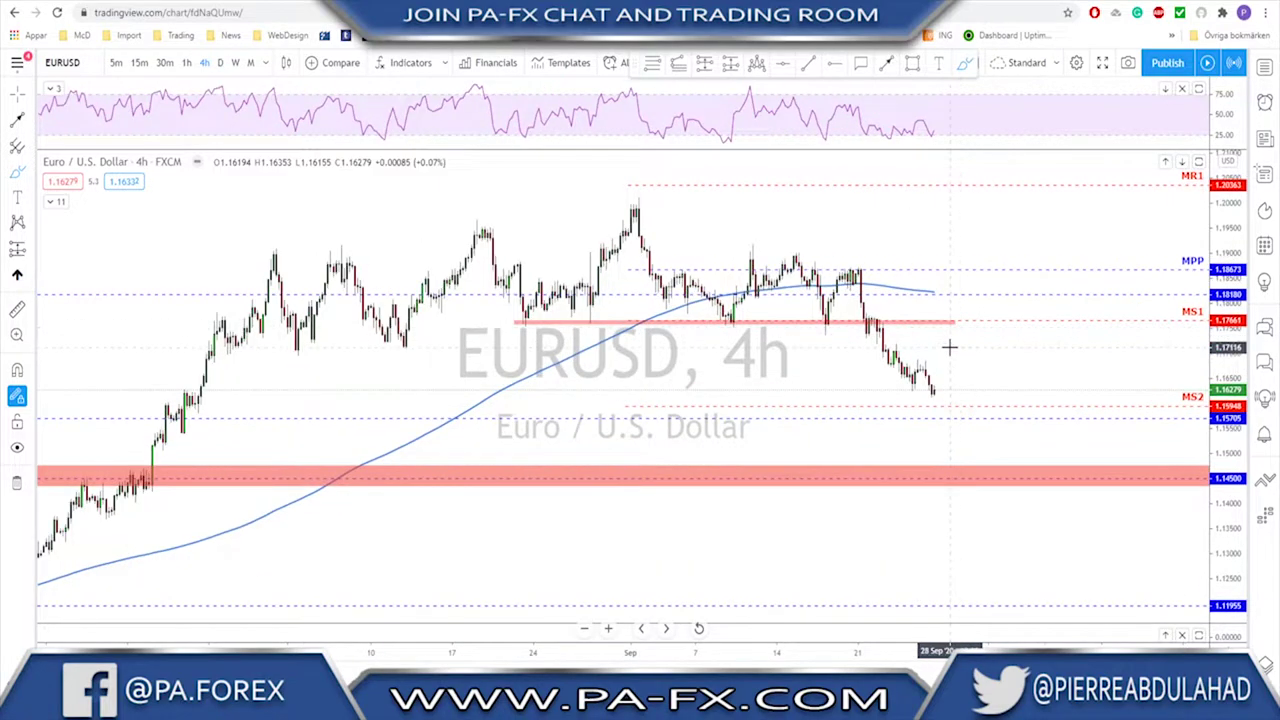
Place a short position at the red neckline near MS1 with stop 1.19275 and target 1.14502, and widen it beyond the latest candles.
left_click_drag(1037, 349, 953, 360)
scroll(960, 354, "down", 1)
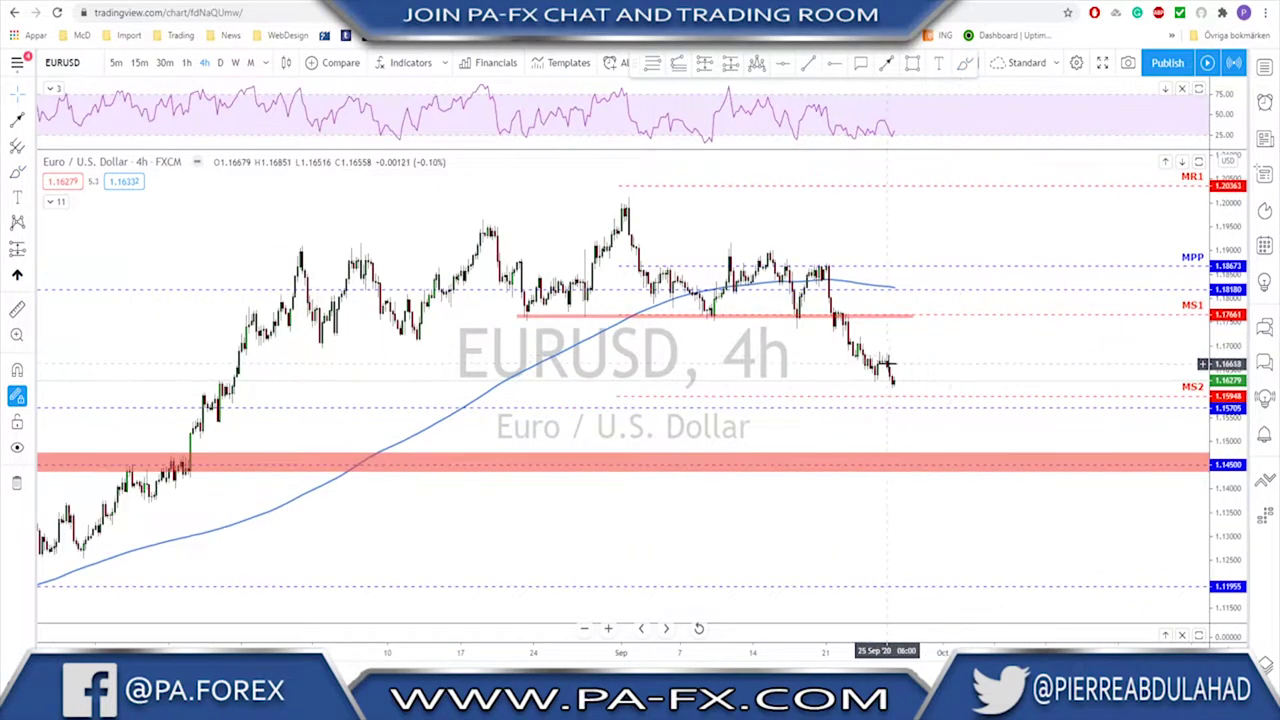
left_click(704, 62)
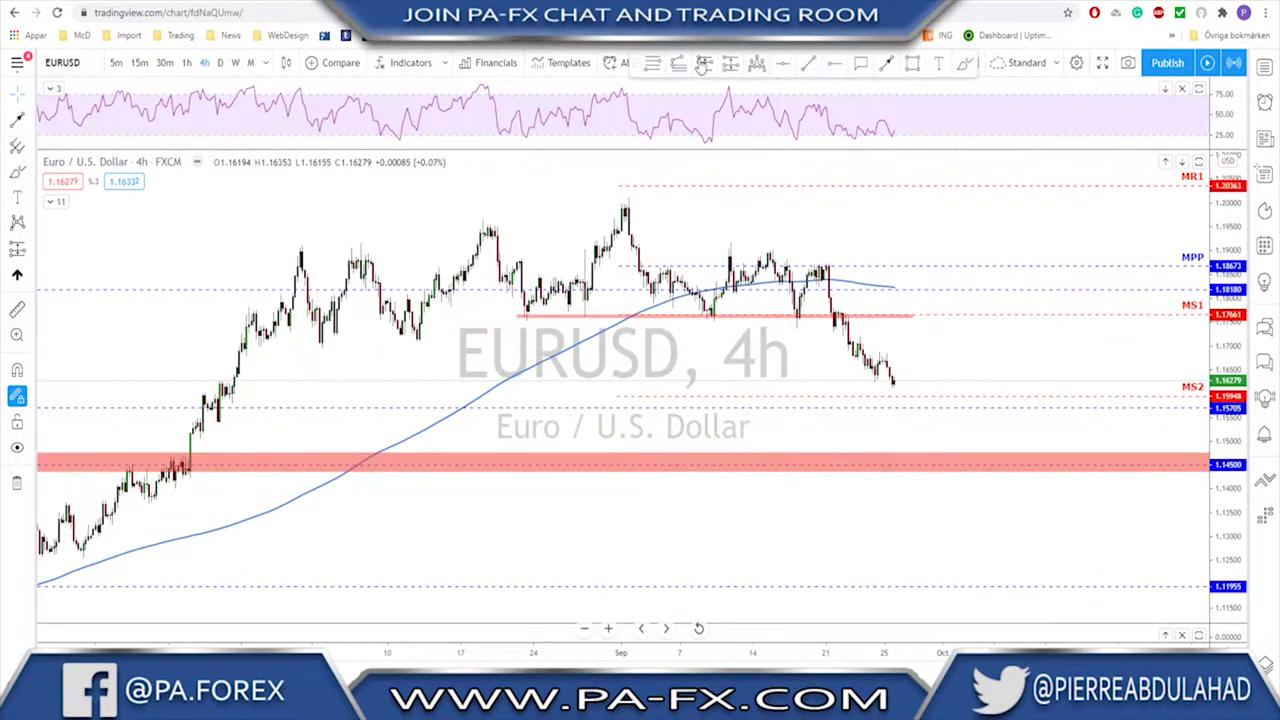
left_click(873, 316)
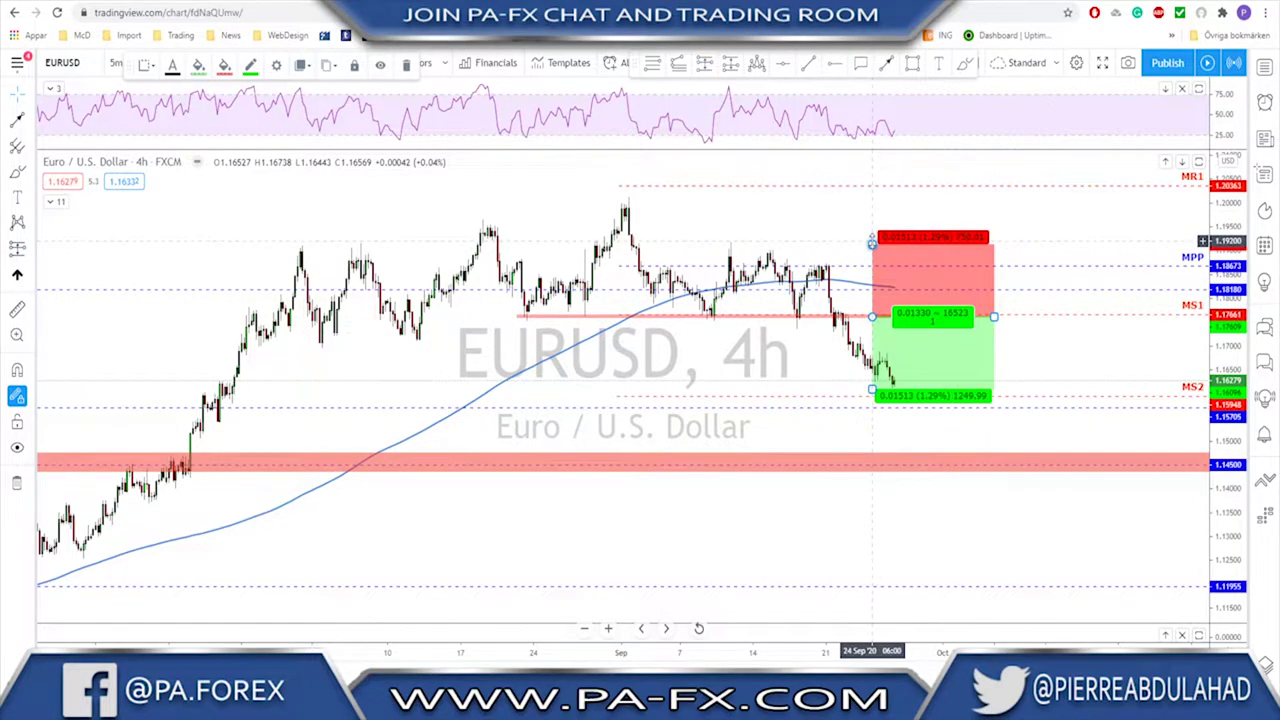
left_click_drag(872, 241, 872, 236)
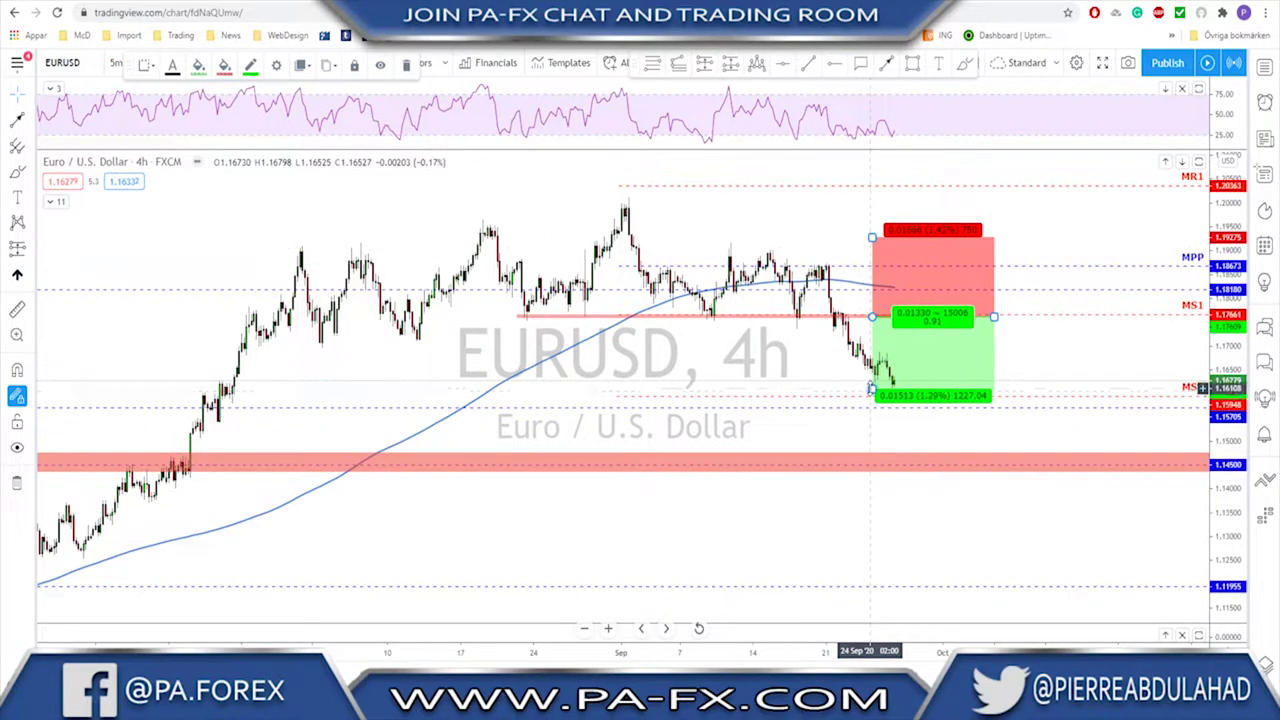
left_click_drag(871, 390, 872, 466)
scroll(800, 419, "down", 2)
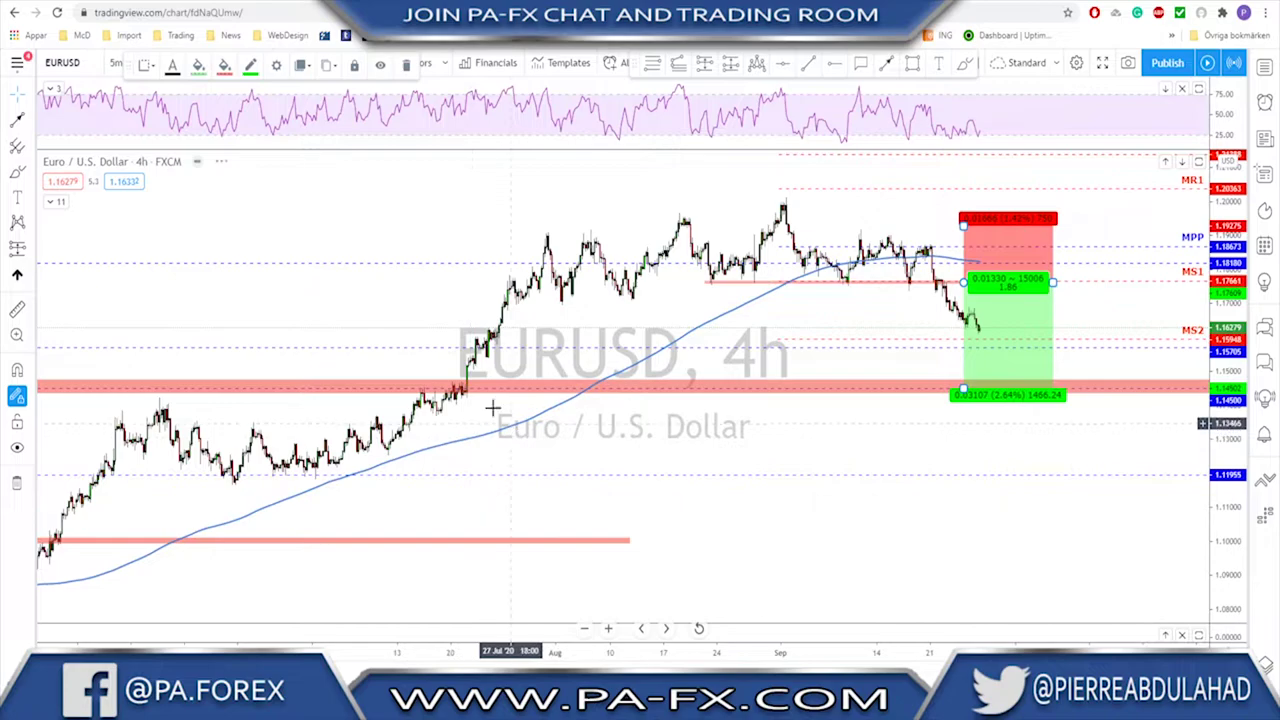
scroll(463, 400, "up", 3)
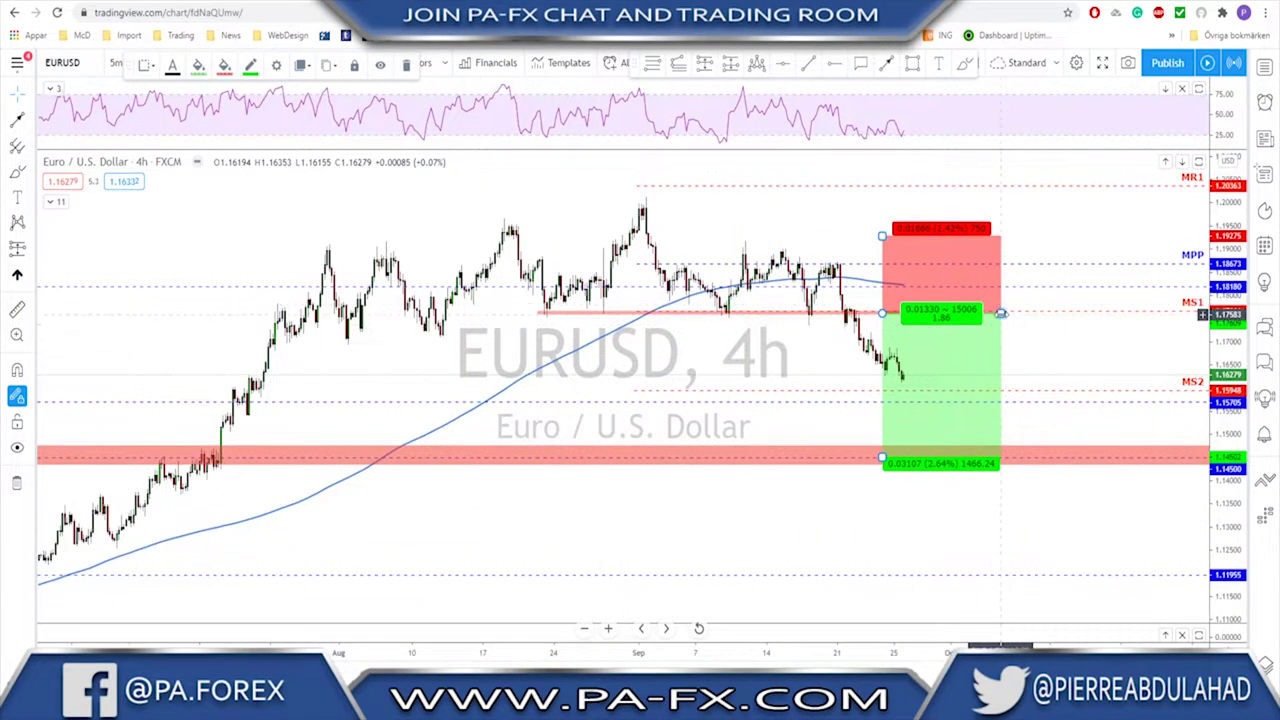
left_click_drag(1001, 313, 1038, 314)
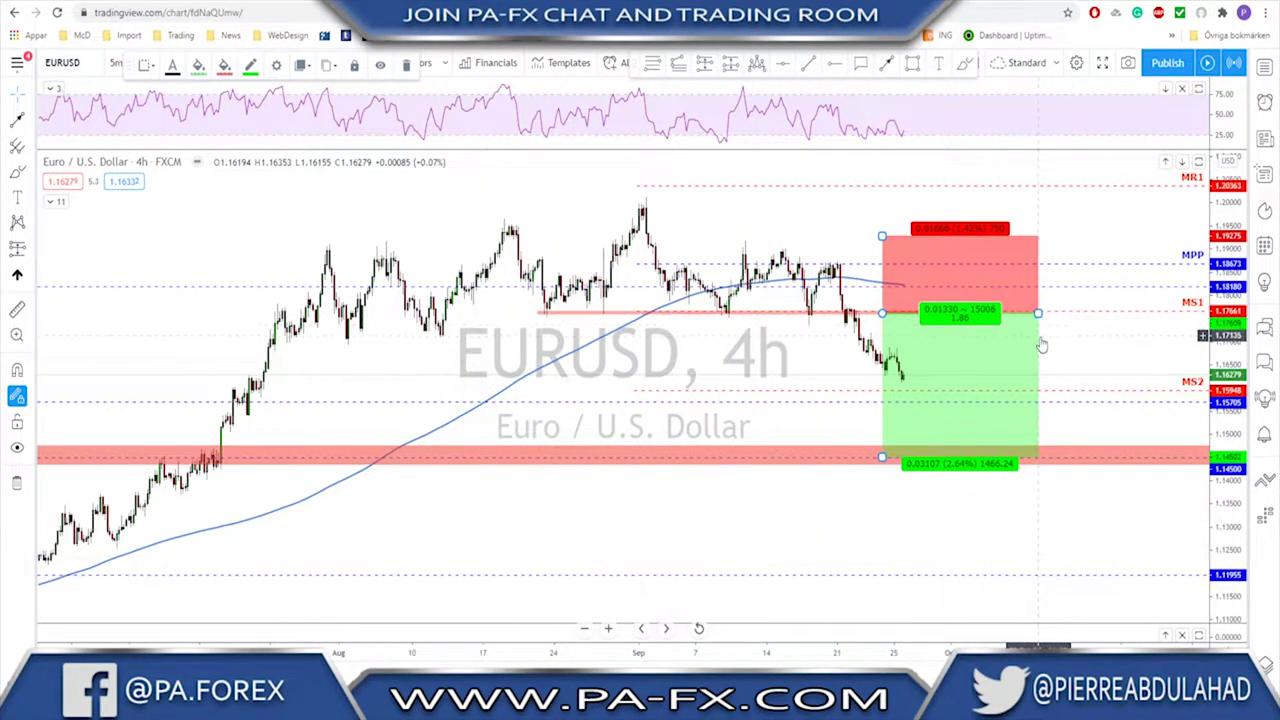
Draw a red arrow path from the latest EURUSD low up to MS1 and down to the 1.14500 zone.
left_click(886, 64)
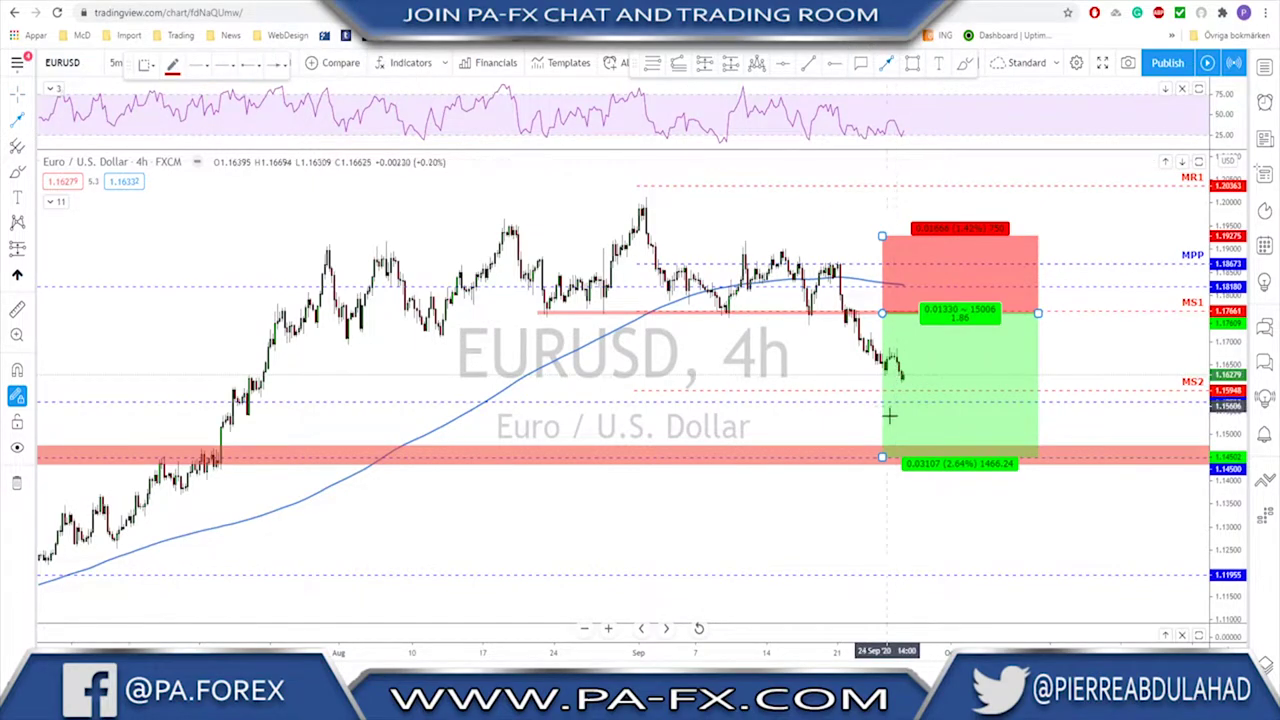
left_click_drag(899, 382, 917, 330)
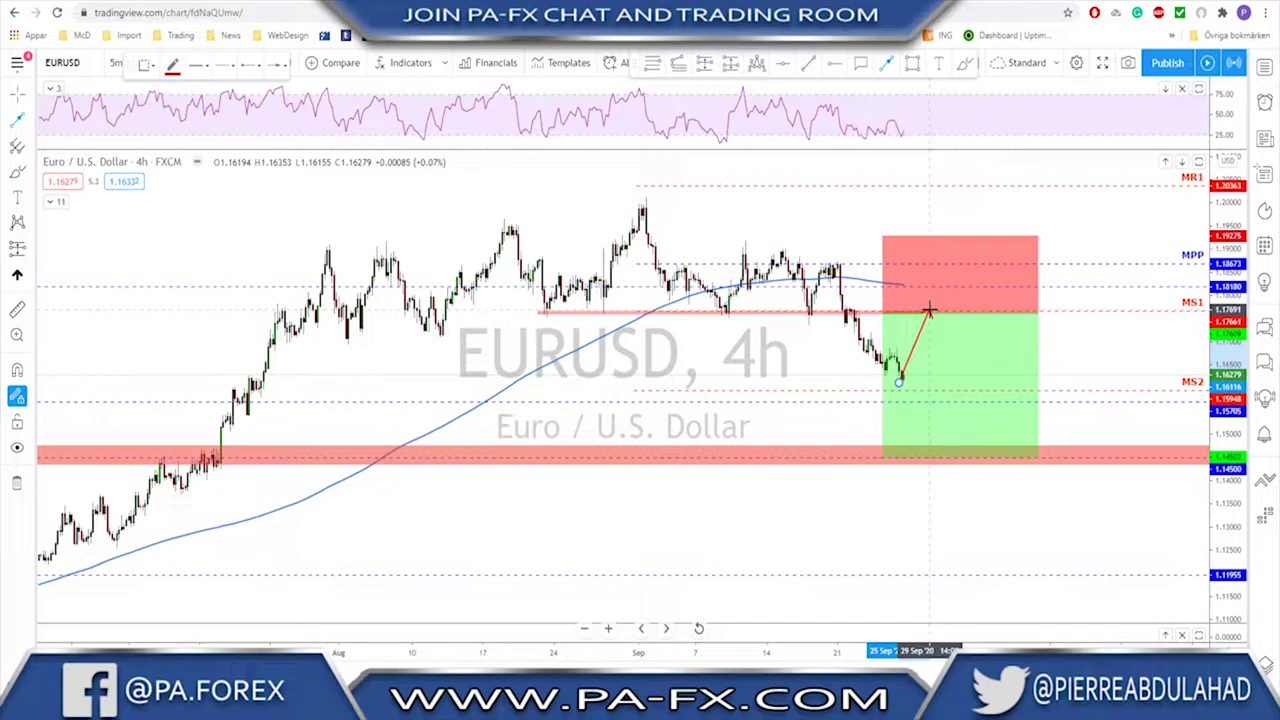
left_click(929, 312)
double_click(993, 459)
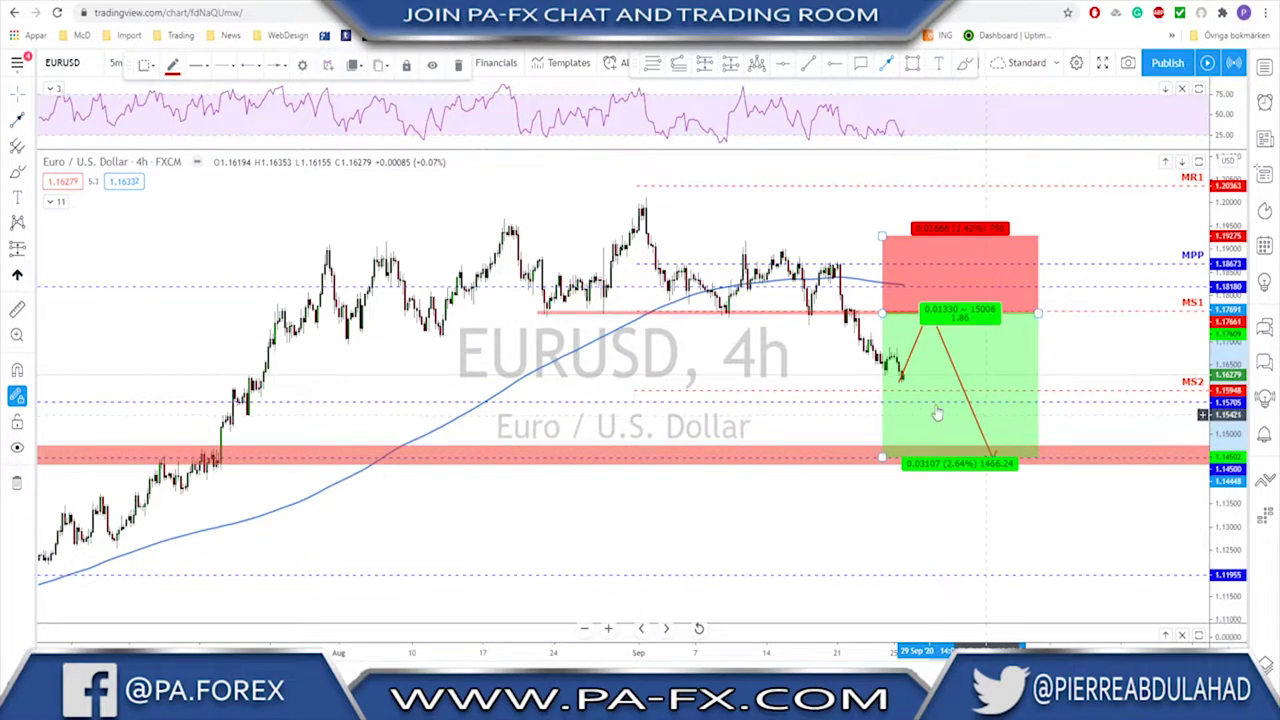
Undo the red arrow path and the whole short position on the EURUSD 4h chart.
scroll(789, 366, "down", 3)
scroll(840, 352, "up", 2)
left_click_drag(872, 340, 845, 346)
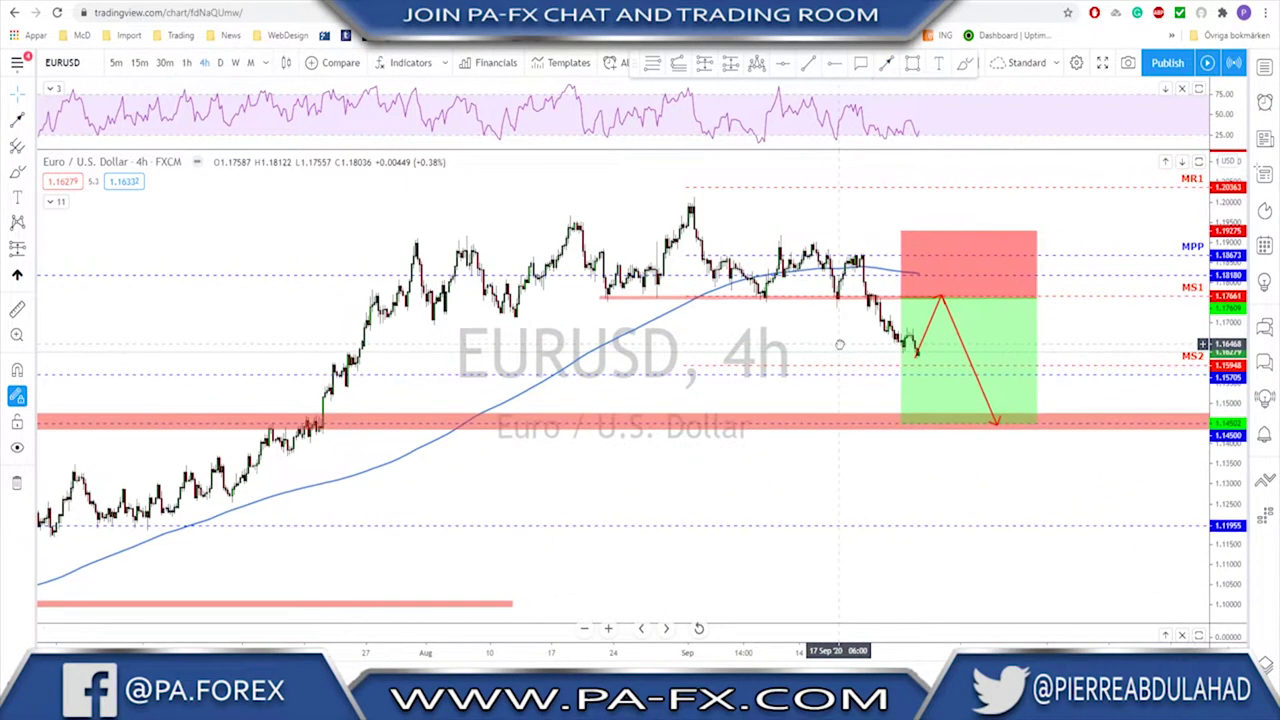
scroll(872, 343, "up", 1)
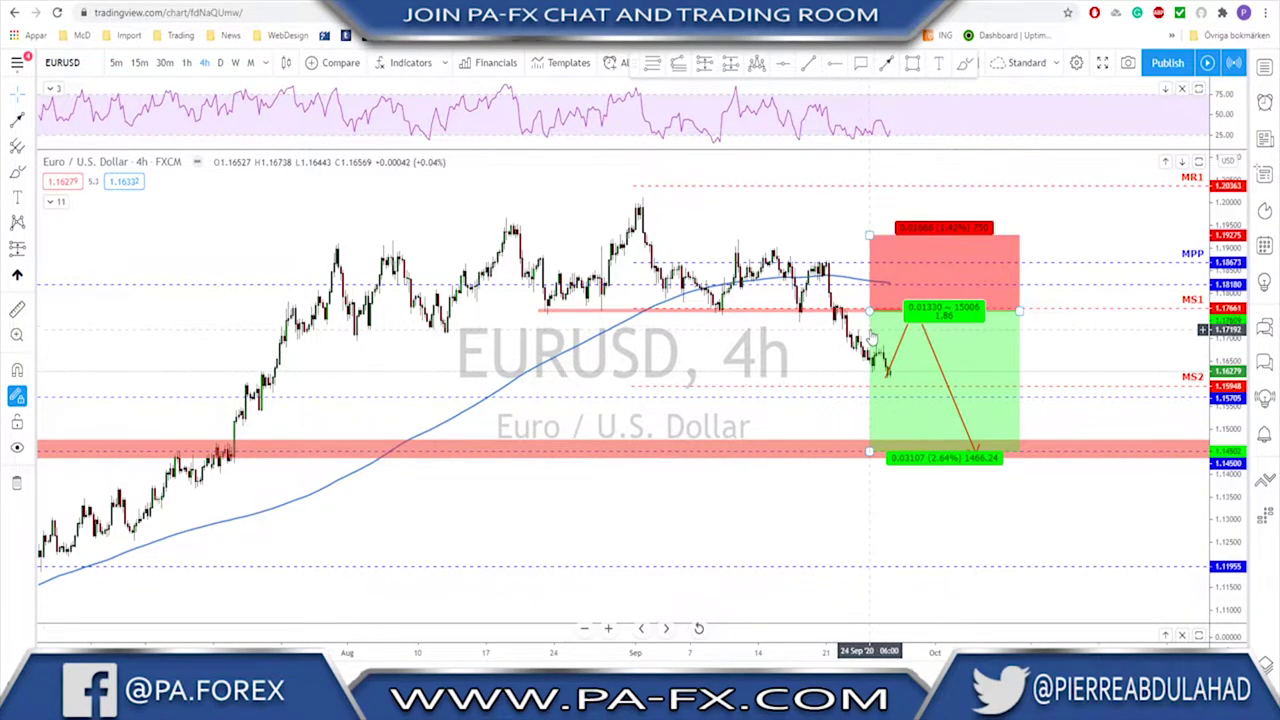
key("ctrl+z")
key("ctrl+z")
key("ctrl+z")
key("ctrl+z")
key("ctrl+z")
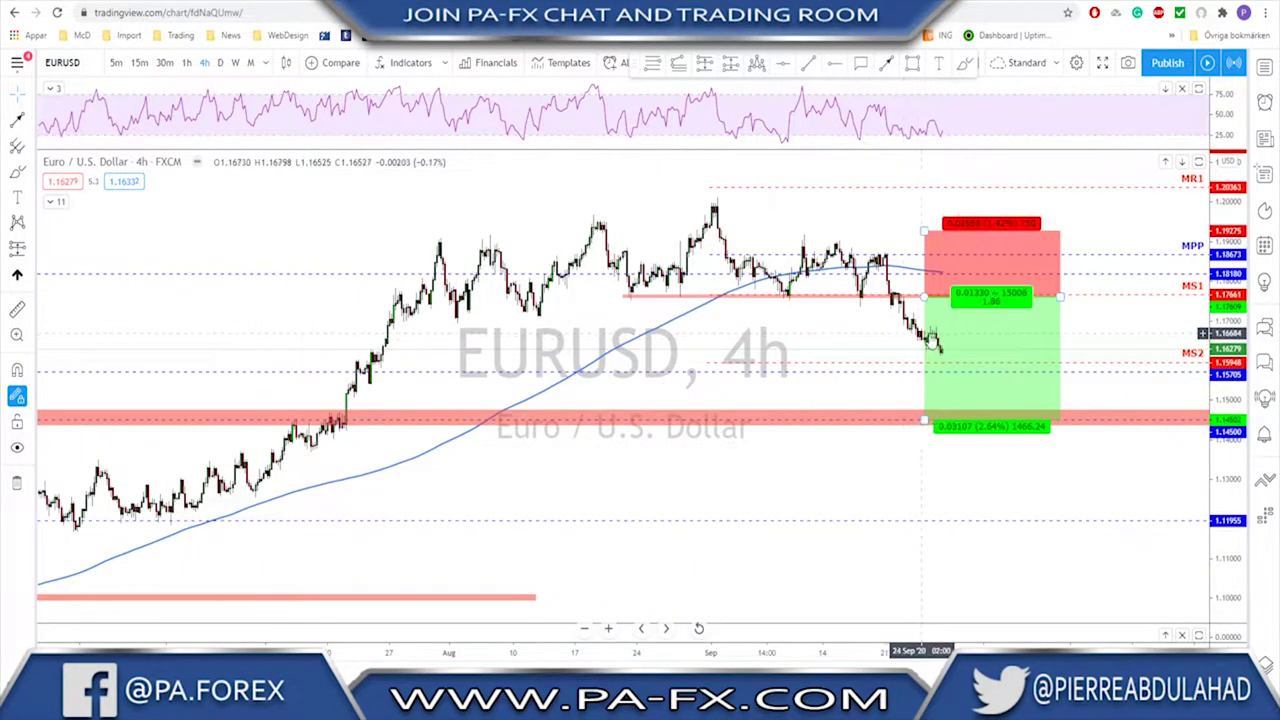
key("ctrl+z")
key("ctrl+z")
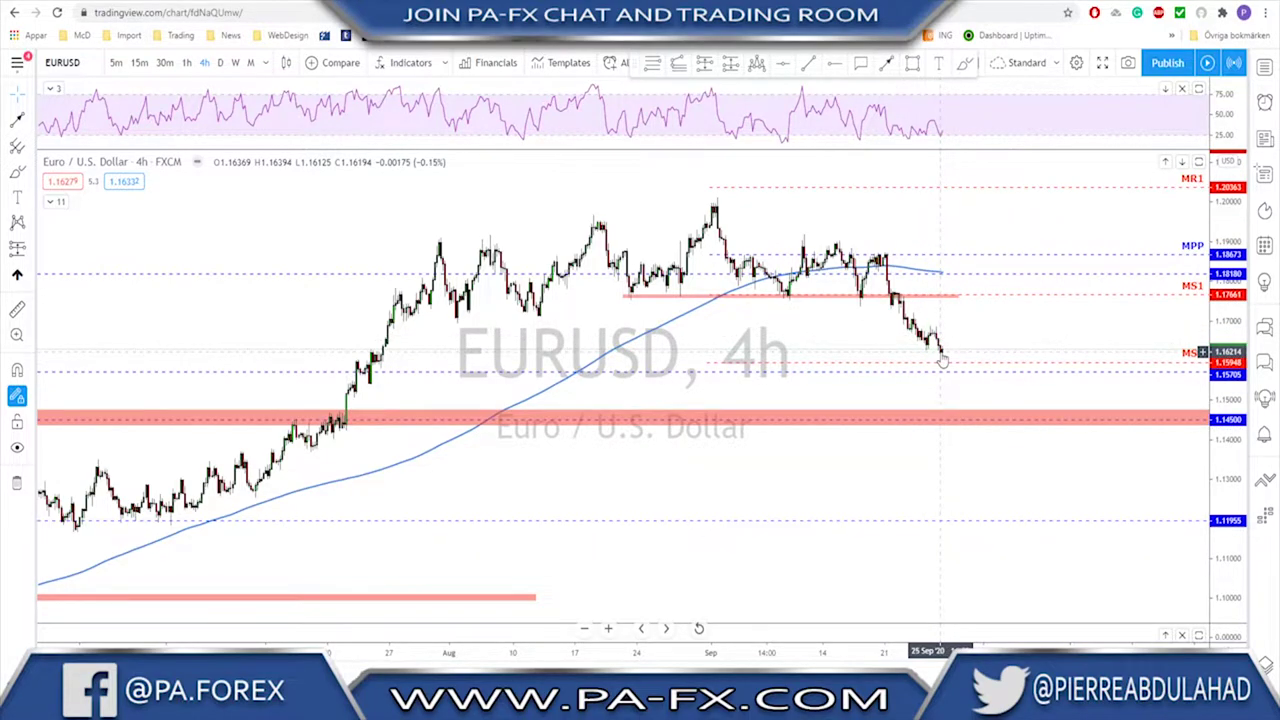
Set EURUSD to 1h, brush a small rising channel at the latest low with a break toward MS2, and undo the strokes.
scroll(934, 385, "up", 2)
left_click(188, 63)
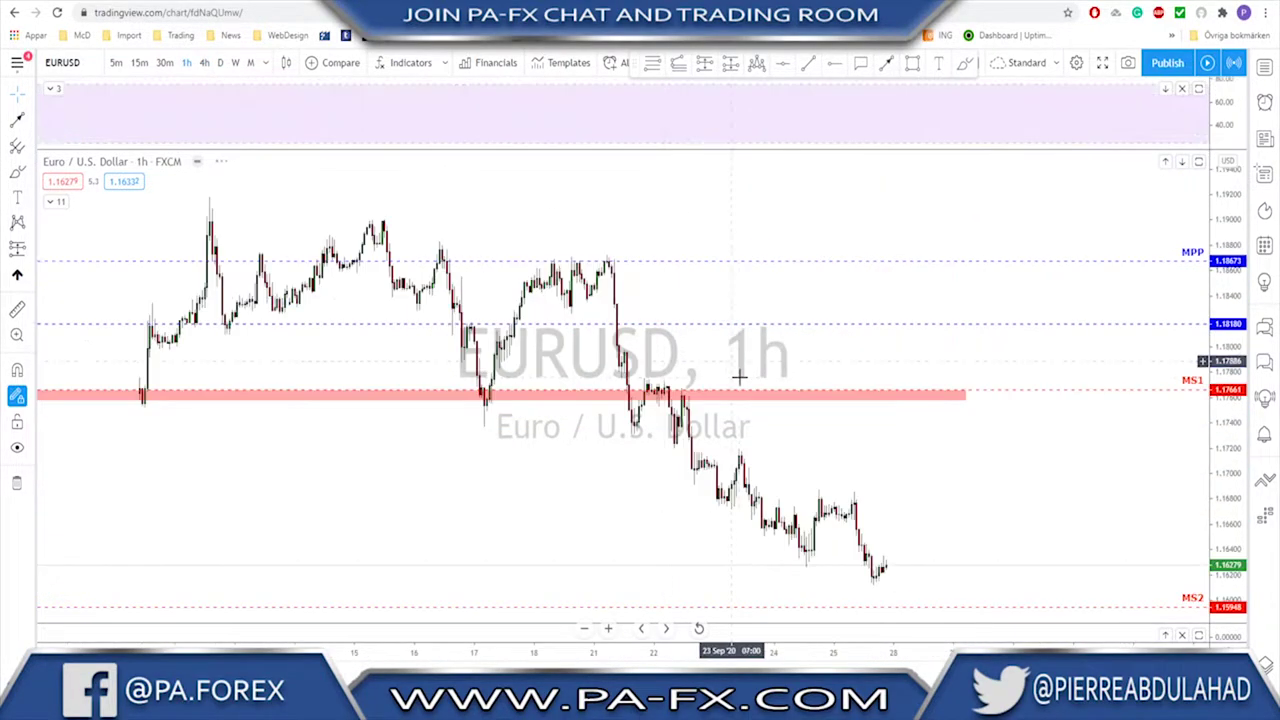
left_click(964, 65)
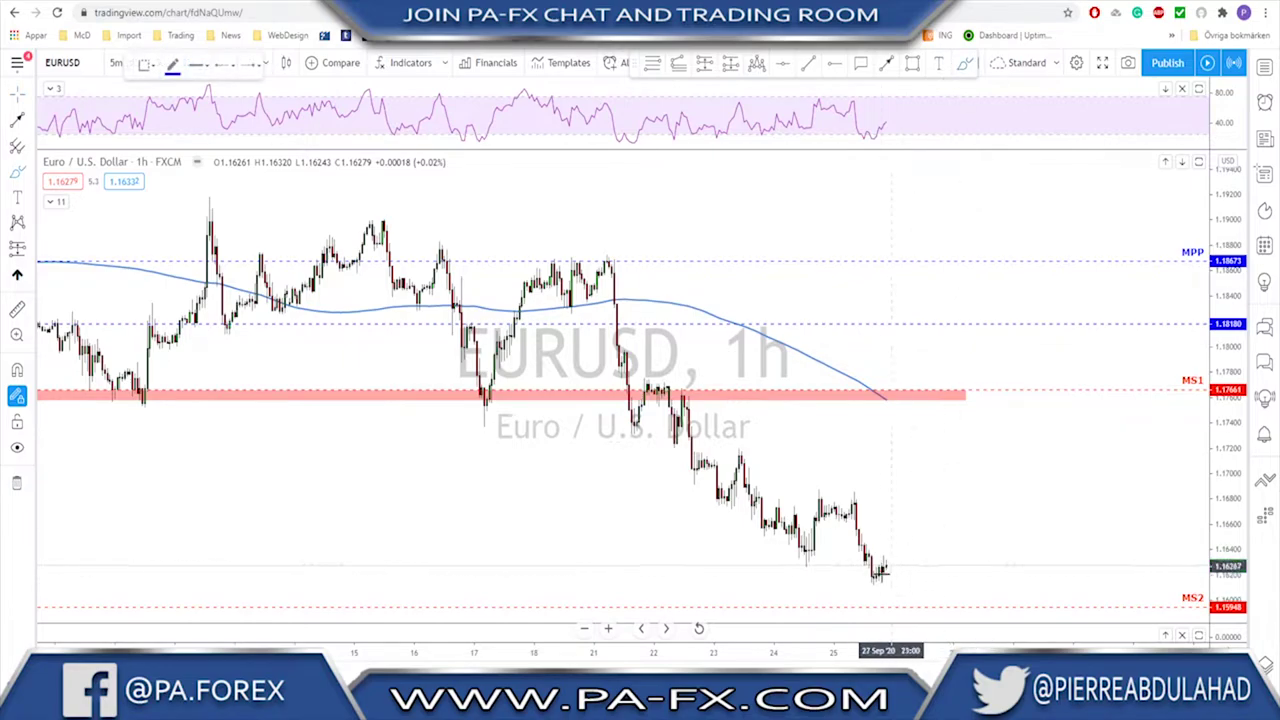
mouse_move(875, 577)
left_mouse_down()
mouse_move(885, 548)
mouse_move(930, 600)
mouse_move(918, 548)
mouse_move(931, 520)
left_mouse_up()
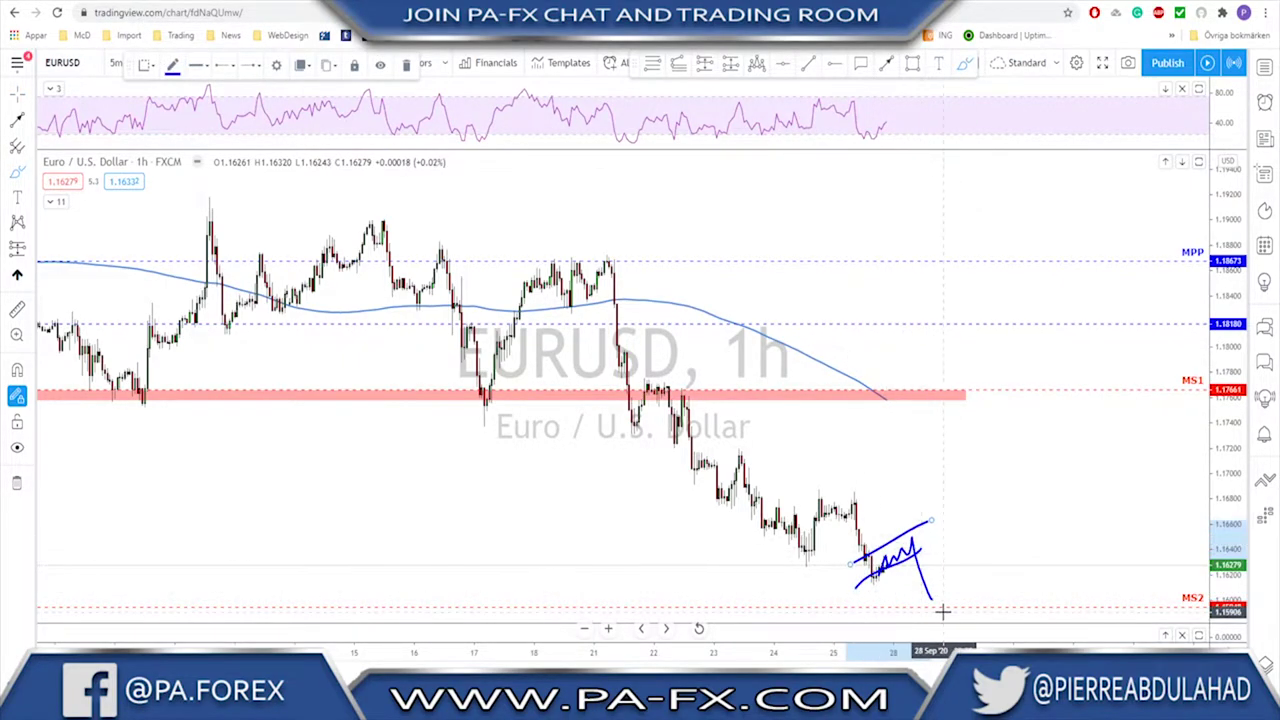
key("ctrl+z")
key("ctrl+z")
key("ctrl+z")
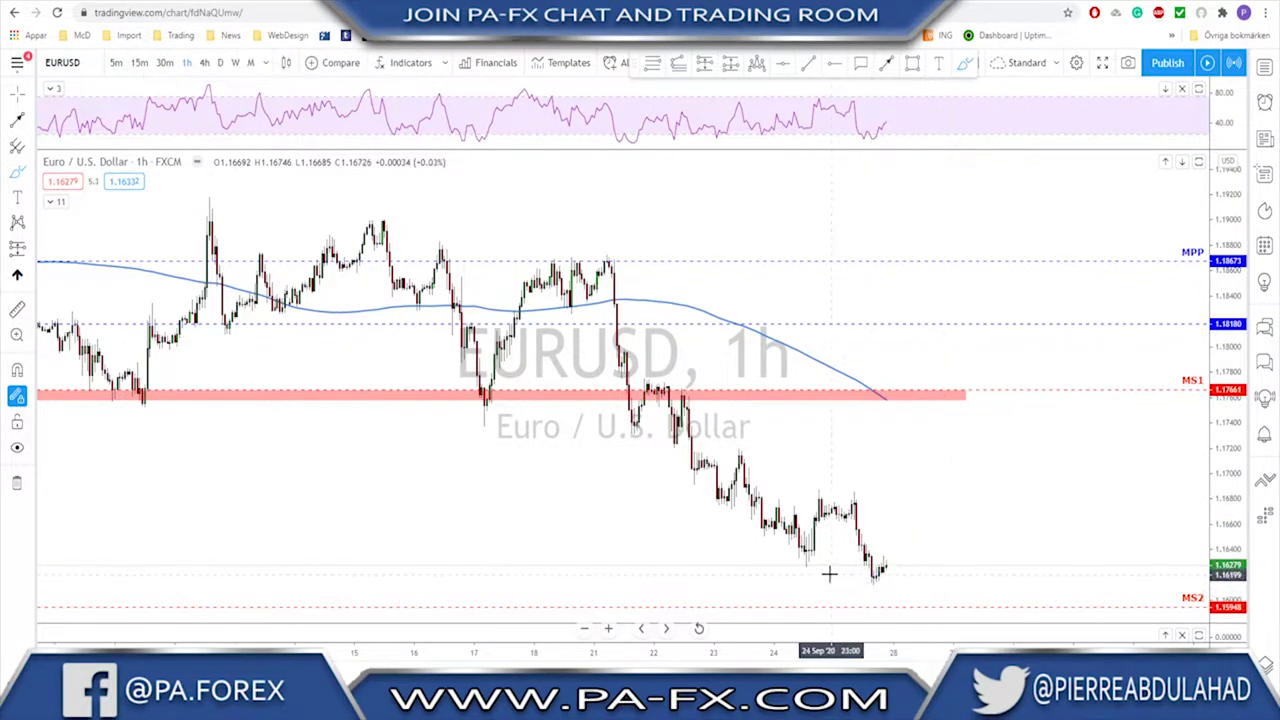
Brush over the 24–25 September EURUSD double top and the break below its lows, and delete the strokes.
scroll(845, 546, "down", 1)
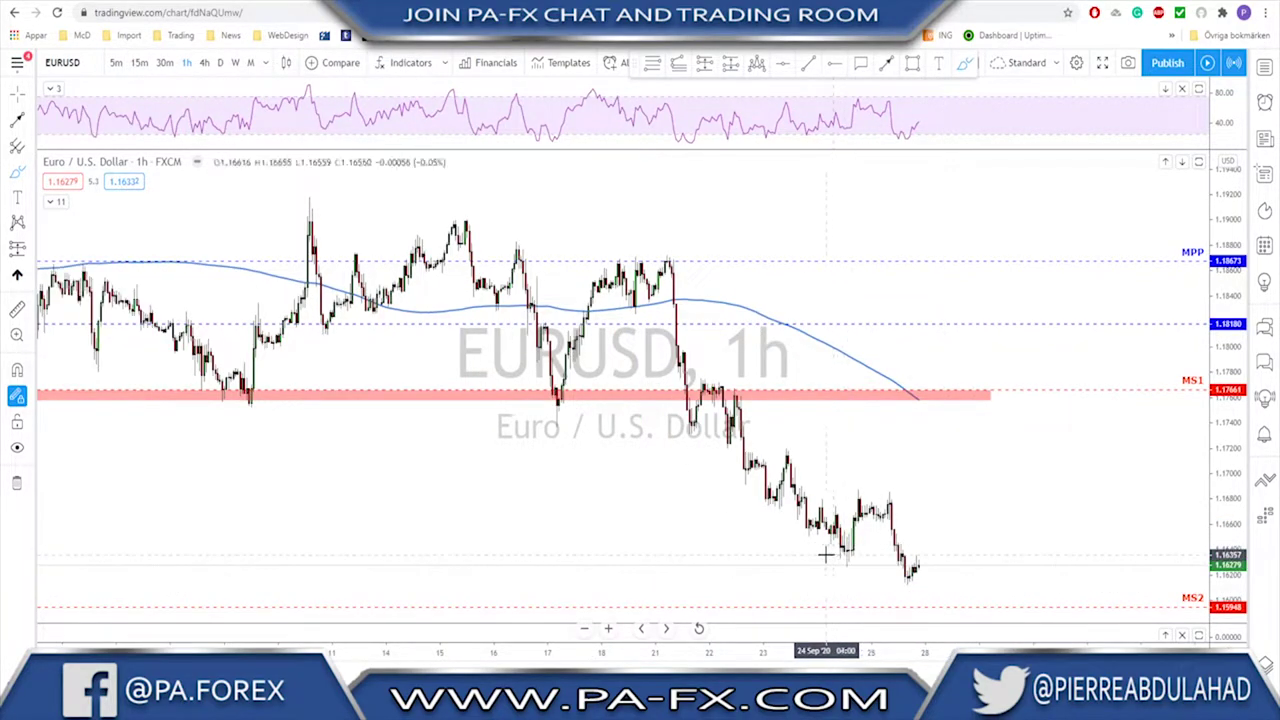
mouse_move(848, 555)
left_mouse_down()
mouse_move(857, 500)
mouse_move(868, 507)
left_mouse_up()
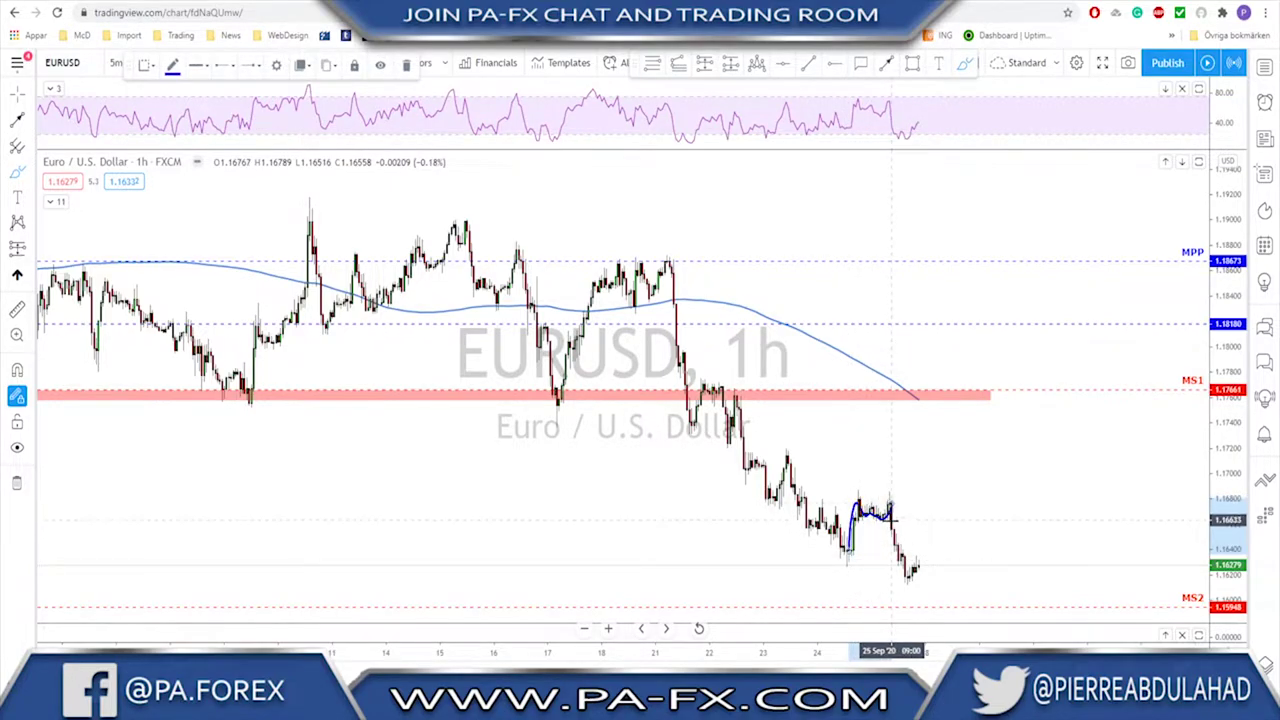
mouse_move(829, 556)
left_mouse_down()
mouse_move(938, 535)
mouse_move(922, 563)
mouse_move(939, 598)
left_mouse_up()
key("Delete")
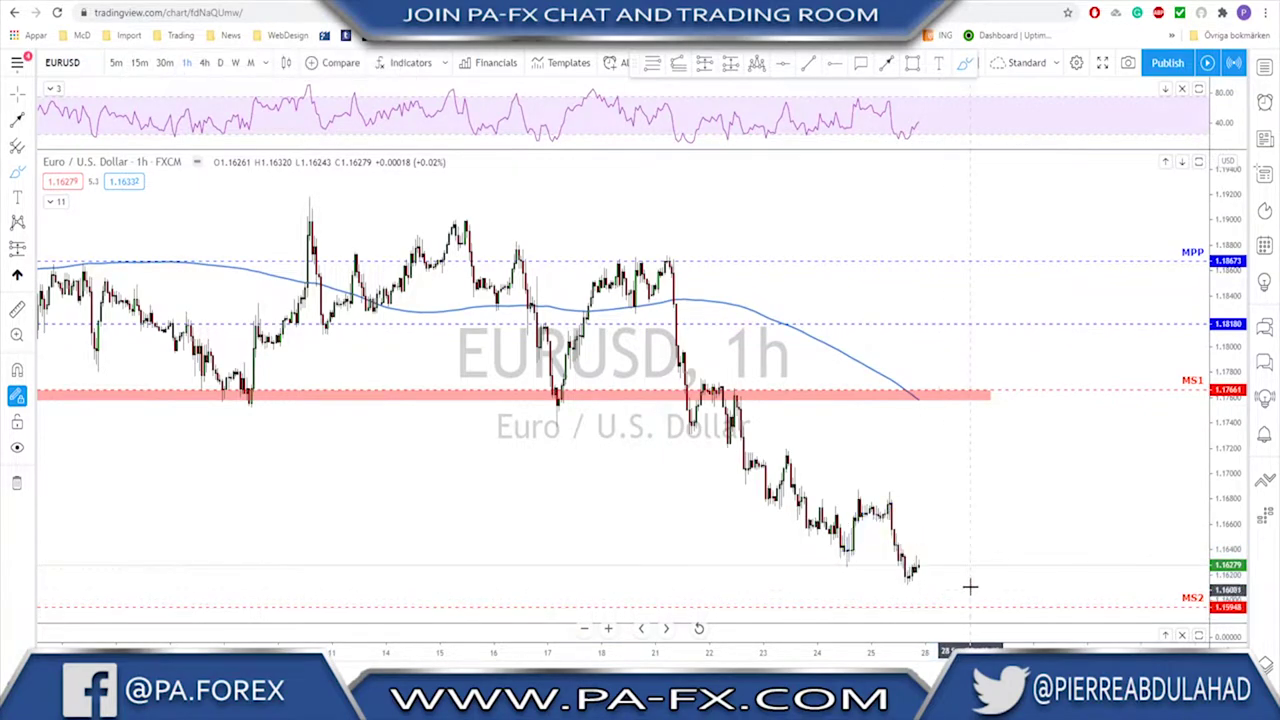
Switch to the GBPUSD chart and set it to the daily (1D) timeframe.
key("Down")
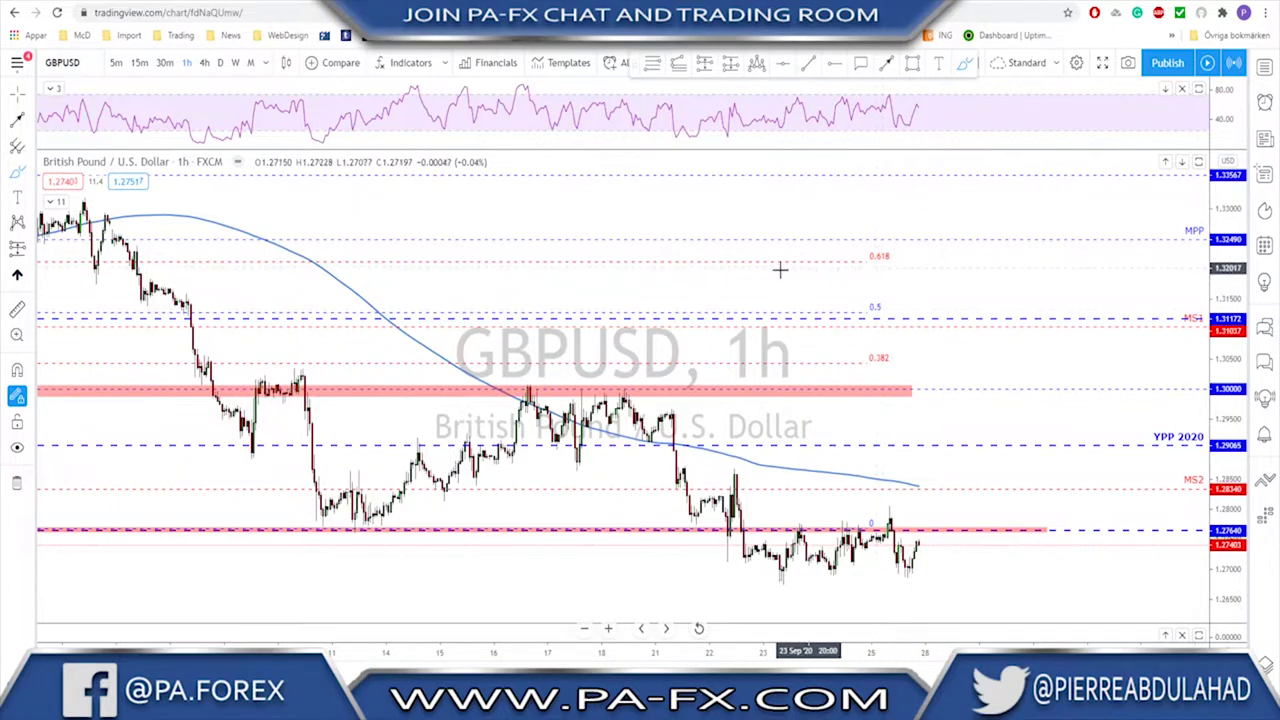
left_click(221, 62)
scroll(828, 432, "up", 5)
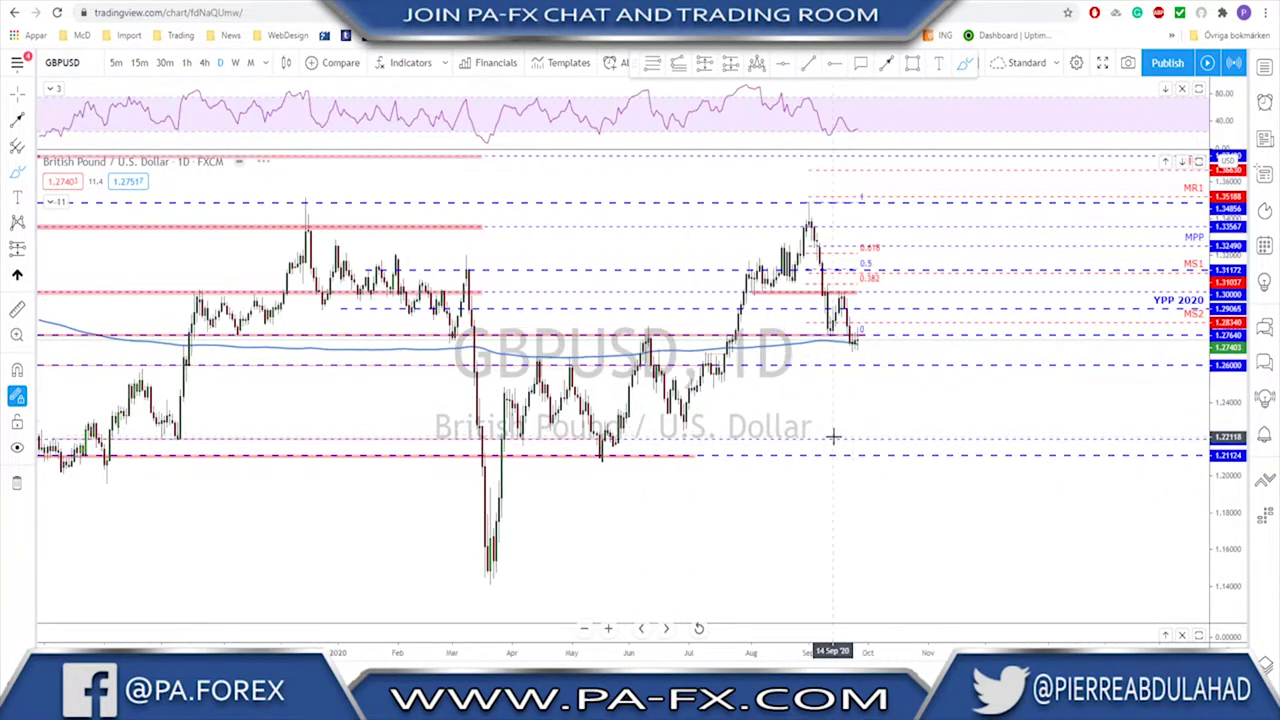
scroll(816, 418, "up", 1)
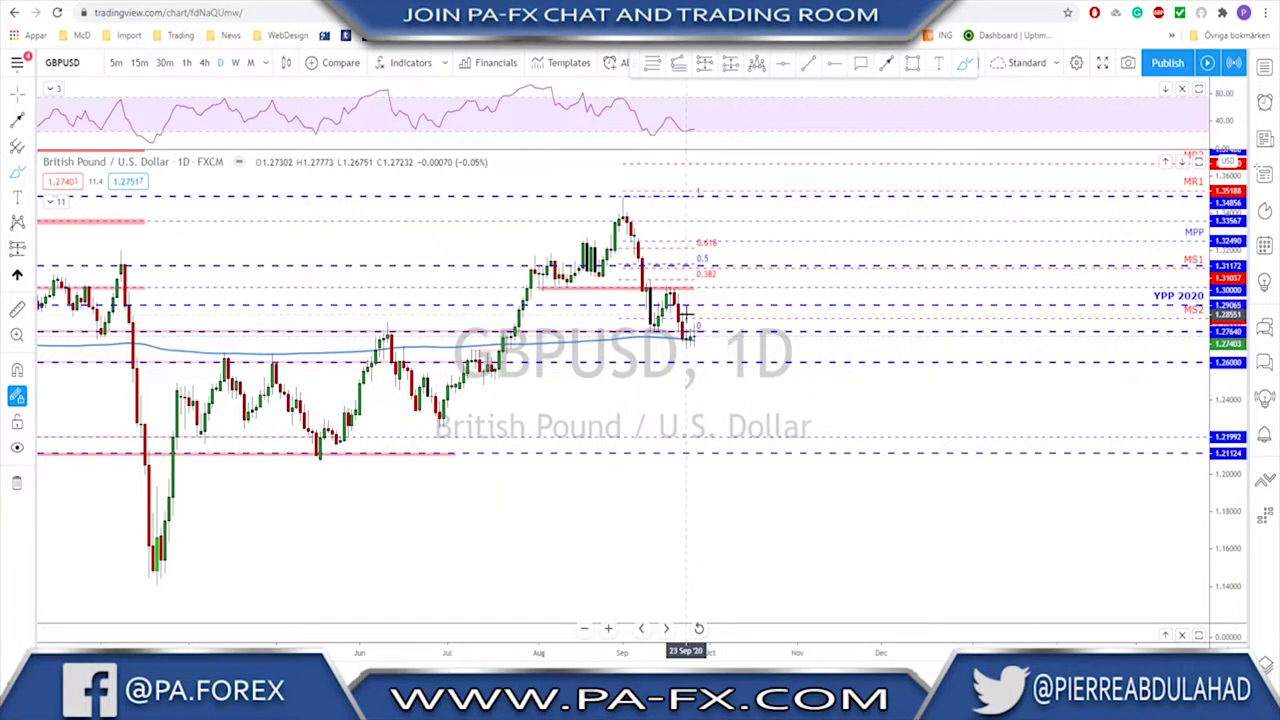
Delete the Fibonacci retracement drawn over the September decline on the GBPUSD daily chart.
left_click(701, 256)
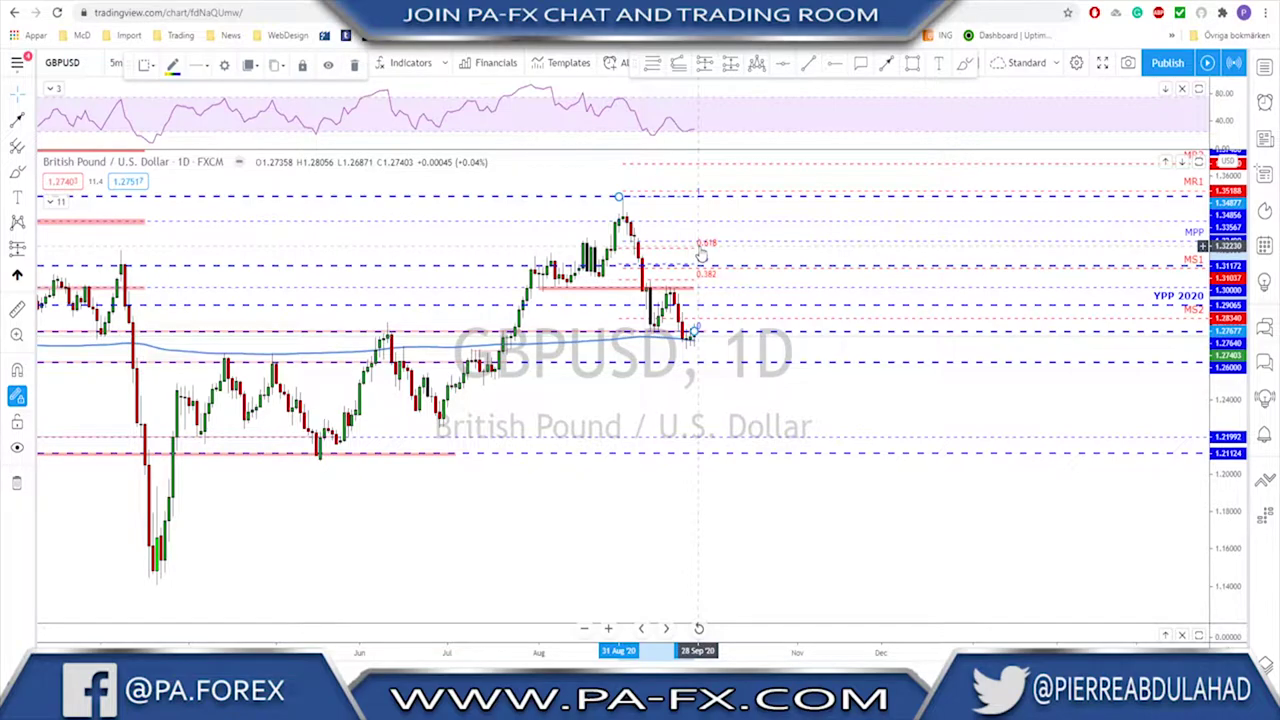
key("Delete")
scroll(723, 349, "up", 1)
right_click(672, 390)
left_click_drag(646, 404, 847, 400)
scroll(812, 370, "up", 1)
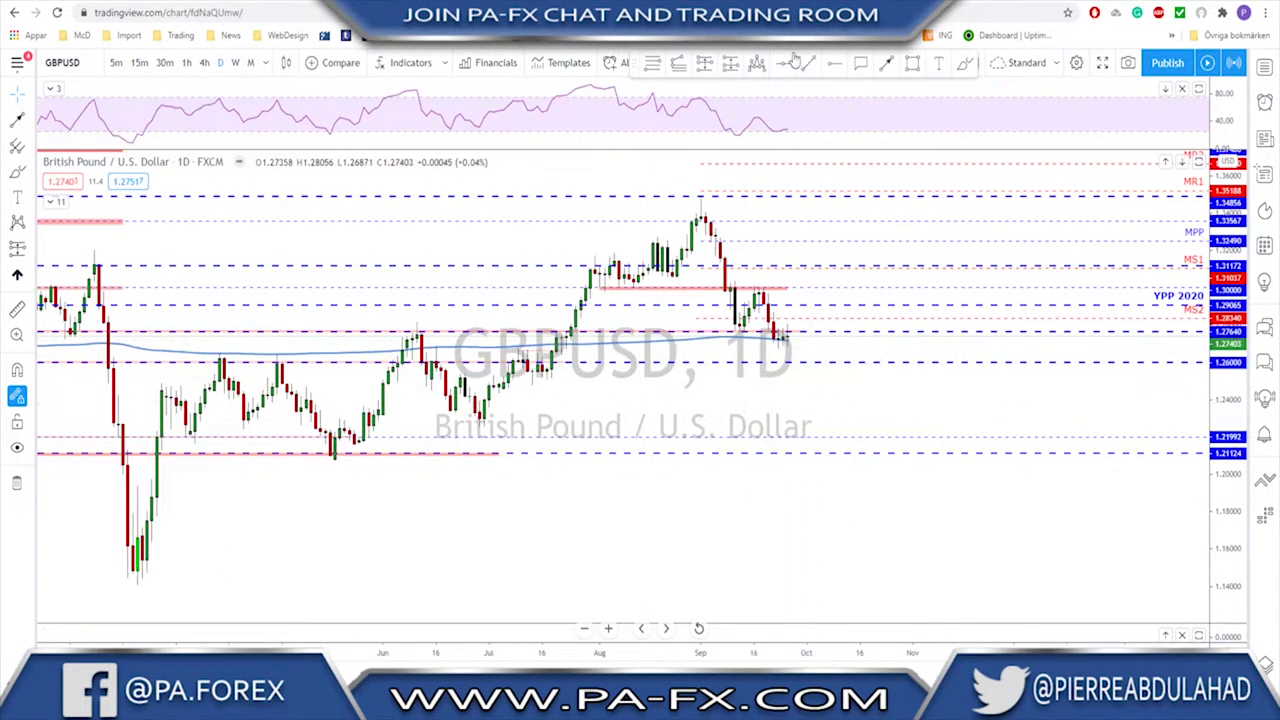
Brush GBPUSD's September decline, the circled 1.30000 retest and the second drop to a line near 1.27640, and undo the strokes.
left_click(965, 63)
mouse_move(700, 212)
left_mouse_down()
mouse_move(743, 326)
mouse_move(758, 286)
left_mouse_up()
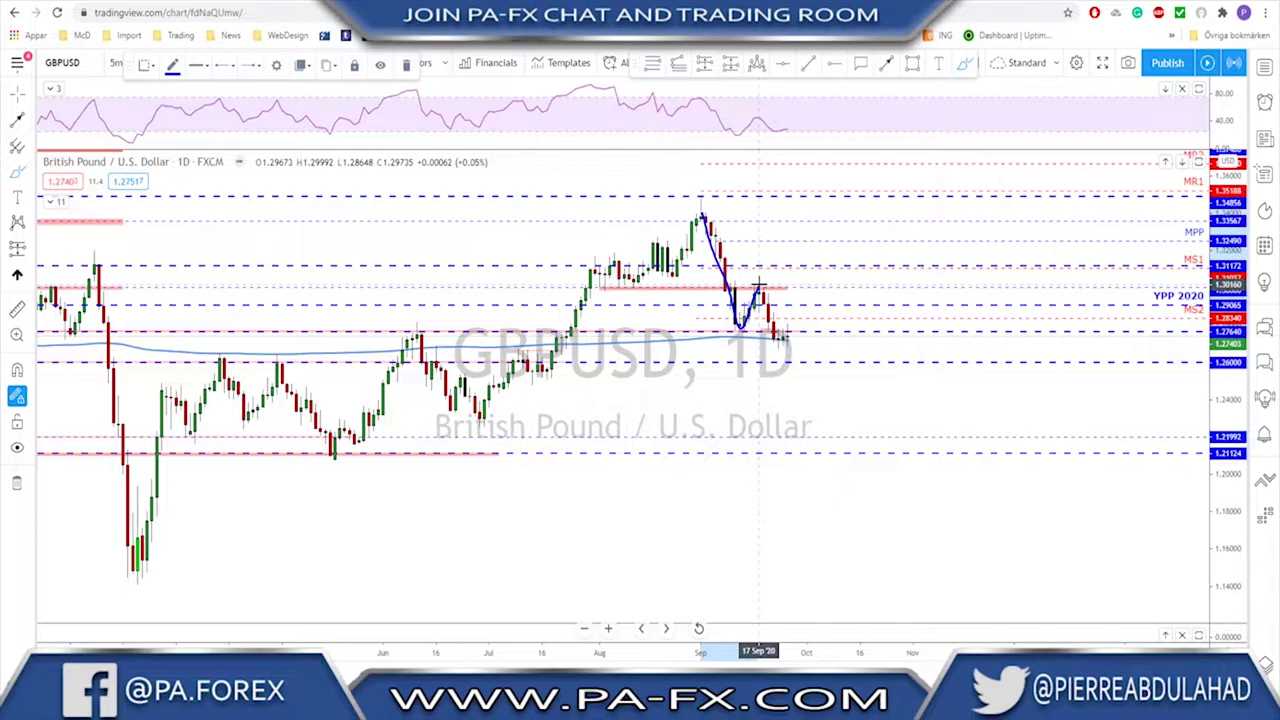
mouse_move(760, 285)
left_mouse_down()
mouse_move(778, 339)
mouse_move(800, 334)
left_mouse_up()
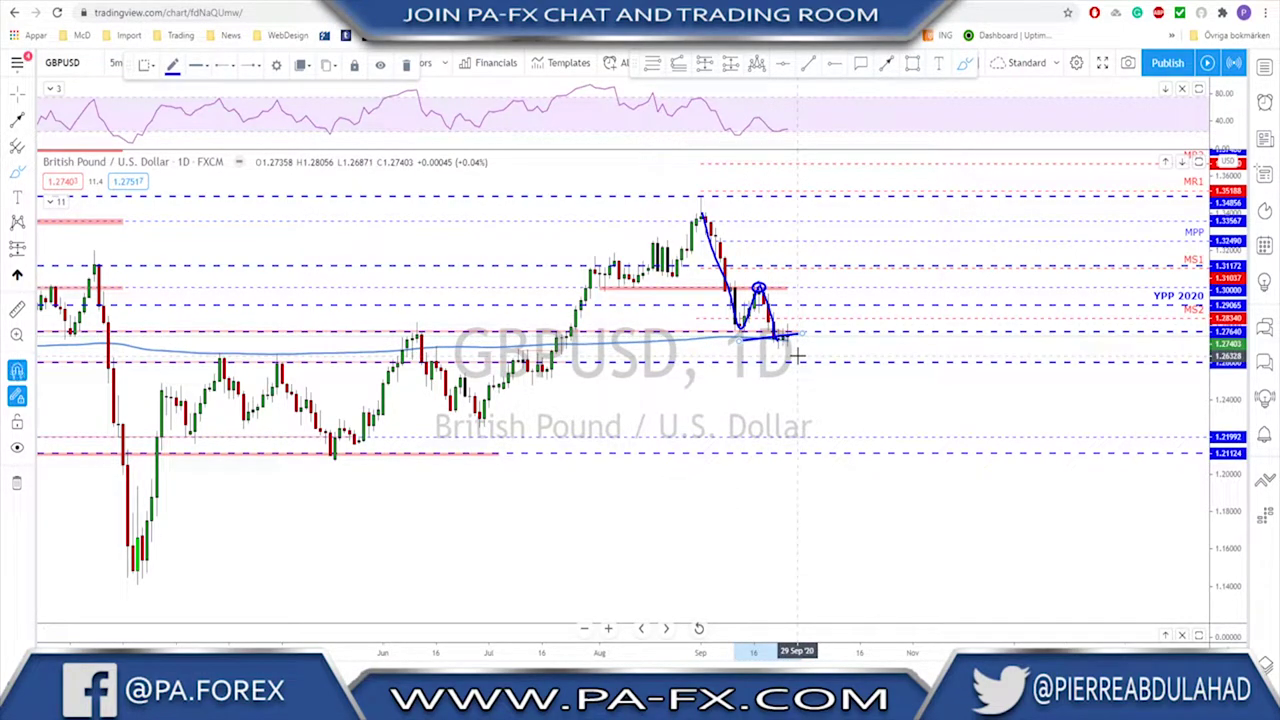
key("ctrl+z")
key("ctrl+z")
key("ctrl+z")
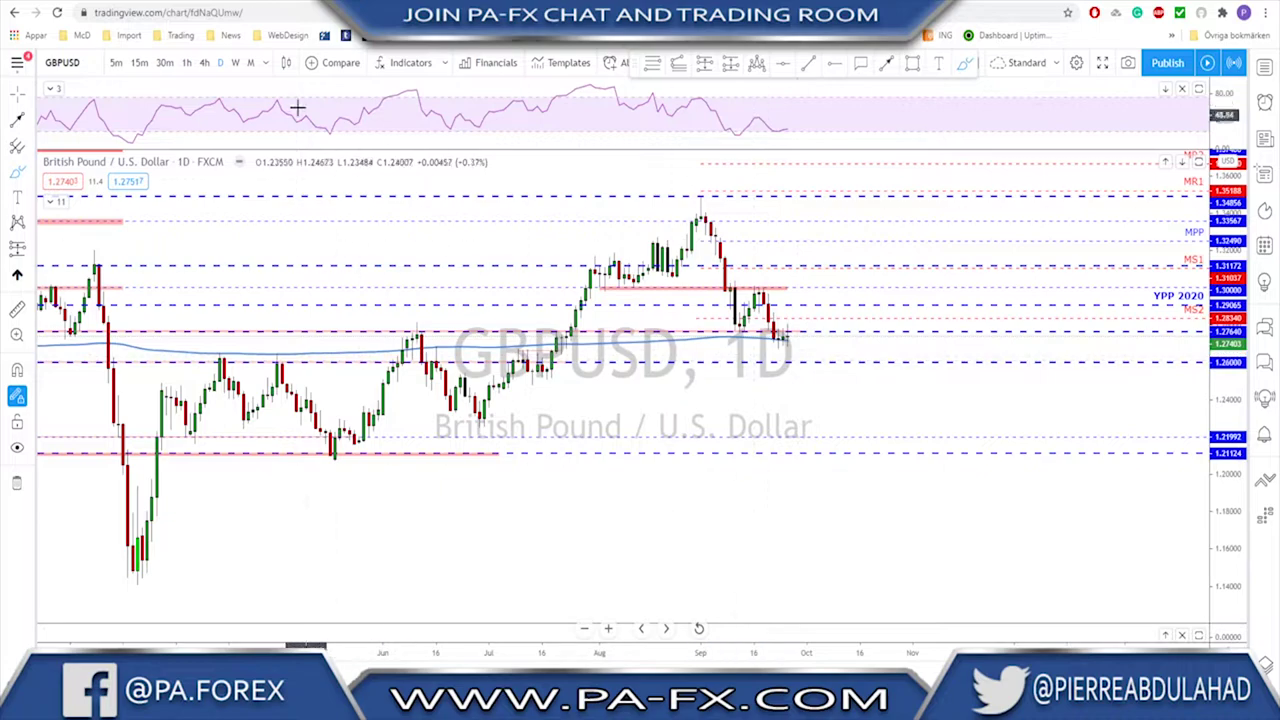
Set GBPUSD to 4h and brush a support line under the late-September lows with a drop to the 1.26000 level.
left_click(204, 63)
scroll(880, 460, "up", 4)
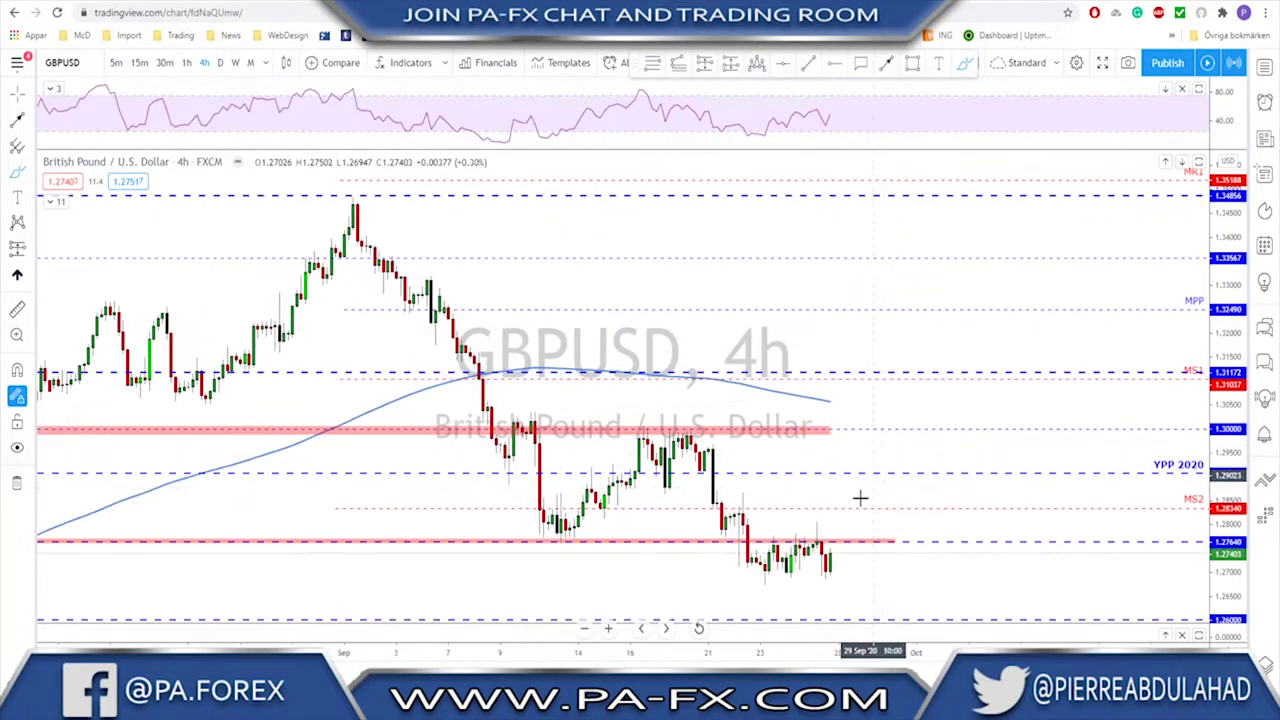
scroll(985, 556, "down", 2)
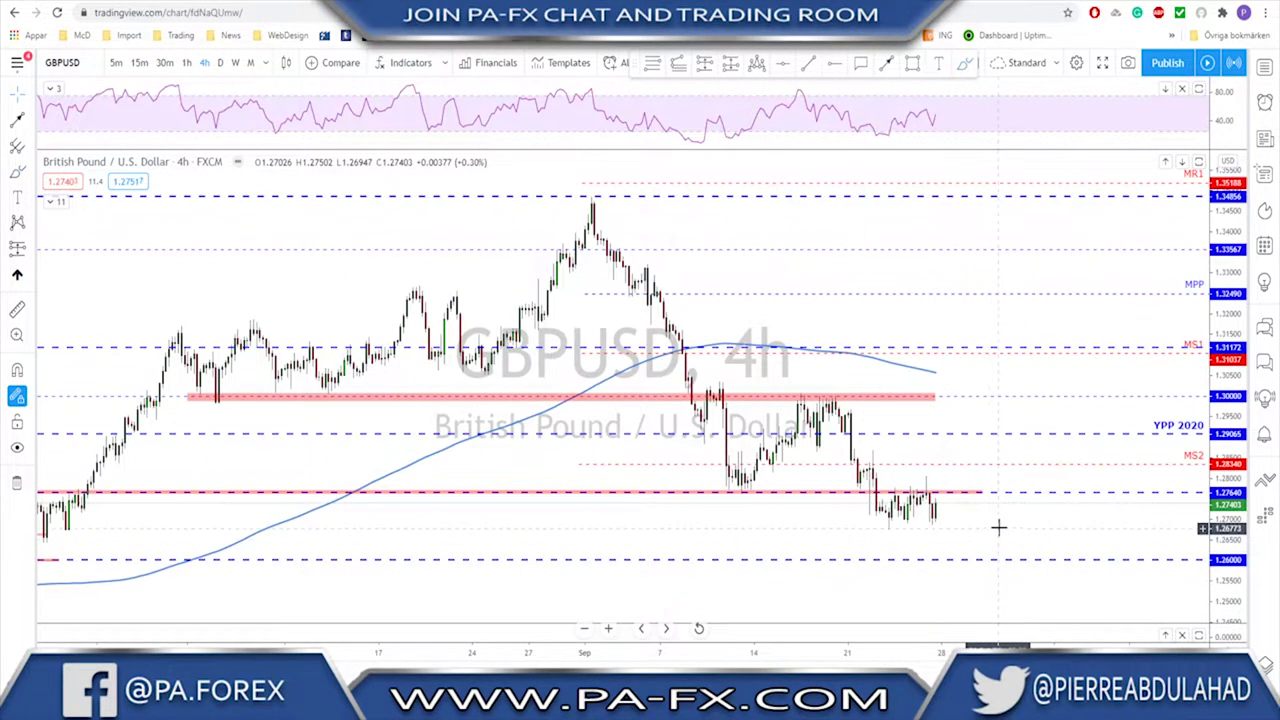
scroll(998, 528, "down", 3)
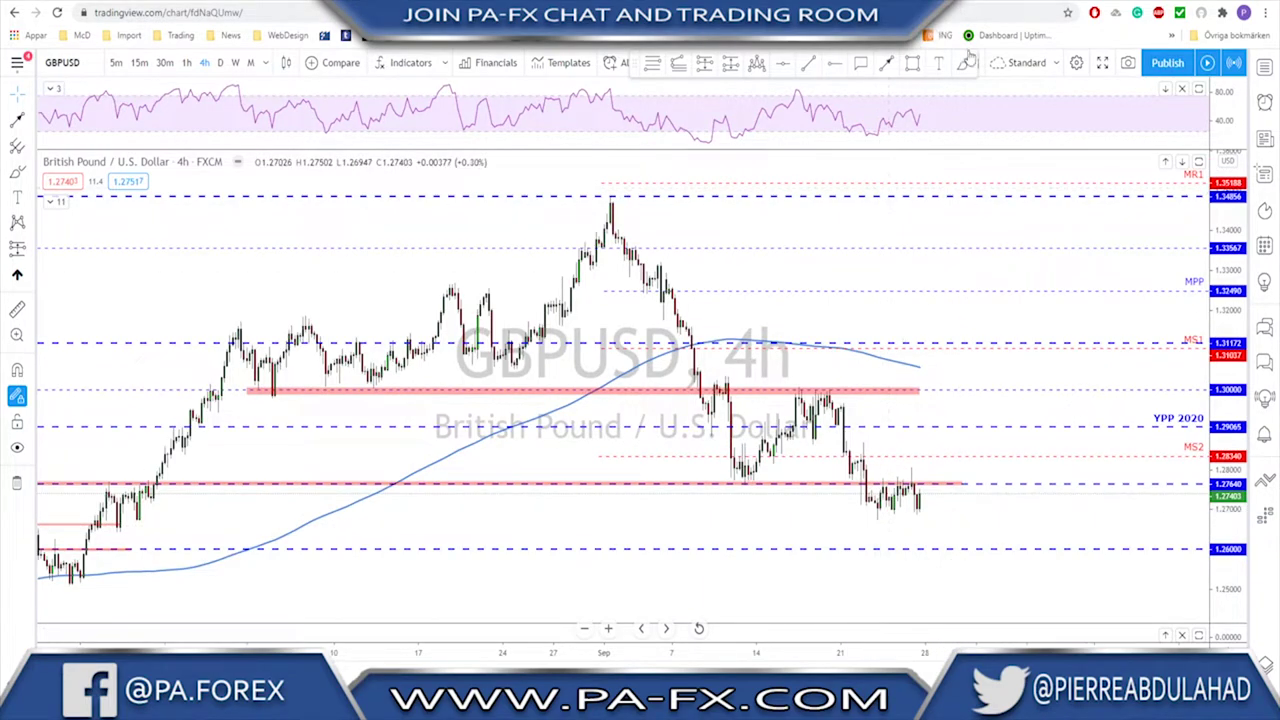
left_click(966, 65)
mouse_move(856, 514)
left_mouse_down()
mouse_move(944, 504)
mouse_move(929, 523)
mouse_move(935, 506)
mouse_move(947, 547)
left_mouse_up()
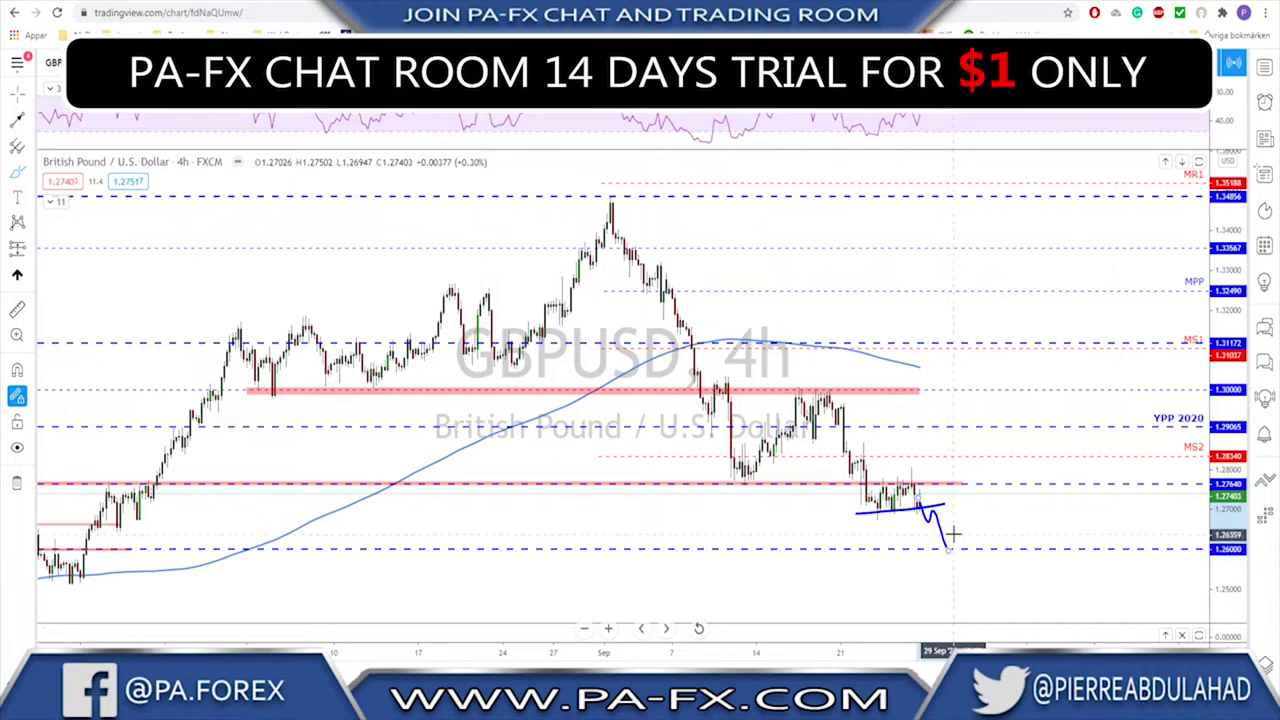
Undo the brushed support line and the drop on the GBPUSD 4h chart, and set the timeframe to 1h.
key("ctrl+z")
key("ctrl+z")
left_click(178, 63)
Brush an outline around GBPUSD's consolidation under 1.27640, circle its highs, sketch a spike and drop beside it, and undo all strokes.
scroll(800, 465, "down", 2)
scroll(860, 513, "up", 1)
mouse_move(742, 527)
left_mouse_down()
mouse_move(955, 517)
mouse_move(968, 578)
mouse_move(745, 532)
left_mouse_up()
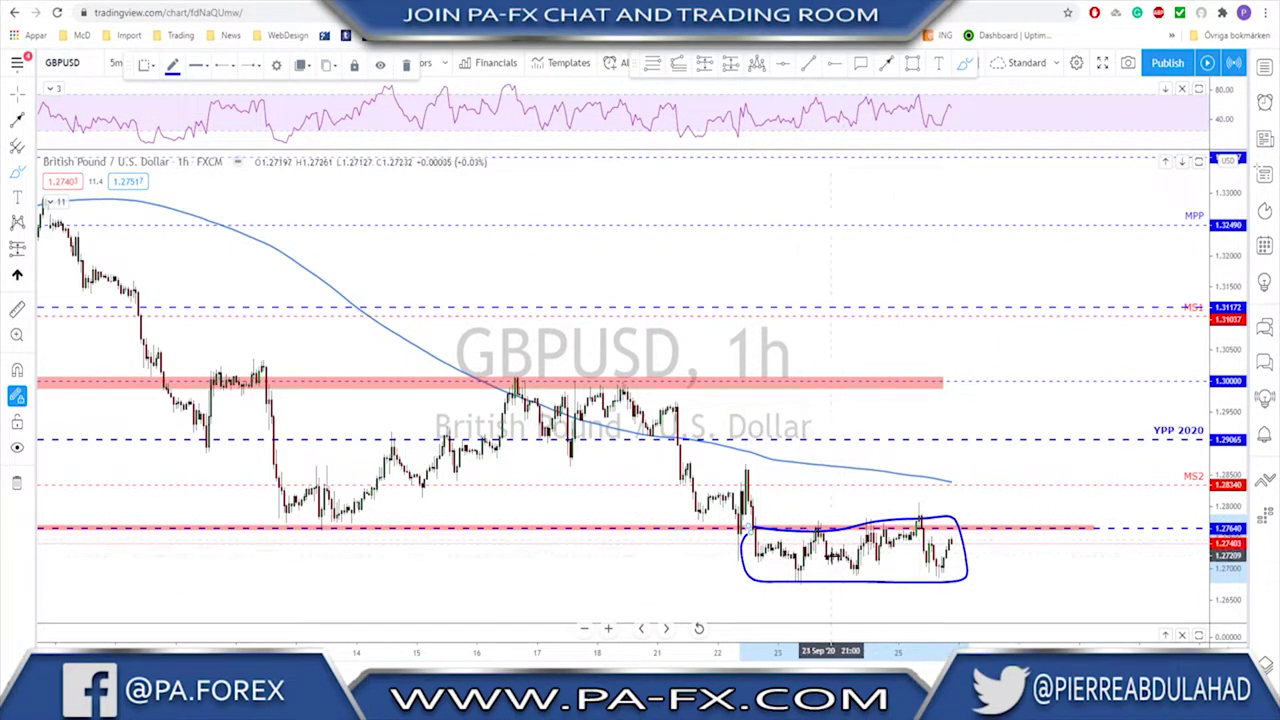
left_click_drag(935, 507, 823, 522)
left_click_drag(950, 542, 956, 486)
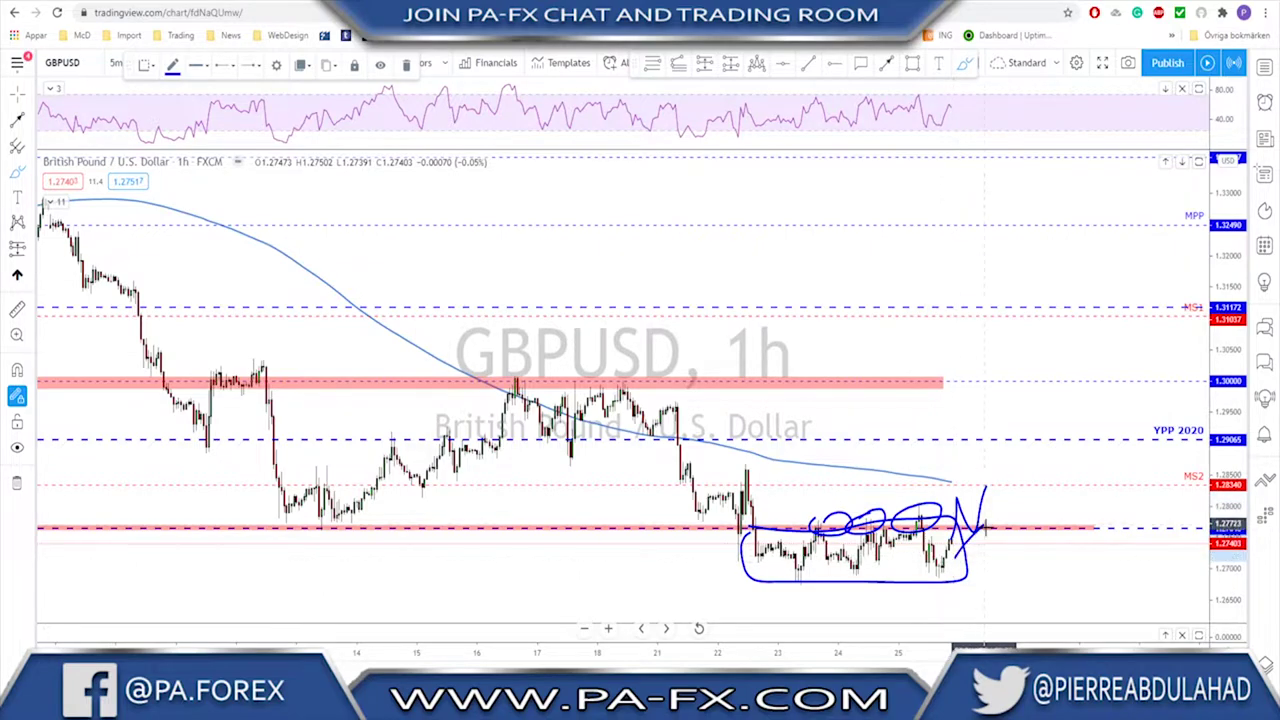
left_click_drag(985, 489, 1010, 590)
key("ctrl+z")
key("ctrl+z")
key("ctrl+z")
key("ctrl+z")
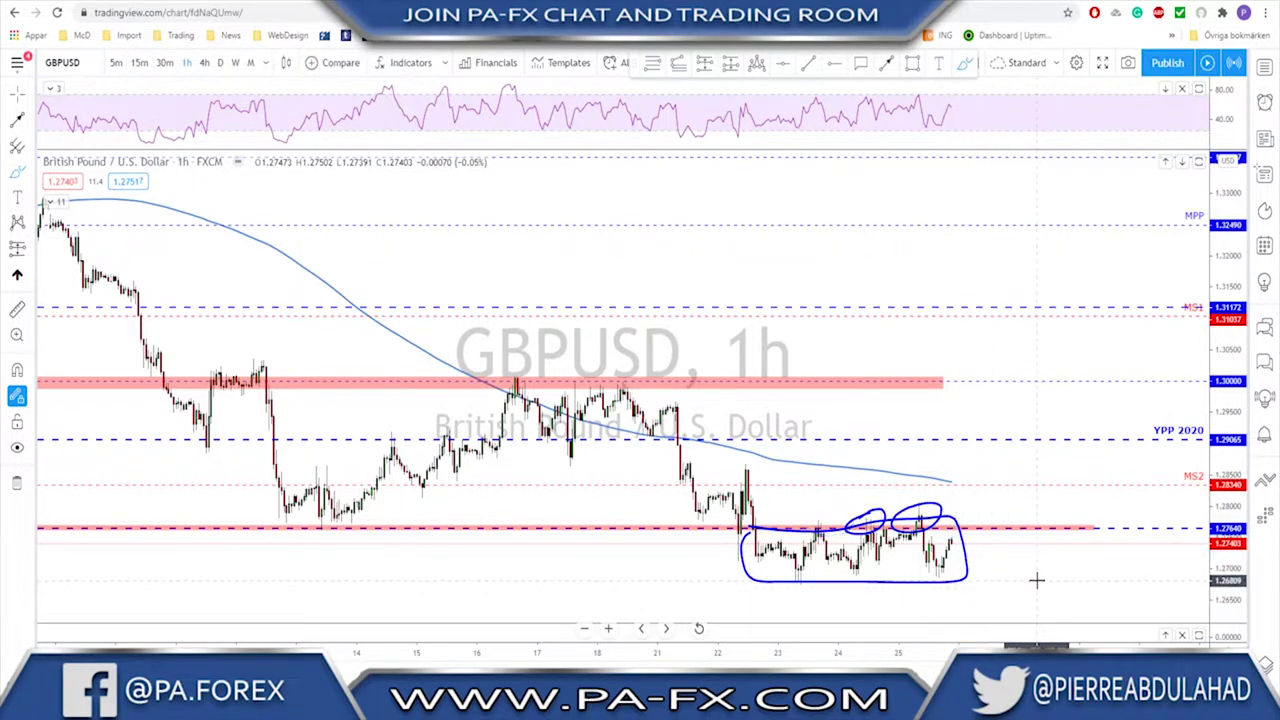
key("ctrl+z")
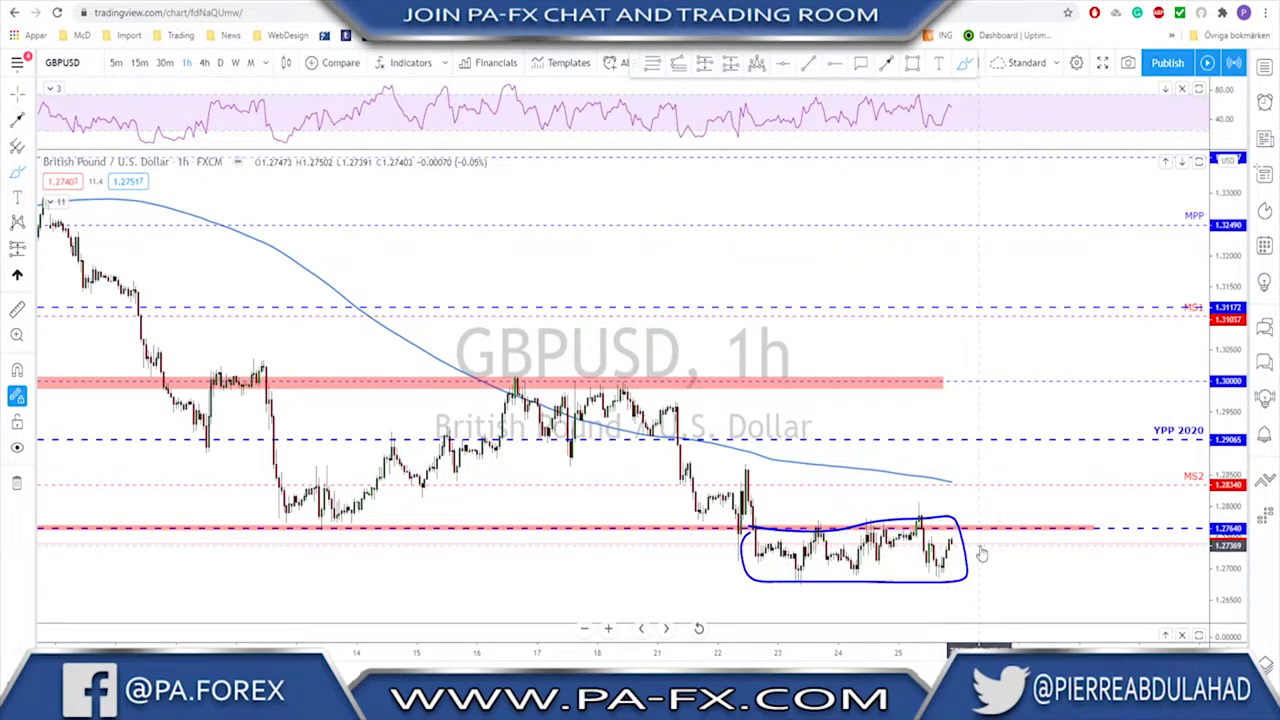
key("ctrl+z")
Draw a rectangle over GBPUSD's consolidation from 22 September past the last candle, spanning about 1.27729 to 1.26955.
scroll(938, 527, "down", 2)
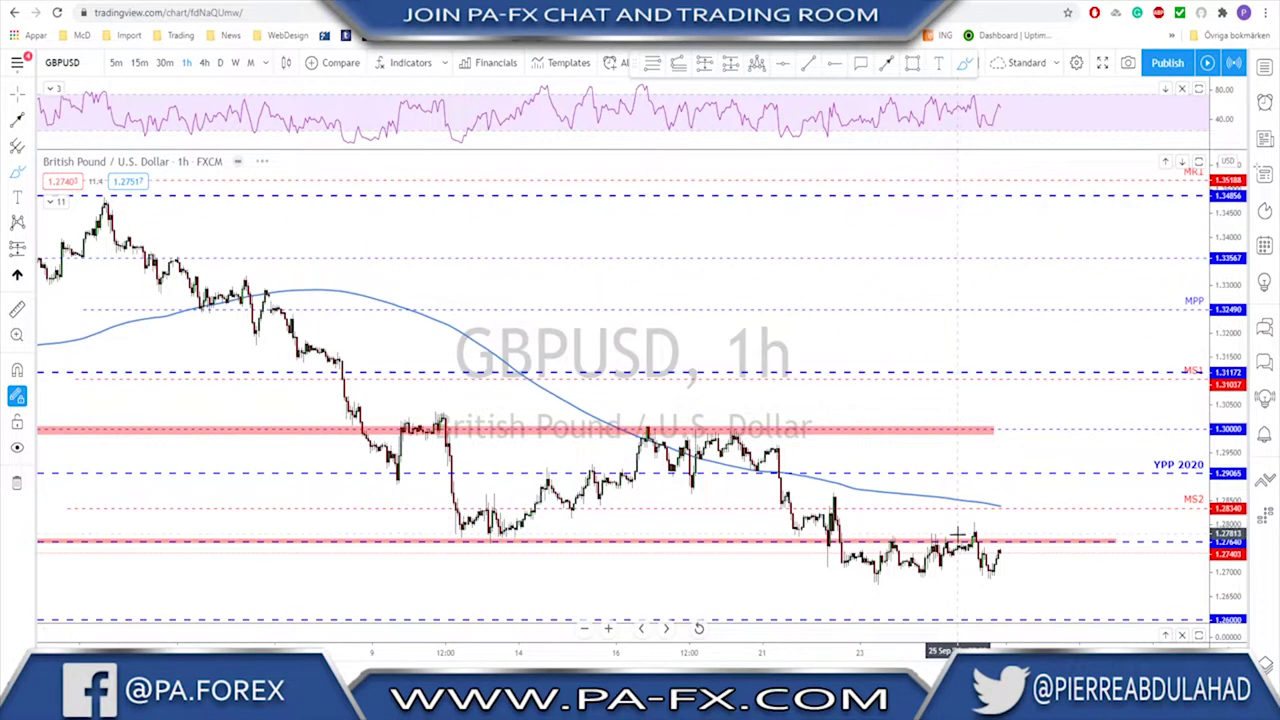
scroll(958, 537, "up", 2)
left_click(768, 530)
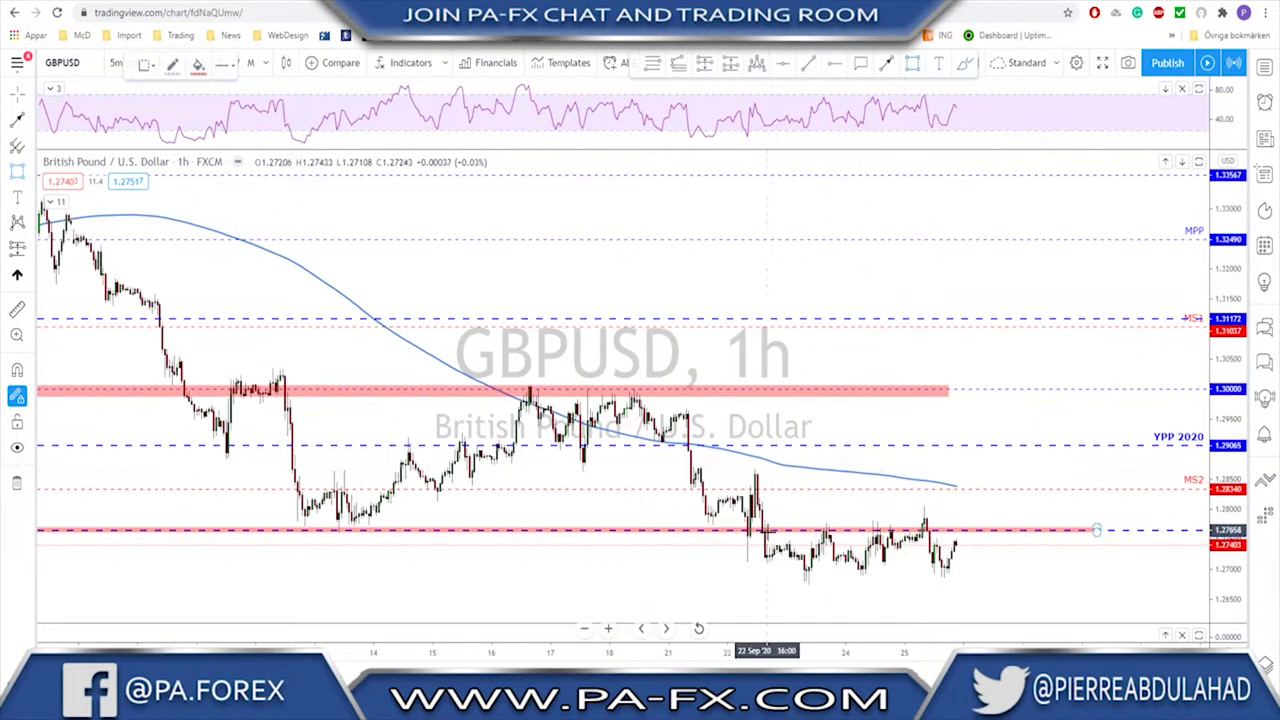
mouse_move(760, 527)
left_mouse_down()
mouse_move(856, 568)
mouse_move(990, 572)
left_mouse_up()
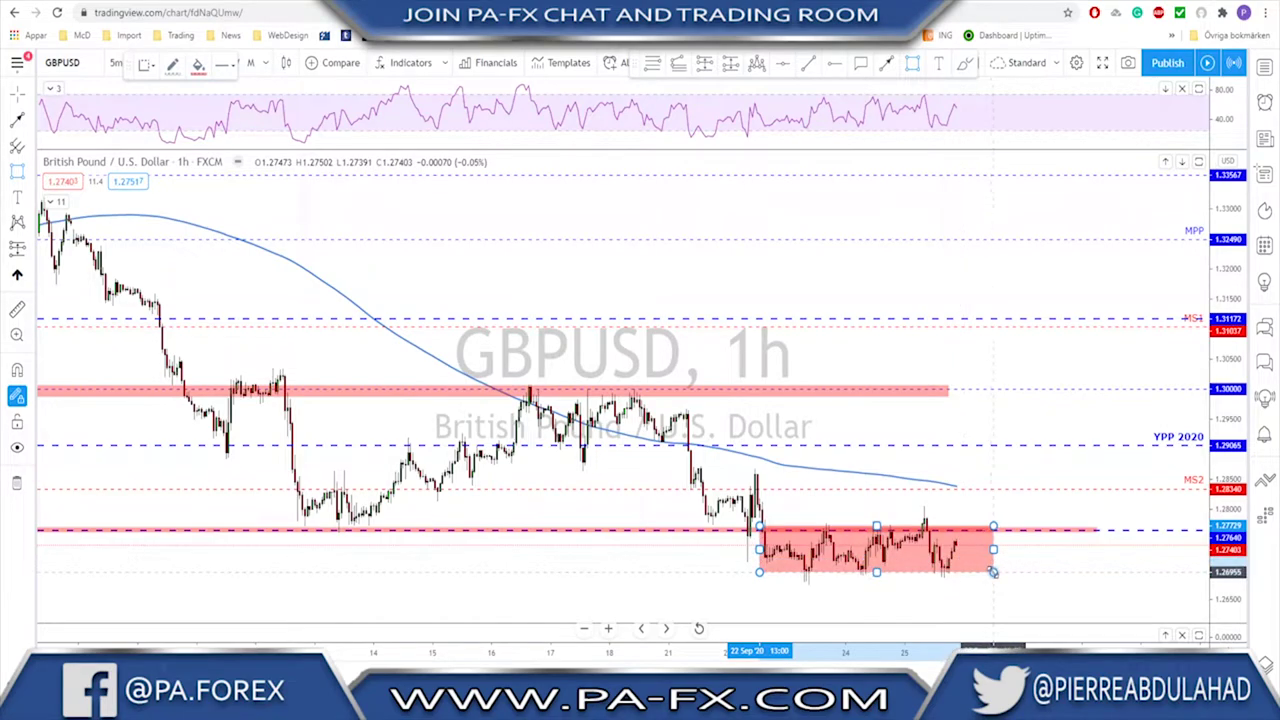
left_click(1010, 514)
scroll(983, 463, "up", 2)
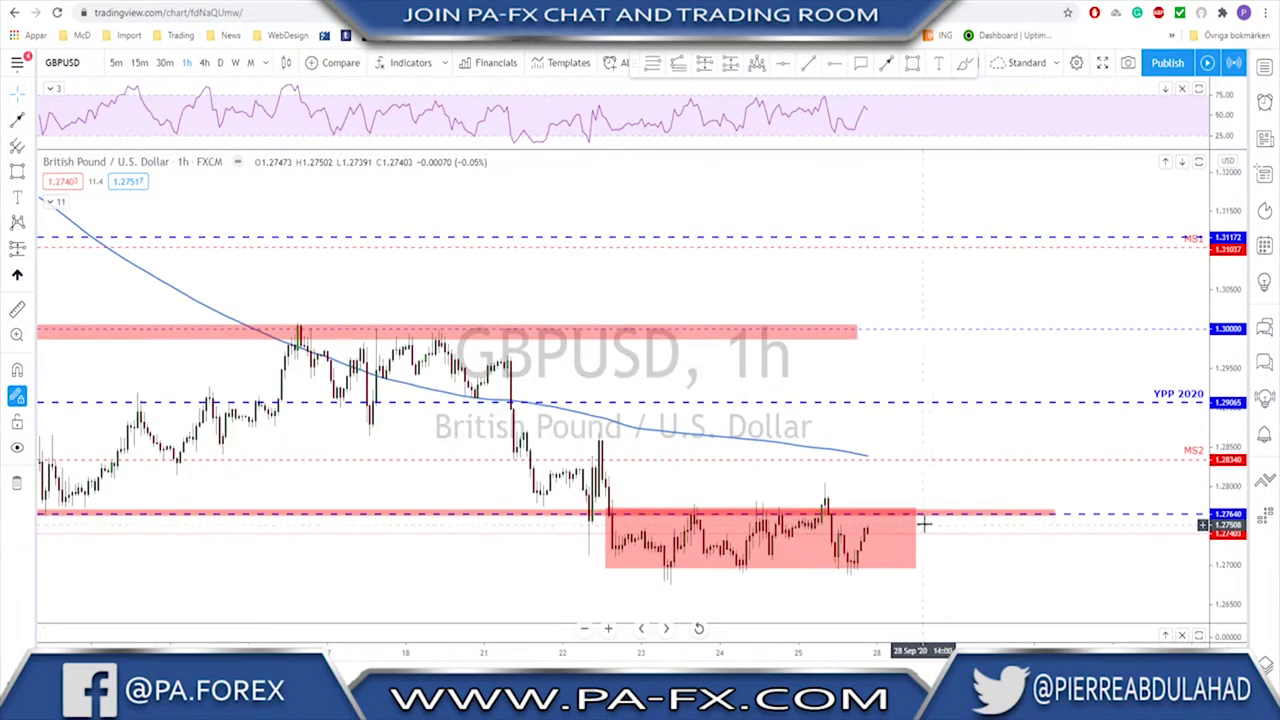
Brush a circle around the 25 September spike above the rectangle and a falling arrow out of it, and undo the strokes.
left_click(964, 64)
mouse_move(830, 489)
left_mouse_down()
mouse_move(817, 510)
mouse_move(905, 573)
mouse_move(916, 604)
left_mouse_up()
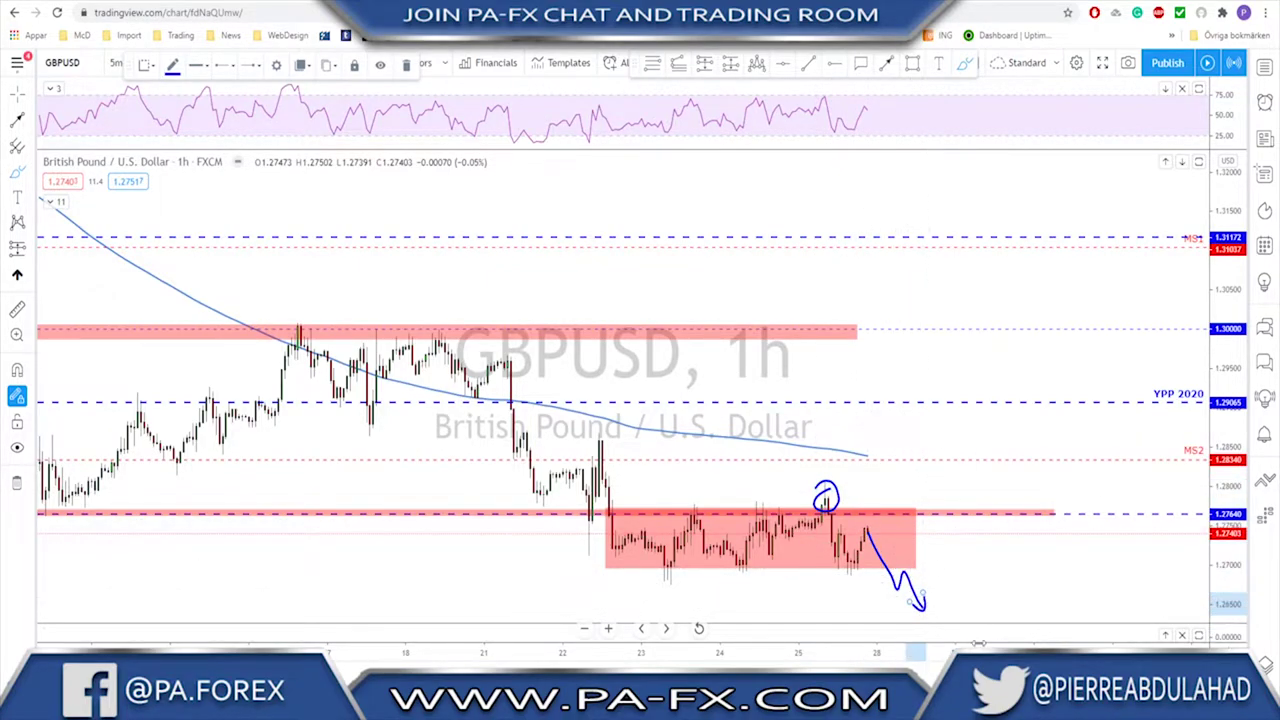
key("ctrl+z")
key("ctrl+z")
key("ctrl+z")
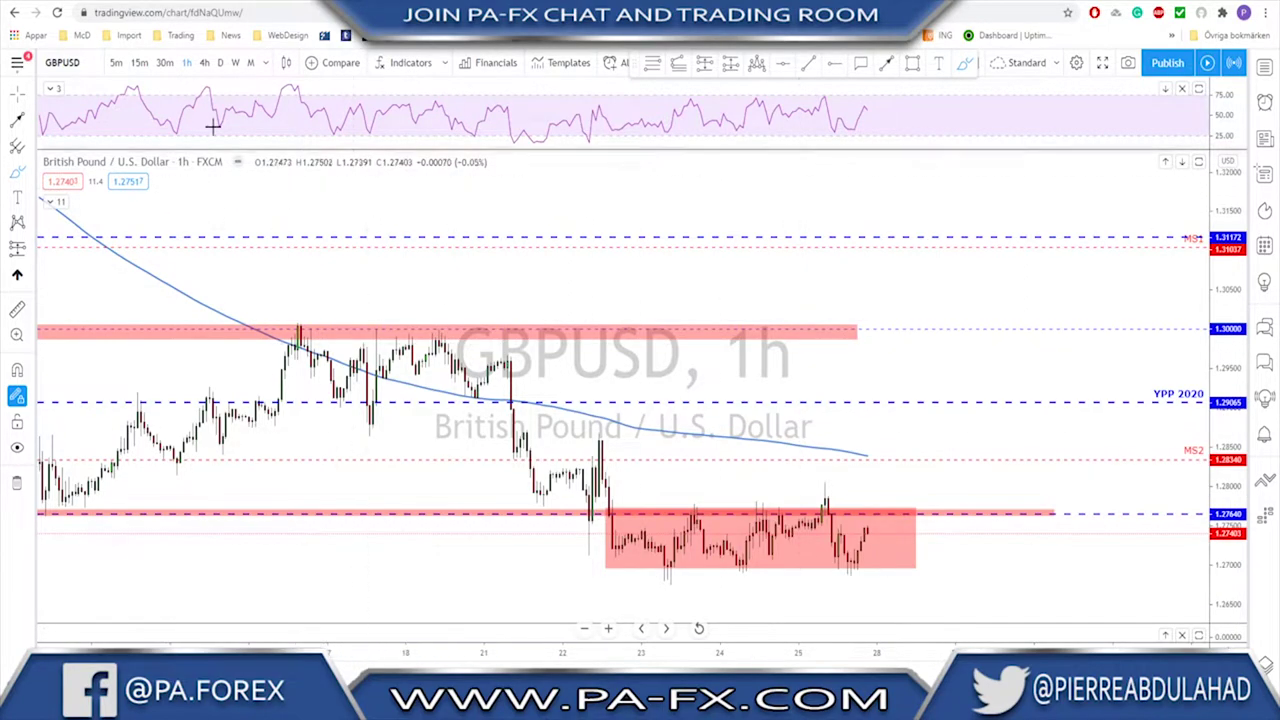
Set GBPUSD to the daily timeframe, brush a circle around the latest candles at the moving average and delete it.
left_click(221, 63)
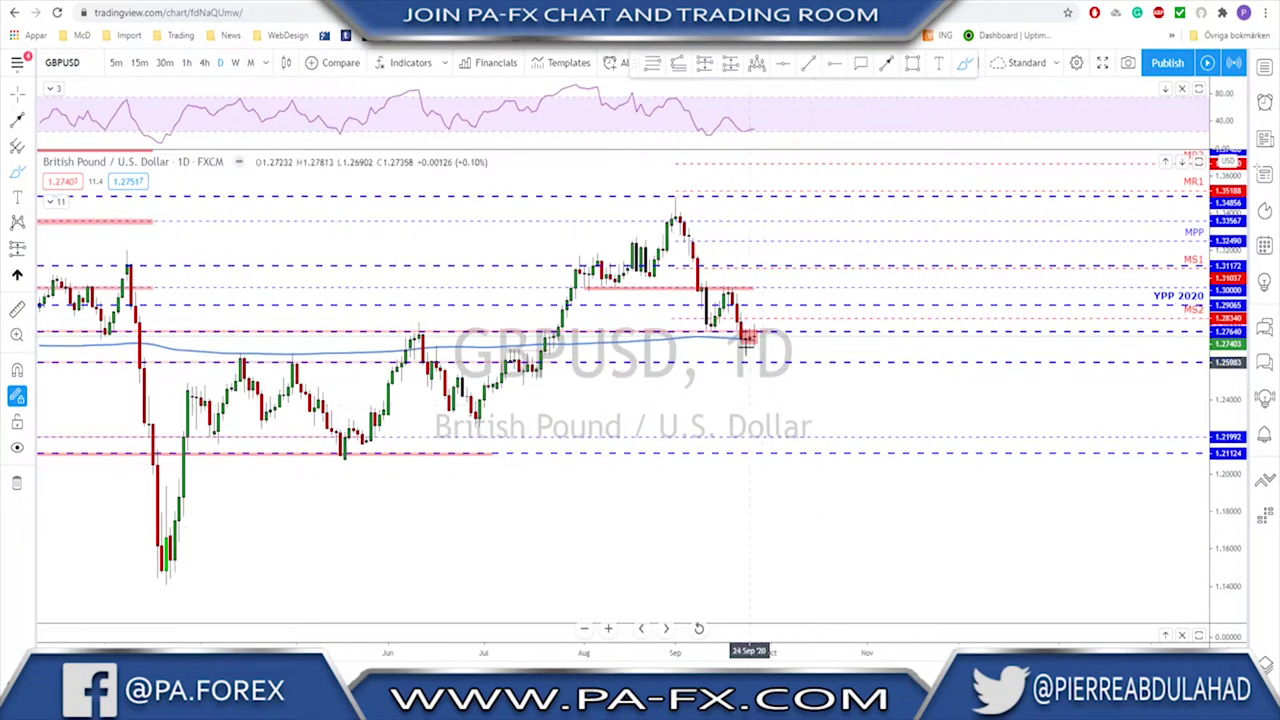
left_click(750, 335)
mouse_move(750, 326)
left_mouse_down()
mouse_move(724, 348)
mouse_move(760, 328)
left_mouse_up()
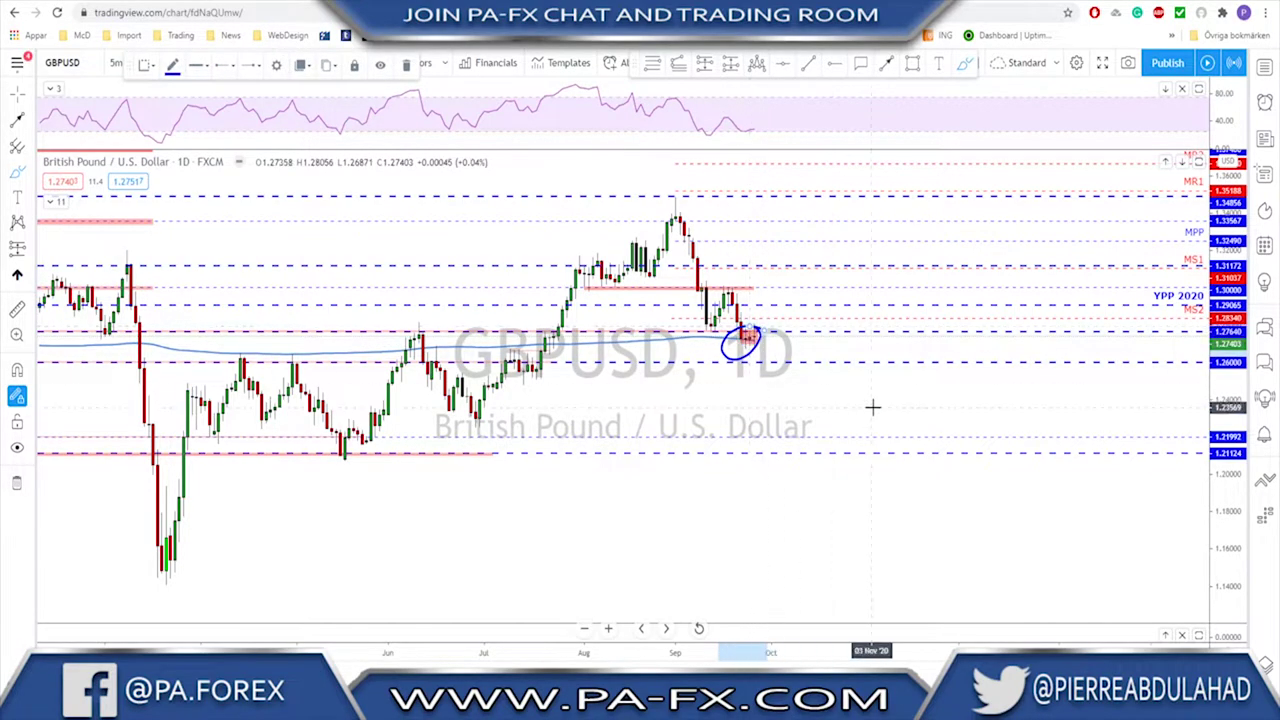
key("Delete")
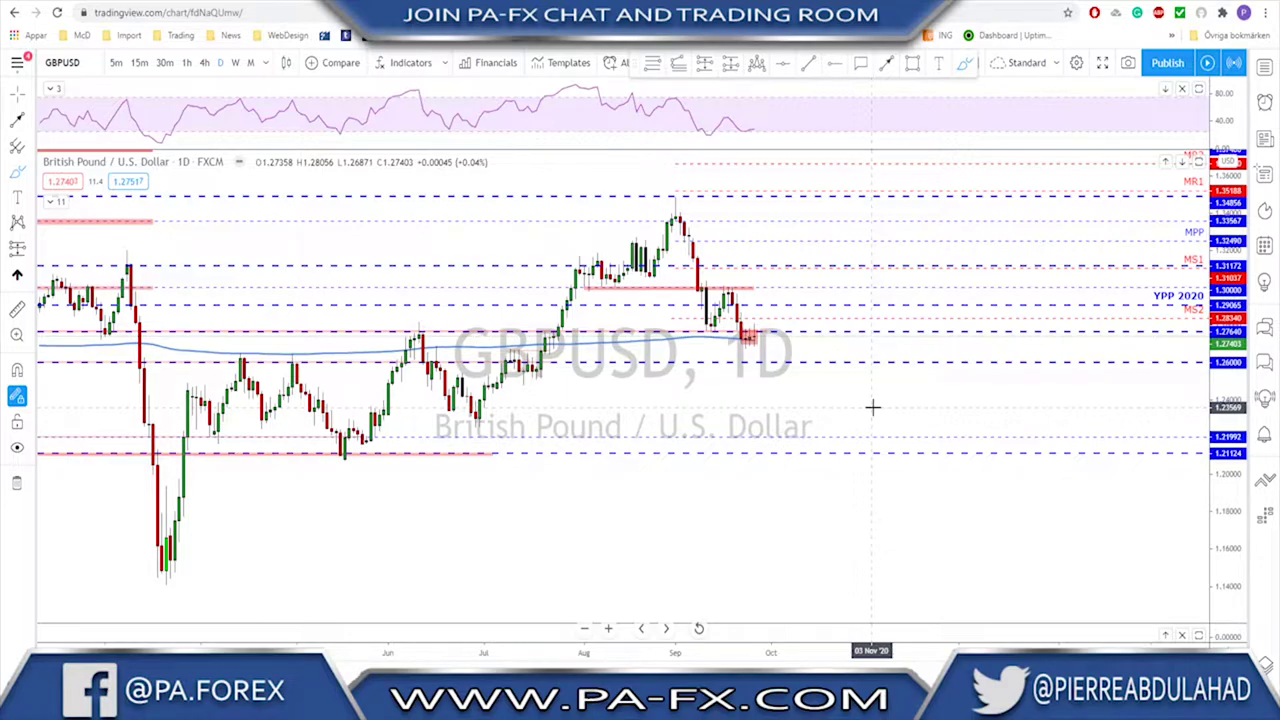
Check GBPUSD on 4h, return to the daily timeframe and bring up the USDJPY chart.
left_click(204, 63)
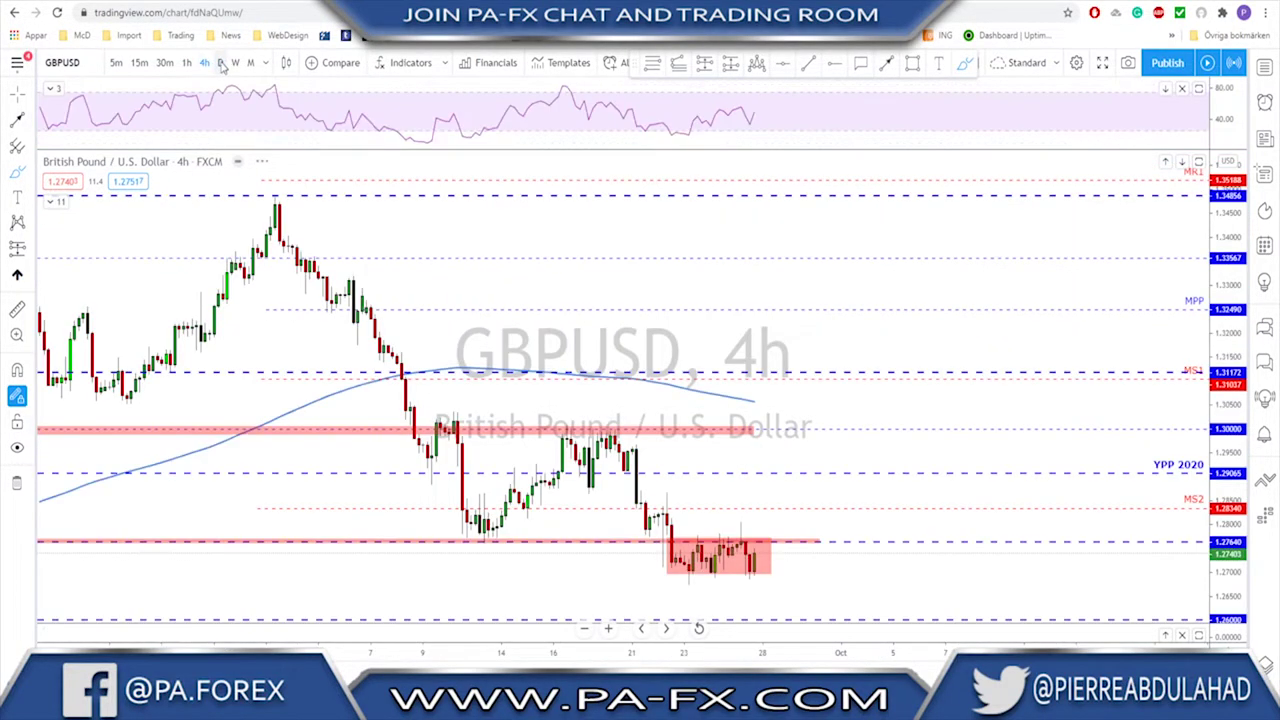
left_click(221, 63)
key("Down")
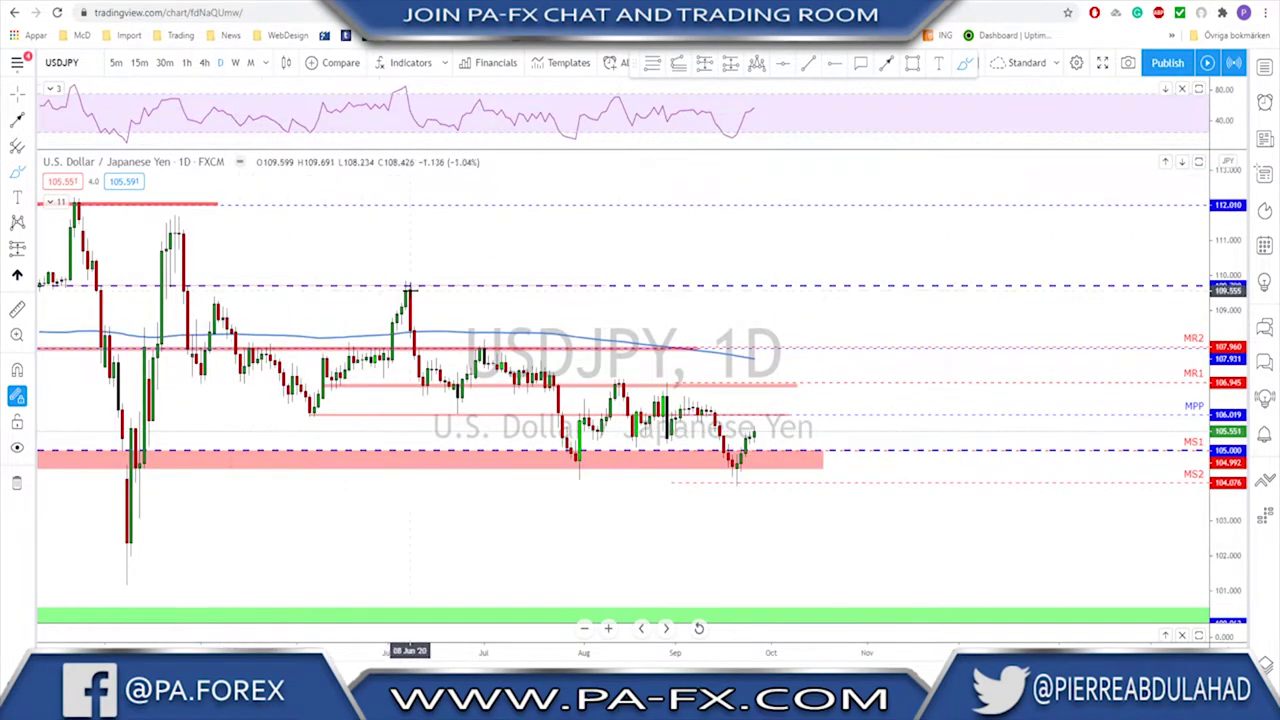
scroll(690, 486, "up", 1)
scroll(716, 498, "down", 1)
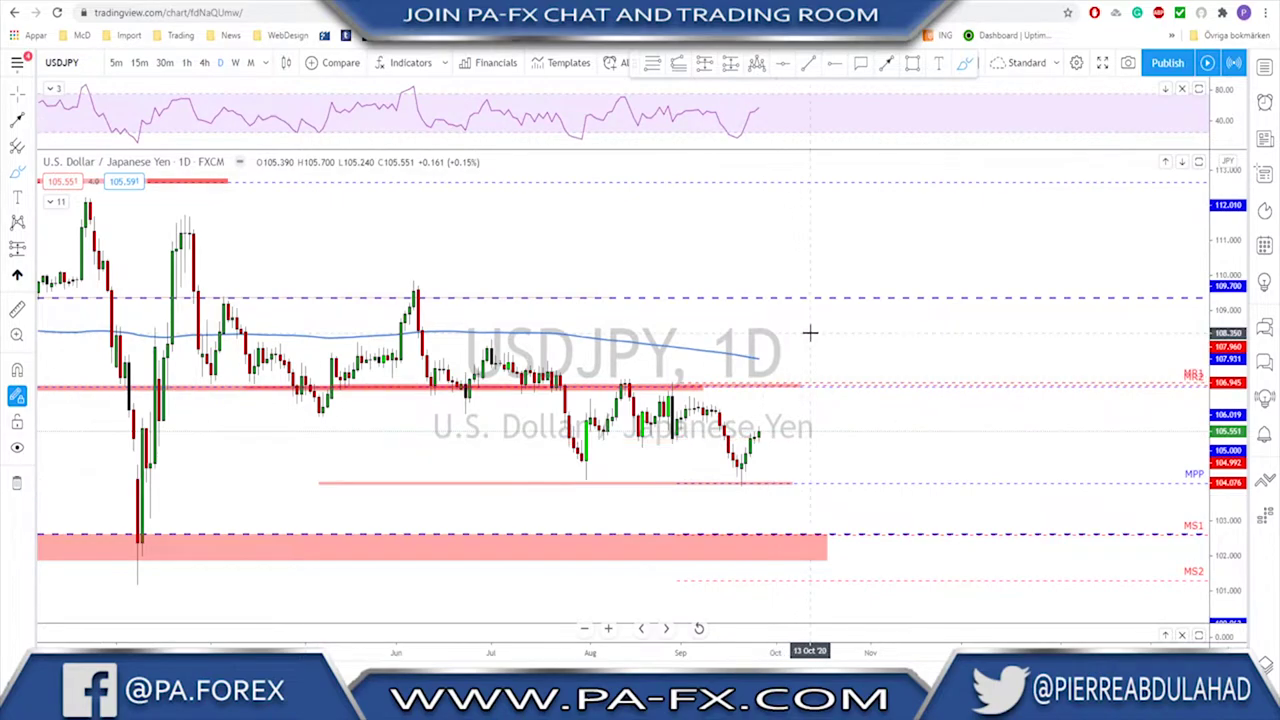
Brush a circle under USDJPY's late-July low below the 105.000 support zone and delete it.
left_click(965, 68)
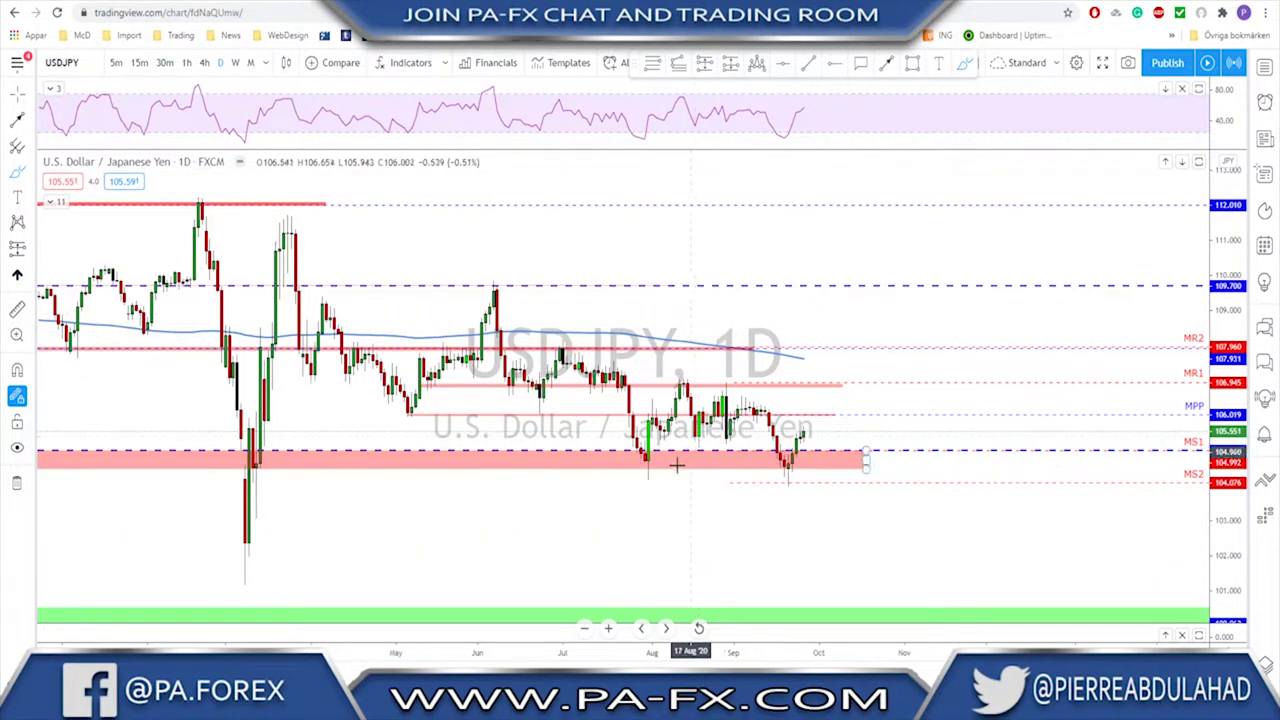
left_click_drag(650, 474, 657, 478)
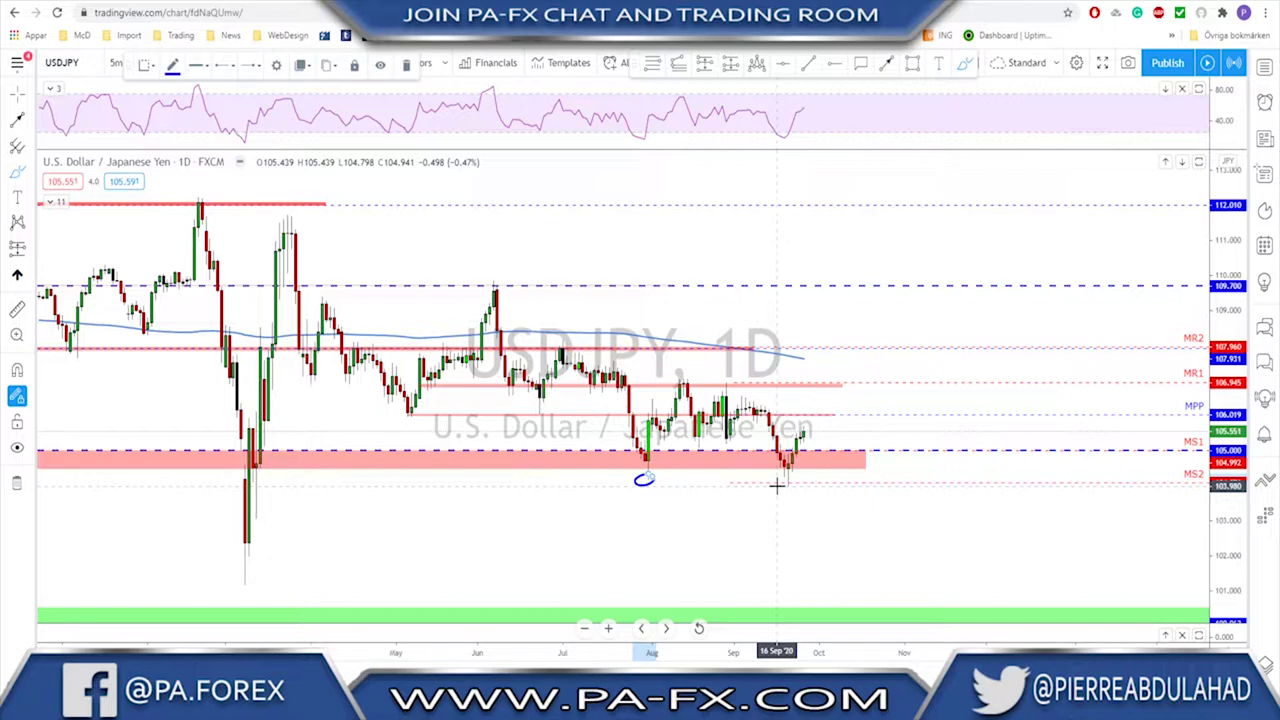
key("Delete")
scroll(768, 491, "down", 10)
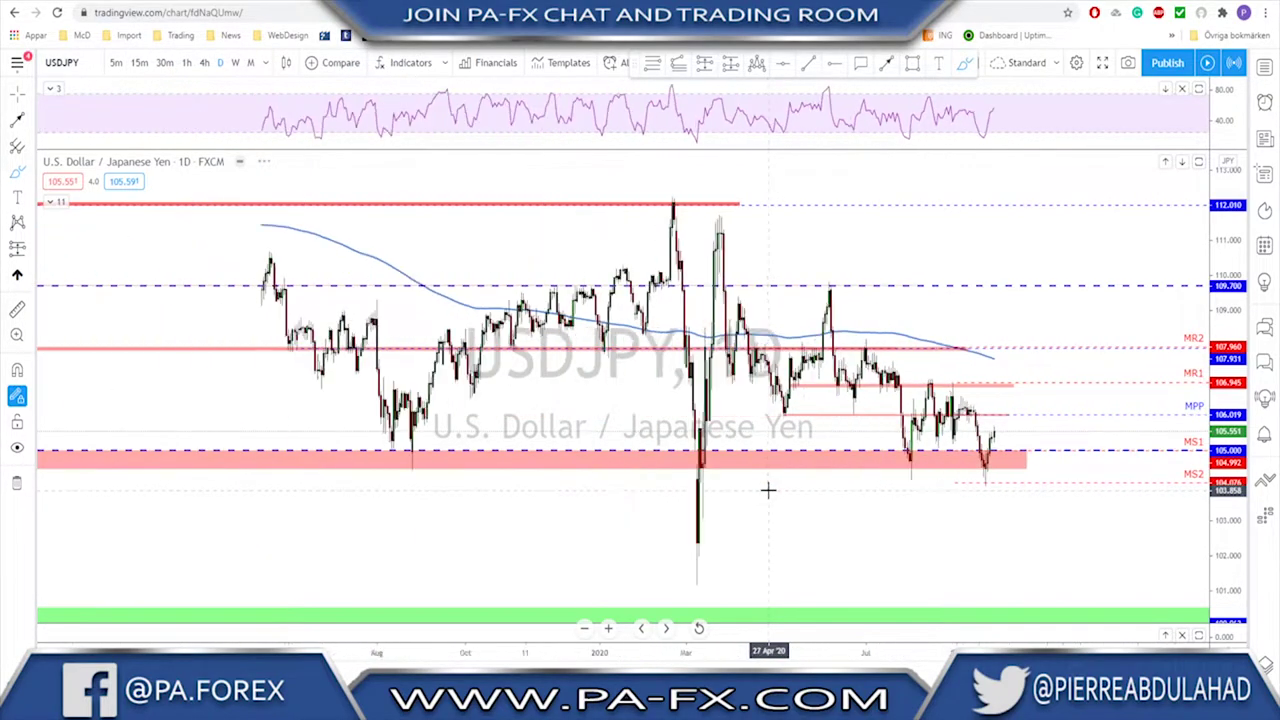
scroll(862, 495, "up", 3)
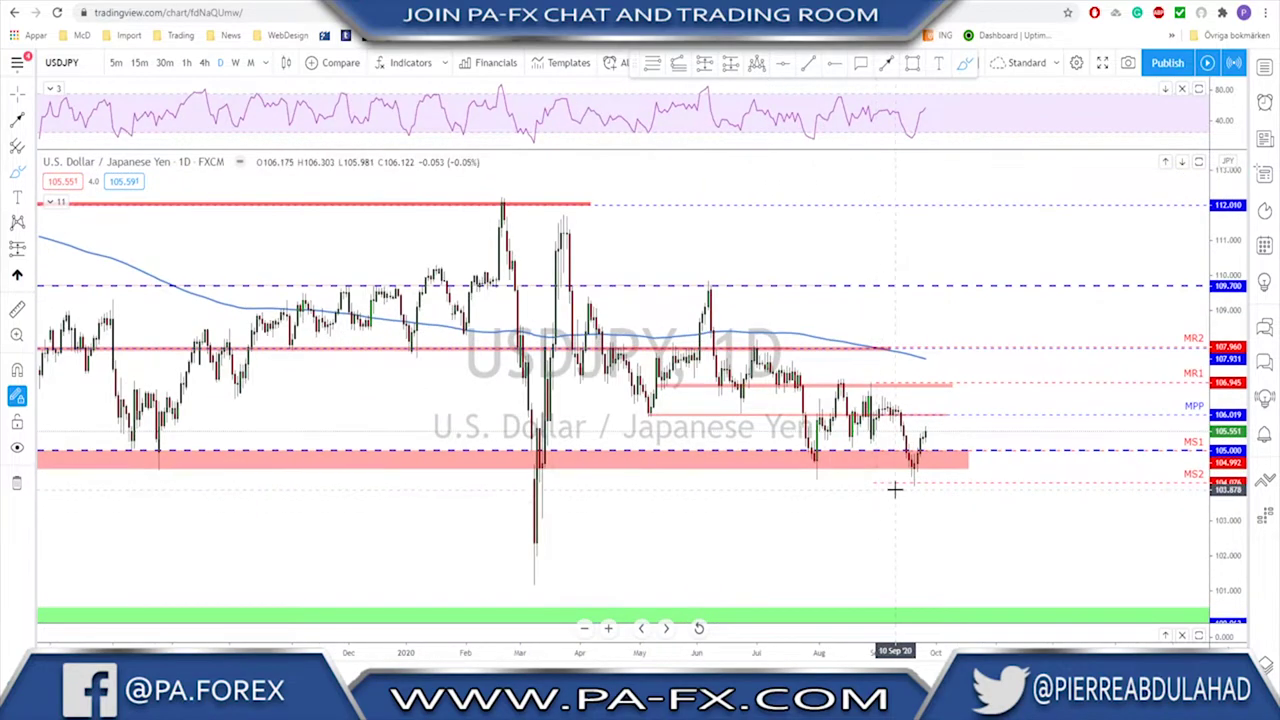
scroll(895, 490, "up", 2)
scroll(885, 478, "up", 2)
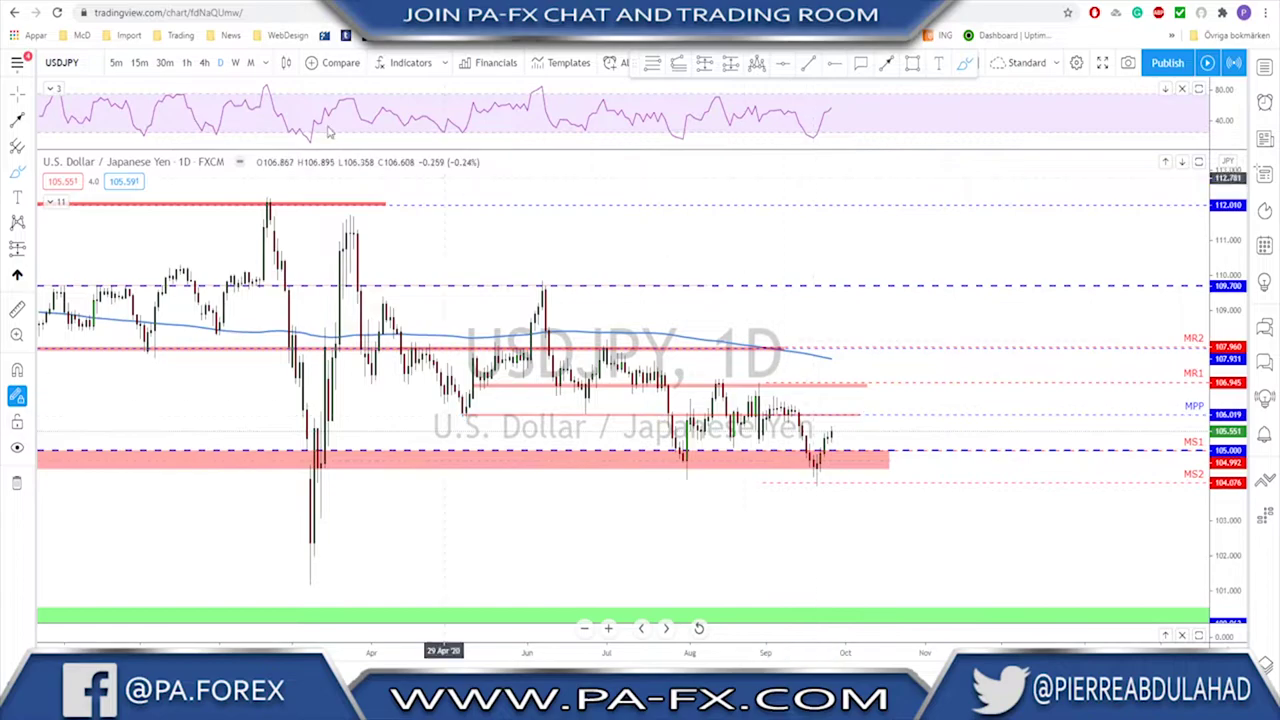
Review USDJPY on 4h, set it to 1h and brush the 21–22 September rise, the pullback and a line under its lows.
left_click(204, 62)
scroll(797, 352, "down", 1)
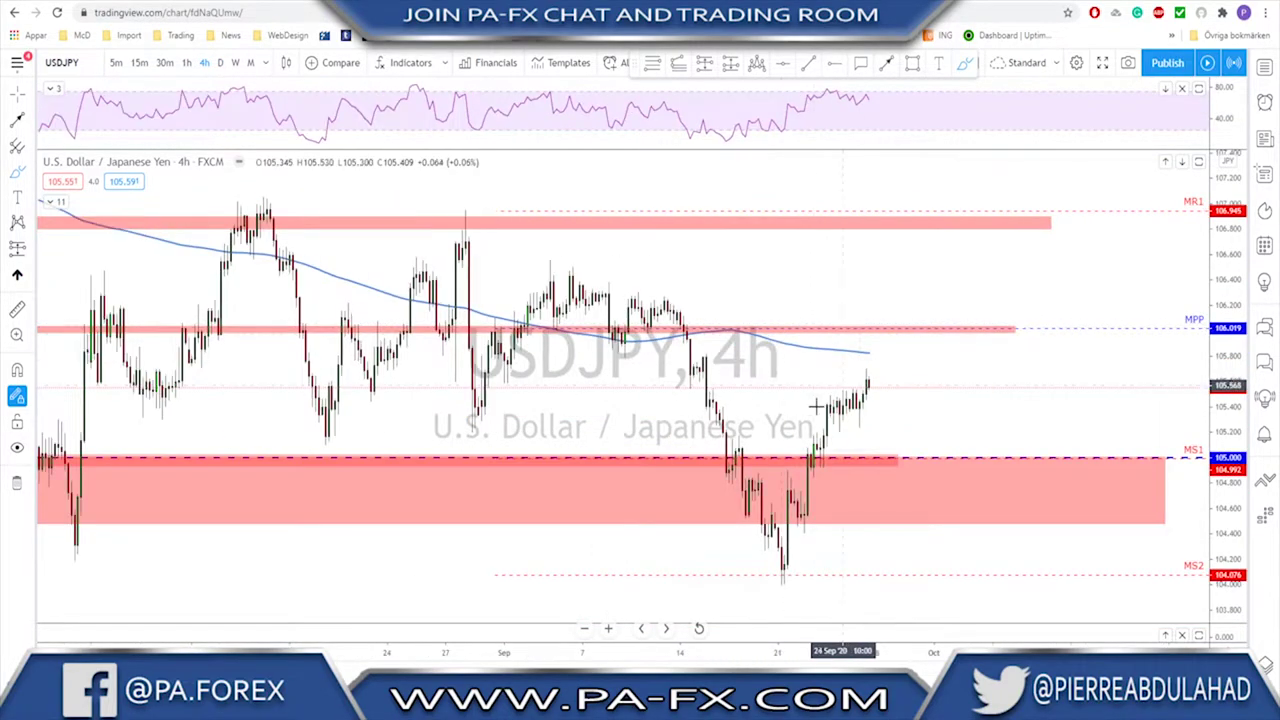
scroll(826, 404, "up", 2)
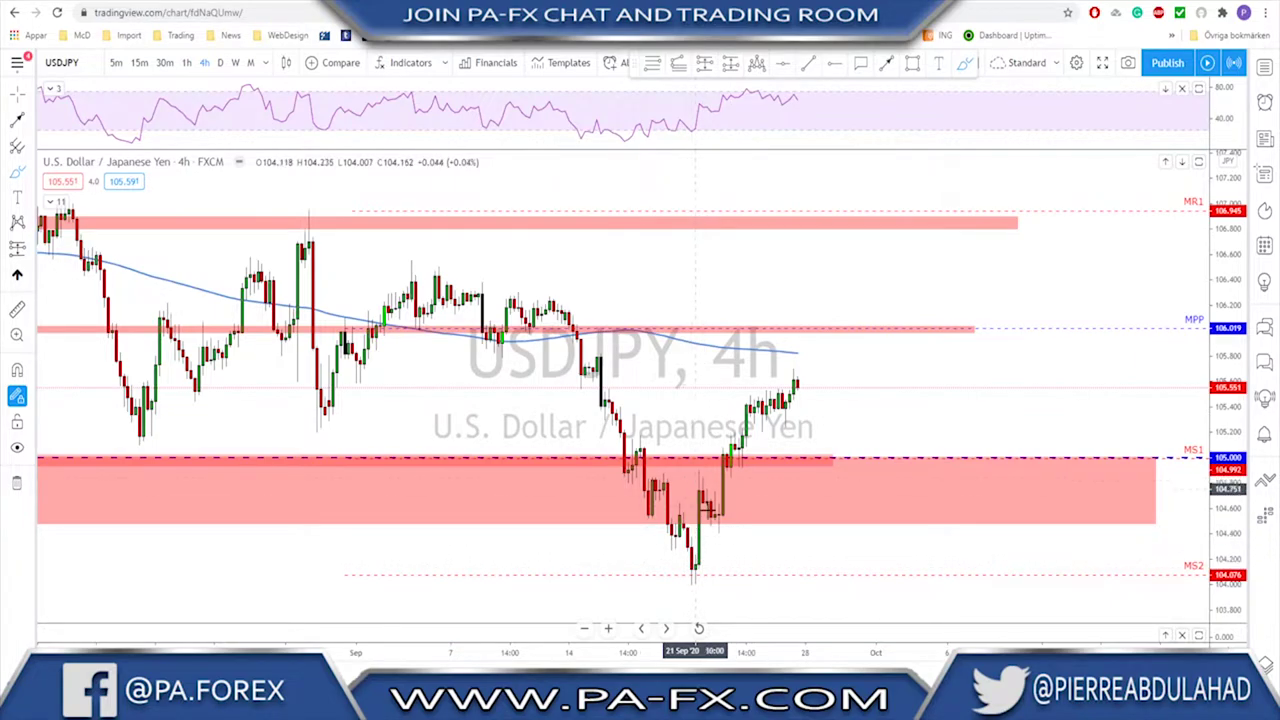
scroll(700, 490, "up", 2)
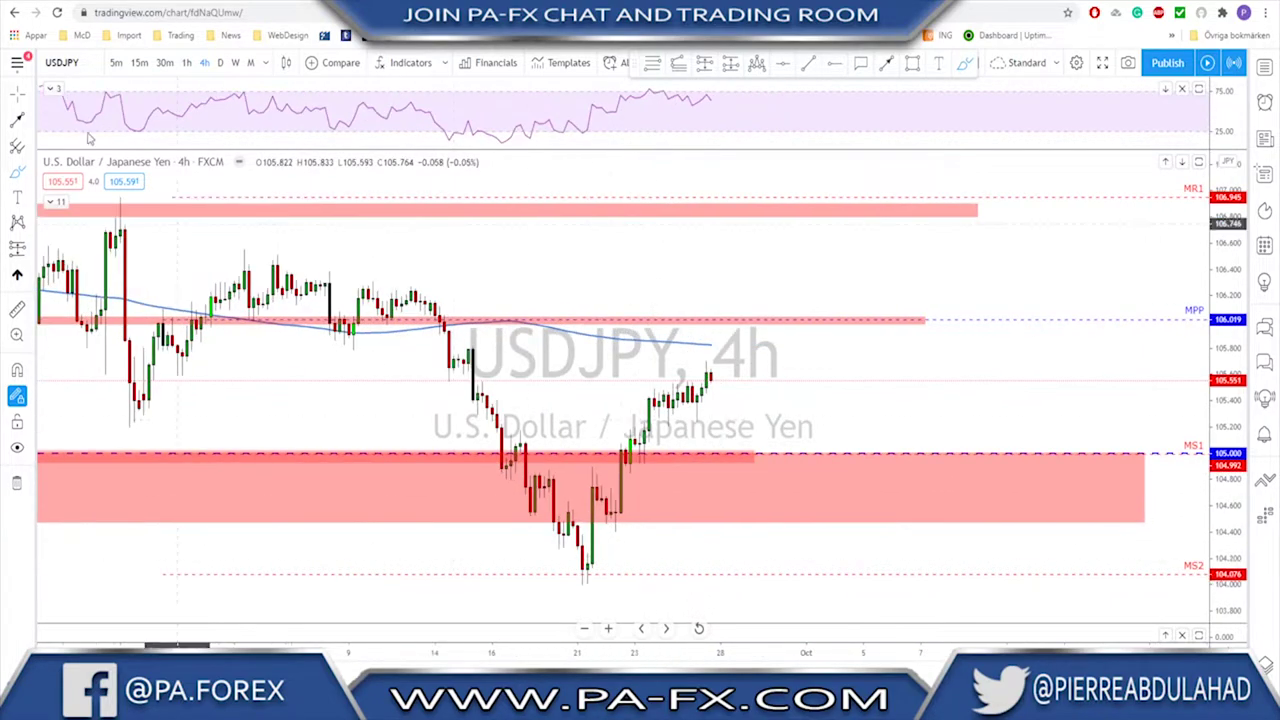
left_click(186, 62)
mouse_move(392, 578)
left_mouse_down()
mouse_move(428, 440)
mouse_move(458, 488)
mouse_move(482, 455)
mouse_move(490, 478)
mouse_move(540, 491)
left_mouse_up()
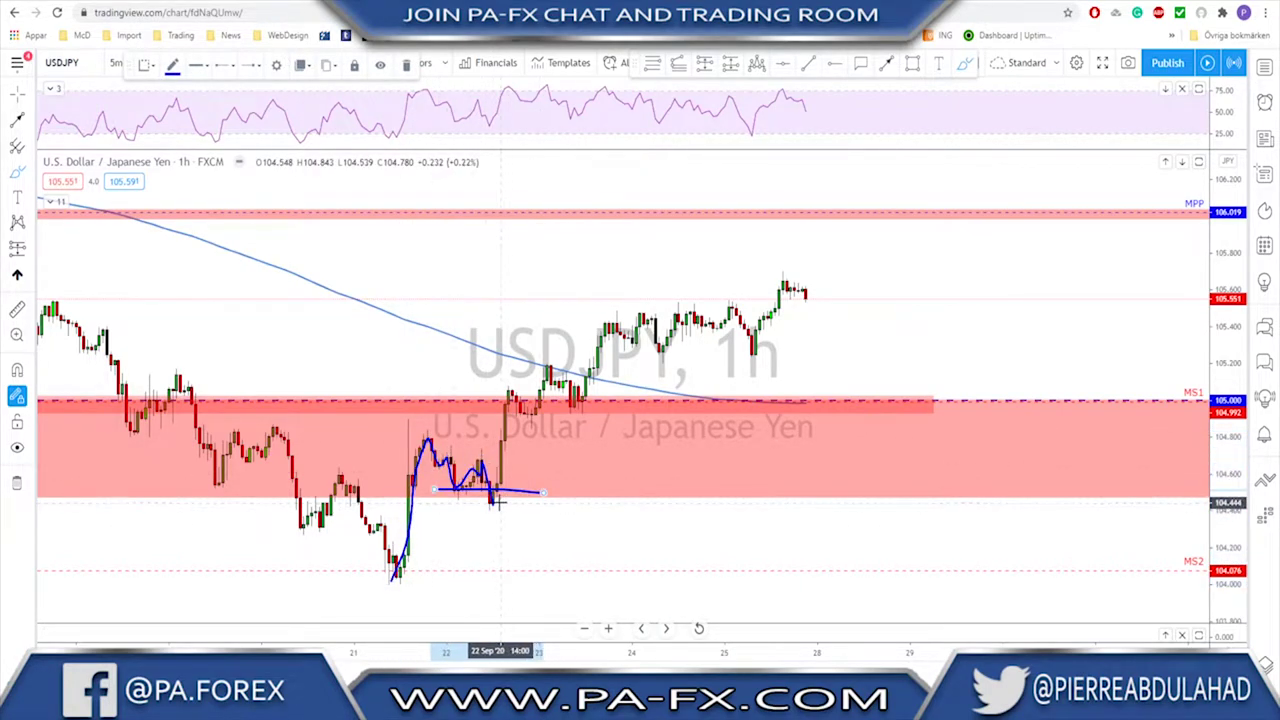
Show the traditional daily Pivots indicator on the USDJPY 1h chart and set its number of pivots back to 5.
left_click(55, 203)
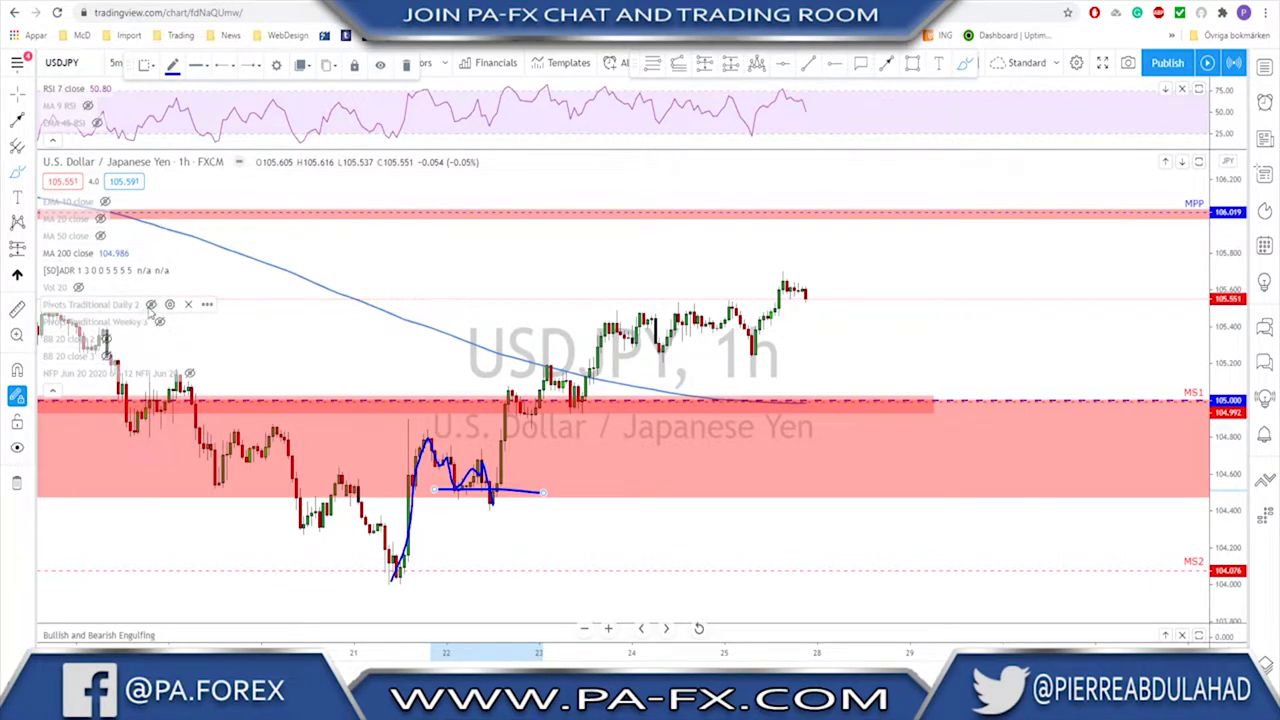
left_click(151, 304)
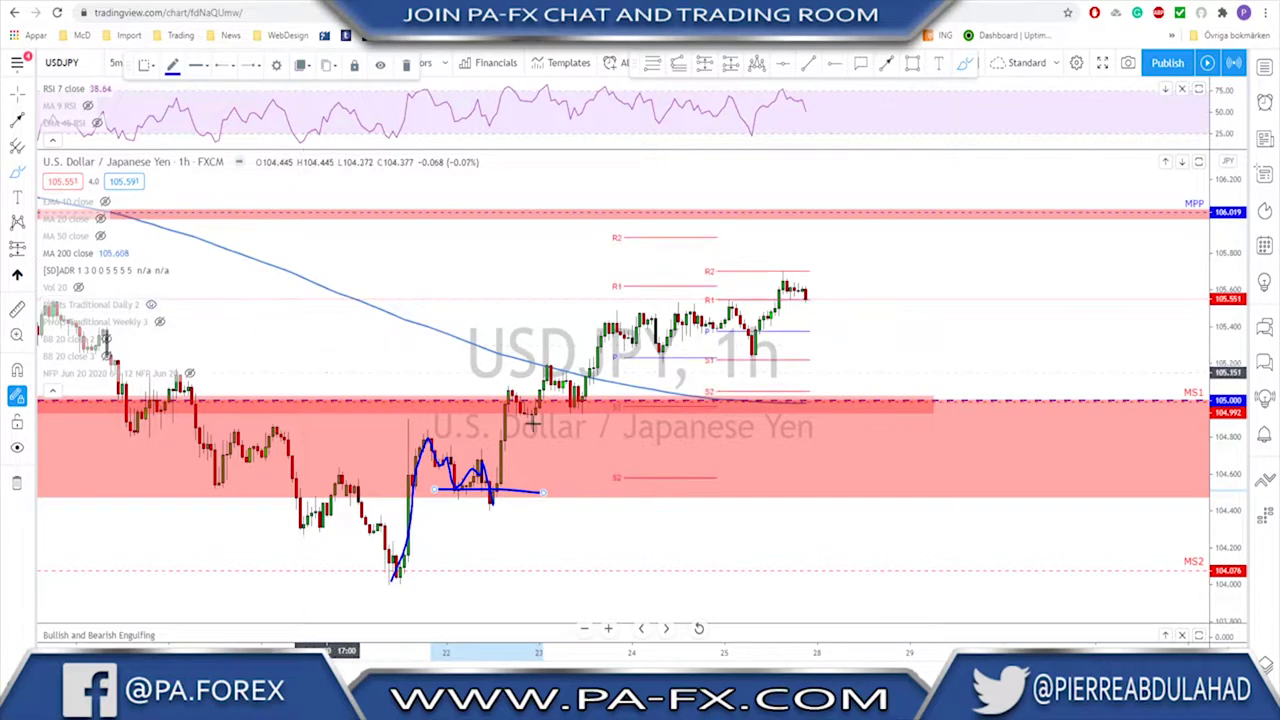
double_click(651, 292)
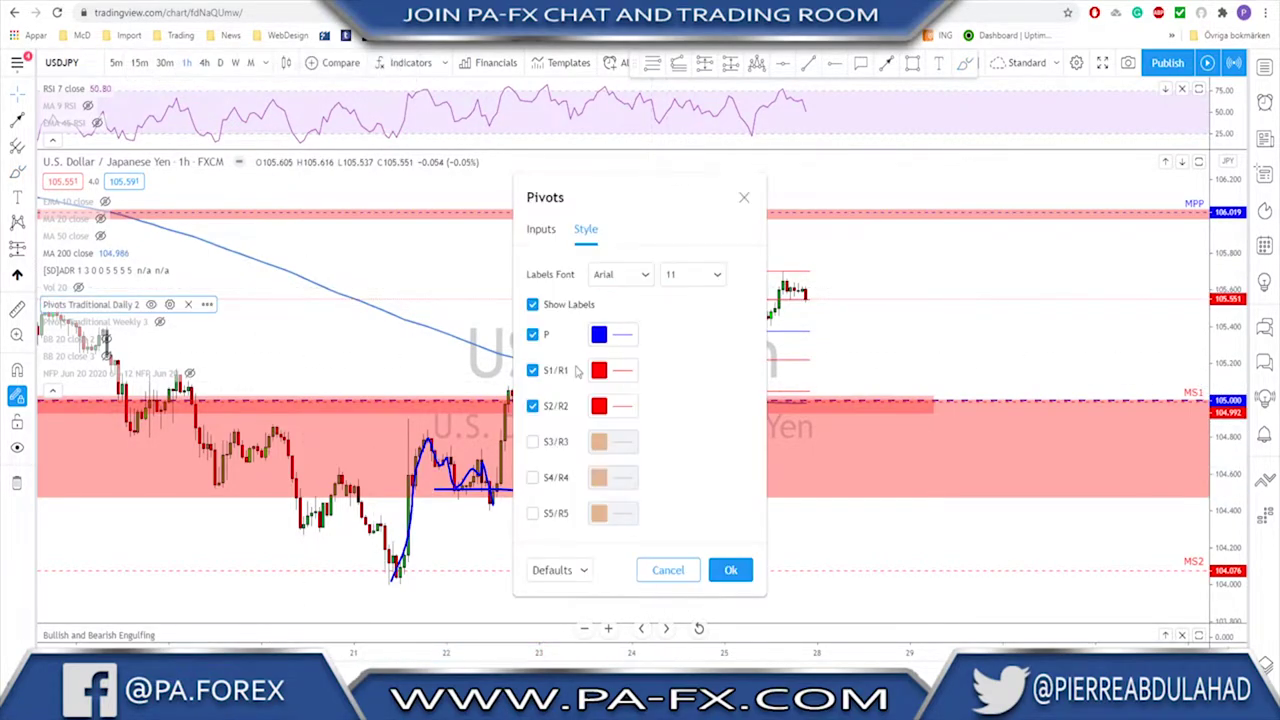
left_click(545, 231)
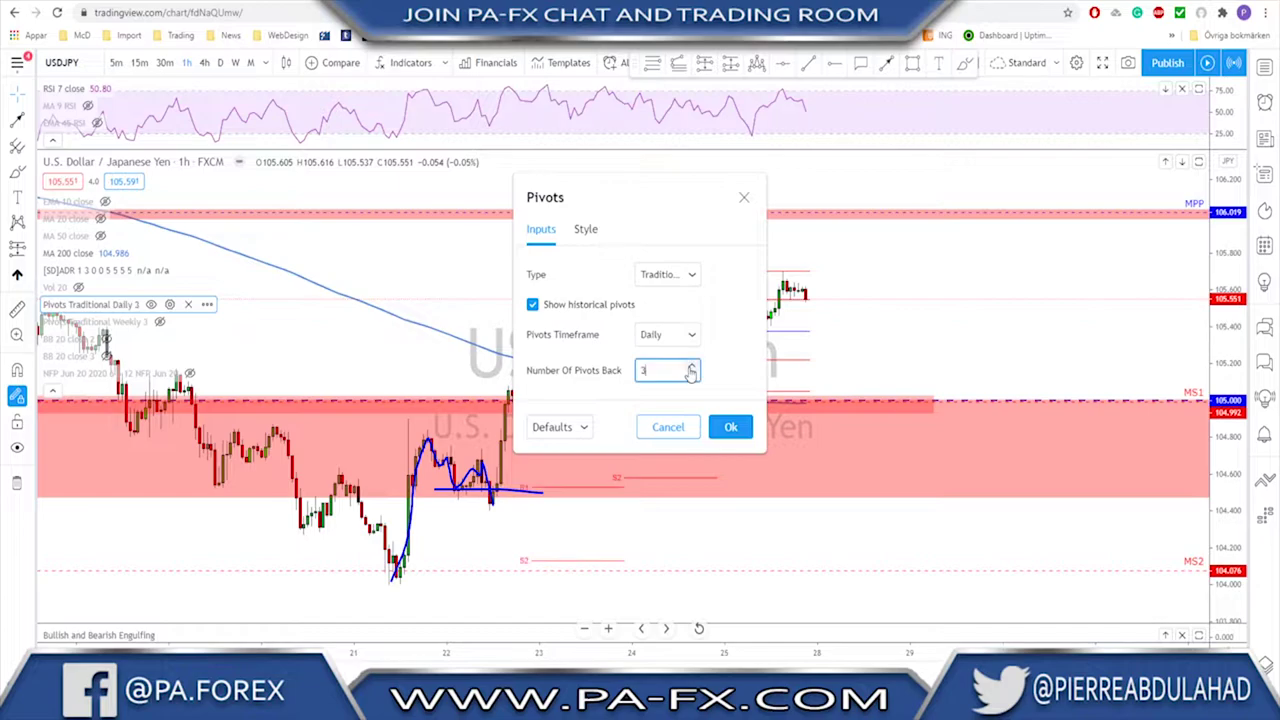
left_click(691, 368)
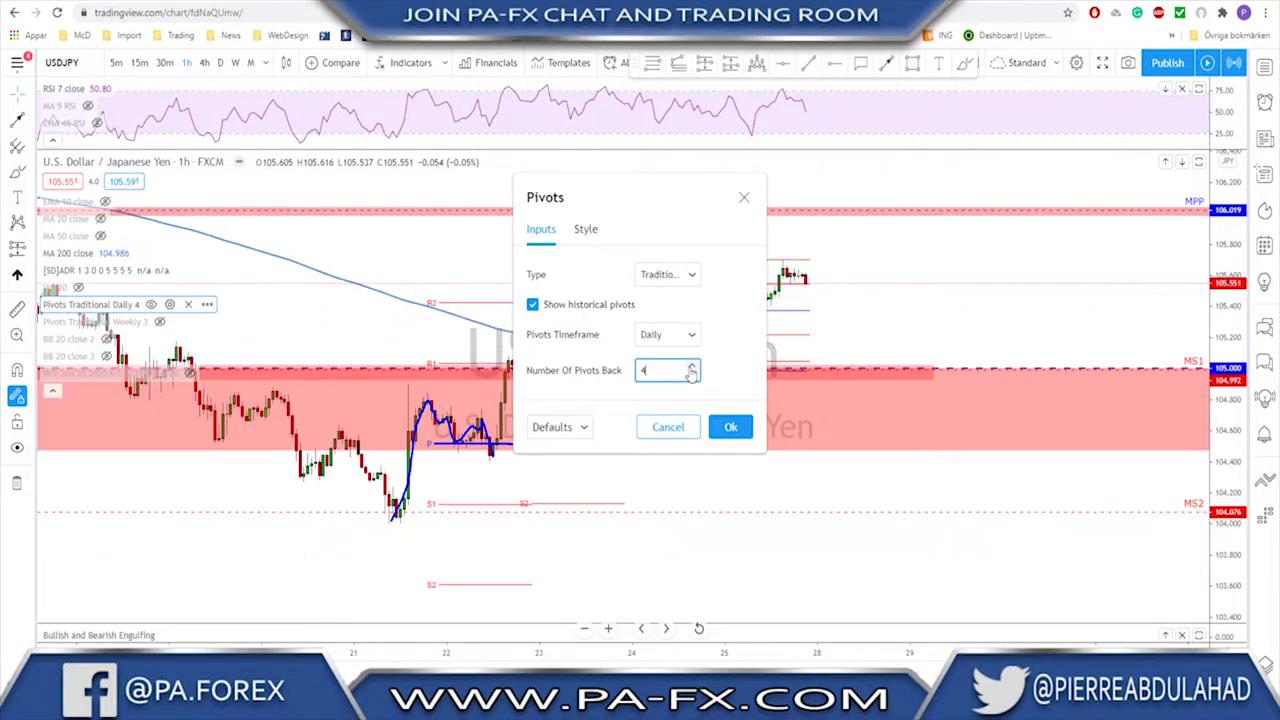
left_click(731, 427)
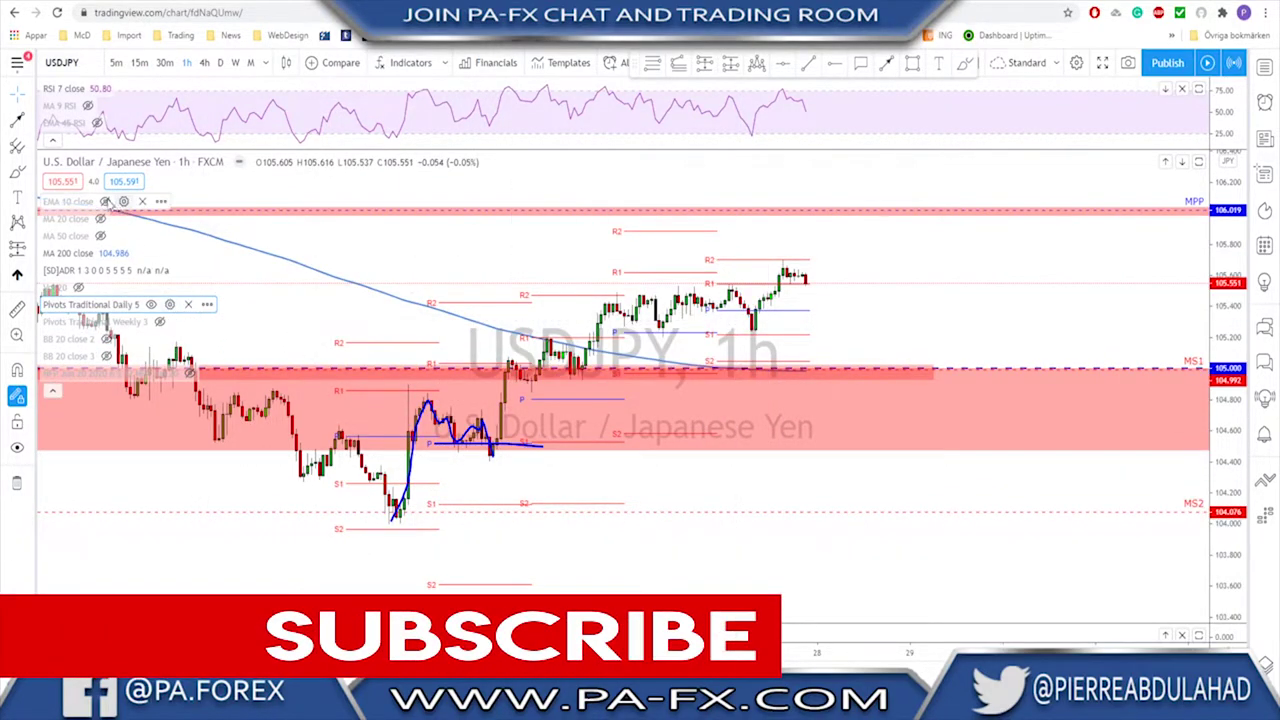
right_click(308, 425)
mouse_move(337, 449)
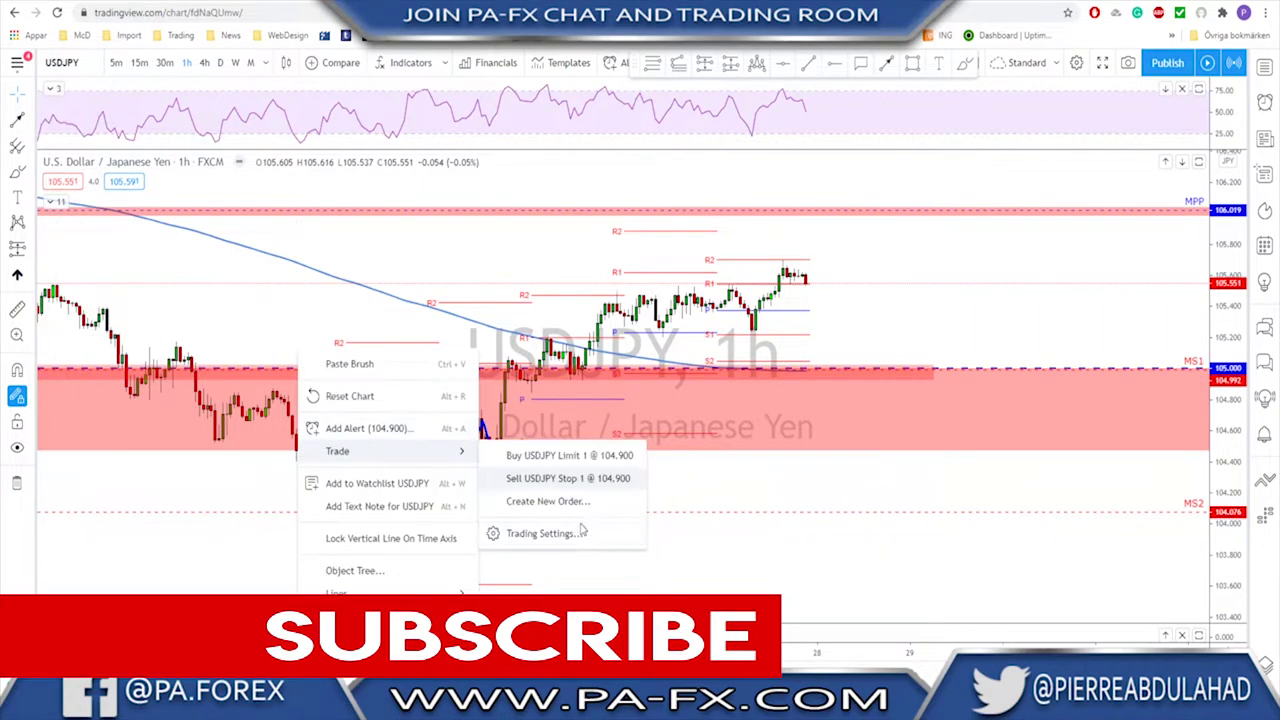
left_click(525, 531)
left_click(807, 617)
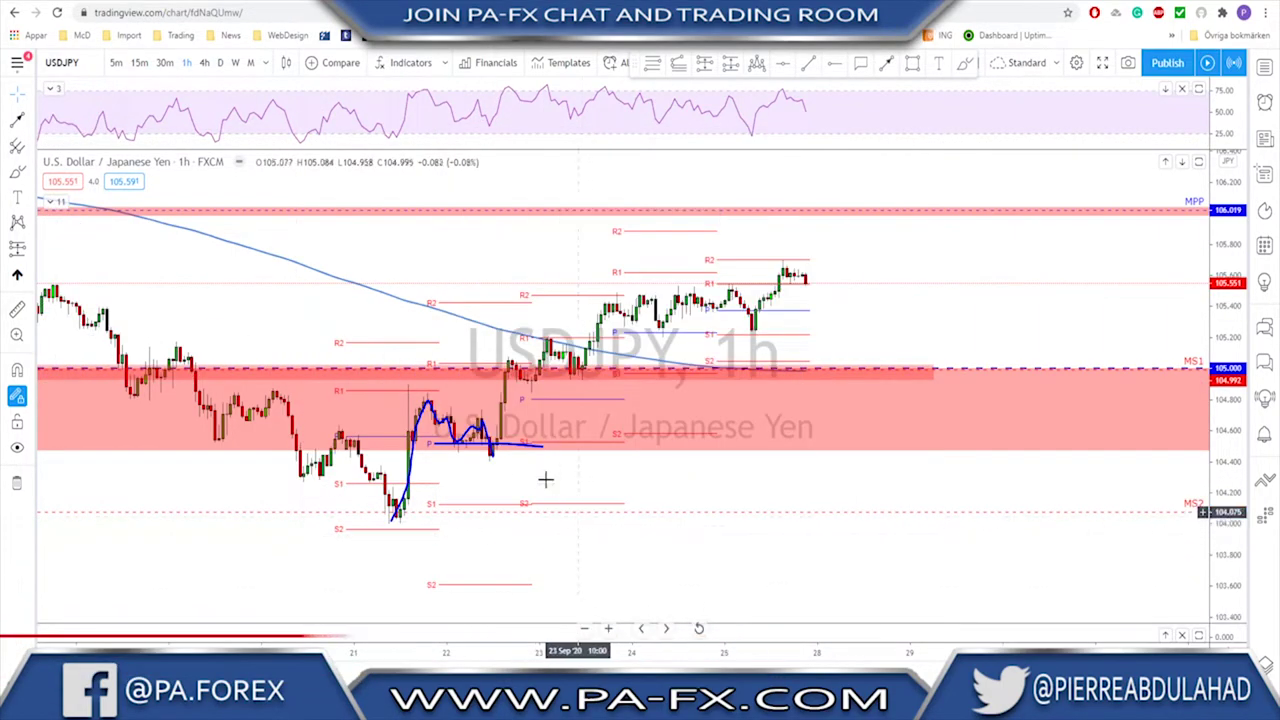
Delete the brushed line and price path on USDJPY 1h, and brush the 21 September rise and its pullback to the daily pivot.
left_click_drag(493, 445, 566, 477)
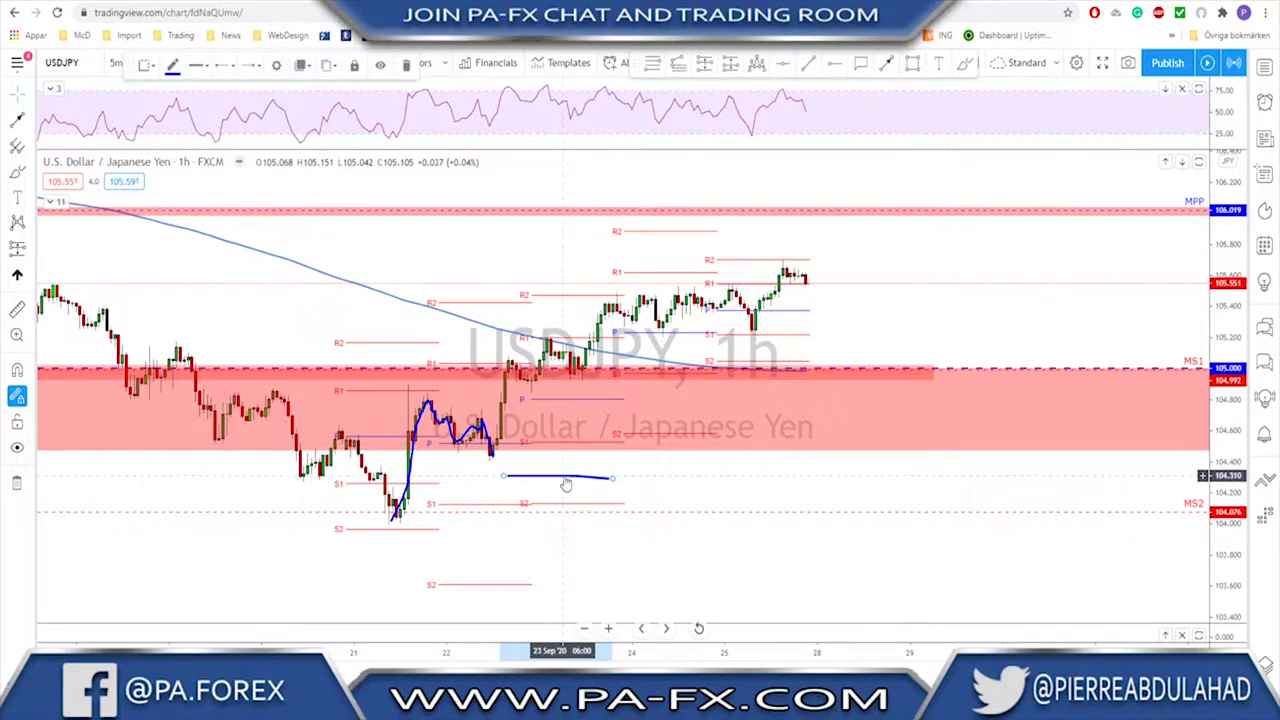
key("Delete")
left_click_drag(472, 430, 488, 471)
key("Delete")
left_click(963, 64)
left_click_drag(392, 522, 418, 410)
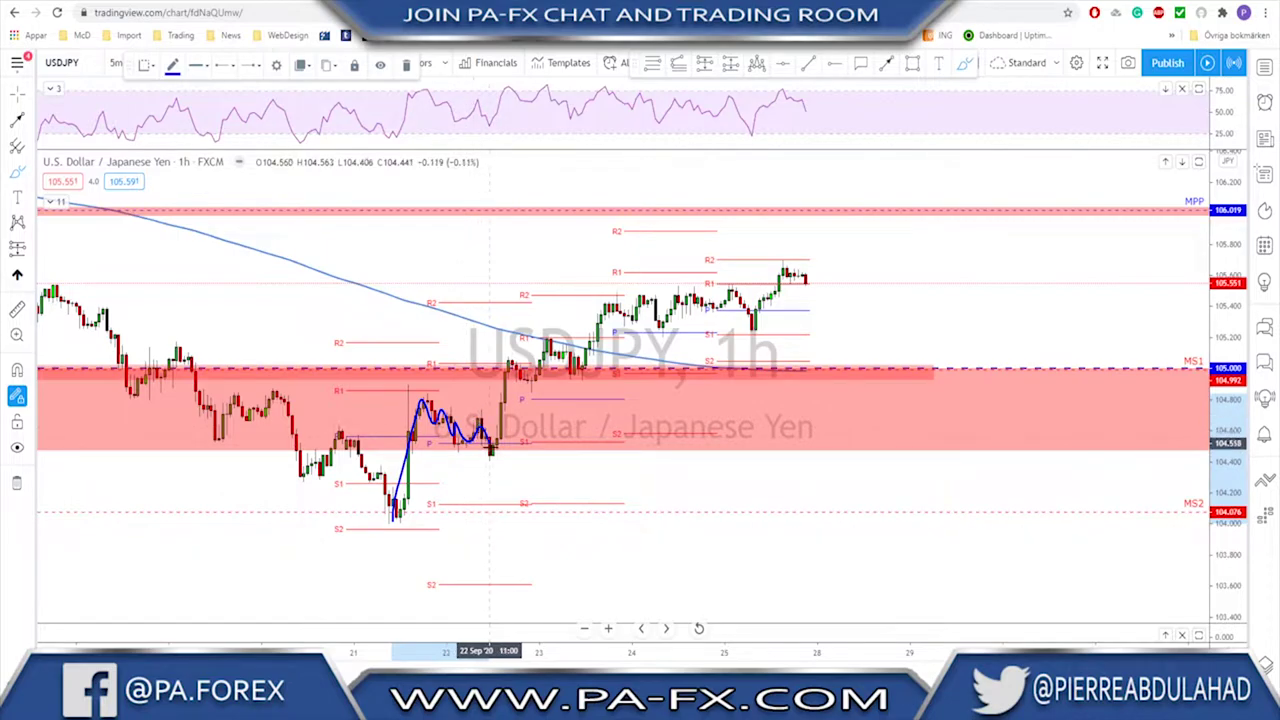
Brush a circle at the 22 September daily pivot and two falling lines enclosing the pullback on USDJPY 1h.
left_click_drag(445, 440, 424, 450)
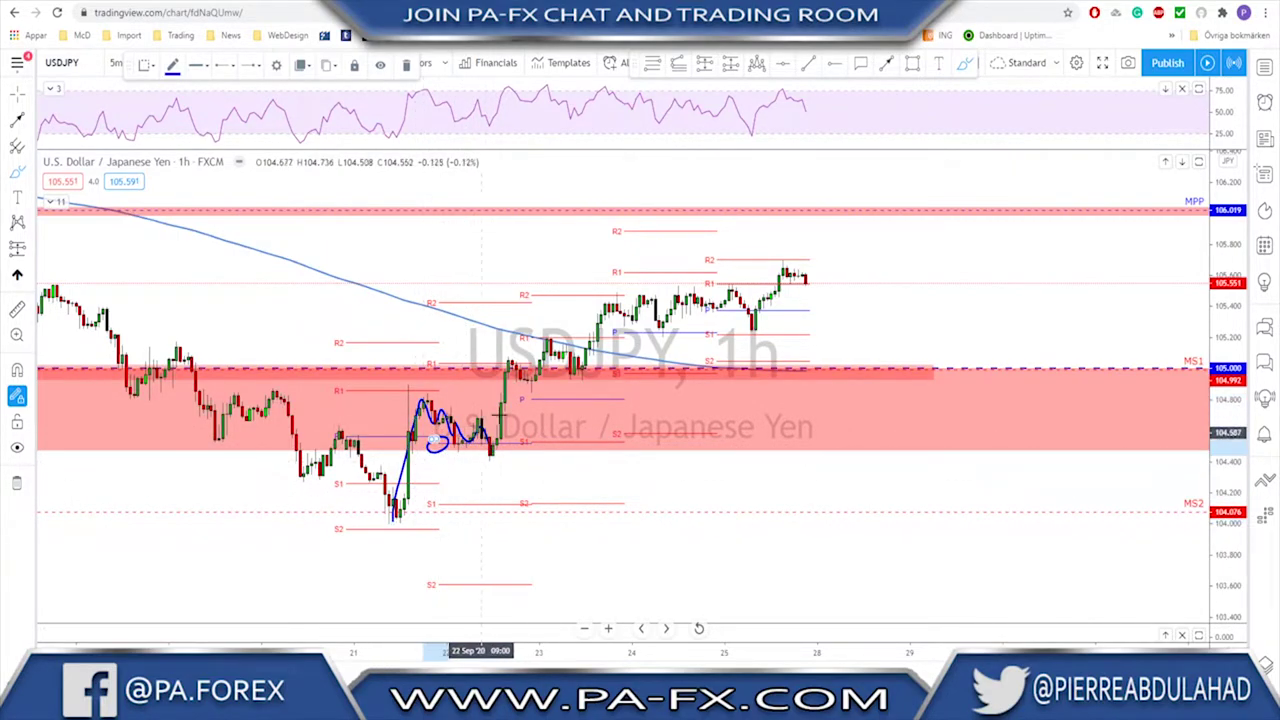
left_click_drag(423, 393, 482, 425)
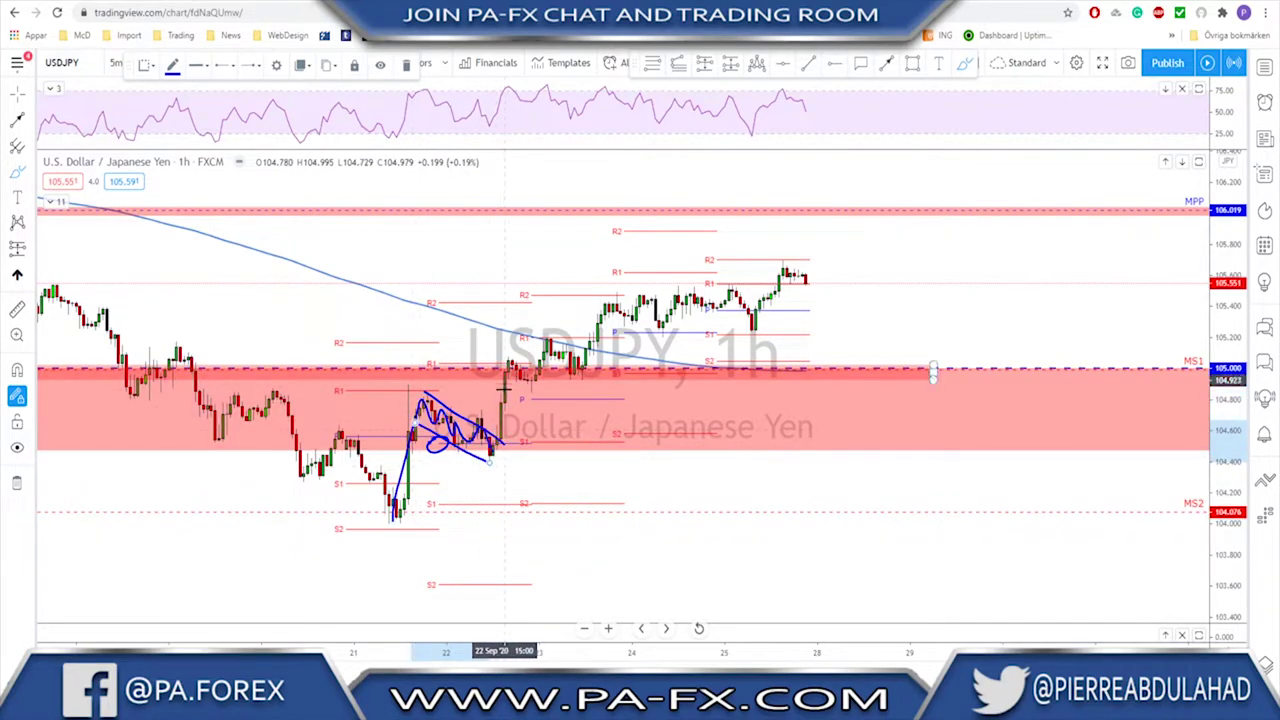
scroll(516, 443, "up", 1)
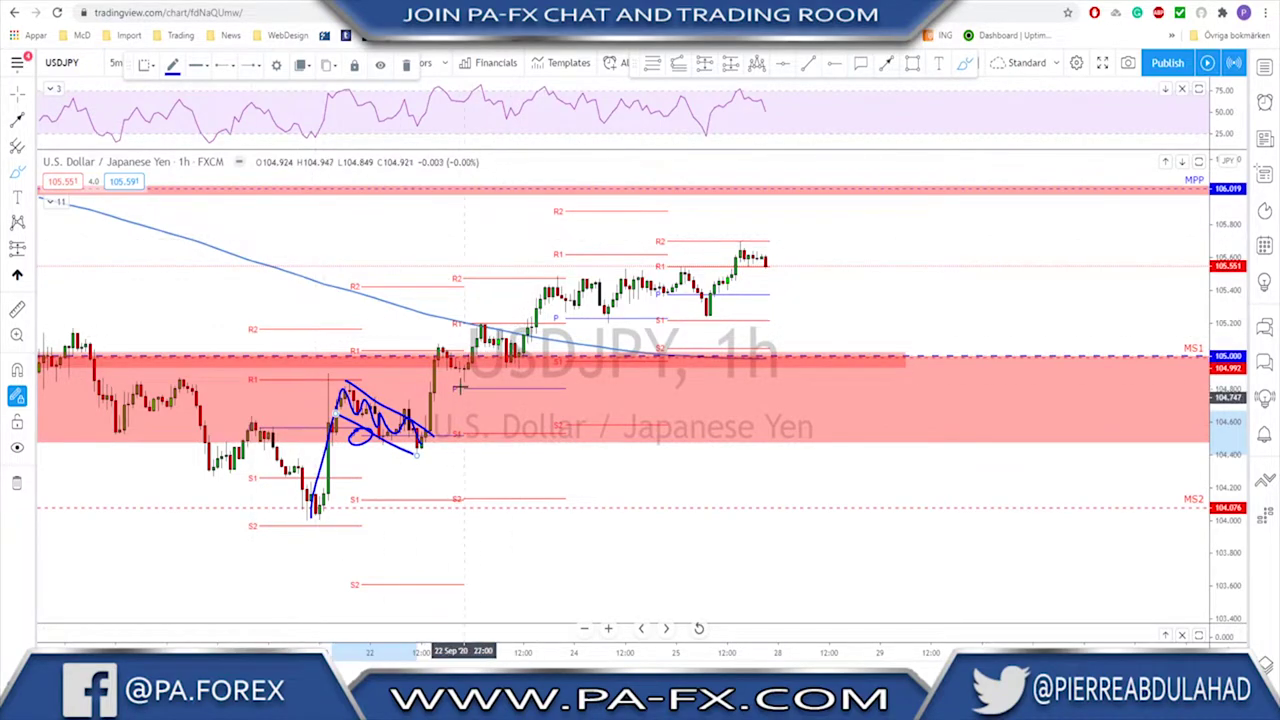
key("Escape")
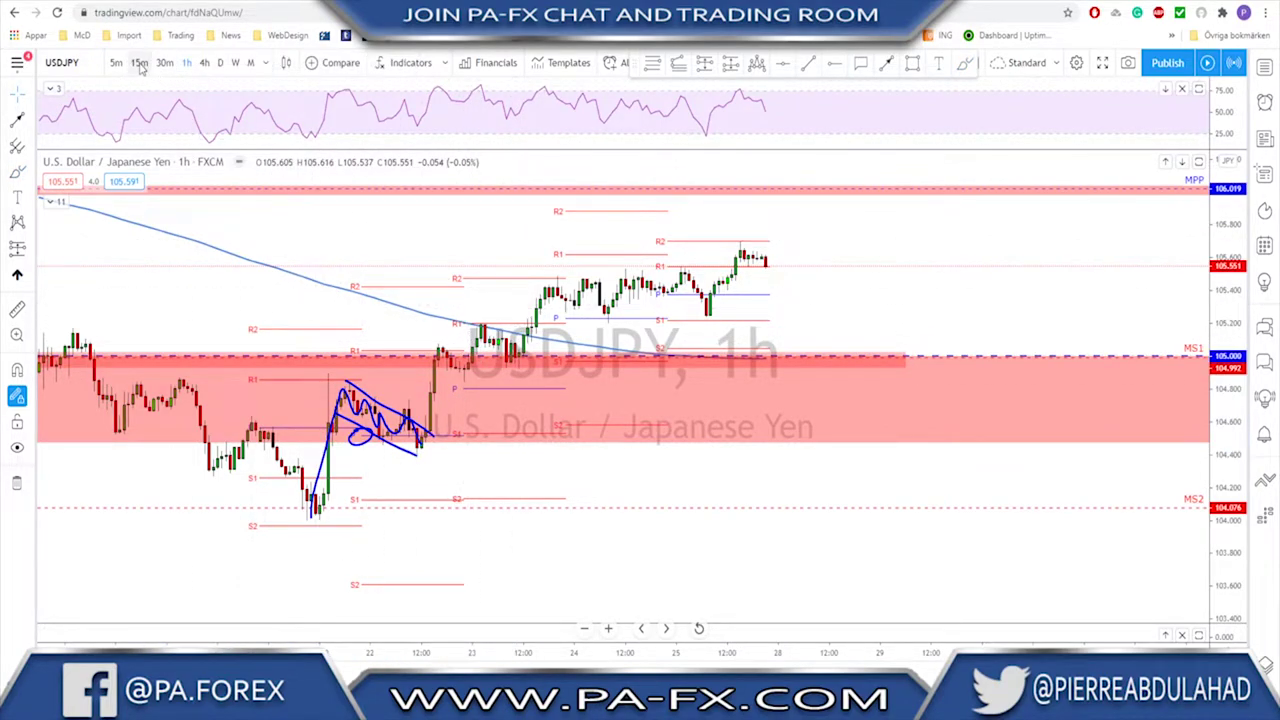
Set USDJPY to 15m and examine the 22–23 September price action around the 105.000 zone.
left_click(140, 63)
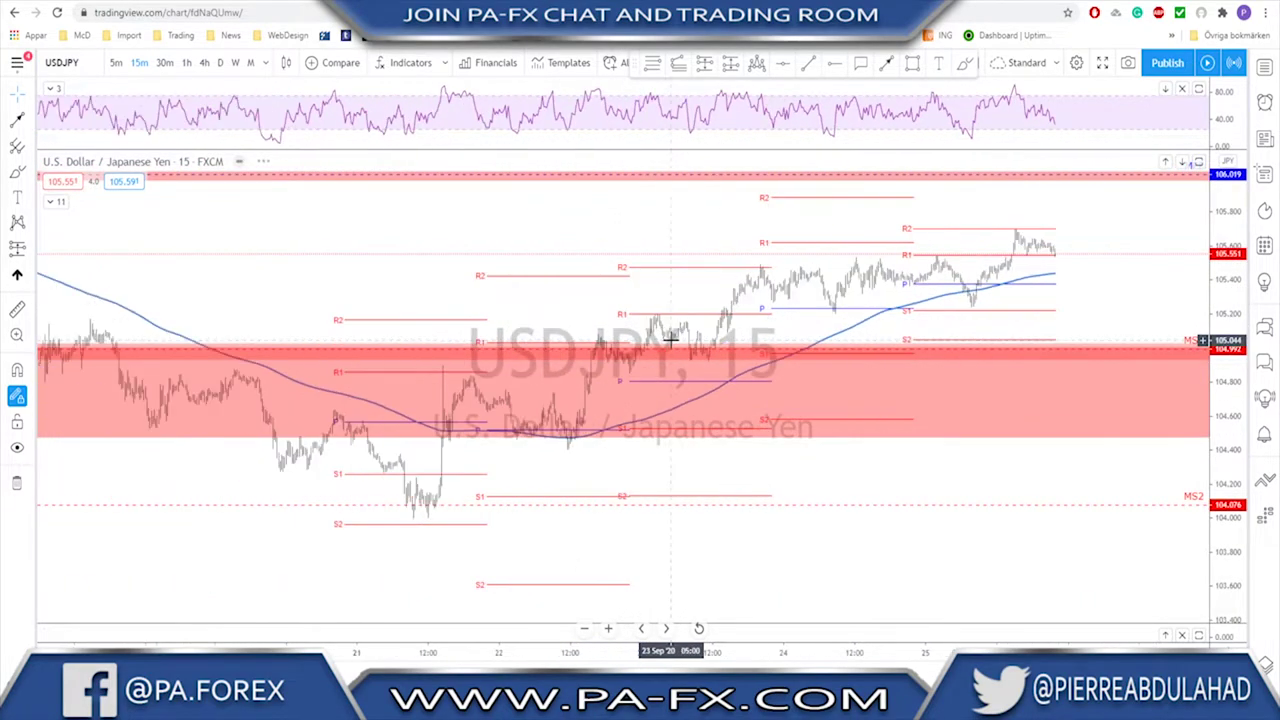
scroll(670, 340, "up", 1)
scroll(665, 360, "up", 1)
scroll(880, 340, "up", 1)
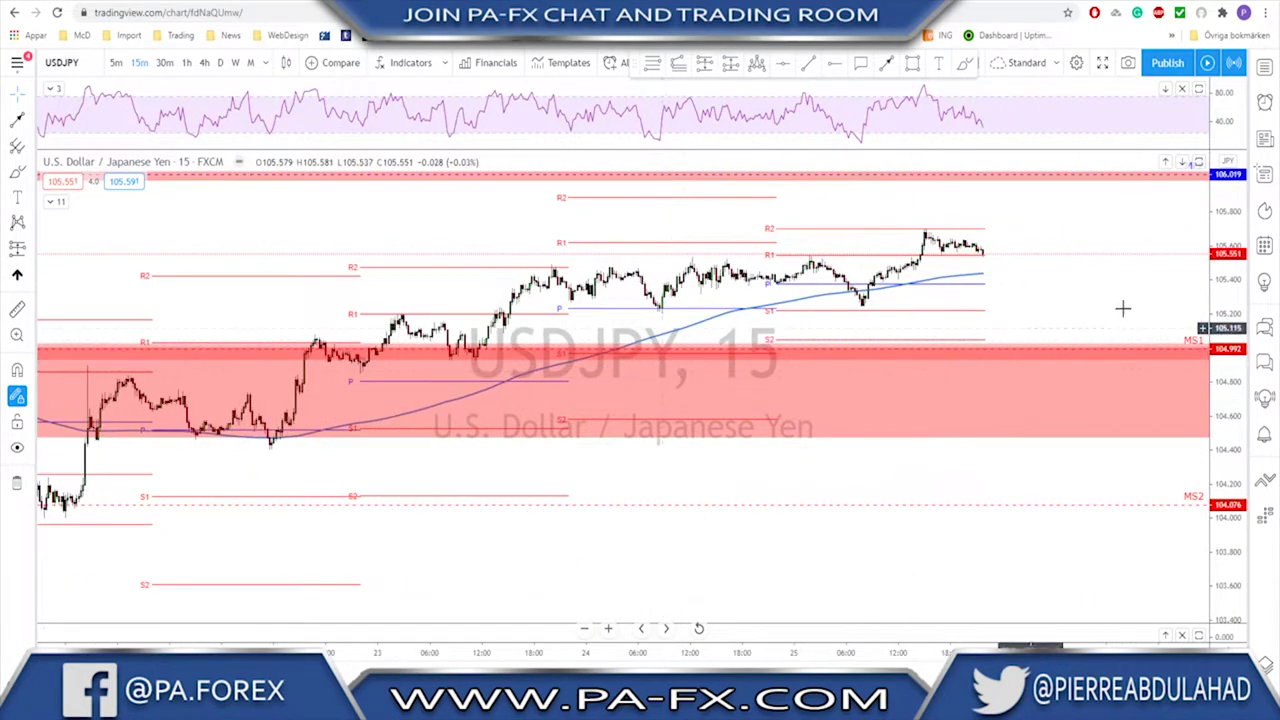
scroll(960, 360, "up", 1)
left_click_drag(1241, 482, 1232, 205)
scroll(400, 240, "down", 1)
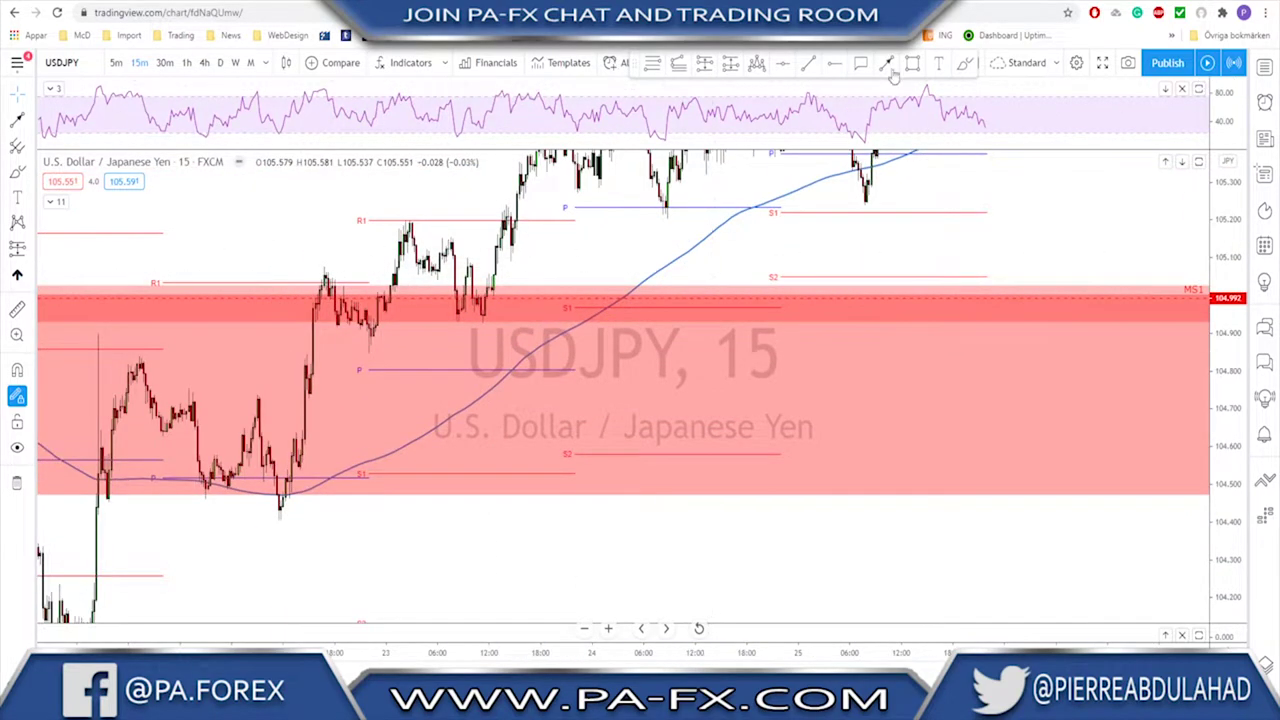
Brush the late 22 September pullback channel, the rise to daily R1 and the 23 September double bottom with its neckline.
left_click(965, 62)
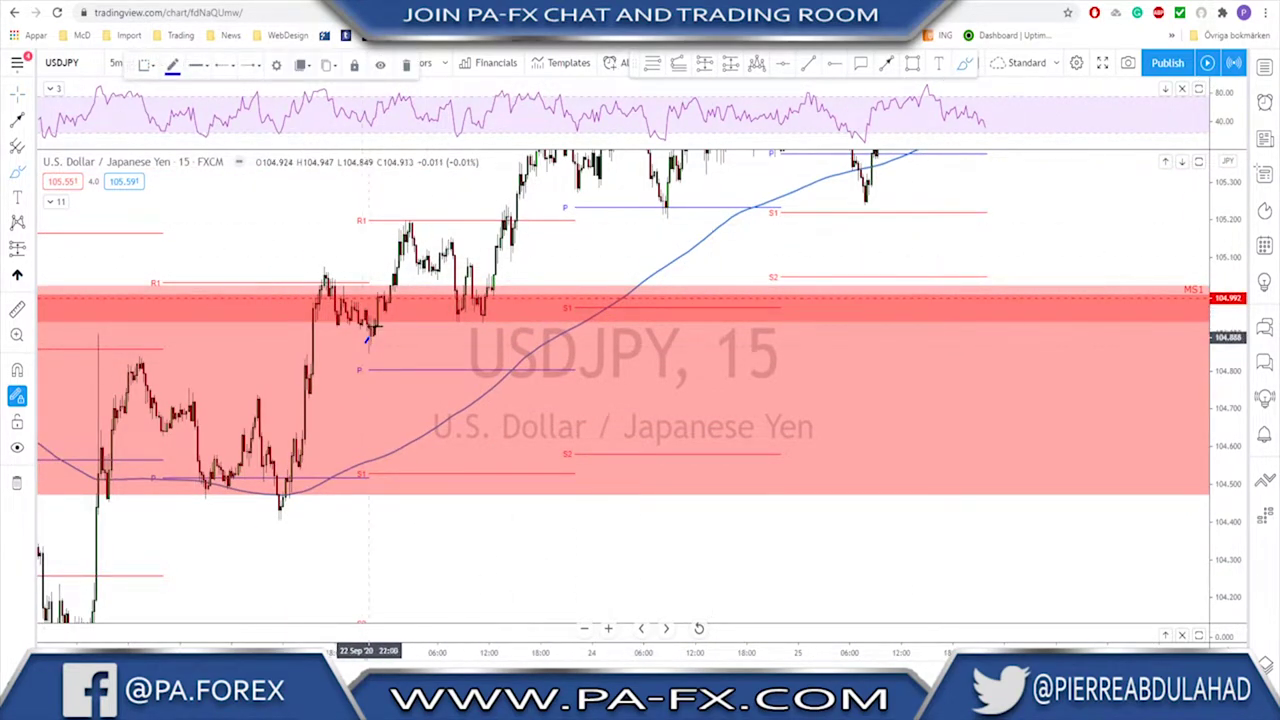
left_click_drag(367, 345, 409, 222)
mouse_move(312, 271)
left_mouse_down()
mouse_move(355, 281)
mouse_move(379, 313)
left_mouse_up()
left_click_drag(299, 303, 362, 346)
mouse_move(463, 320)
left_mouse_down()
mouse_move(469, 268)
mouse_move(482, 318)
mouse_move(502, 263)
left_mouse_up()
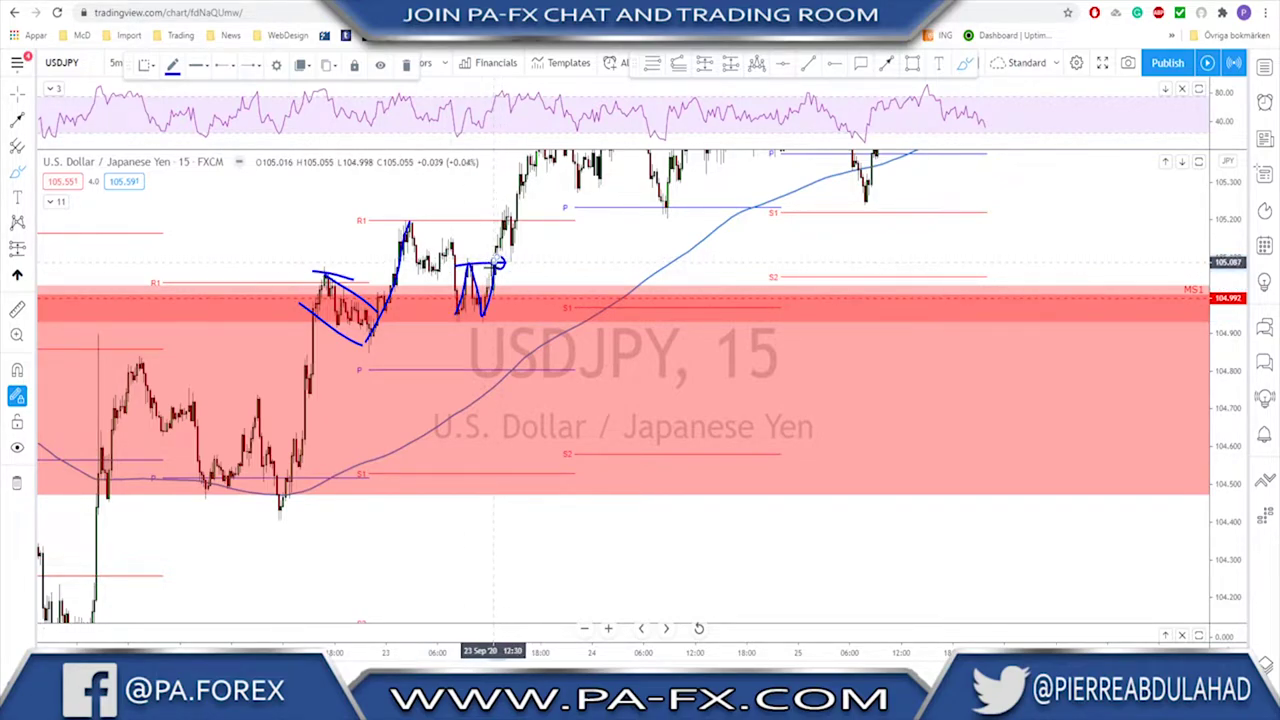
scroll(497, 263, "up", 2)
scroll(271, 245, "down", 2)
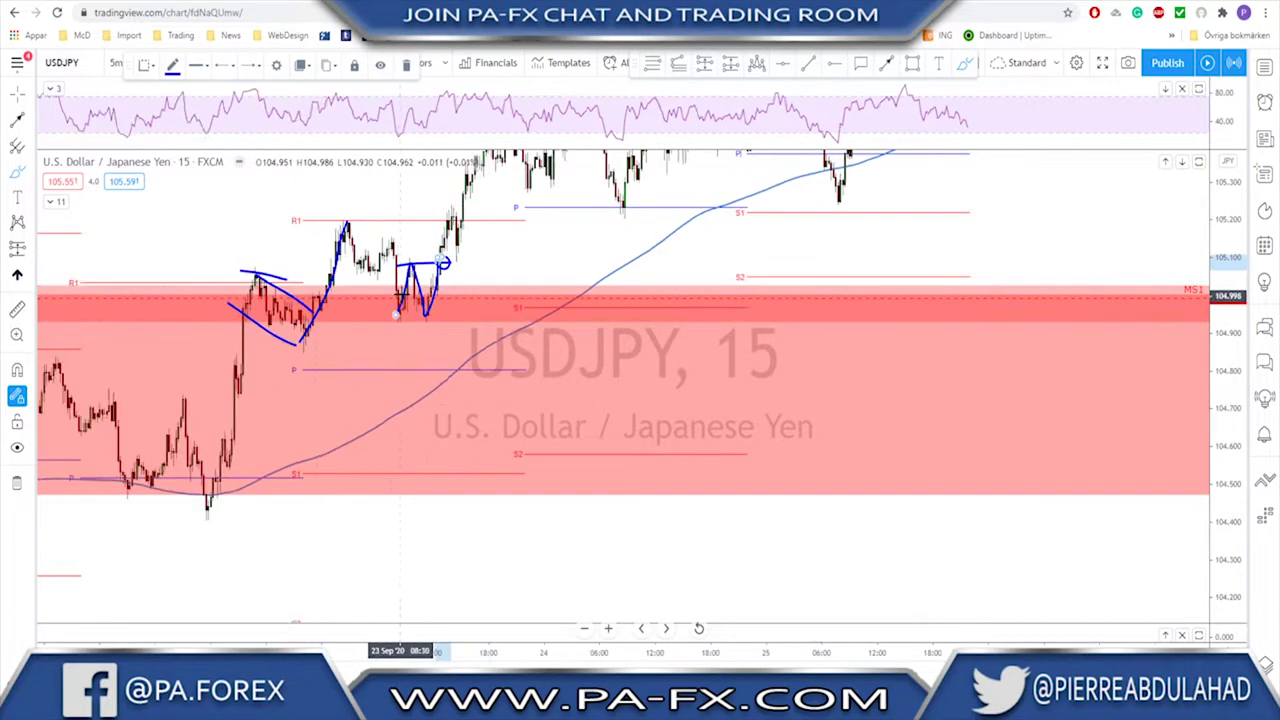
Undo the brush strokes, set USDJPY back to 1h and clear the remaining marks on the 21–22 September move.
key("ctrl+z")
key("ctrl+z")
key("ctrl+z")
key("ctrl+z")
key("ctrl+z")
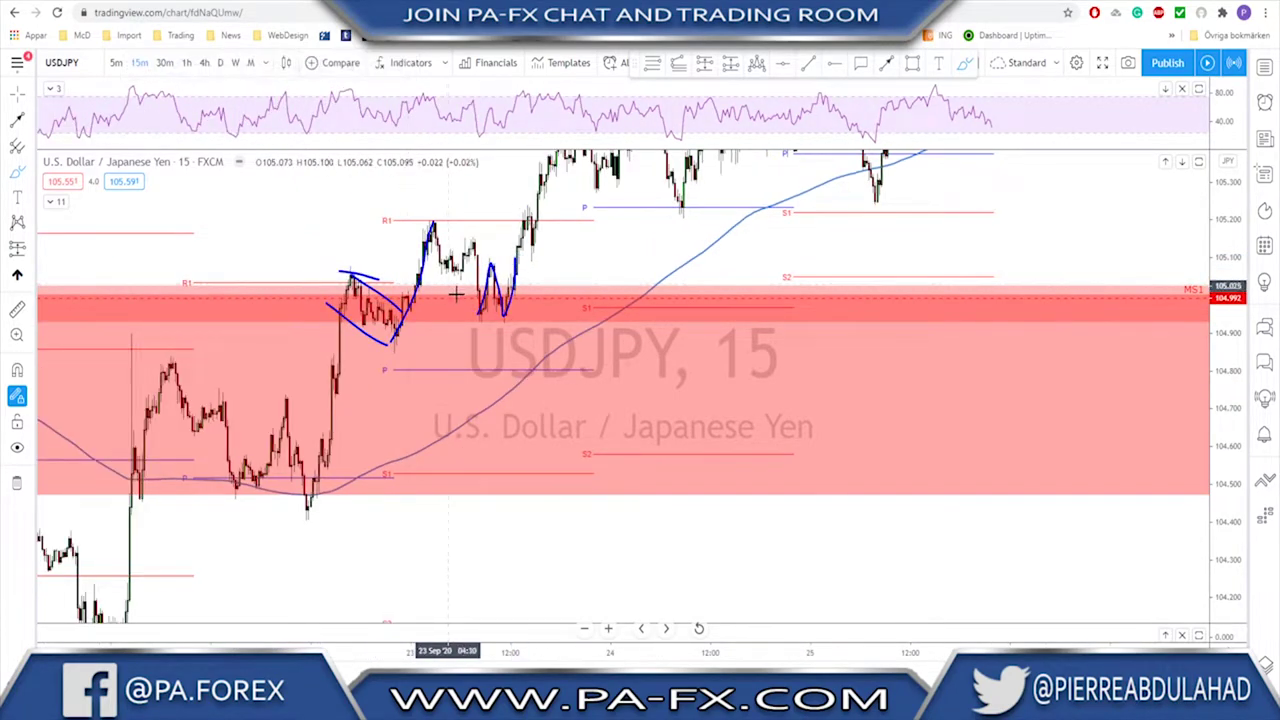
left_click(186, 63)
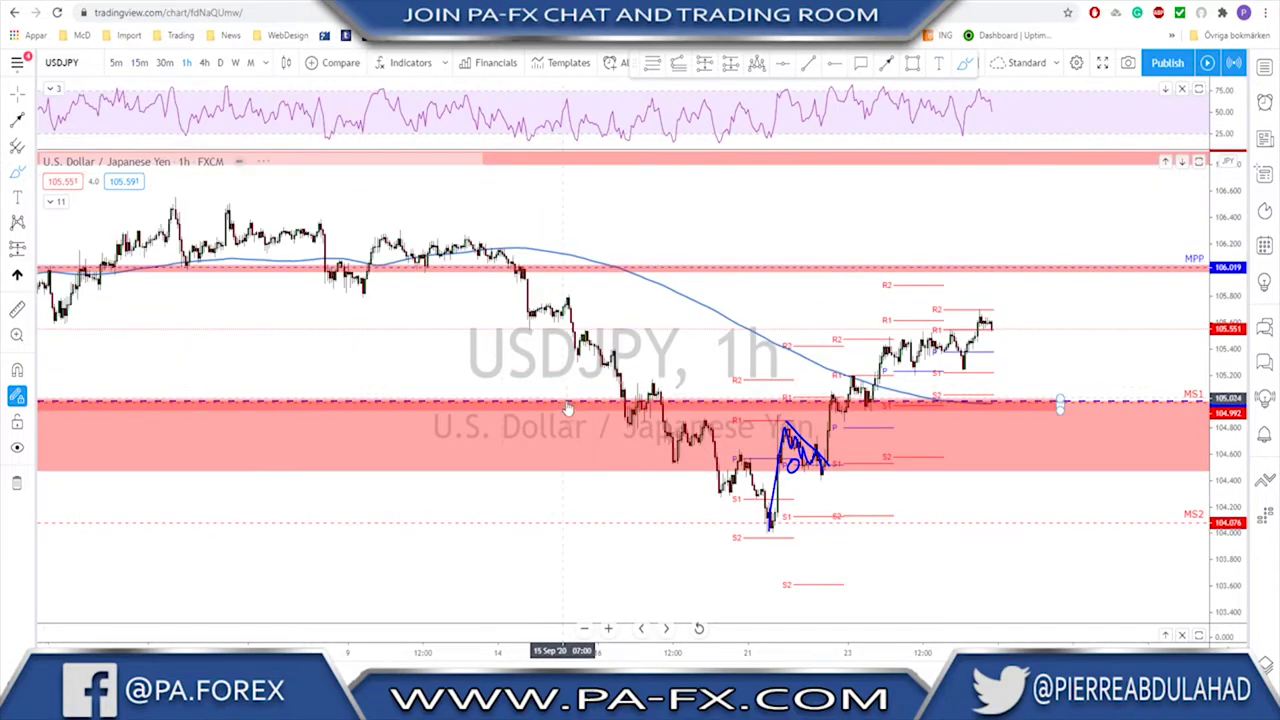
scroll(500, 356, "up", 3)
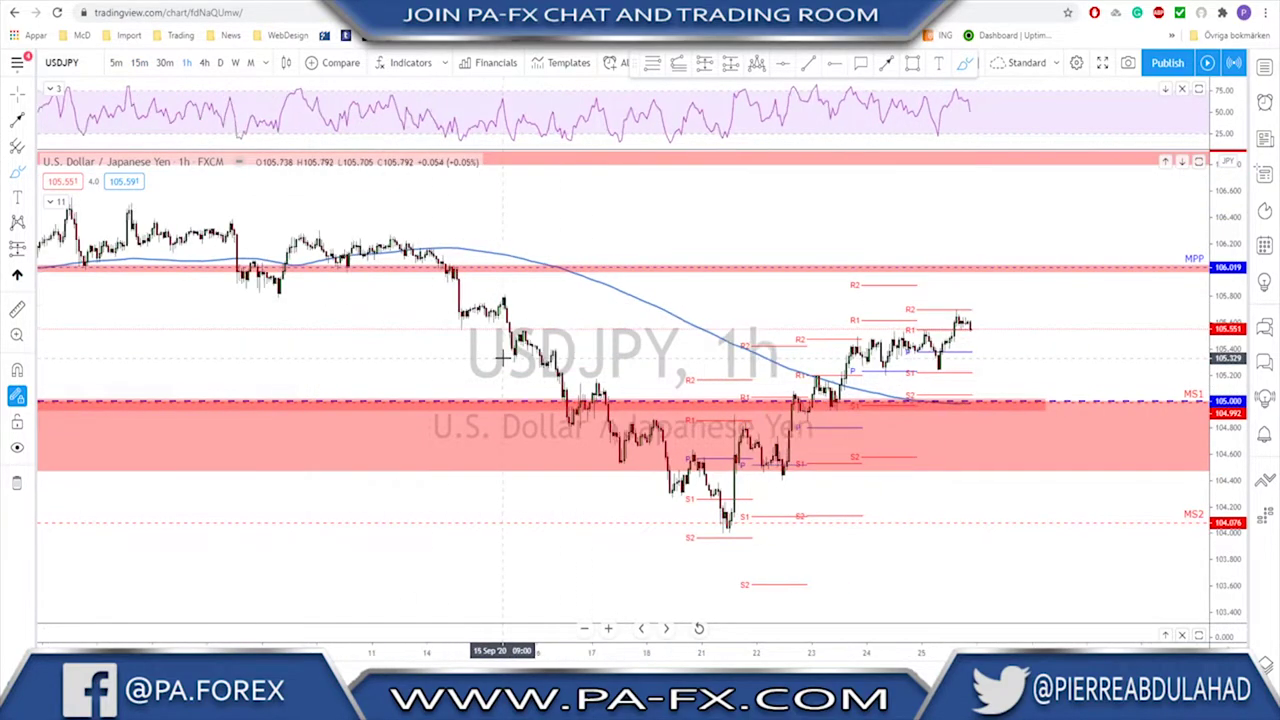
Hide the traditional daily Pivots indicator on the USDJPY 1h chart and collapse the indicator list.
left_click(60, 203)
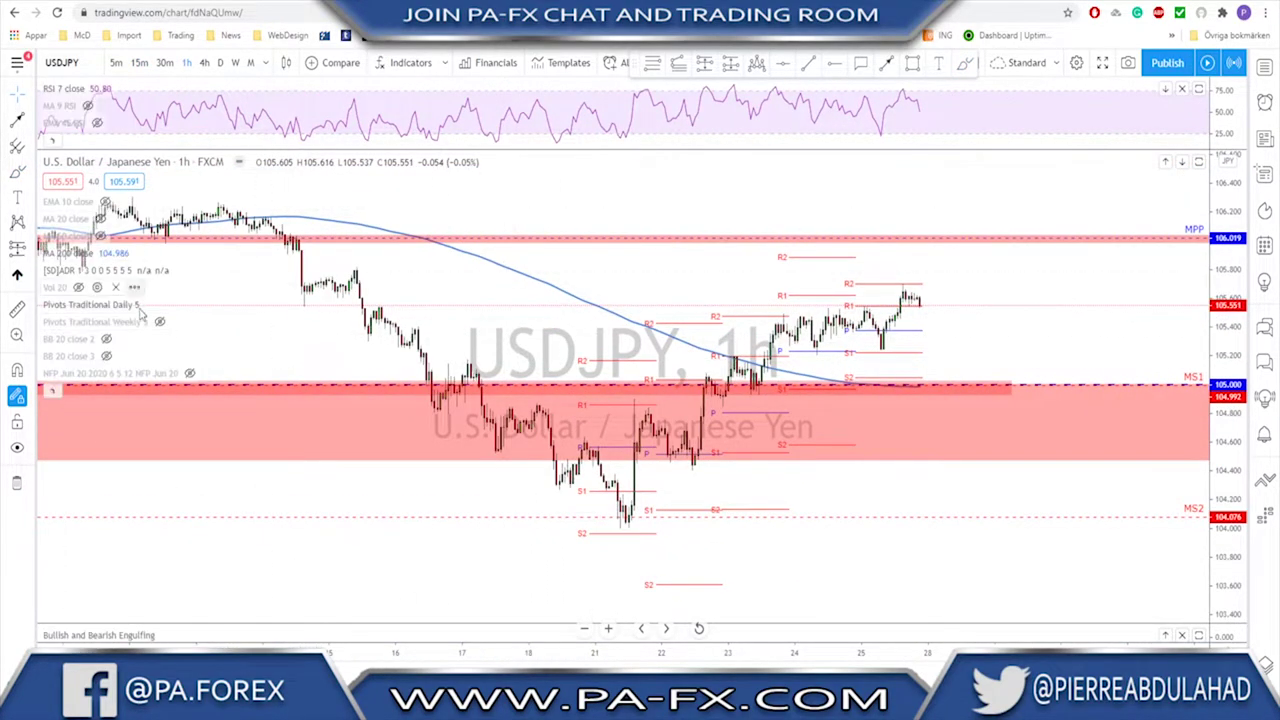
left_click(151, 304)
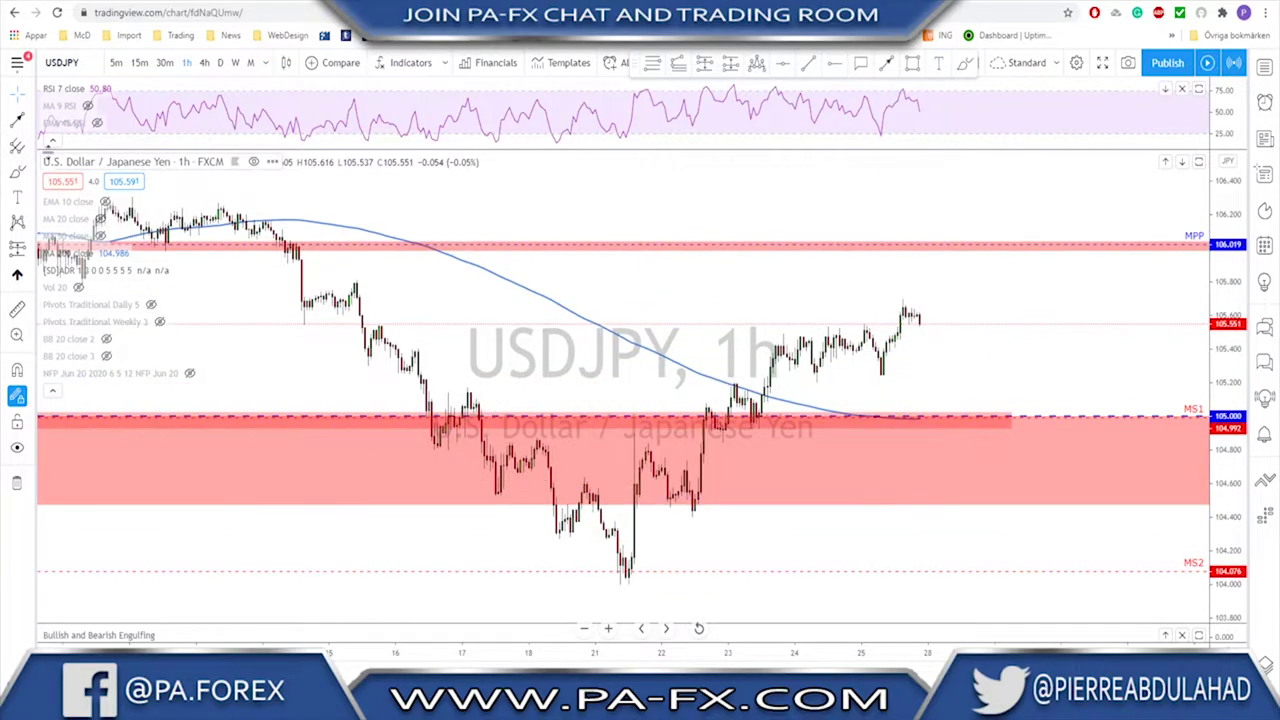
left_click(53, 141)
scroll(865, 457, "up", 3)
scroll(843, 371, "down", 2)
scroll(772, 410, "up", 1)
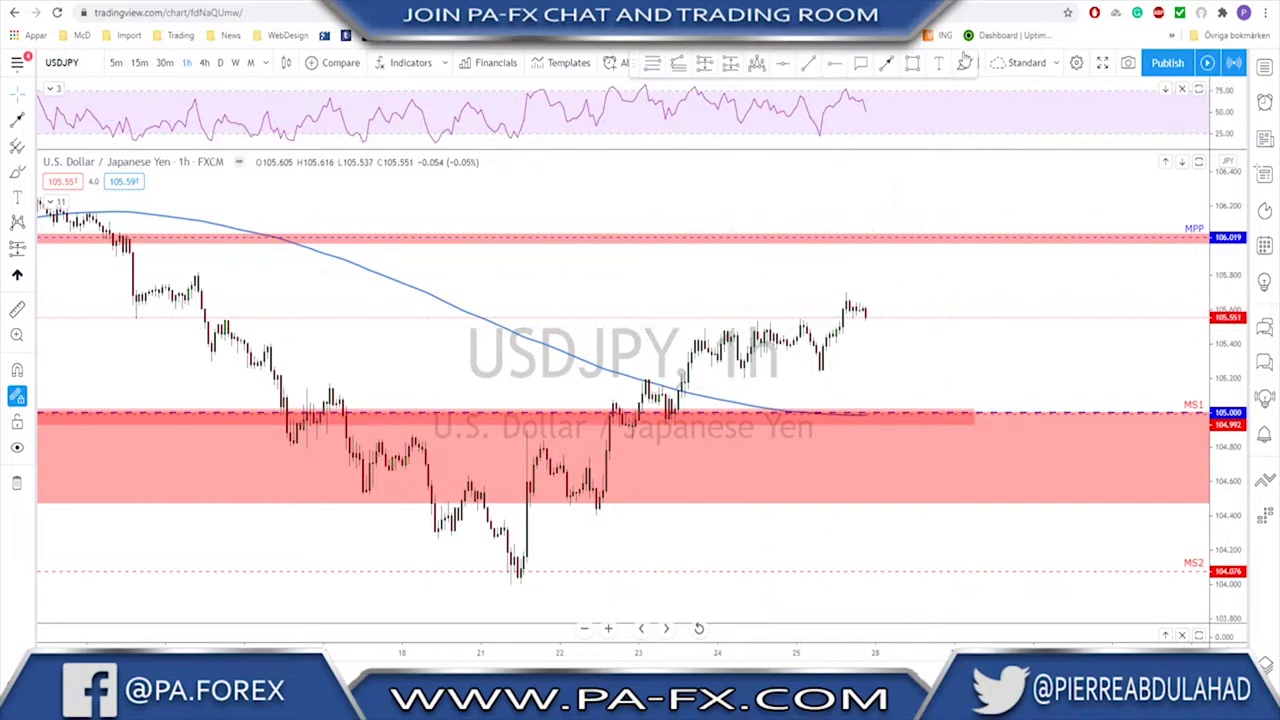
Brush a projected drop from USDJPY's last price to the 105.000 zone and a rebound, circle the turning point, and undo both.
left_click(965, 62)
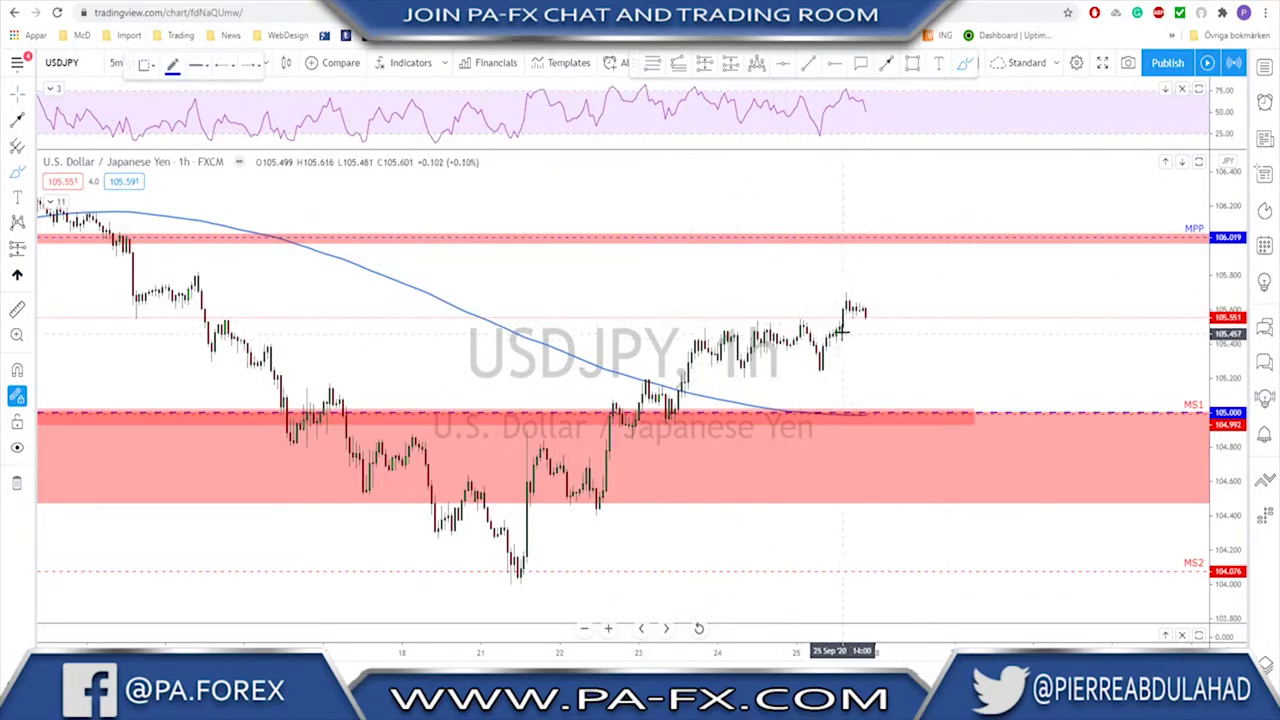
mouse_move(865, 309)
left_mouse_down()
mouse_move(900, 417)
mouse_move(929, 286)
left_mouse_up()
left_click_drag(920, 400, 902, 403)
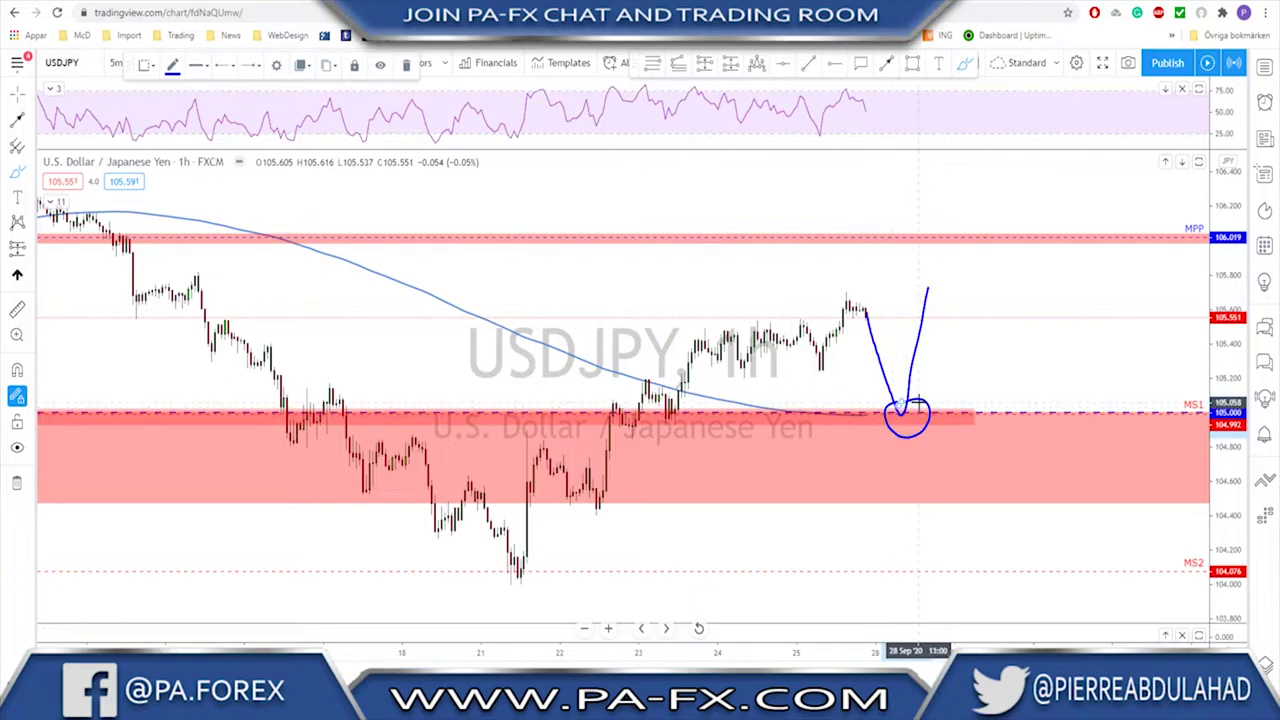
key("ctrl+z")
key("ctrl+z")
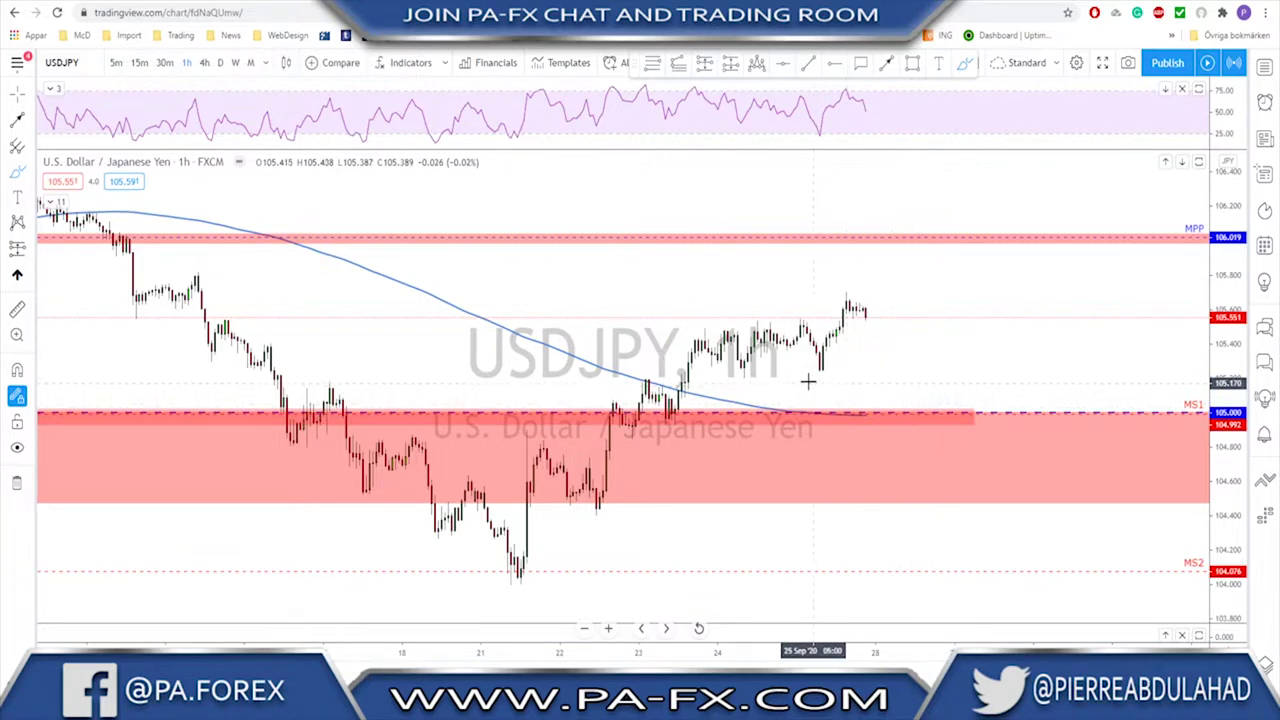
Try brushing marks over USDJPY's 23–25 September sideways range and undo each one.
left_click_drag(677, 372, 897, 364)
key("ctrl+z")
left_click_drag(820, 363, 823, 366)
key("ctrl+z")
Draw a rectangle over USDJPY's 23–25 September range and an arrow from about 105.640 down to 105.000.
left_click(912, 62)
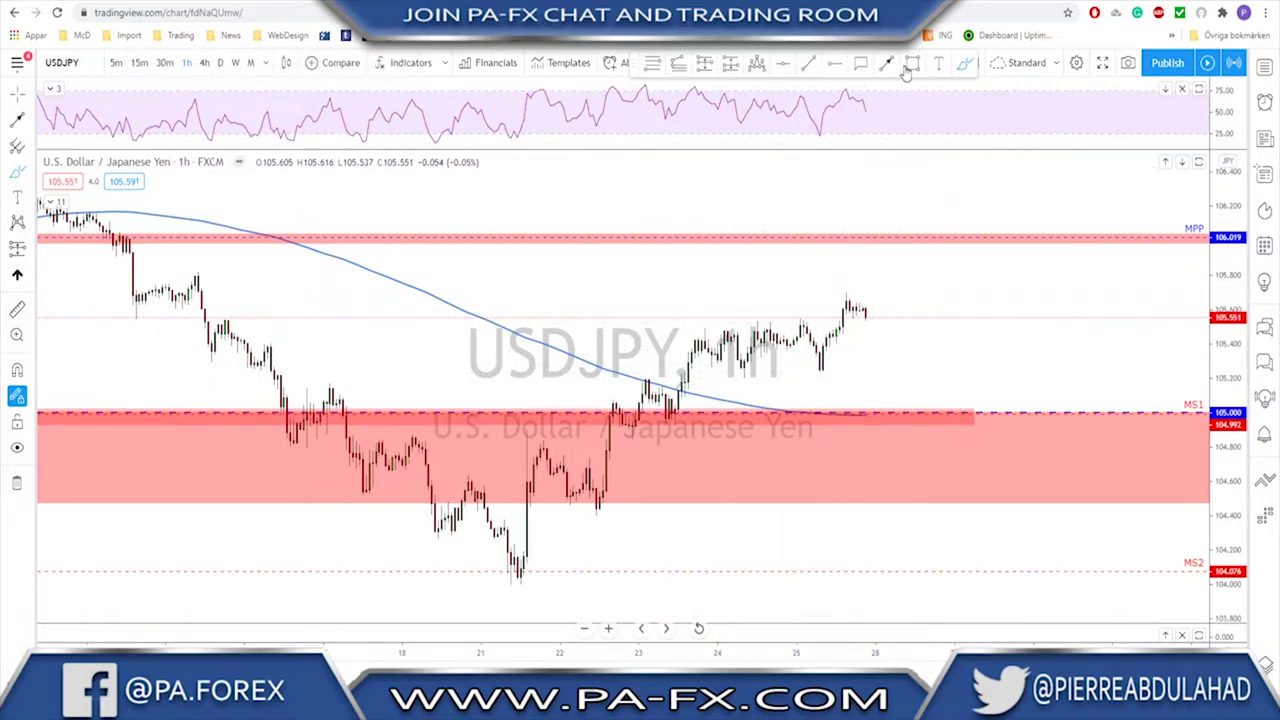
left_click_drag(684, 318, 859, 371)
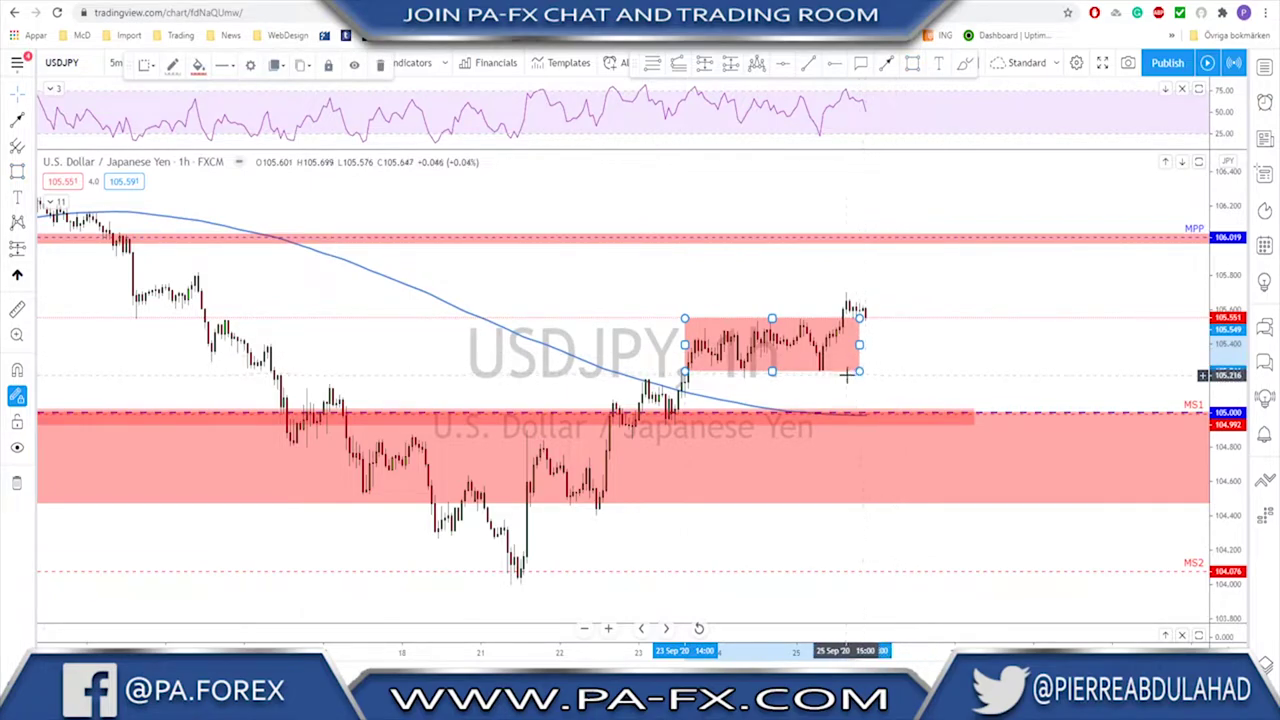
left_click(885, 62)
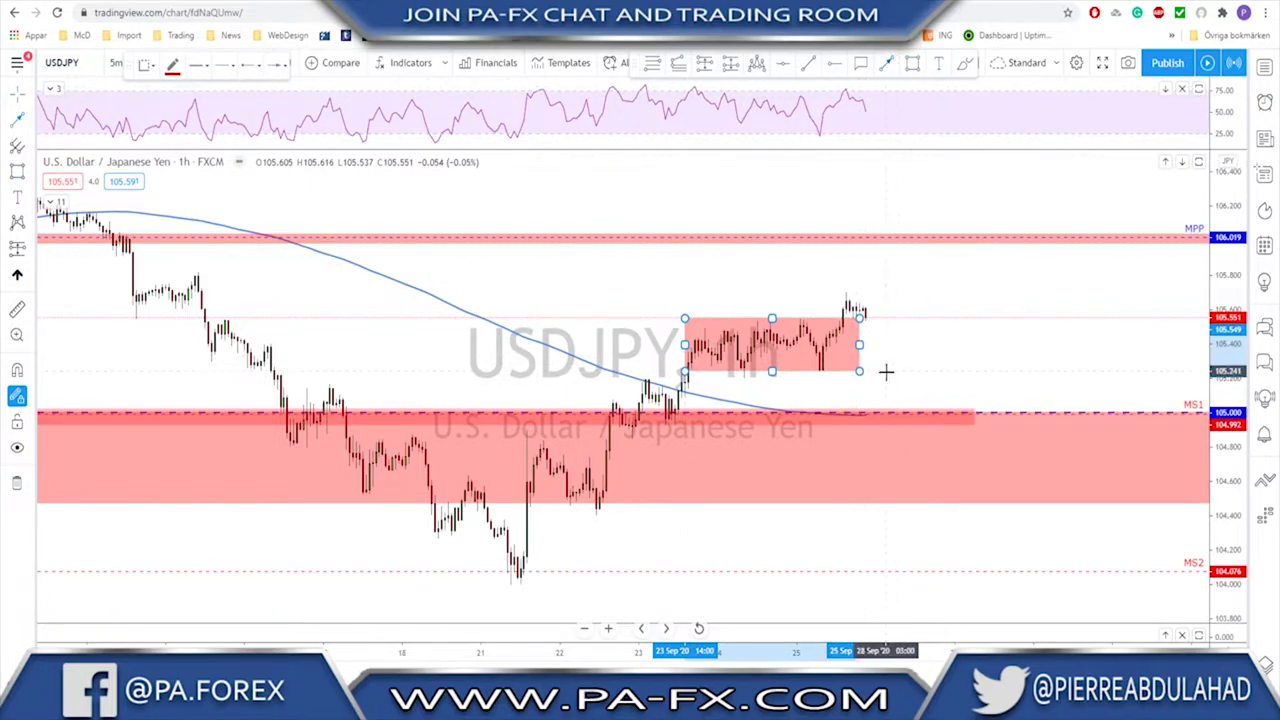
mouse_move(858, 305)
left_mouse_down()
mouse_move(877, 370)
mouse_move(862, 330)
mouse_move(914, 409)
mouse_move(818, 410)
mouse_move(890, 412)
left_mouse_up()
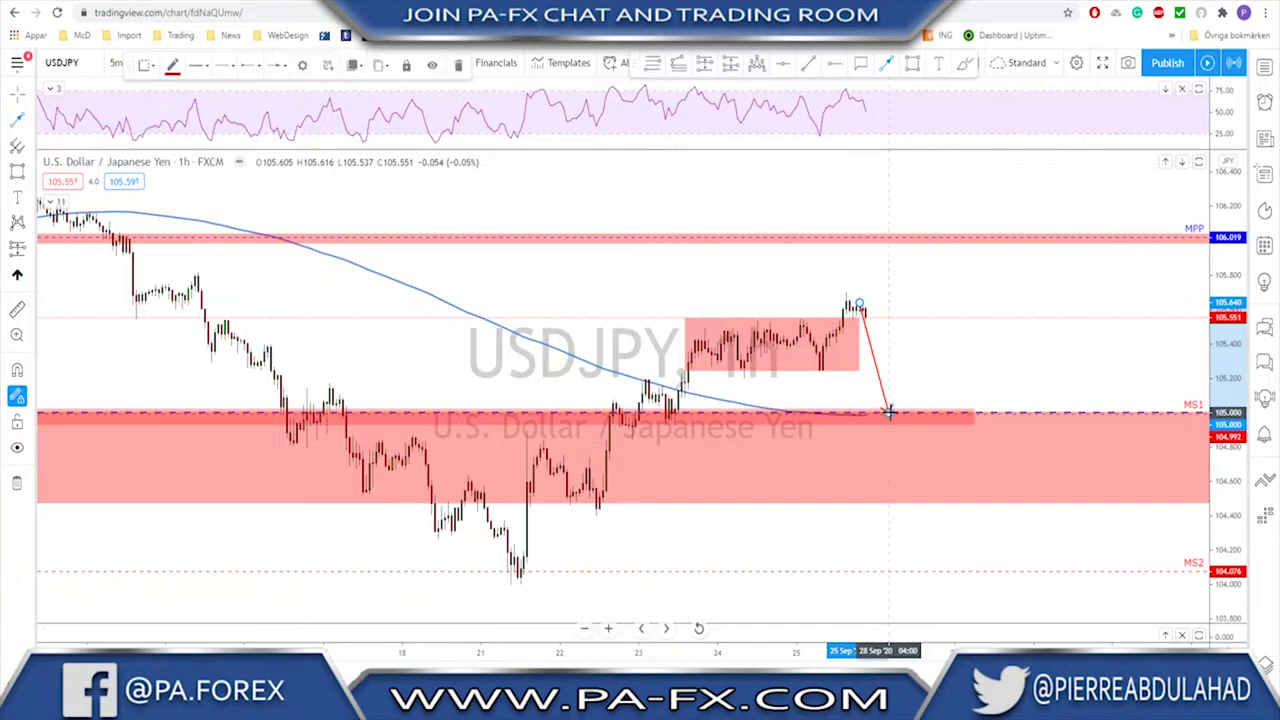
left_click(889, 412)
key("Escape")
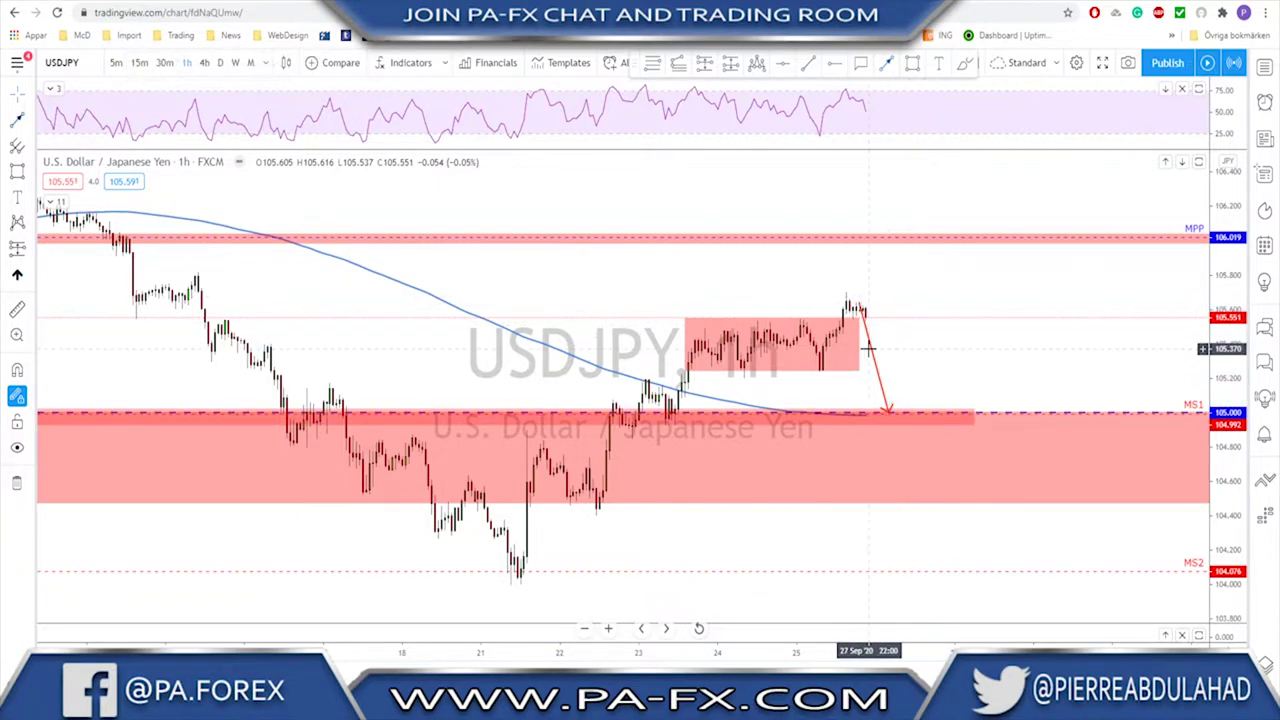
Open the USDCHF chart and set it to the daily timeframe.
key("Delete")
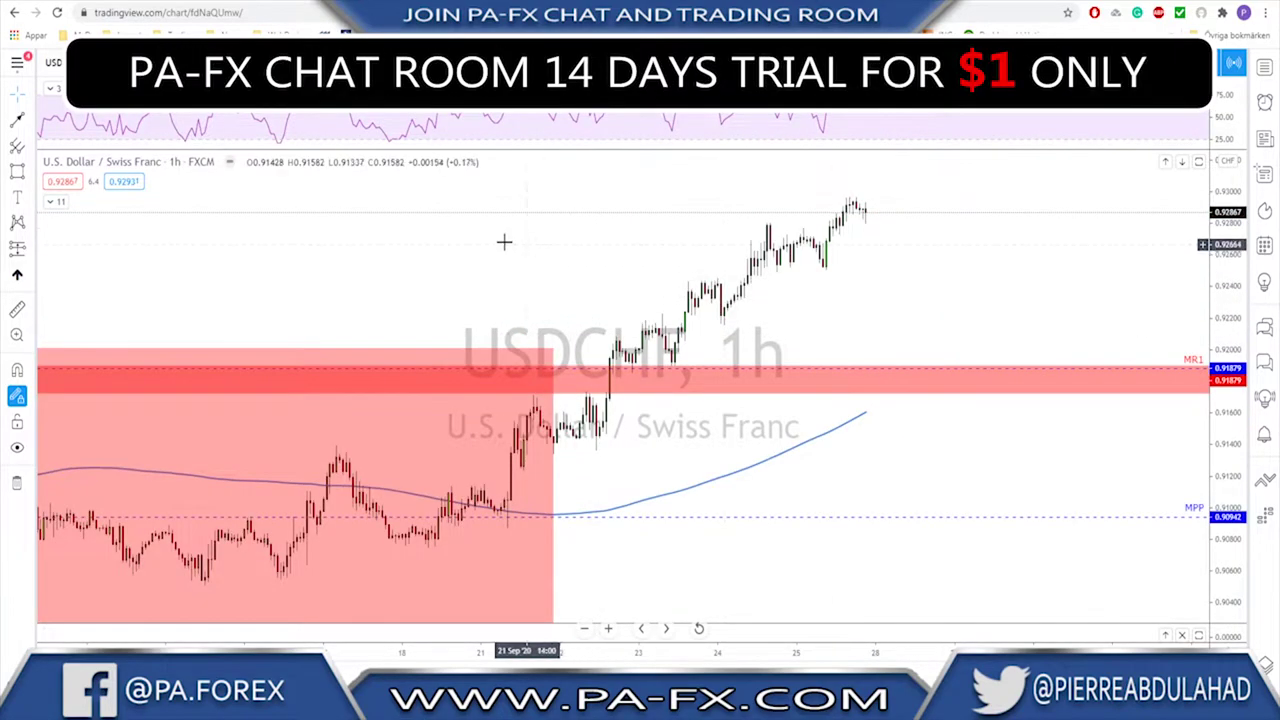
left_click(232, 62)
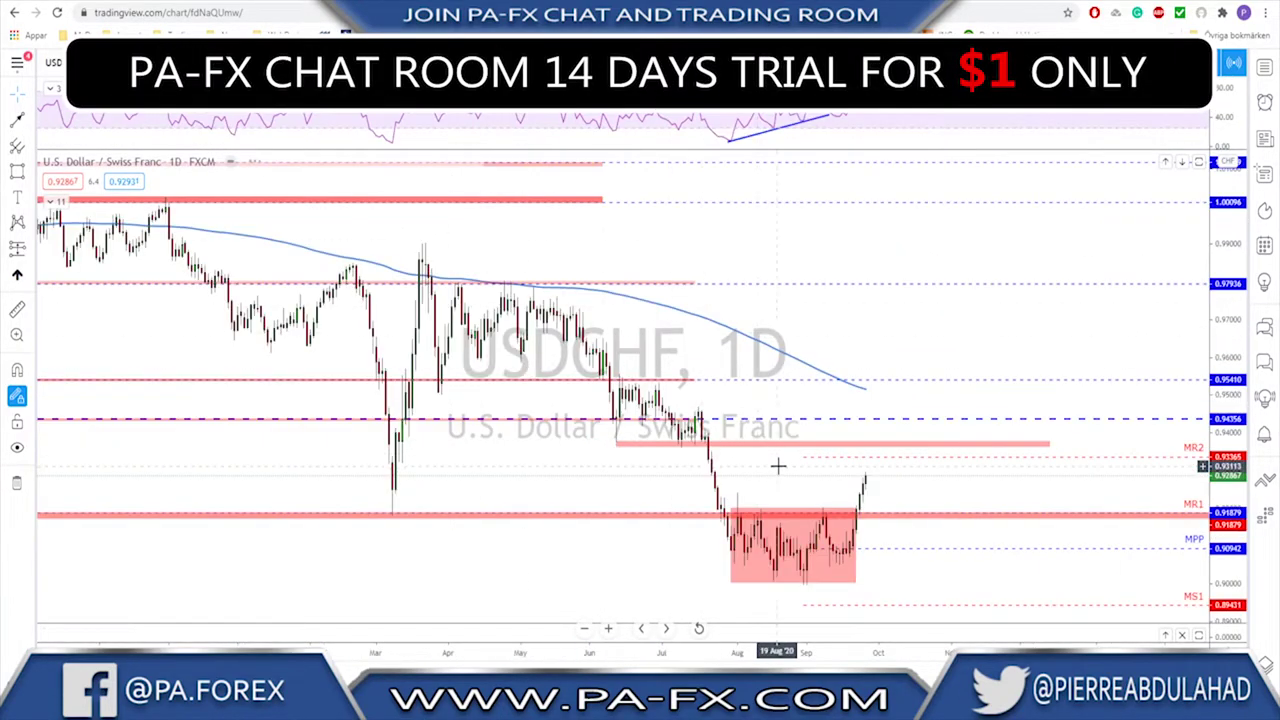
scroll(826, 560, "up", 2)
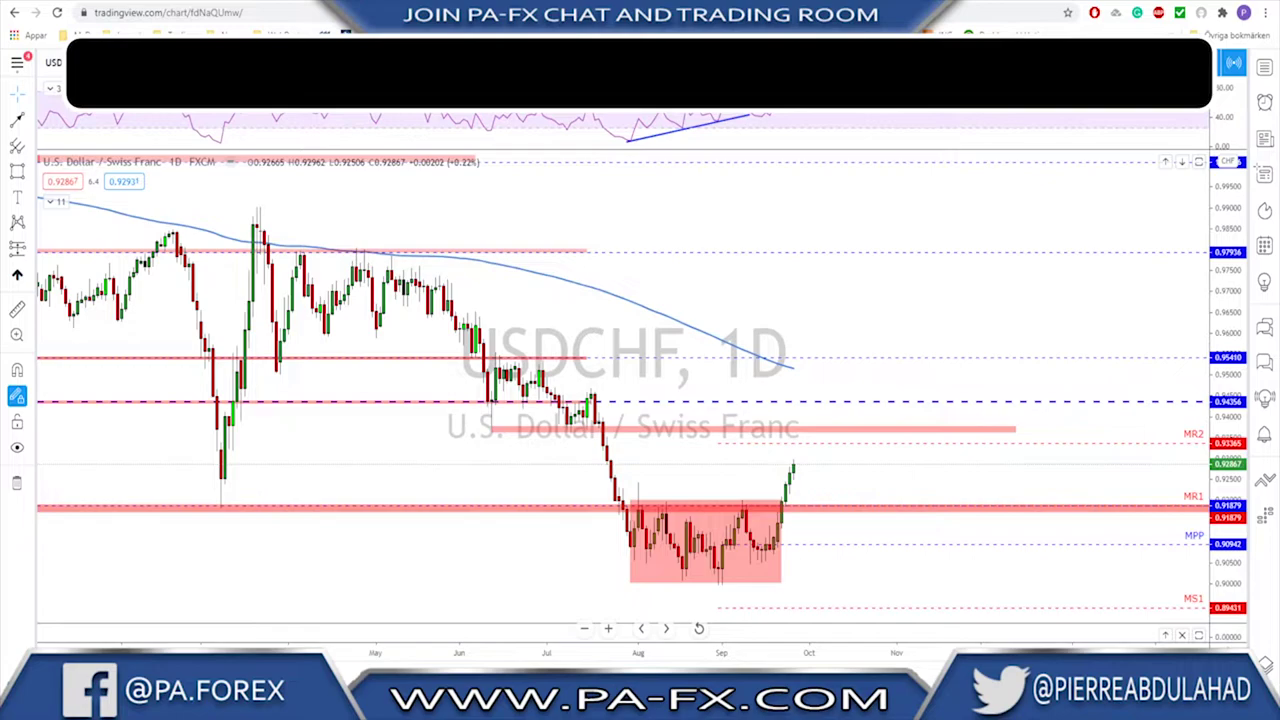
Brush a circle around USDCHF's August–September range and a line along its upper edge near MR1, deleting each mark.
mouse_move(716, 498)
left_mouse_down()
mouse_move(650, 552)
mouse_move(716, 494)
left_mouse_up()
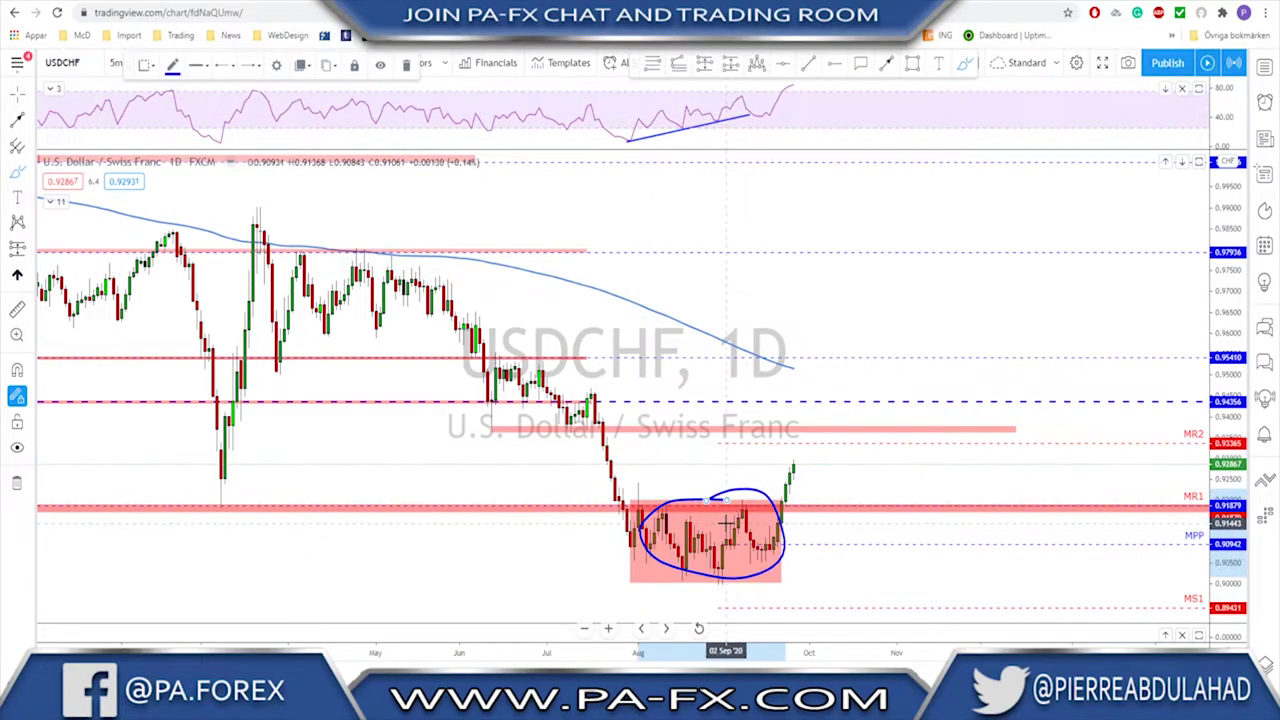
key("Delete")
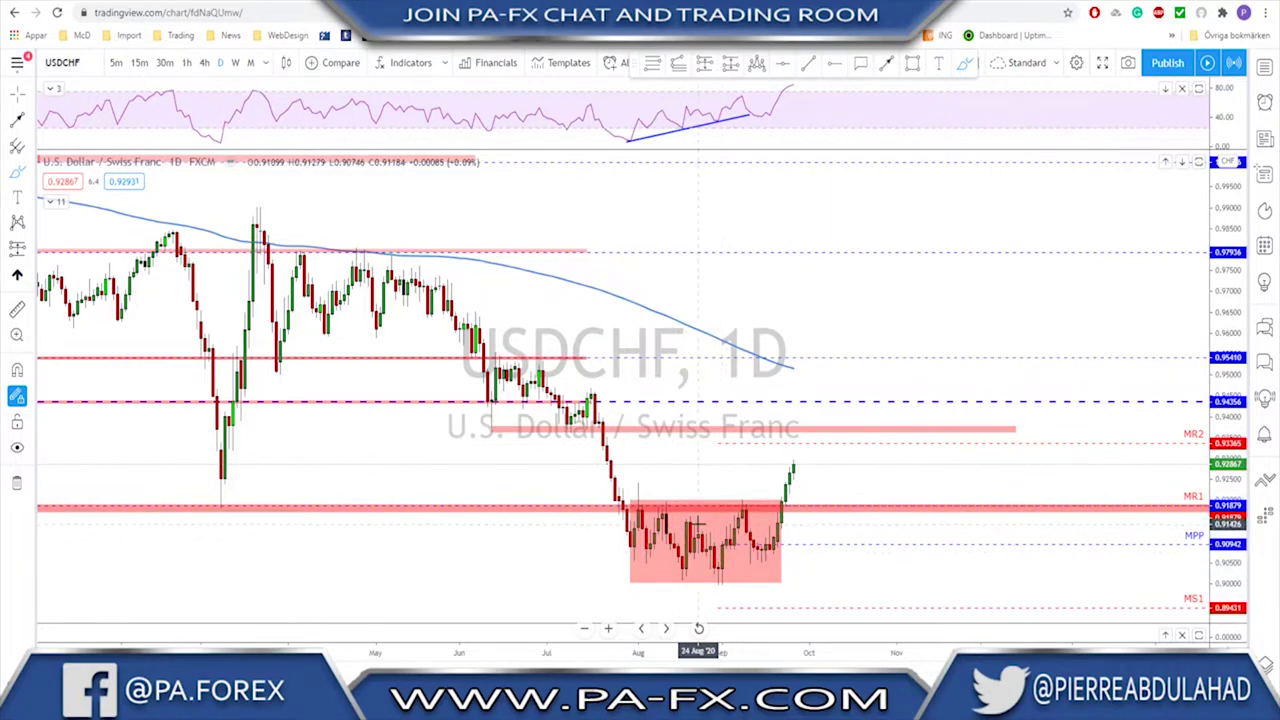
left_click_drag(633, 501, 880, 507)
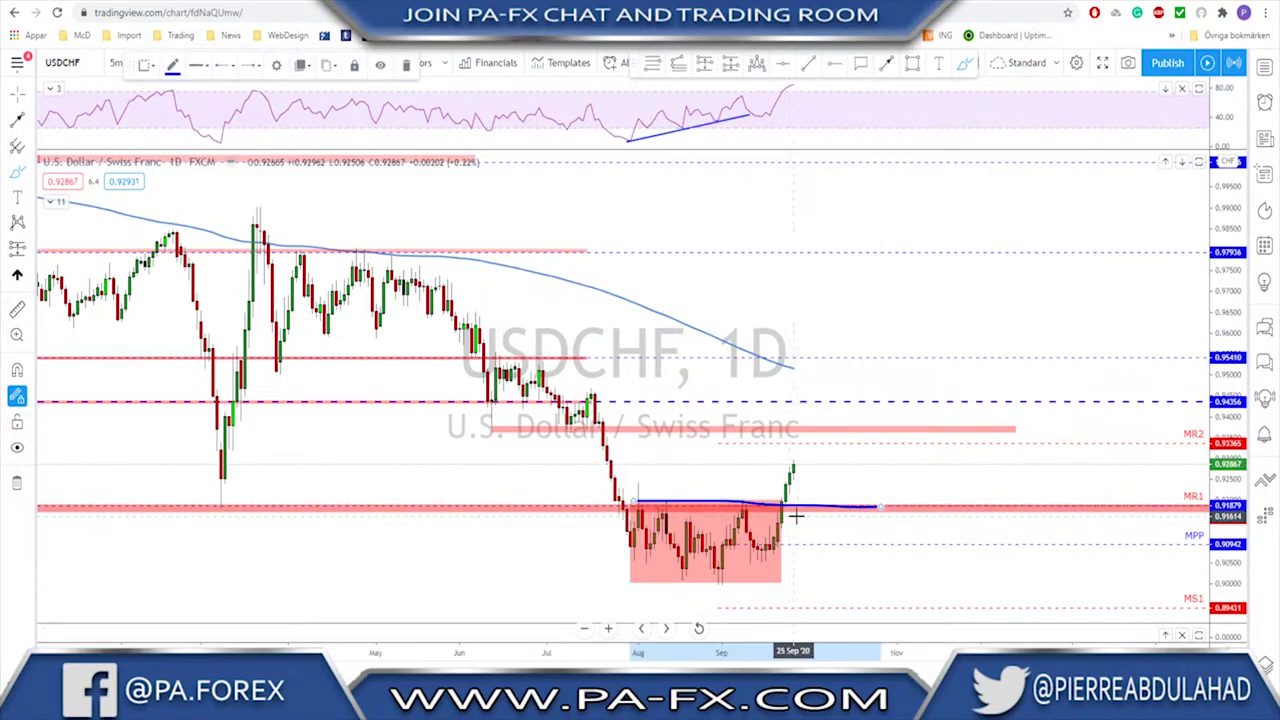
key("Delete")
Brush arcs under USDCHF's mid-September low inside the range and delete them.
scroll(765, 520, "up", 2)
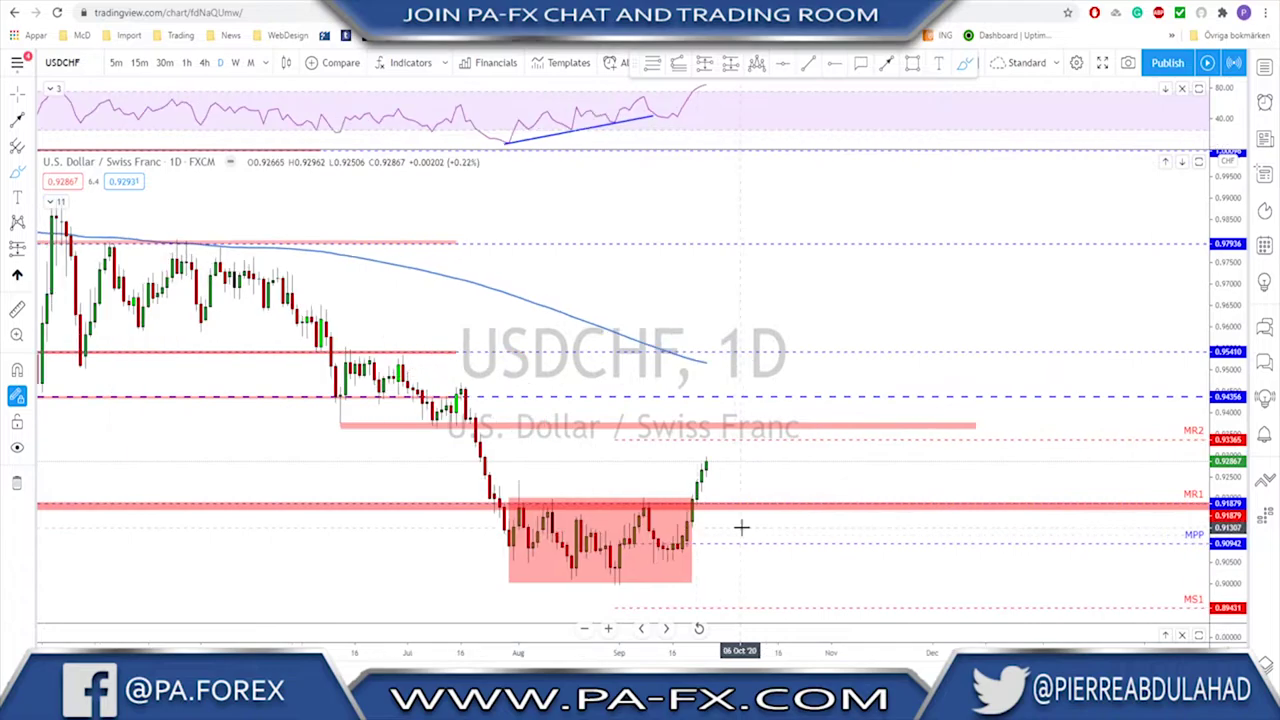
mouse_move(648, 548)
left_mouse_down()
mouse_move(697, 550)
mouse_move(678, 560)
mouse_move(697, 506)
left_mouse_up()
key("Delete")
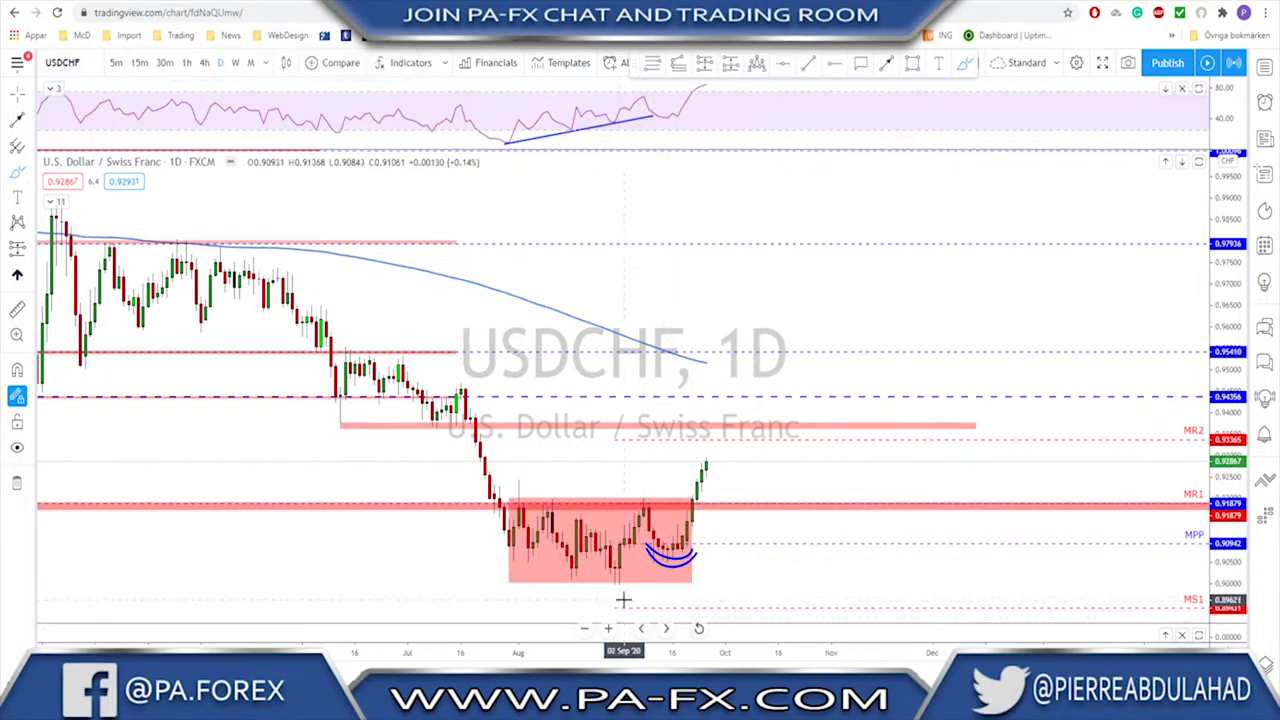
Brush arcs under the three lows of USDCHF's August–September range, mark the highs between them, and undo all but the first arc.
mouse_move(570, 563)
left_mouse_down()
mouse_move(612, 584)
mouse_move(674, 566)
left_mouse_up()
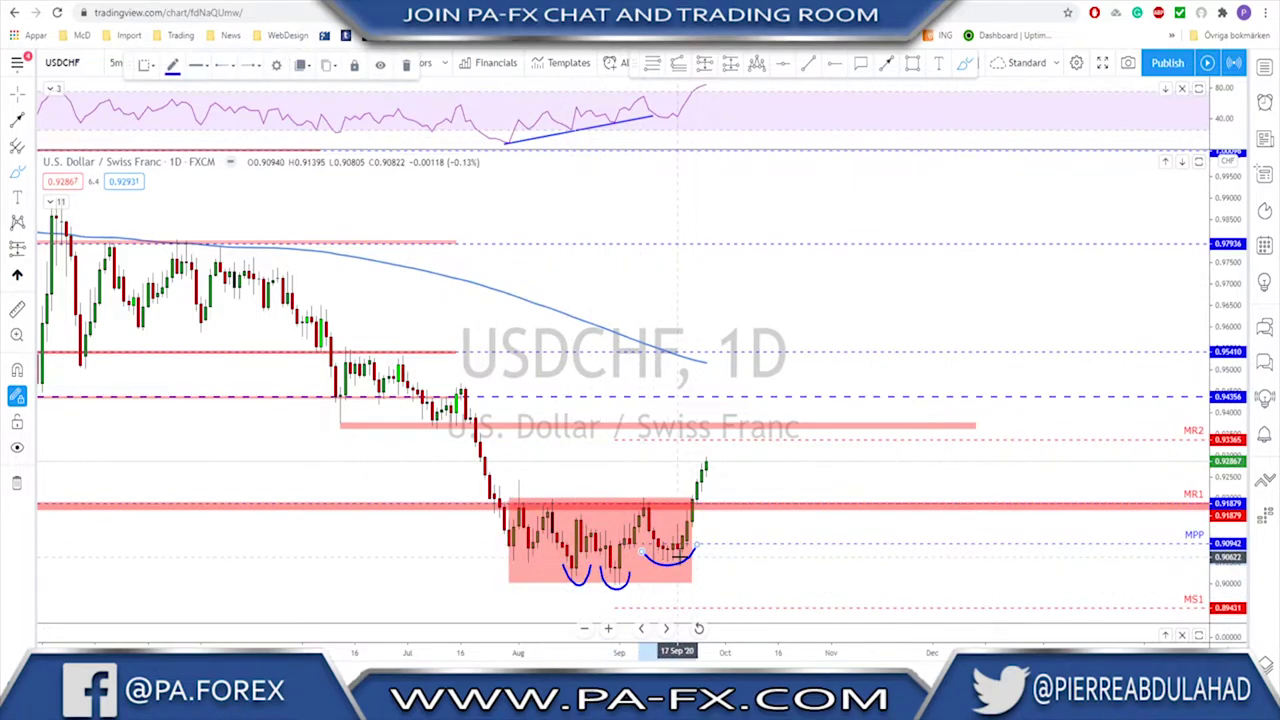
mouse_move(642, 496)
left_mouse_down()
mouse_move(590, 535)
mouse_move(606, 520)
left_mouse_up()
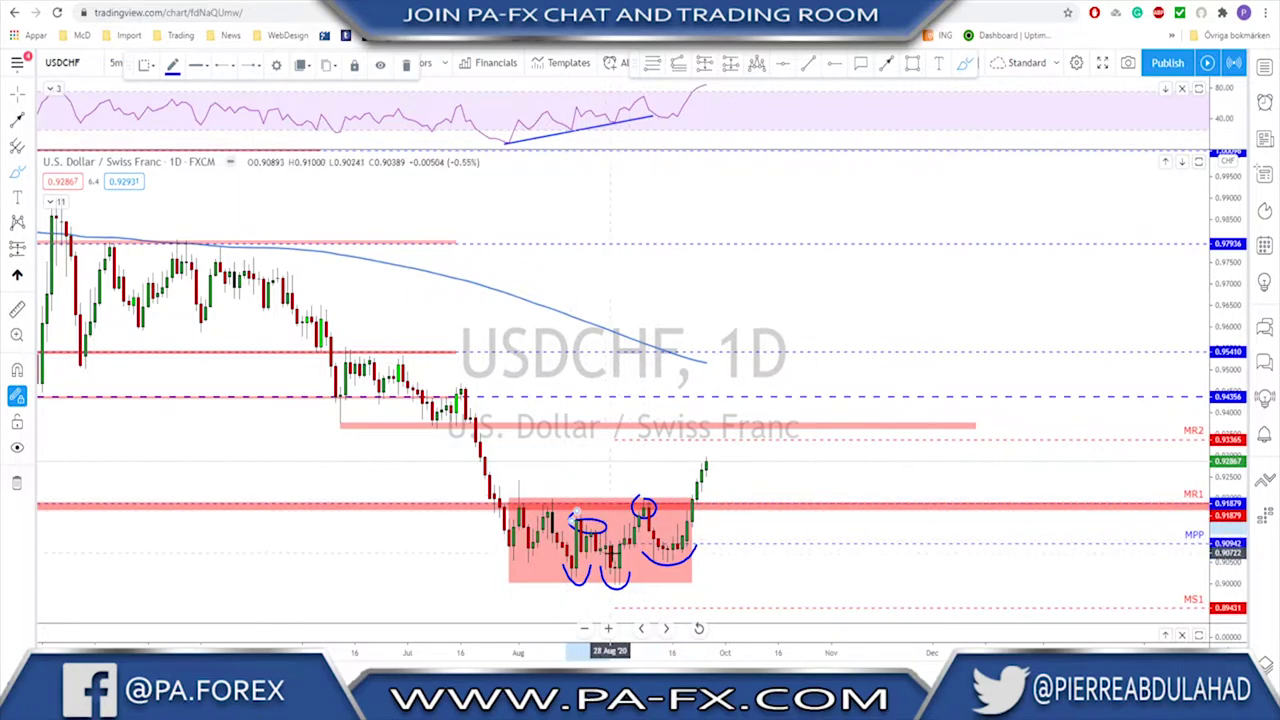
key("ctrl+z")
key("ctrl+z")
key("ctrl+z")
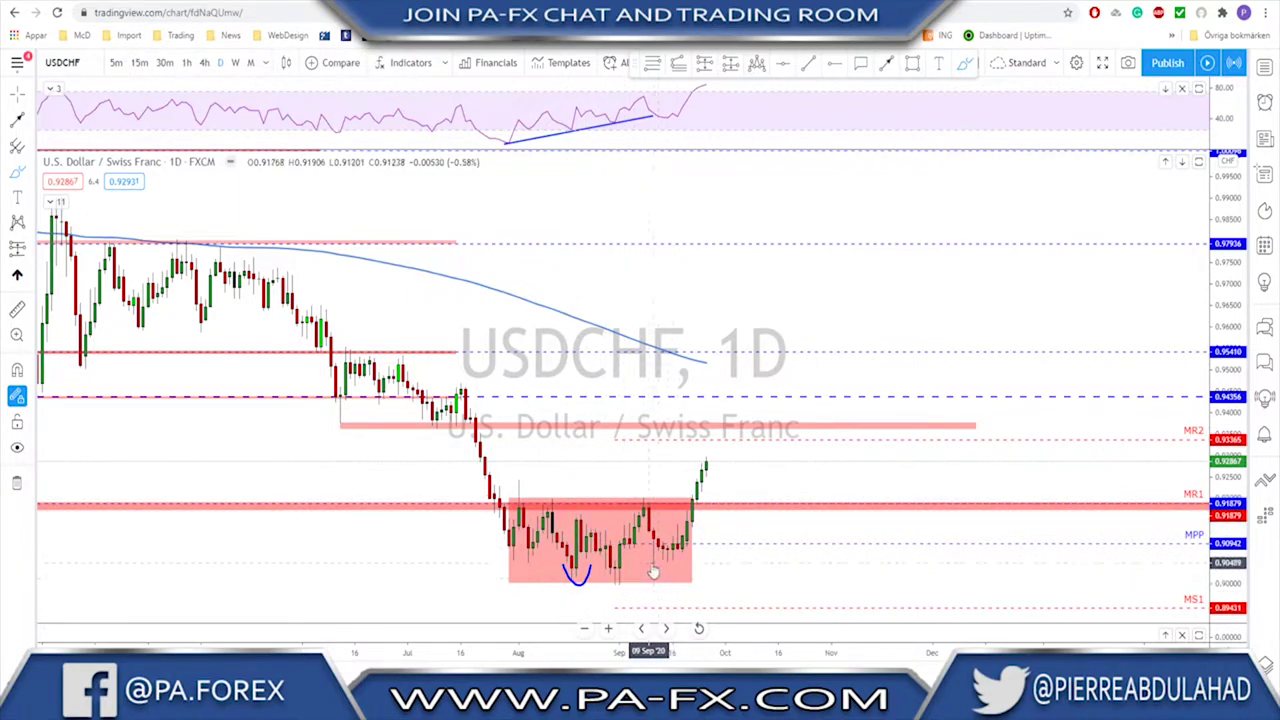
Switch USDCHF to the 4-hour timeframe, brush the late-September breakout and retest above MR1, and delete the mark.
scroll(650, 557, "down", 1)
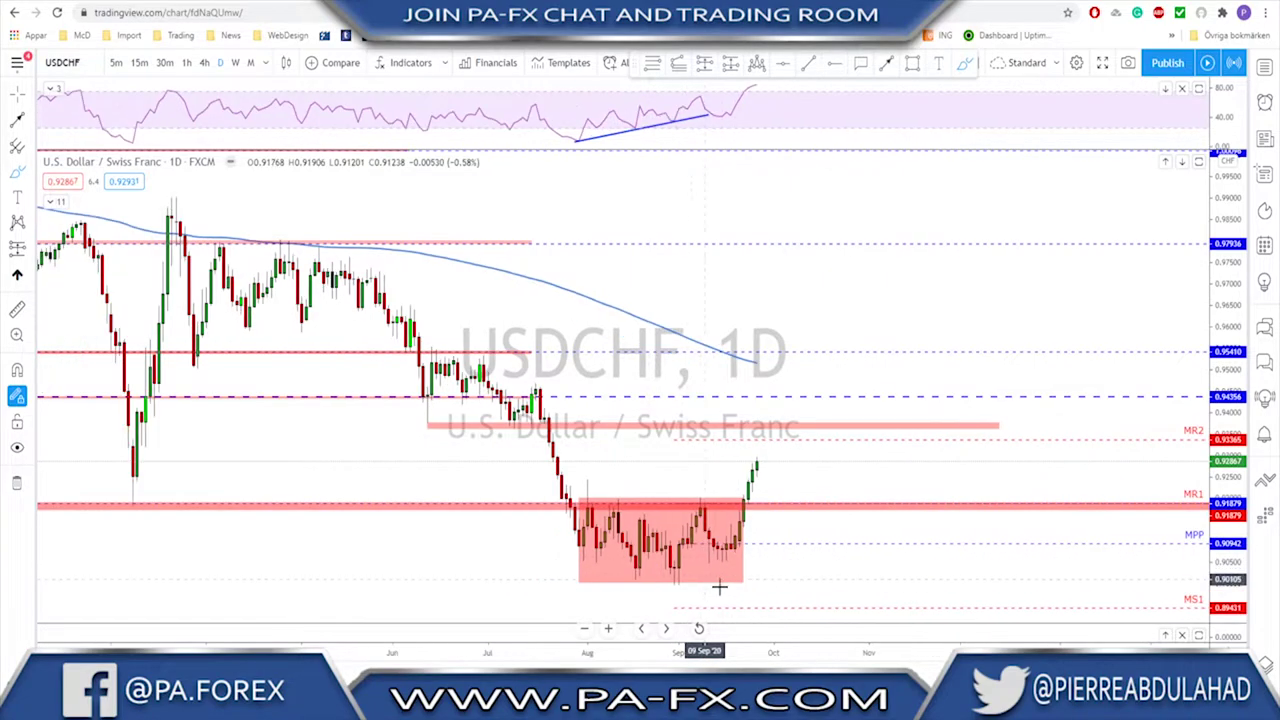
left_click(205, 62)
scroll(944, 430, "down", 5)
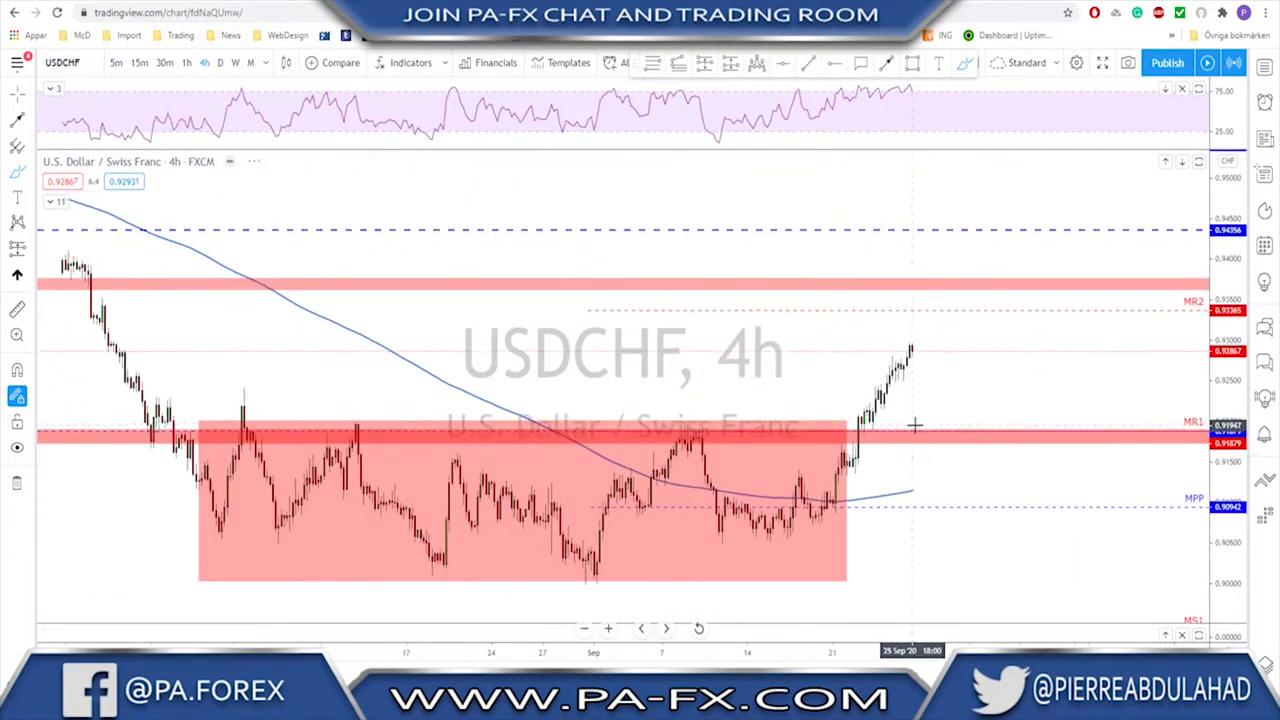
scroll(944, 430, "up", 5)
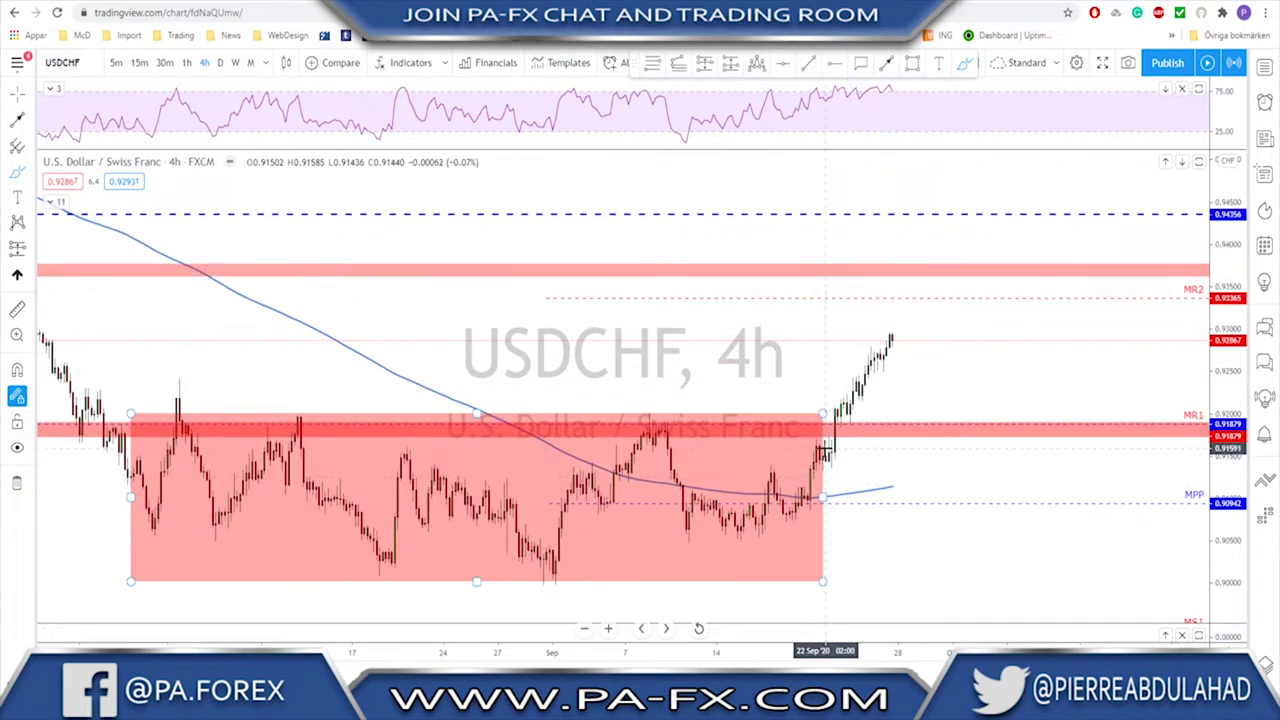
mouse_move(838, 427)
left_mouse_down()
mouse_move(845, 410)
mouse_move(855, 425)
mouse_move(872, 375)
left_mouse_up()
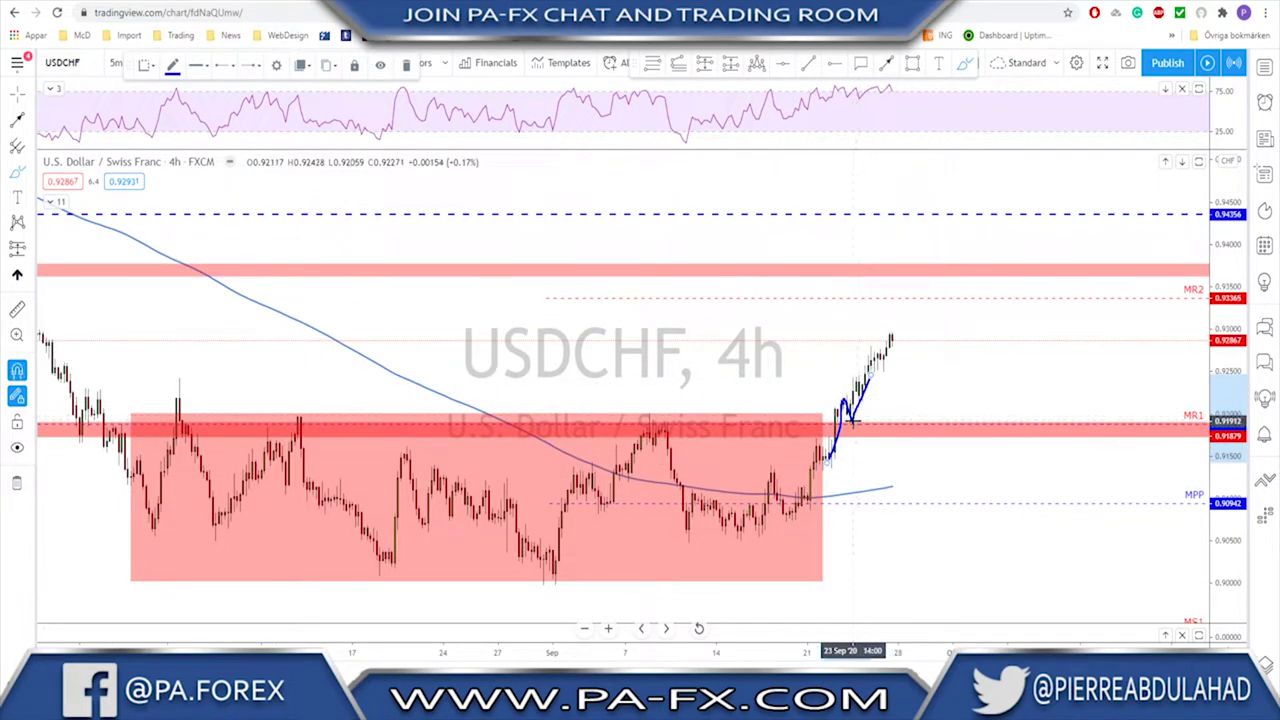
key("Delete")
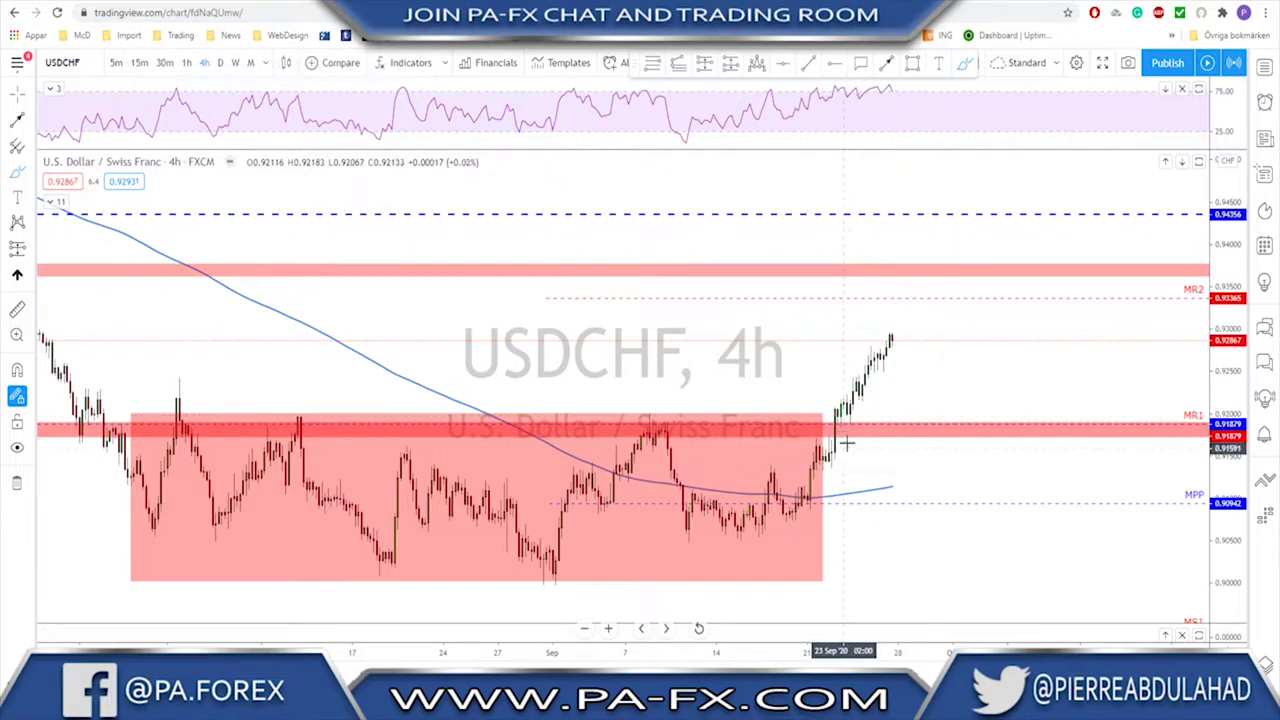
Set USDCHF to the 1-hour timeframe, brush the stepped rally from below MR1 with a line at its broken high, and undo the marks.
left_click(186, 62)
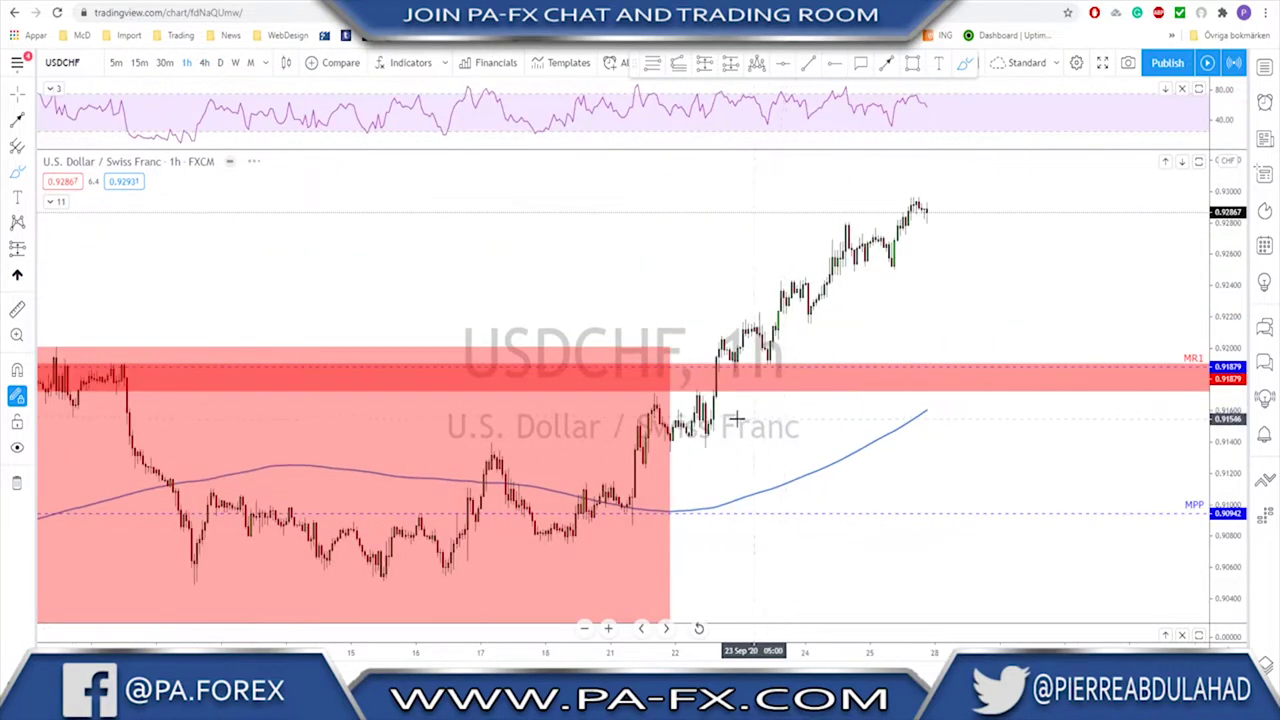
mouse_move(708, 433)
left_mouse_down()
mouse_move(720, 340)
mouse_move(737, 356)
mouse_move(752, 330)
mouse_move(773, 372)
mouse_move(793, 280)
mouse_move(810, 316)
mouse_move(740, 321)
mouse_move(826, 321)
mouse_move(836, 228)
left_mouse_up()
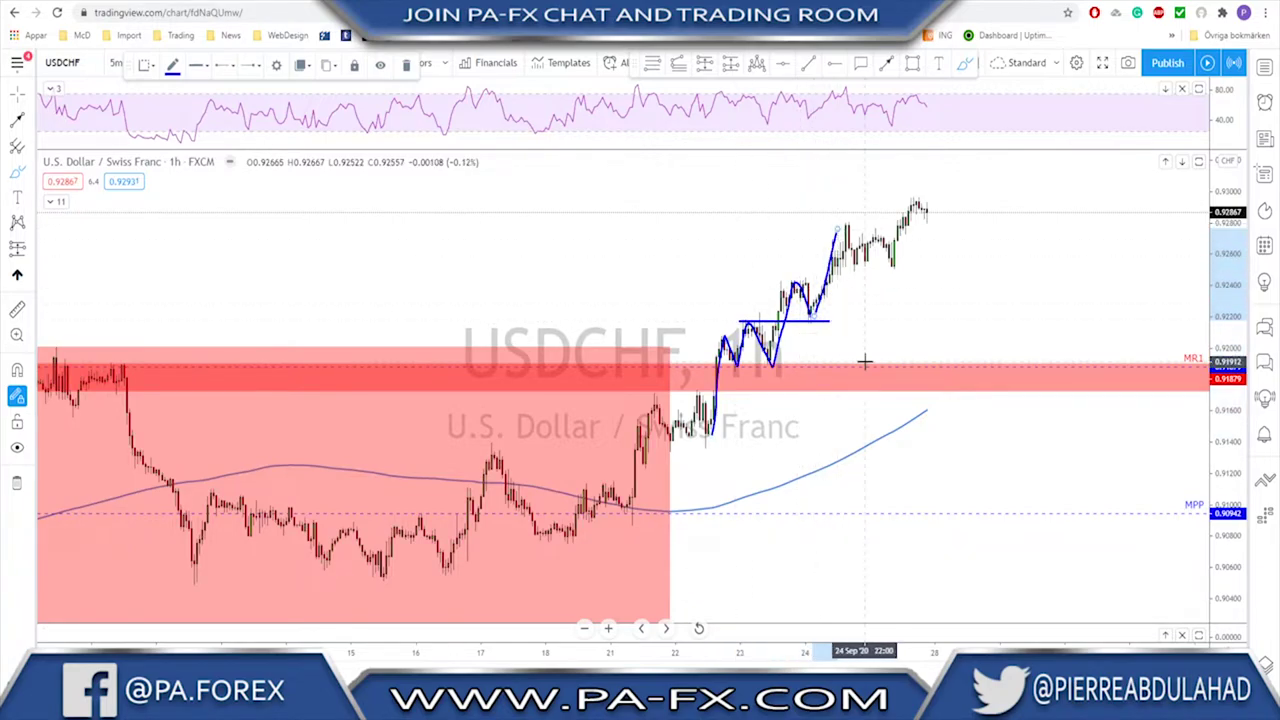
key("ctrl+z")
key("ctrl+z")
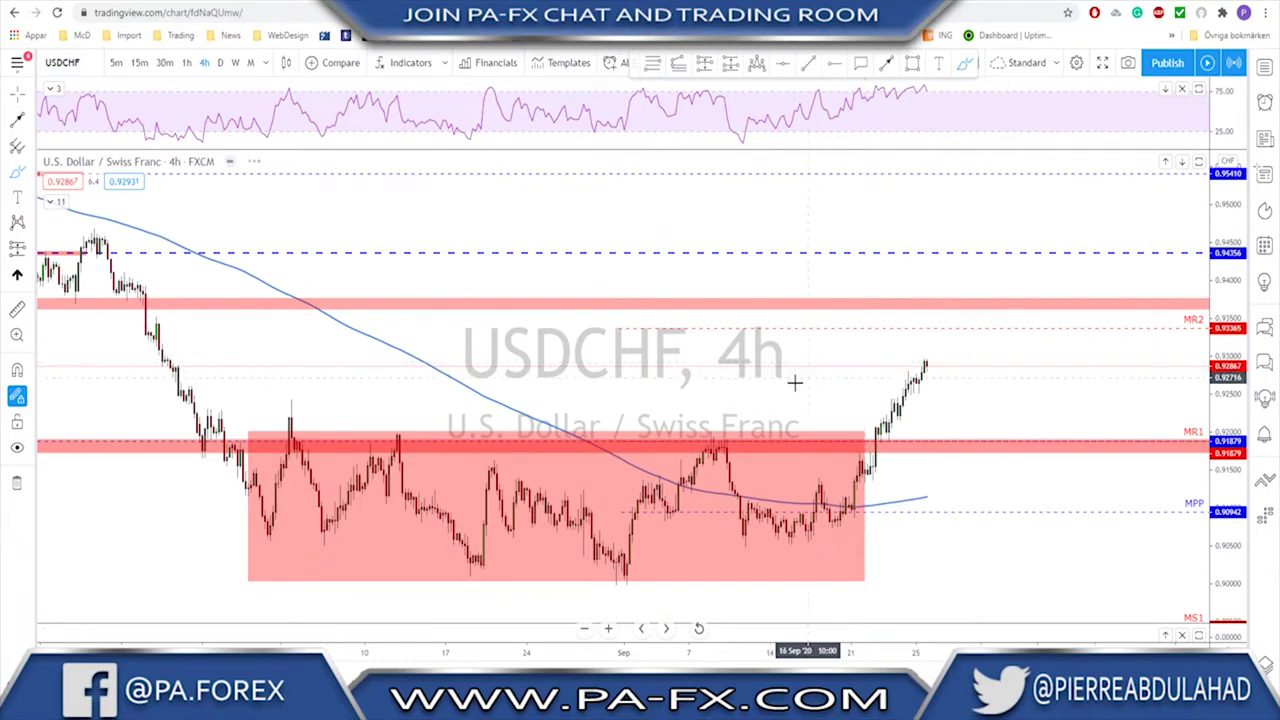
Return USDCHF to the daily timeframe, brush a projected pullback to MR1 and rise above MR2, and delete the arc marked under its turn.
left_click(221, 62)
scroll(894, 555, "up", 3)
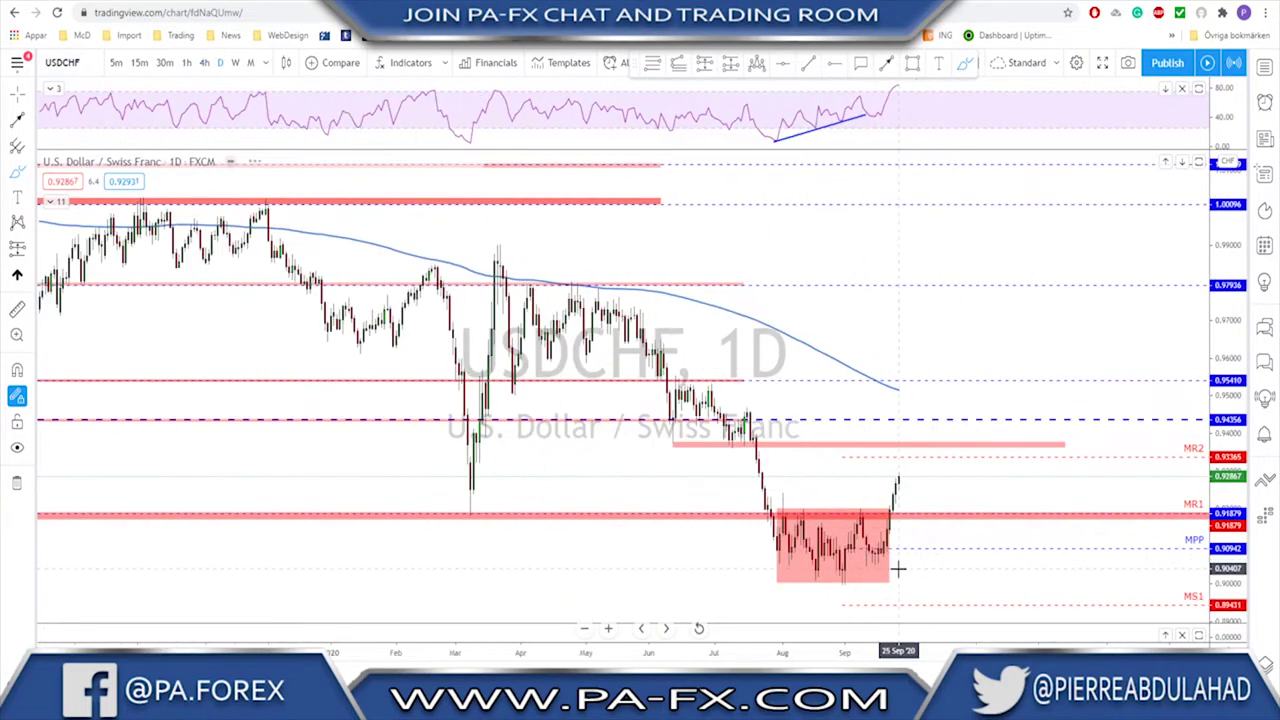
scroll(895, 540, "down", 1)
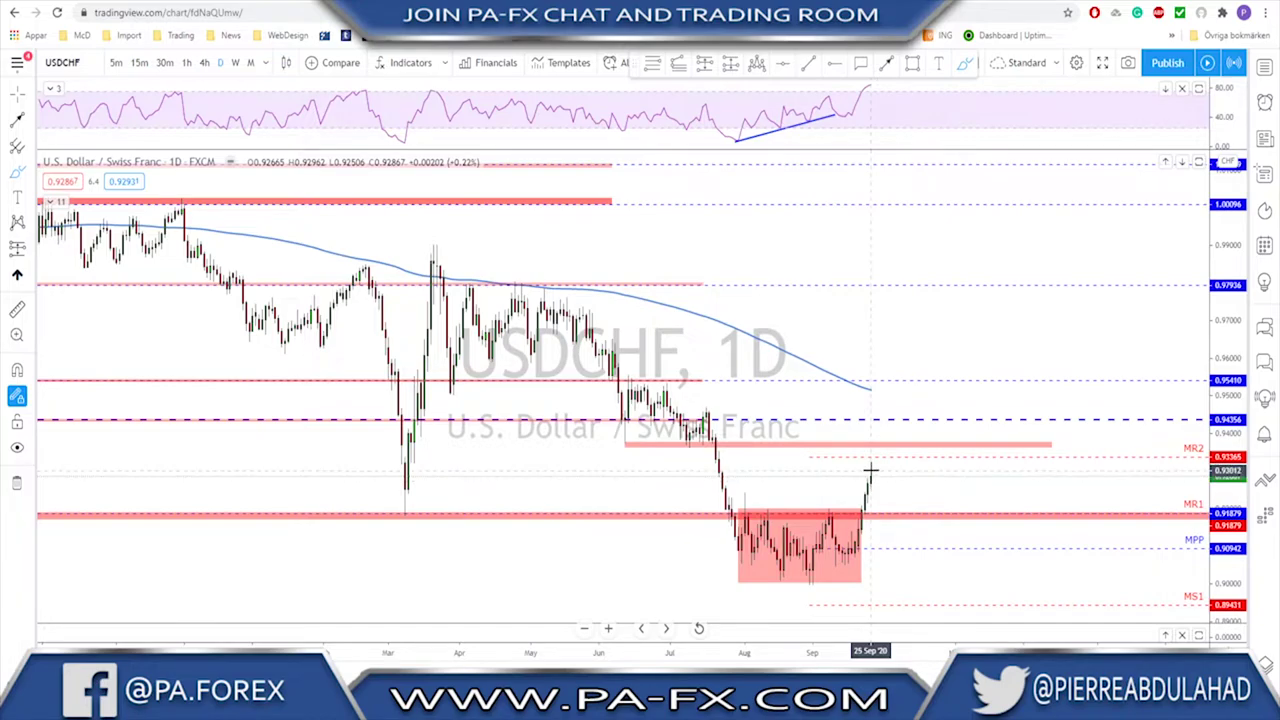
left_click_drag(871, 469, 886, 517)
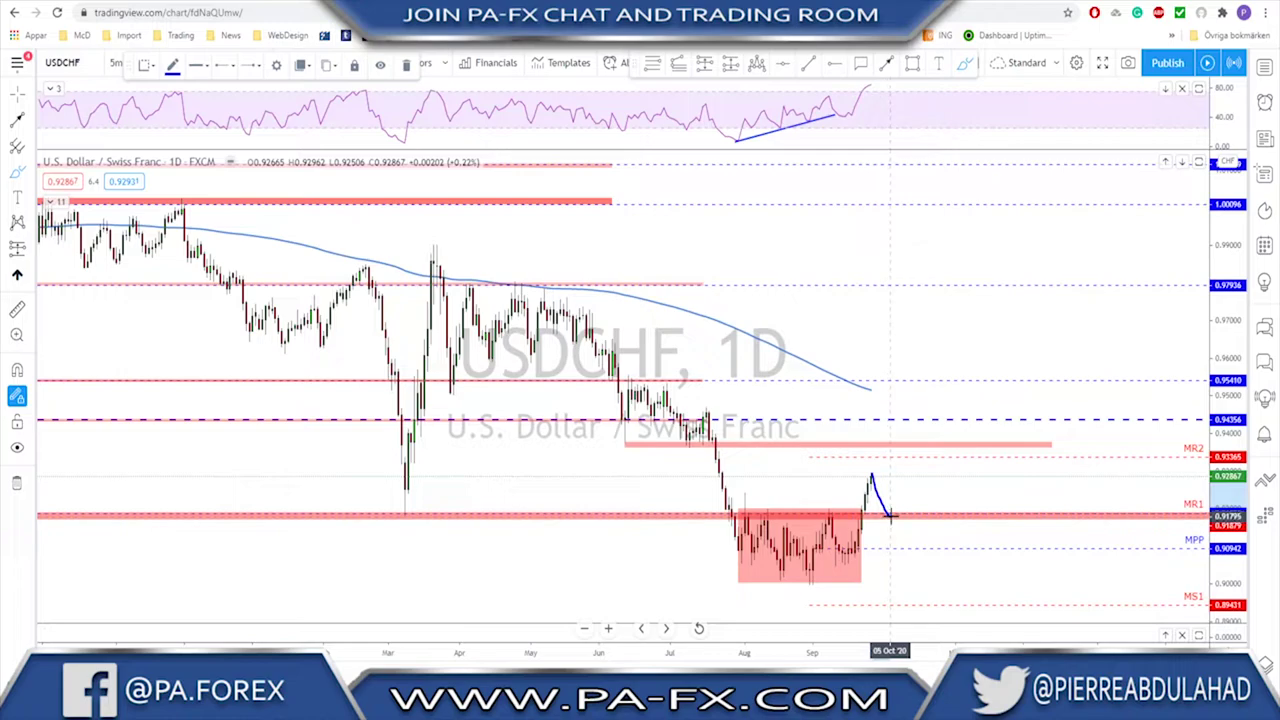
left_click_drag(891, 516, 909, 440)
scroll(879, 566, "up", 1)
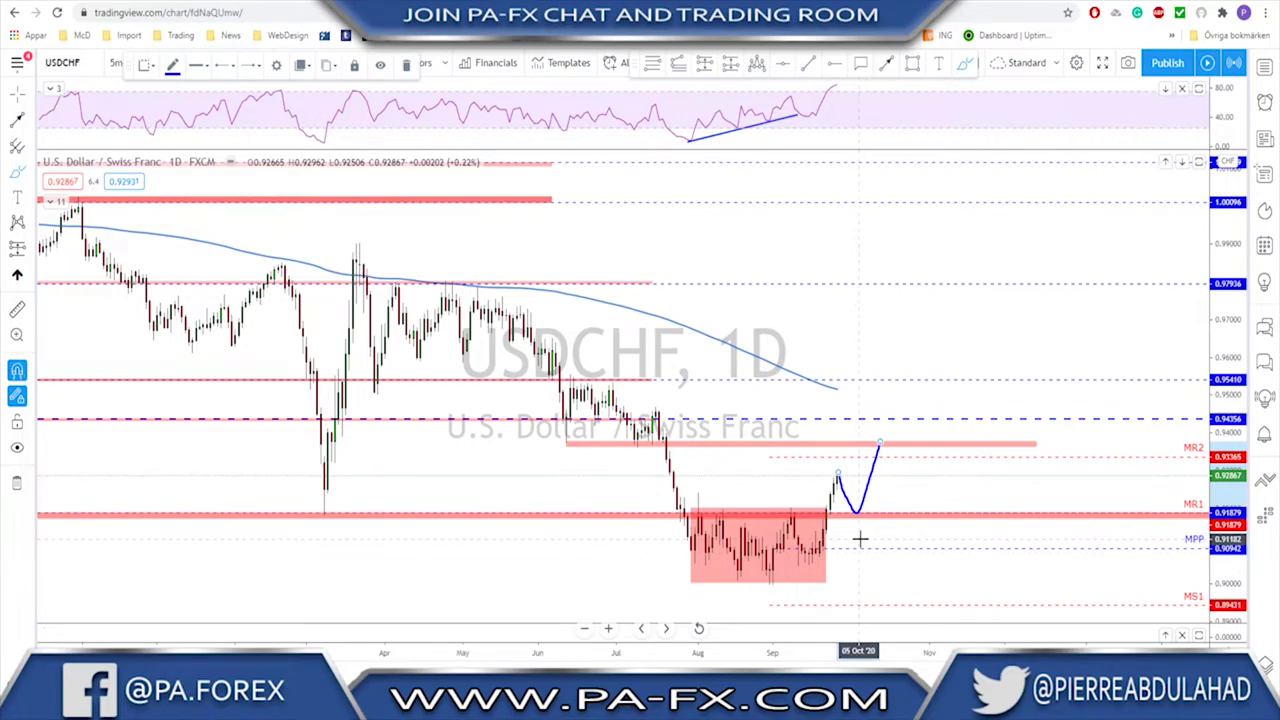
mouse_move(838, 512)
left_mouse_down()
mouse_move(864, 518)
mouse_move(876, 500)
left_mouse_up()
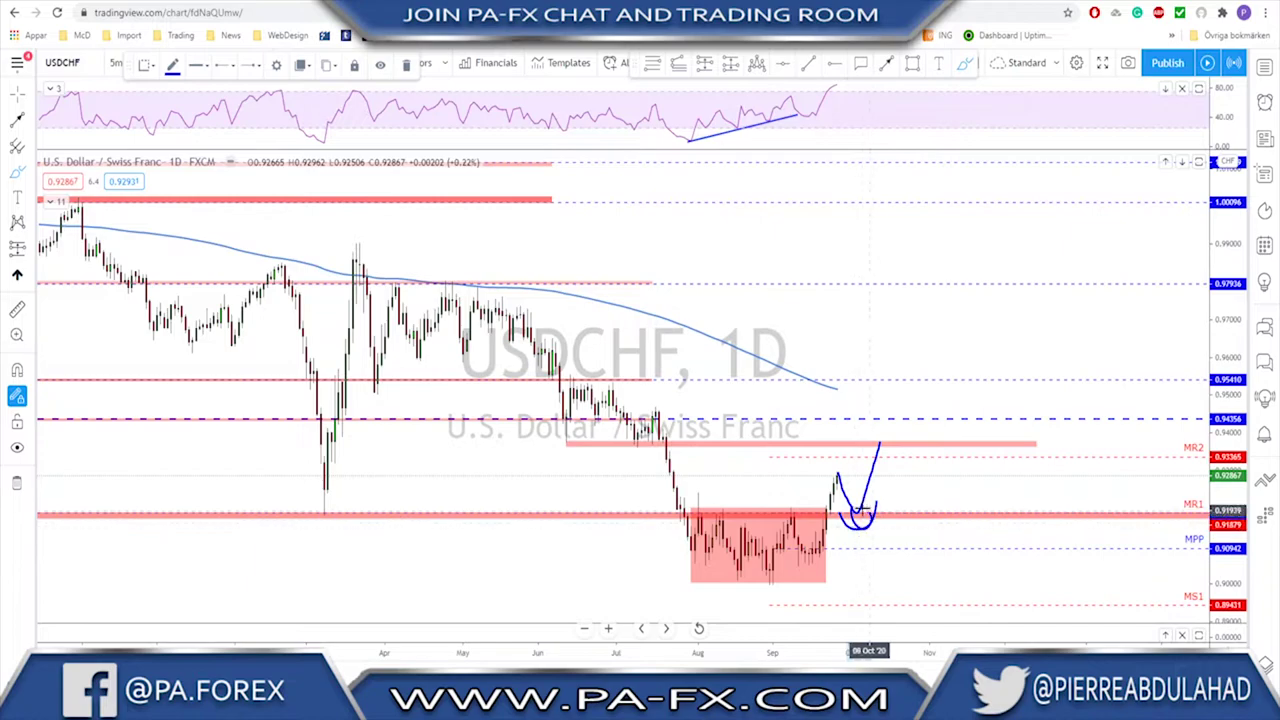
key("Delete")
Brush a rising channel around USDCHF's September advance and undo it together with the projected path.
mouse_move(774, 592)
left_mouse_down()
mouse_move(830, 550)
mouse_move(935, 428)
left_mouse_up()
mouse_move(738, 545)
left_mouse_down()
mouse_move(885, 438)
mouse_move(868, 430)
left_mouse_up()
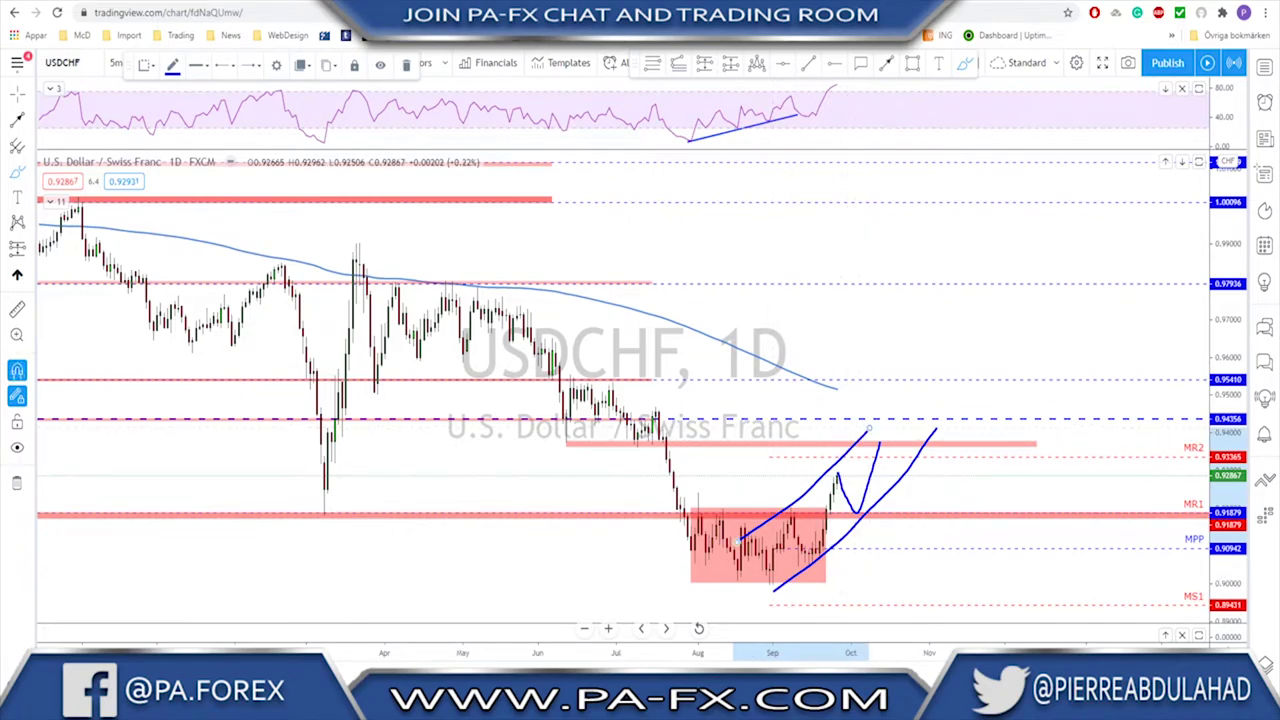
key("ctrl+z")
key("ctrl+z")
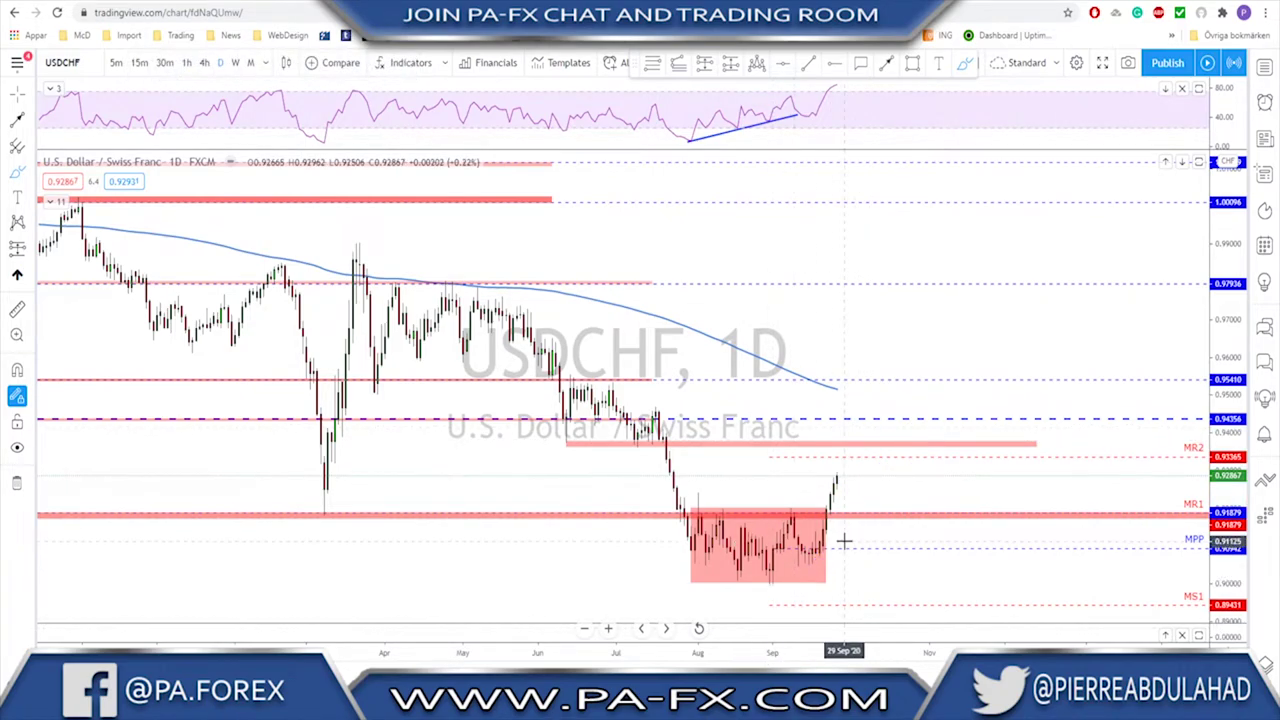
Open the USDCAD daily chart, brush a line along the early-September high and the swing breaking above it, and remove both marks.
key("Down")
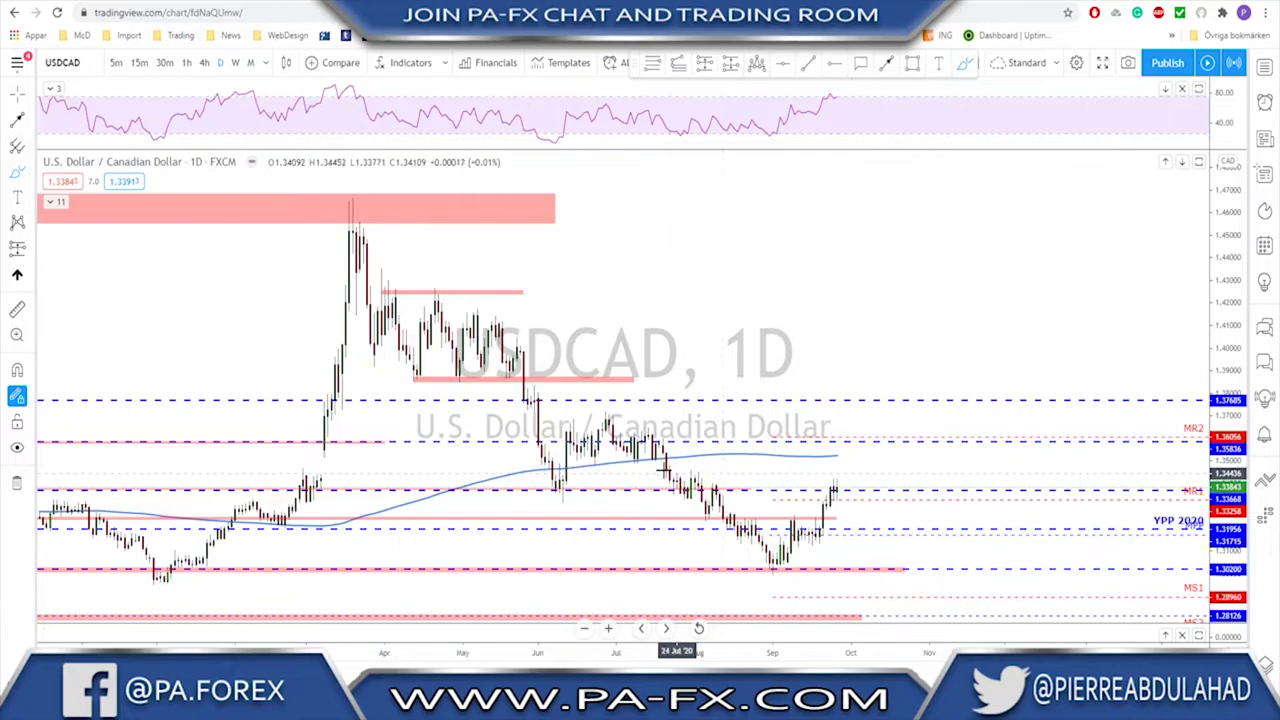
scroll(560, 330, "up", 1)
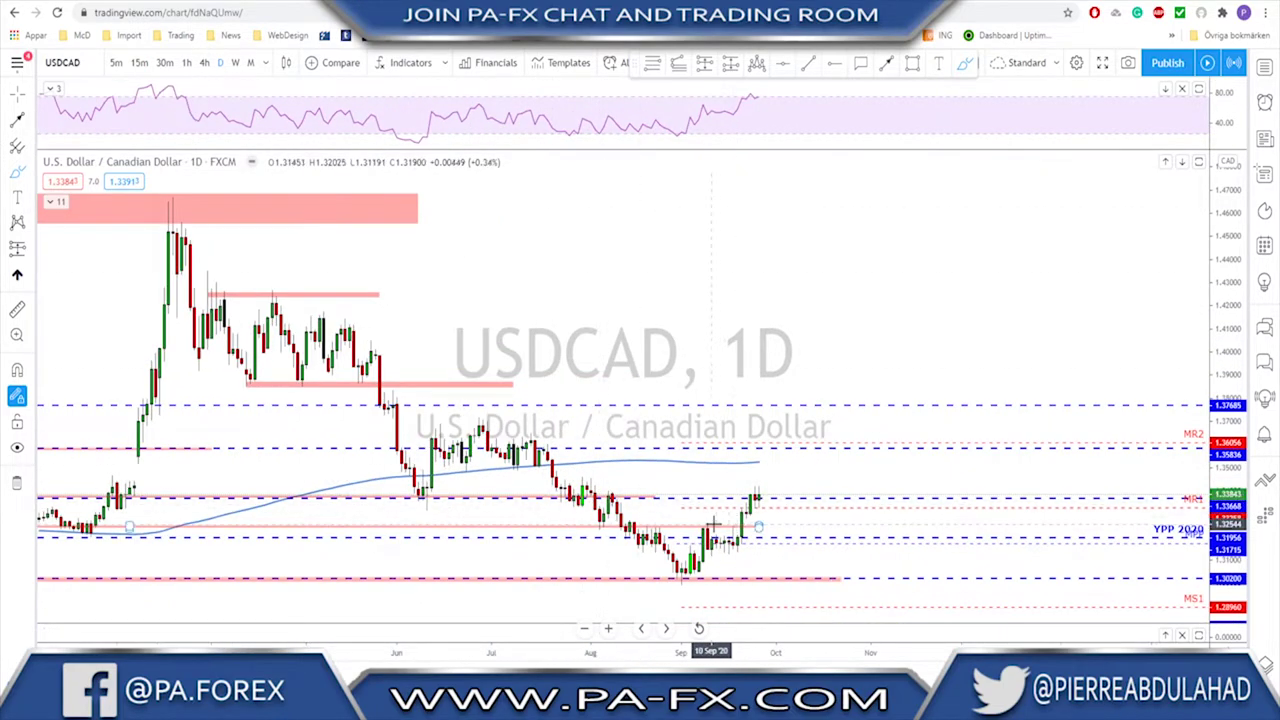
left_click_drag(685, 527, 755, 527)
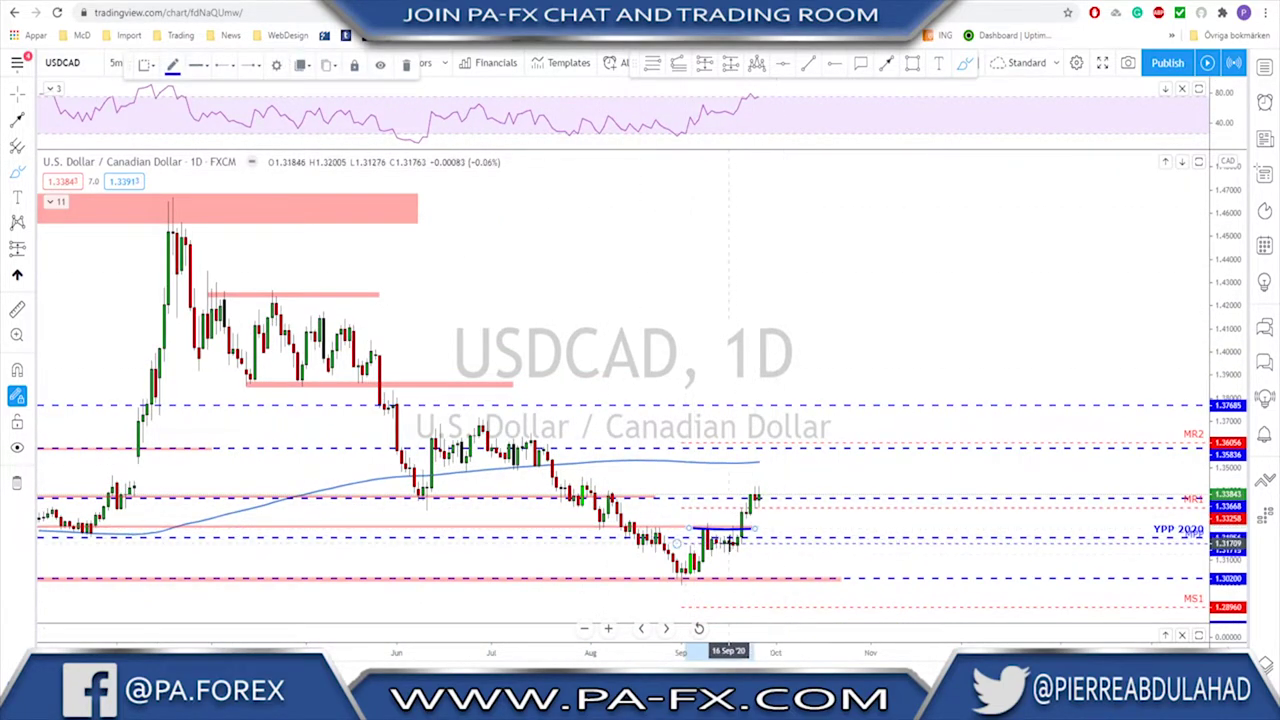
left_click_drag(690, 578, 703, 528)
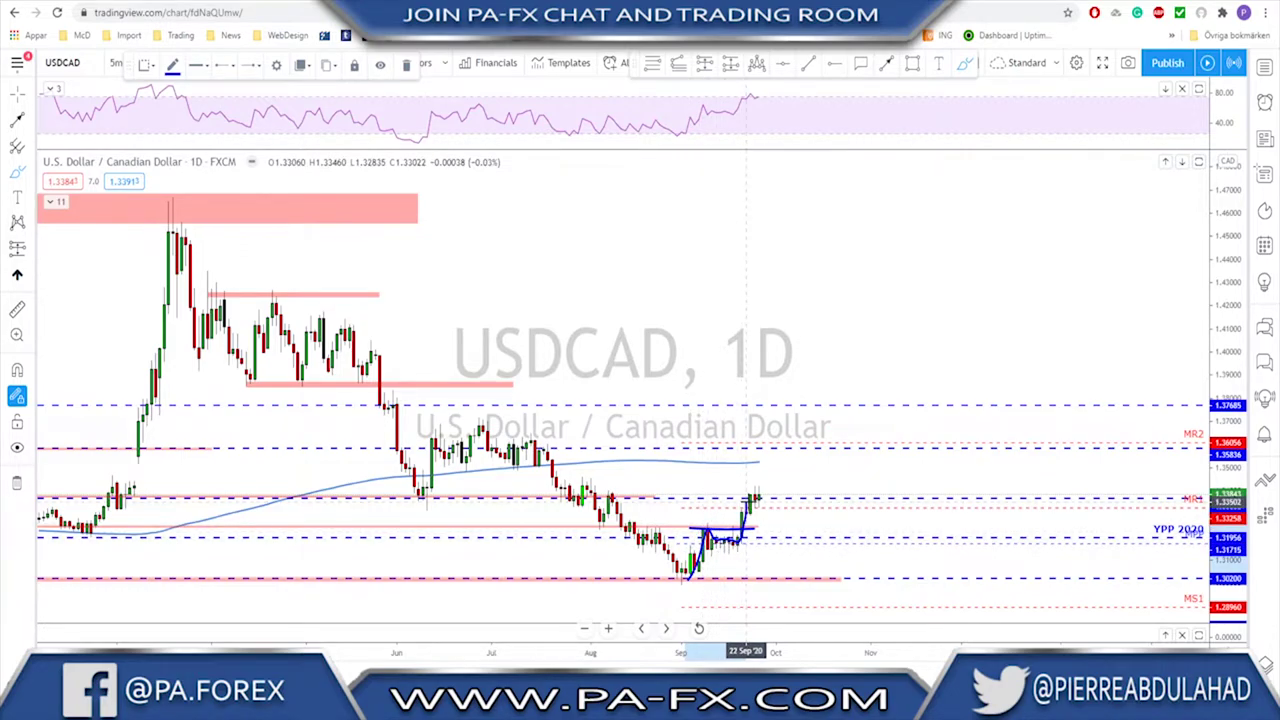
key("ctrl+z")
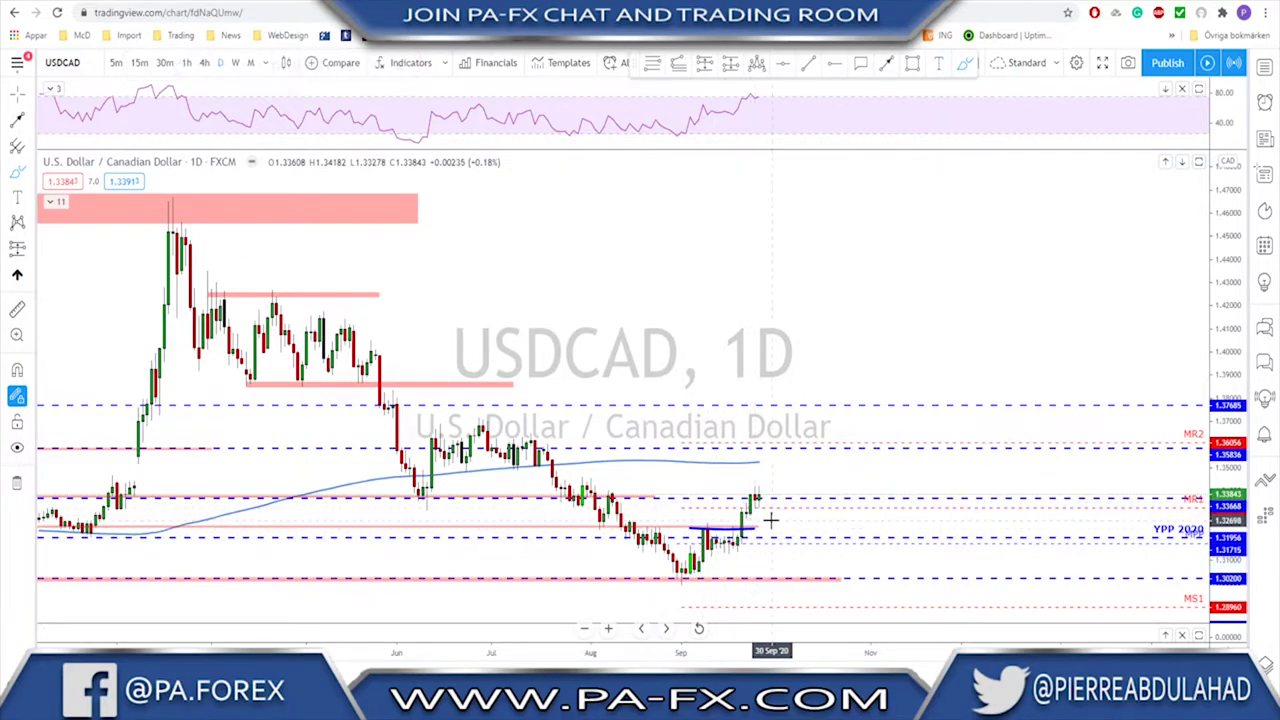
scroll(766, 526, "down", 2)
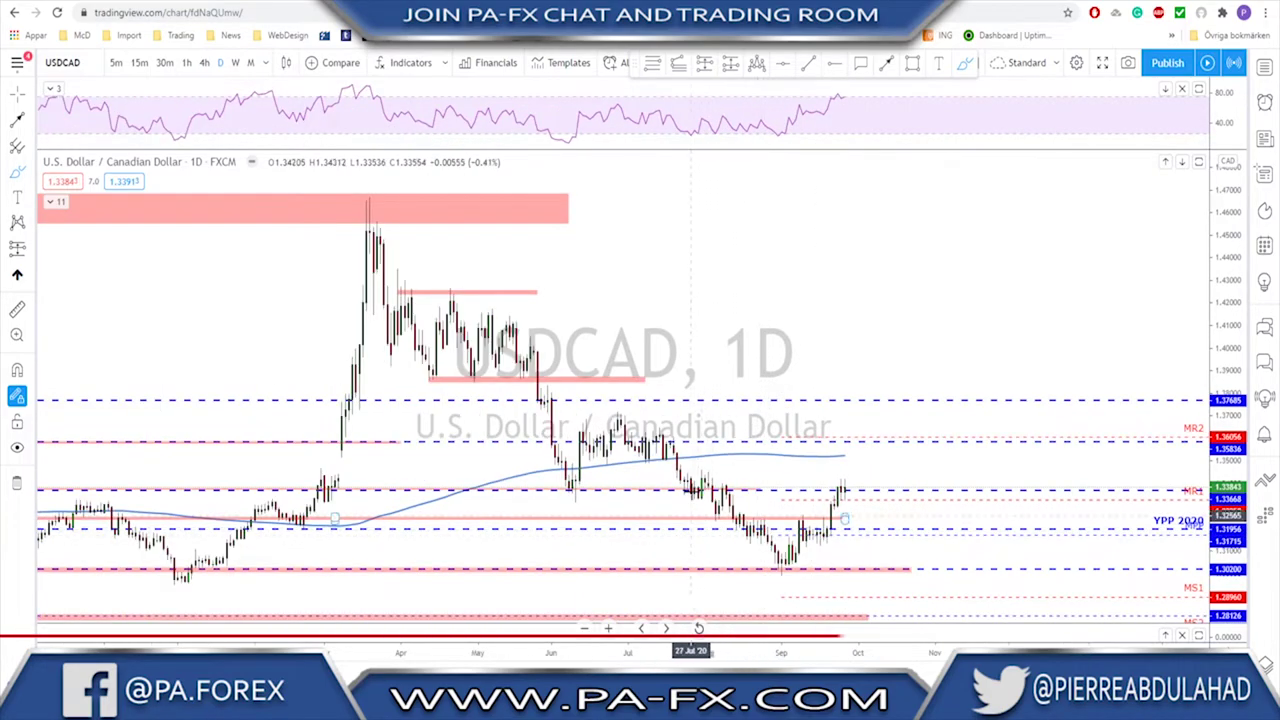
Set USDCAD to the 4-hour timeframe, brush the broken resistance zone, the rally and a projected breakout higher, and undo the marks.
left_click(205, 63)
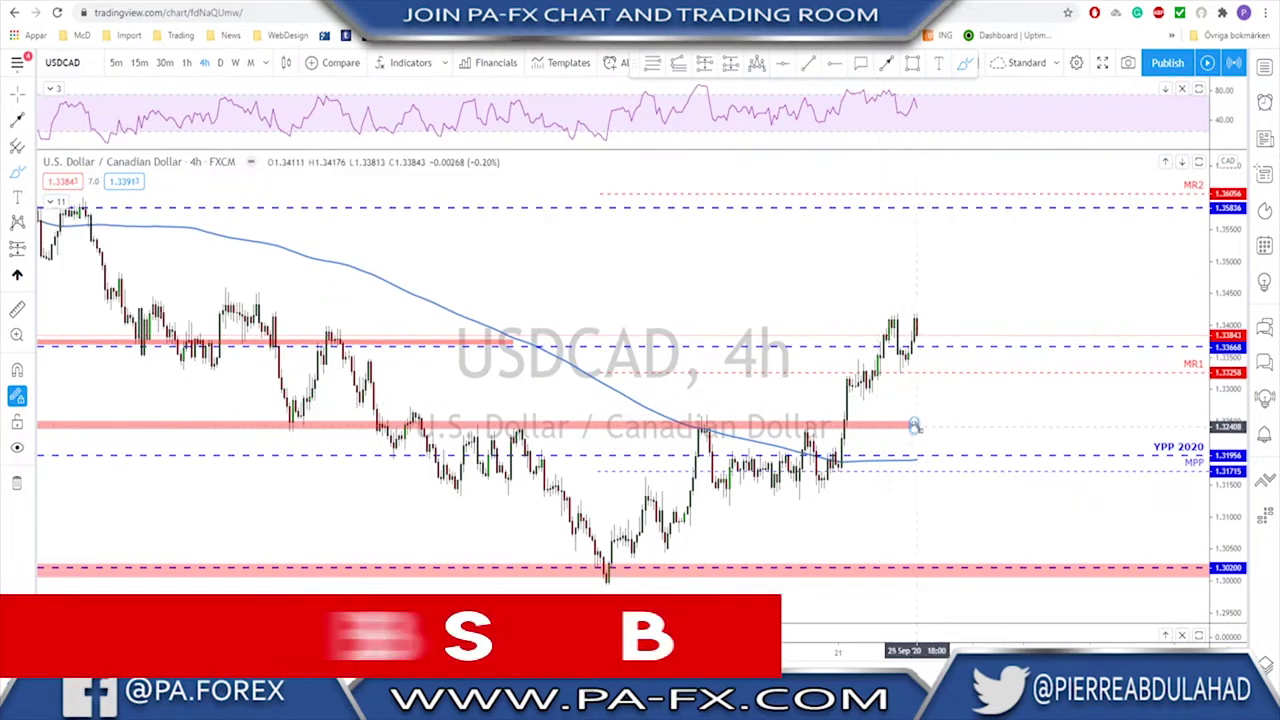
mouse_move(480, 429)
left_mouse_down()
mouse_move(893, 427)
mouse_move(878, 356)
mouse_move(888, 316)
left_mouse_up()
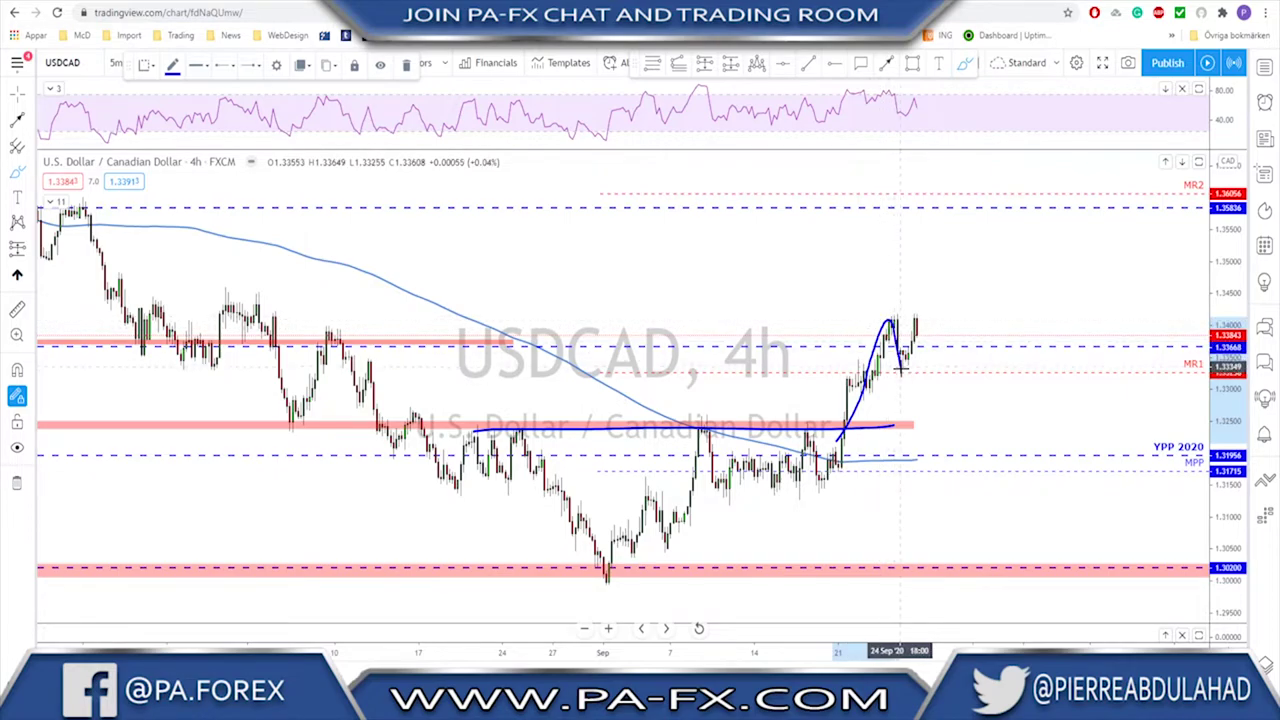
left_click_drag(903, 374, 940, 243)
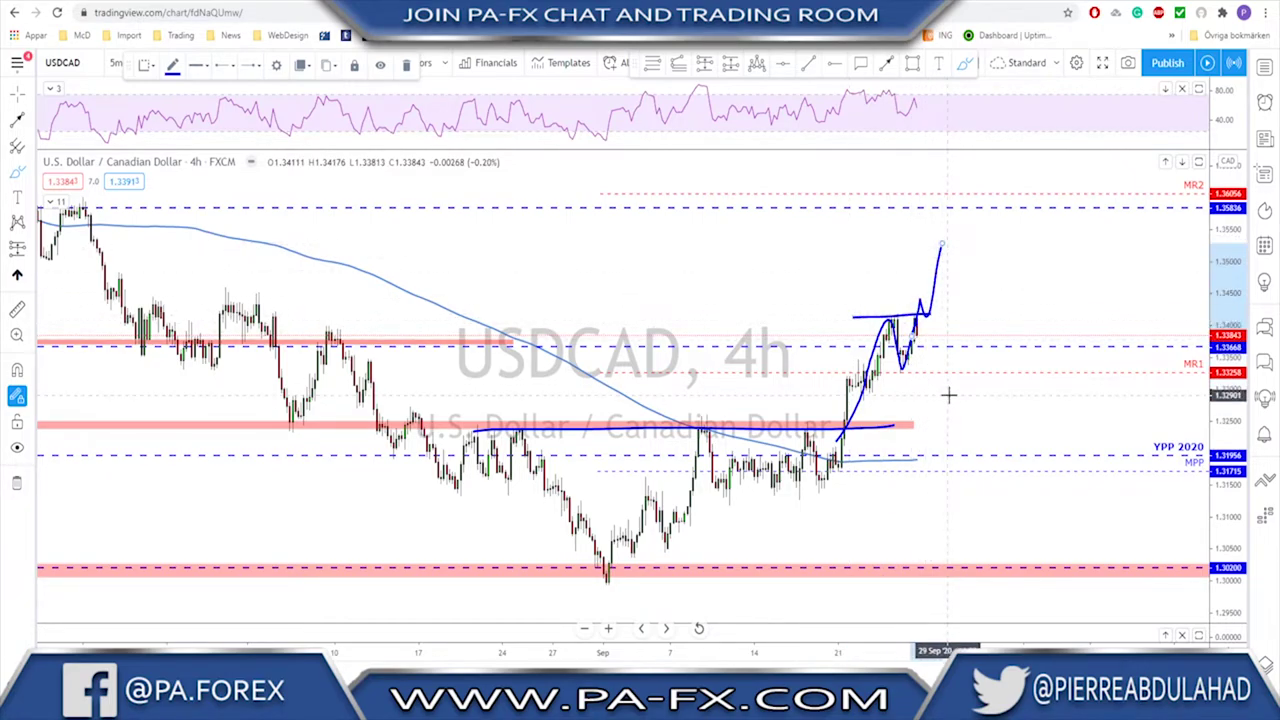
key("ctrl+z")
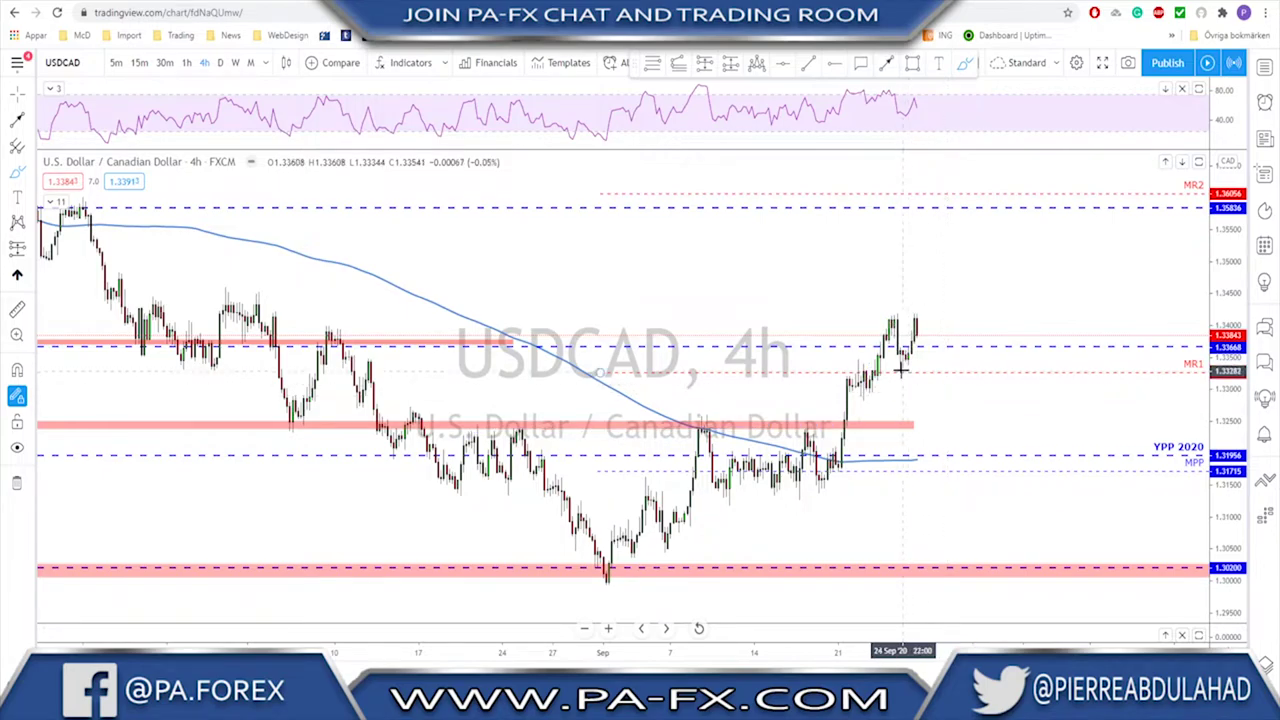
Brush a circle around USDCAD's latest pullback low near MR1 and a mark at the recent highs, undoing the strokes.
scroll(860, 362, "up", 2)
mouse_move(820, 347)
left_mouse_down()
mouse_move(868, 342)
mouse_move(824, 342)
mouse_move(835, 340)
left_mouse_up()
key("ctrl+z")
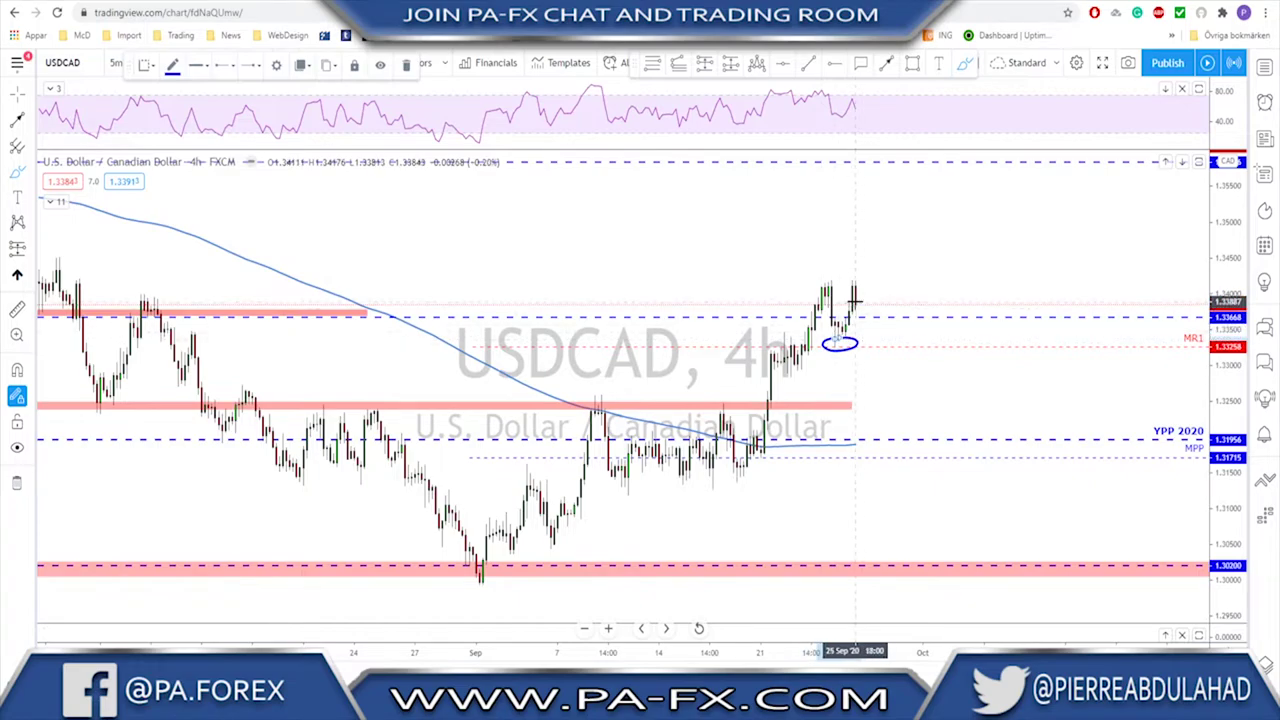
mouse_move(855, 290)
left_mouse_down()
mouse_move(869, 346)
mouse_move(884, 338)
mouse_move(855, 342)
mouse_move(892, 407)
mouse_move(926, 284)
left_mouse_up()
key("ctrl+z")
key("ctrl+z")
key("ctrl+z")
Extend USDCAD's red support zone below MR1 forward past the projected pullback path, and delete that path.
left_click_drag(851, 403, 946, 403)
scroll(781, 417, "down", 2)
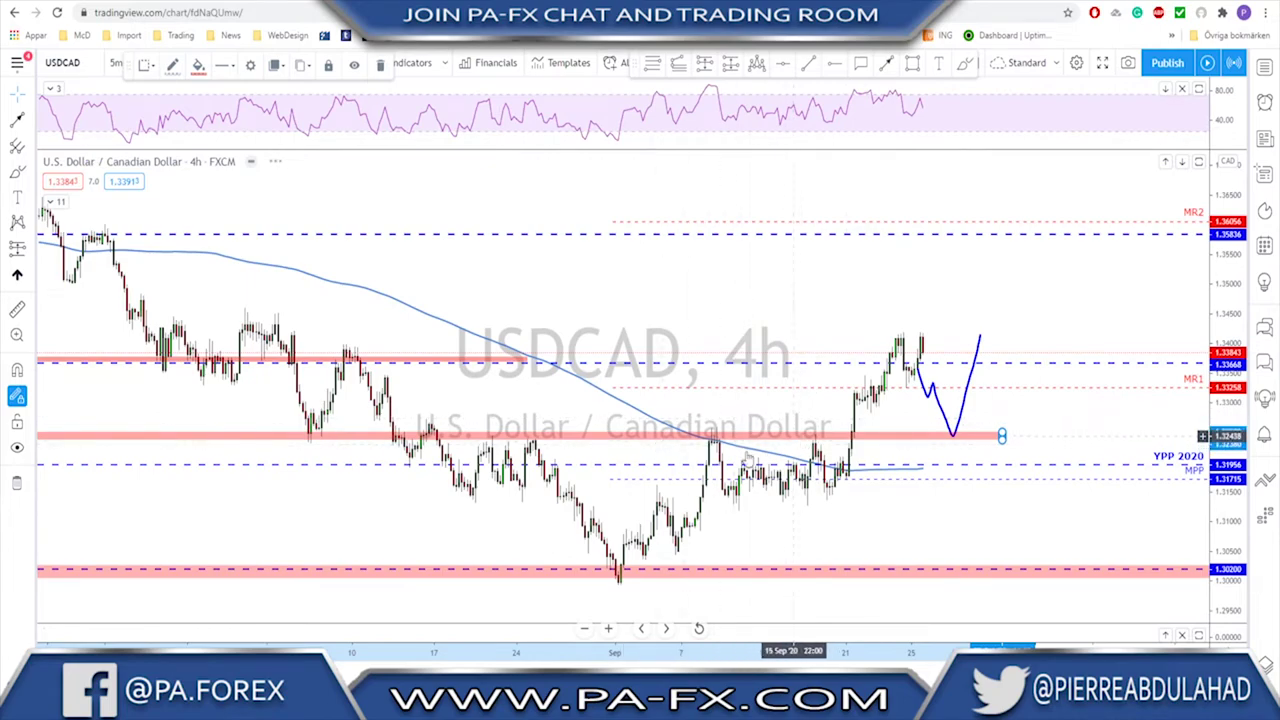
left_click(945, 424)
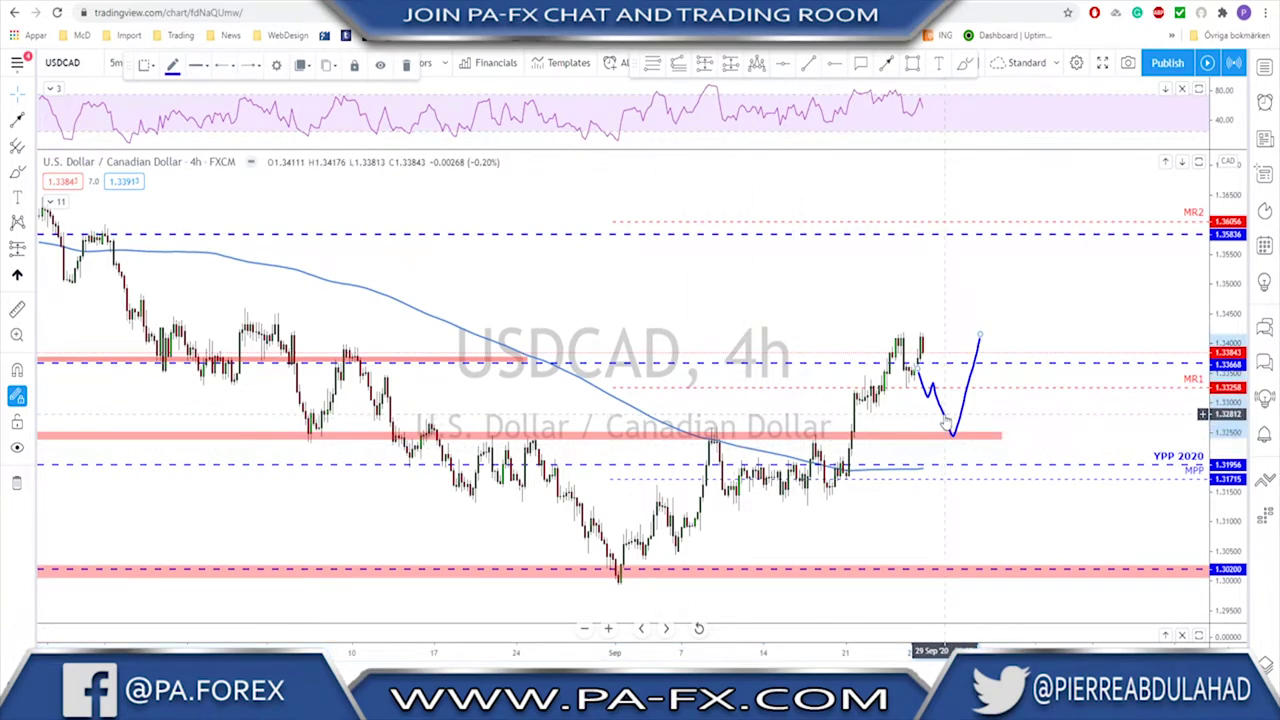
key("Delete")
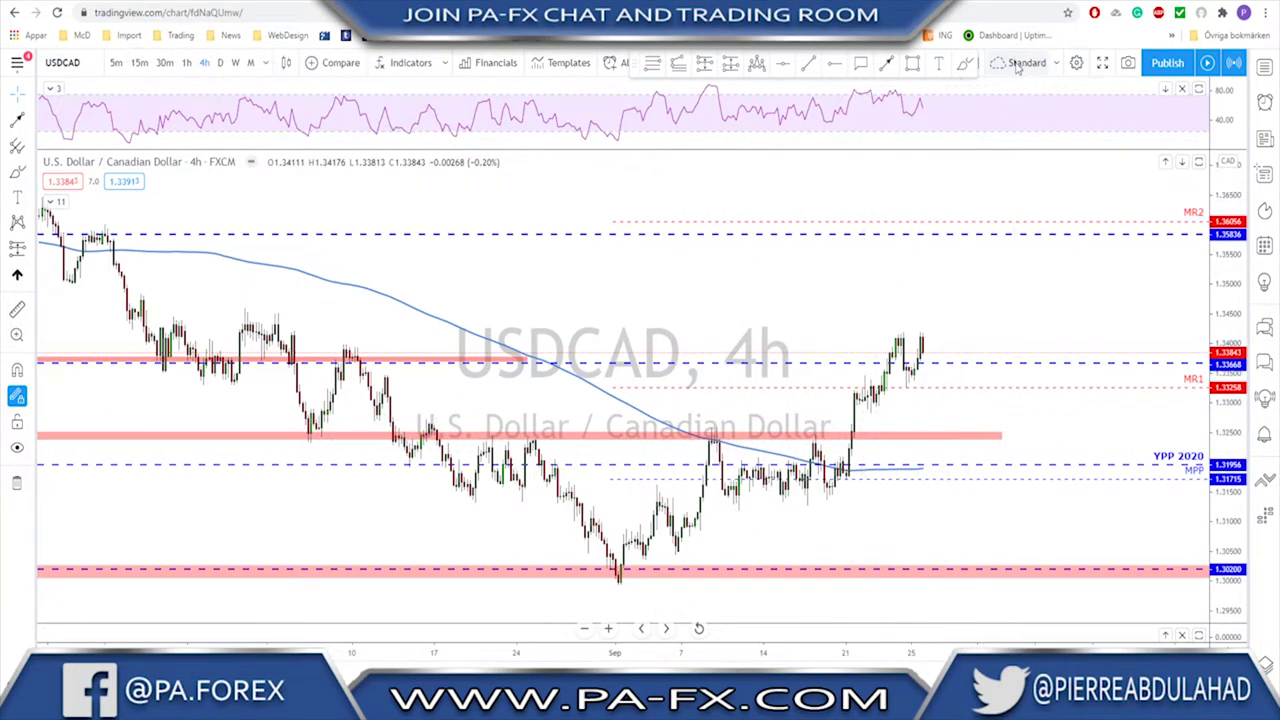
Open the AUDUSD chart and set it to the daily timeframe.
key("Down")
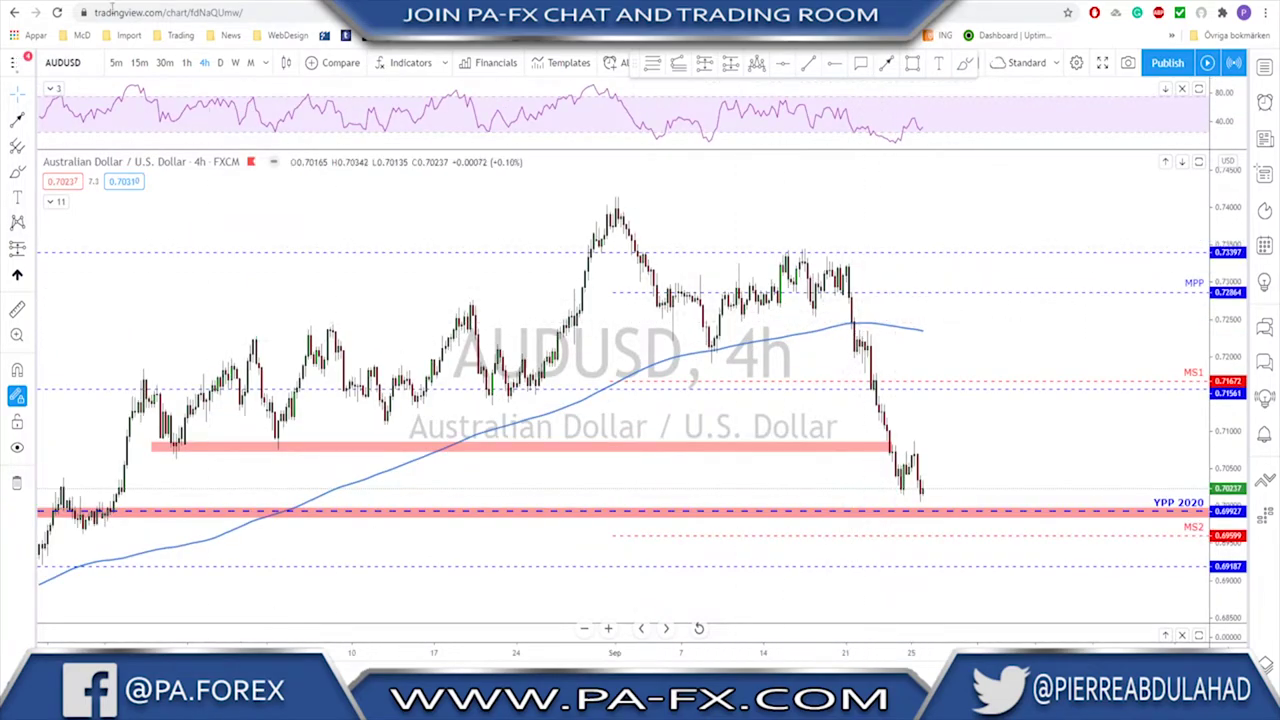
left_click(221, 63)
scroll(743, 340, "up", 5)
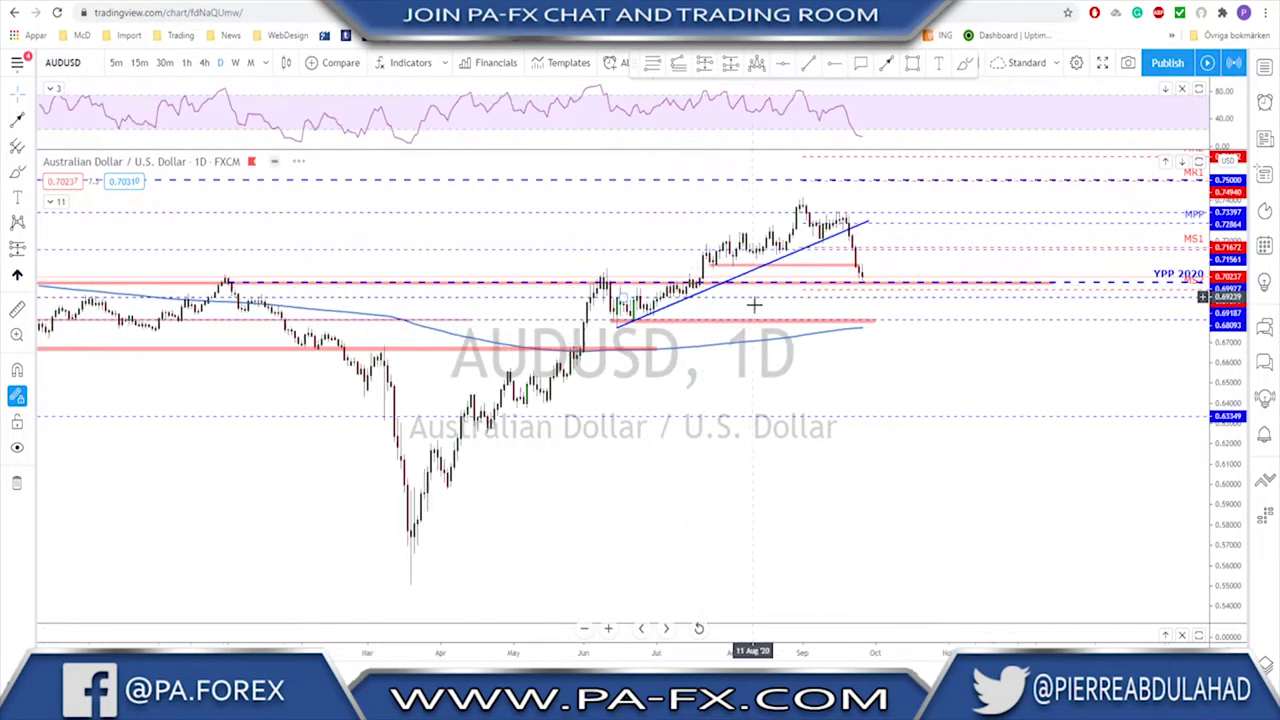
scroll(743, 340, "down", 2)
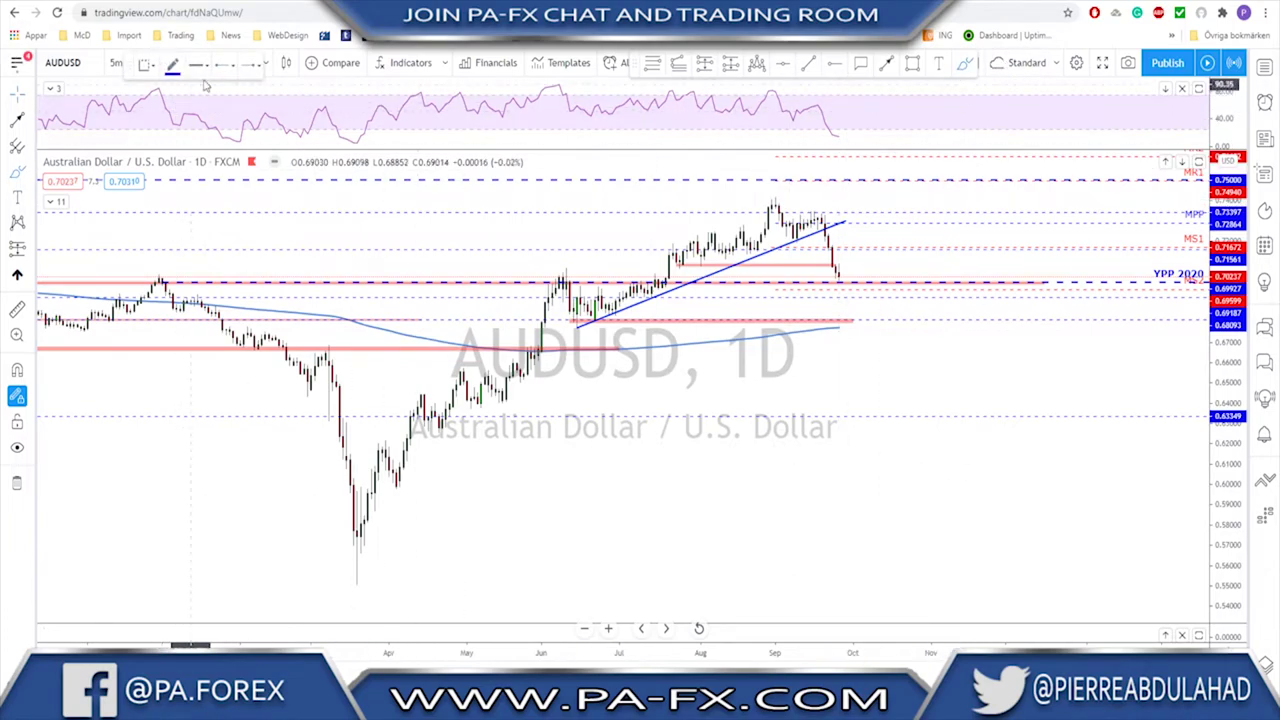
Switch AUDUSD to the weekly timeframe to examine its price history from before 2018 through 2020.
left_click(235, 62)
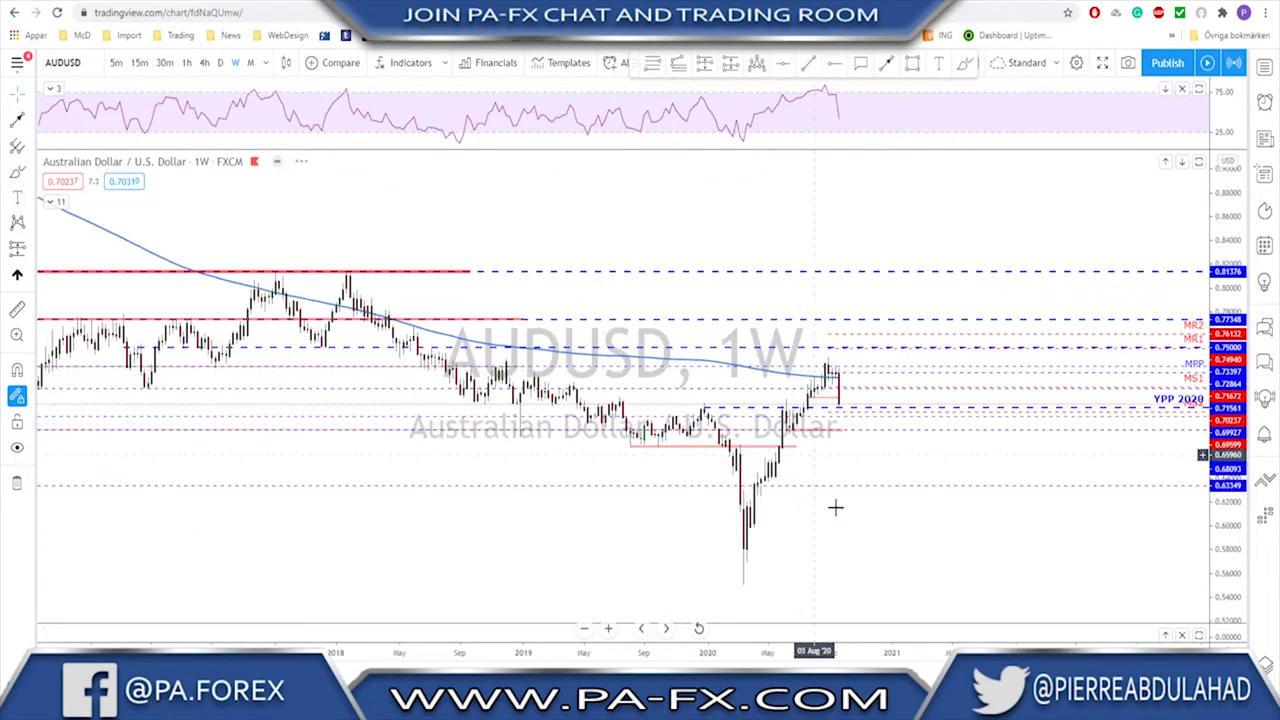
scroll(786, 471, "down", 1)
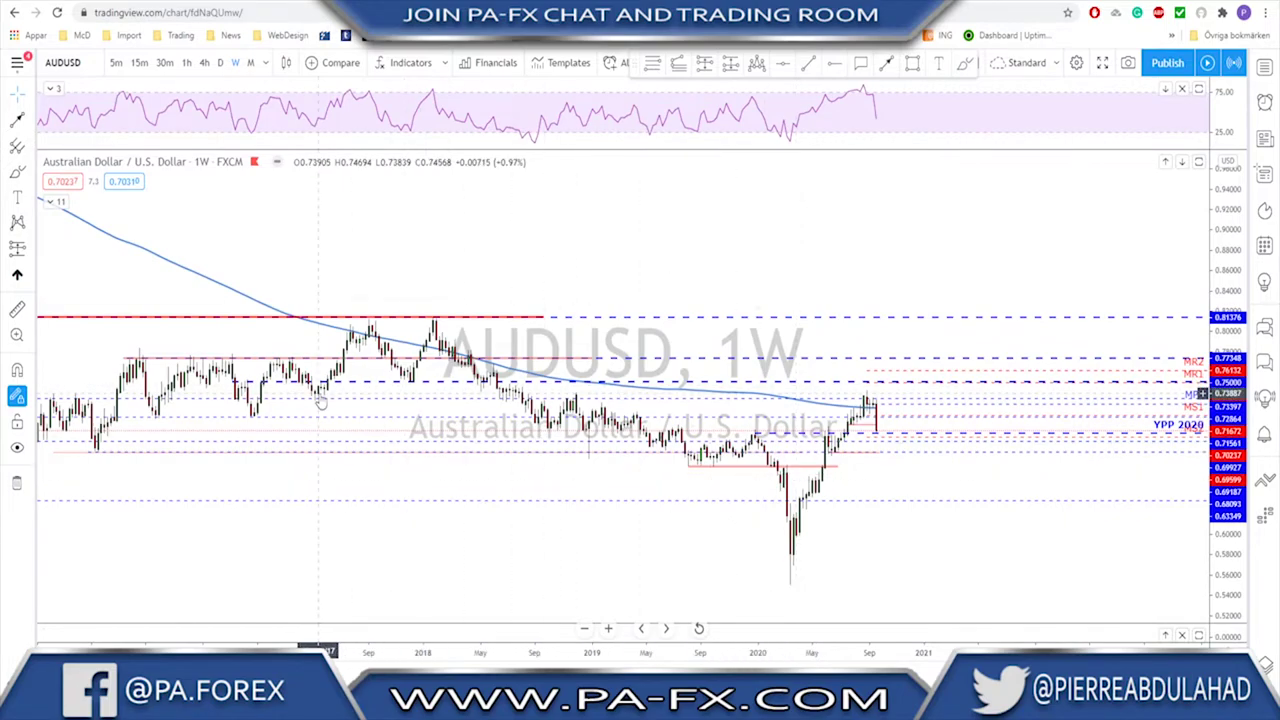
mouse_move(562, 392)
left_mouse_down()
mouse_move(598, 396)
mouse_move(581, 404)
left_mouse_up()
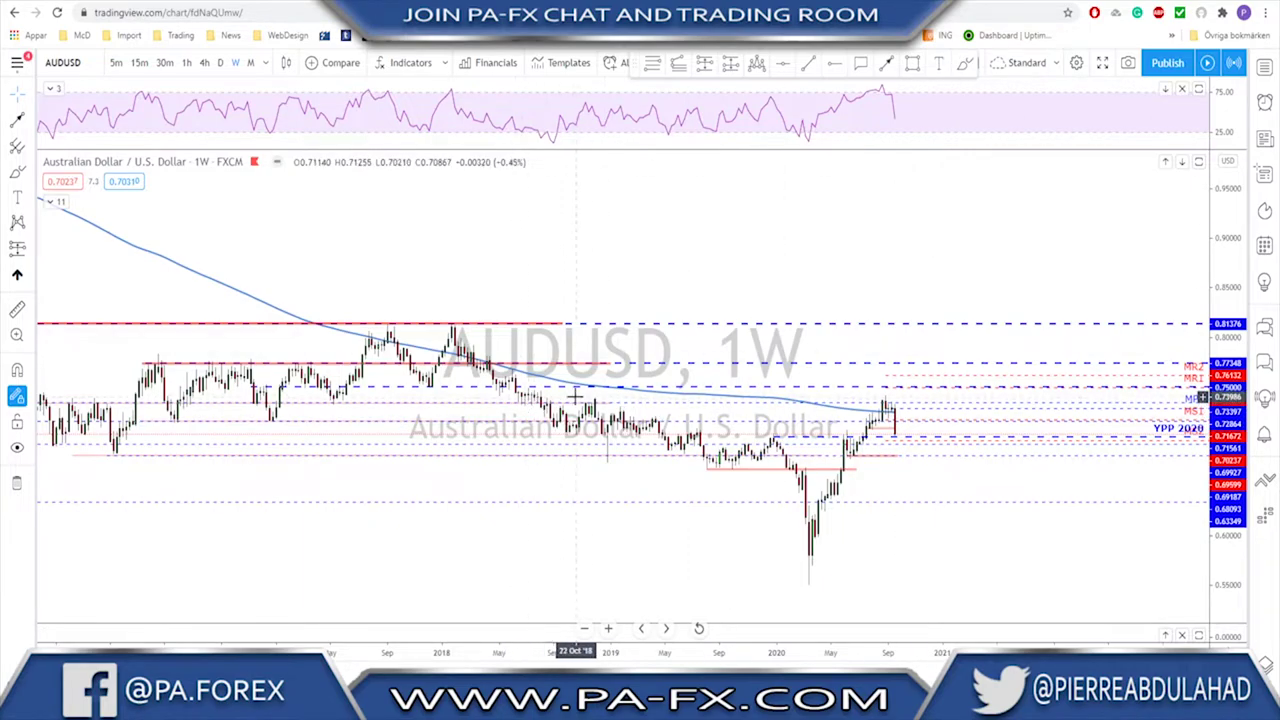
On AUDUSD's weekly chart, brush a circle around the candles below the moving average and trace the latest peak and drop, deleting both strokes.
scroll(714, 375, "up", 2)
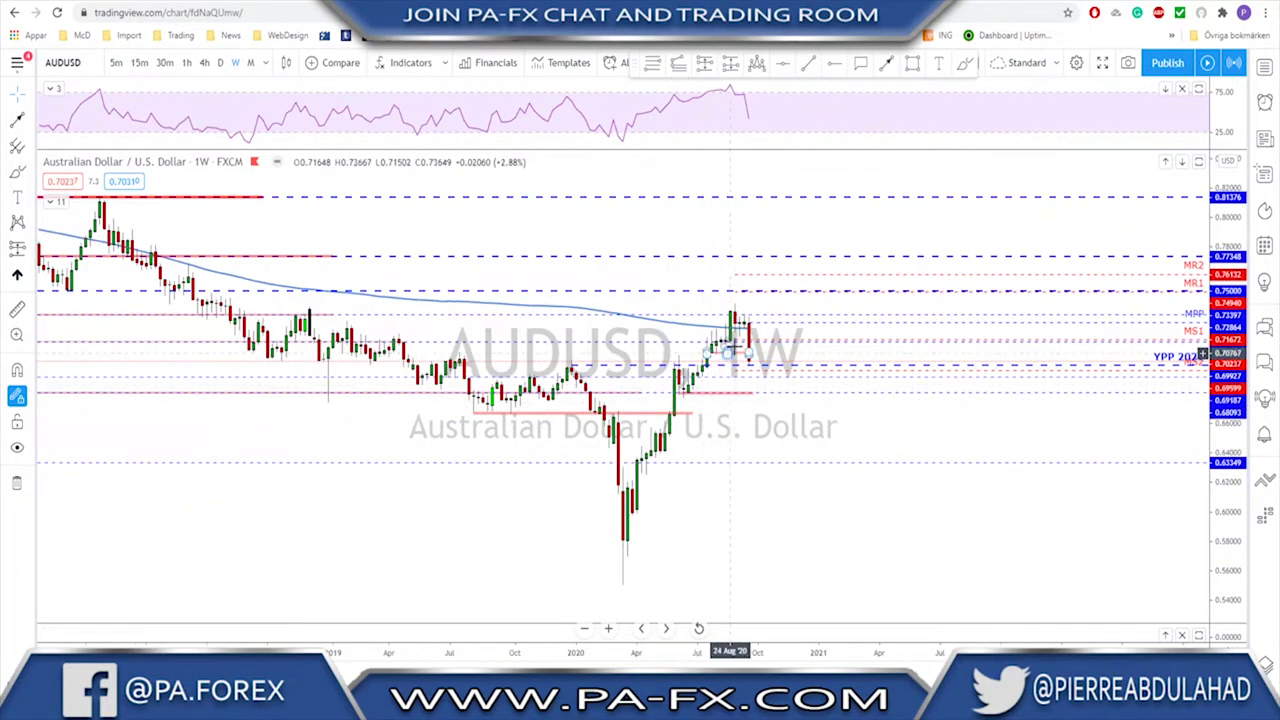
scroll(720, 315, "up", 1)
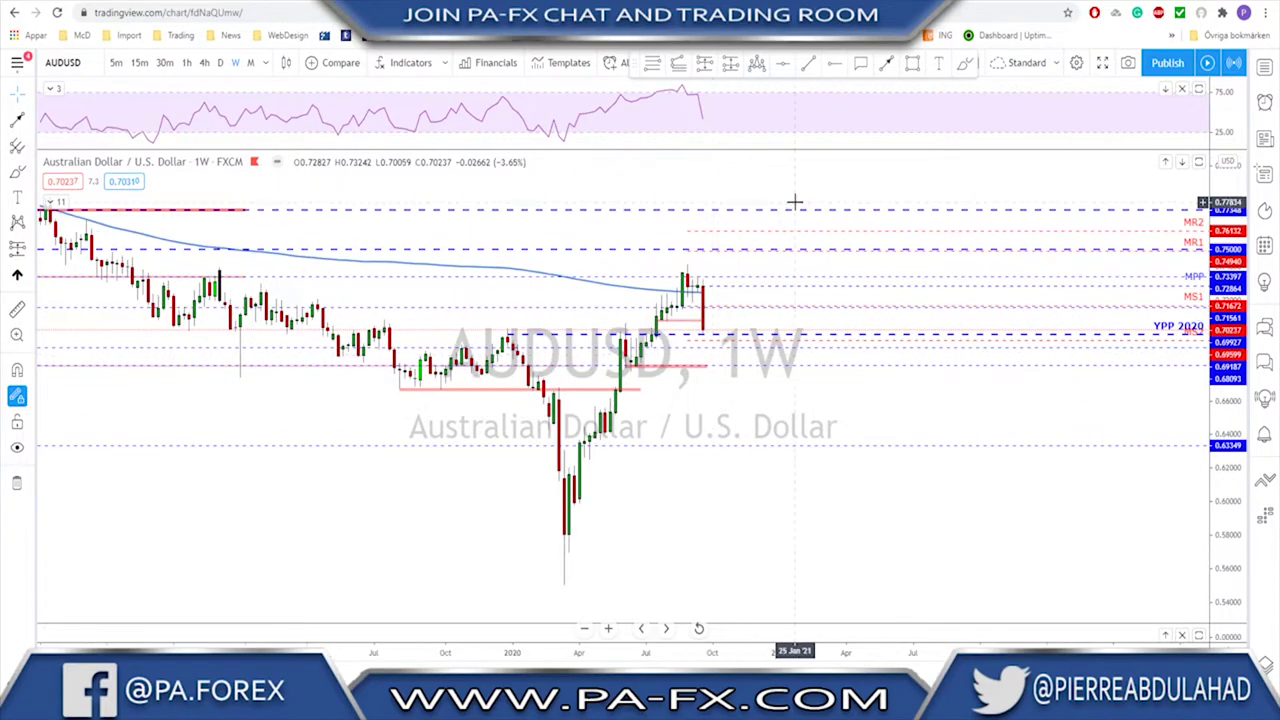
left_click(966, 64)
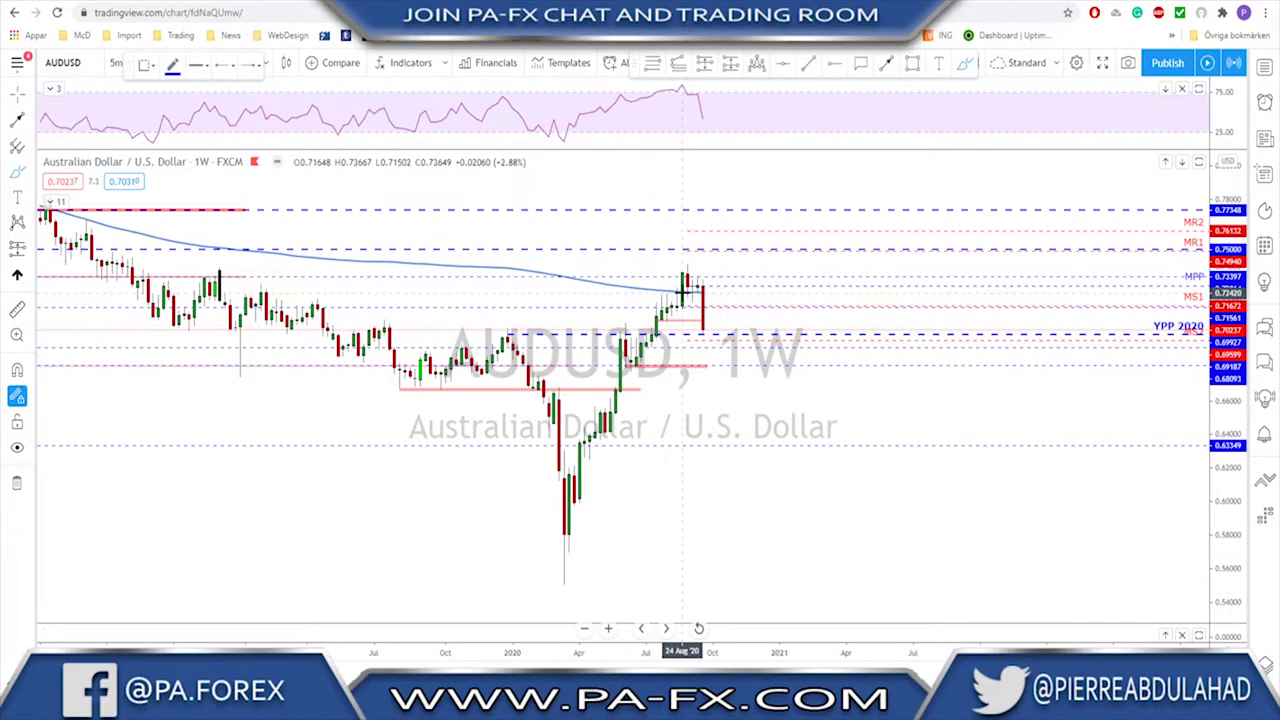
left_click(676, 290)
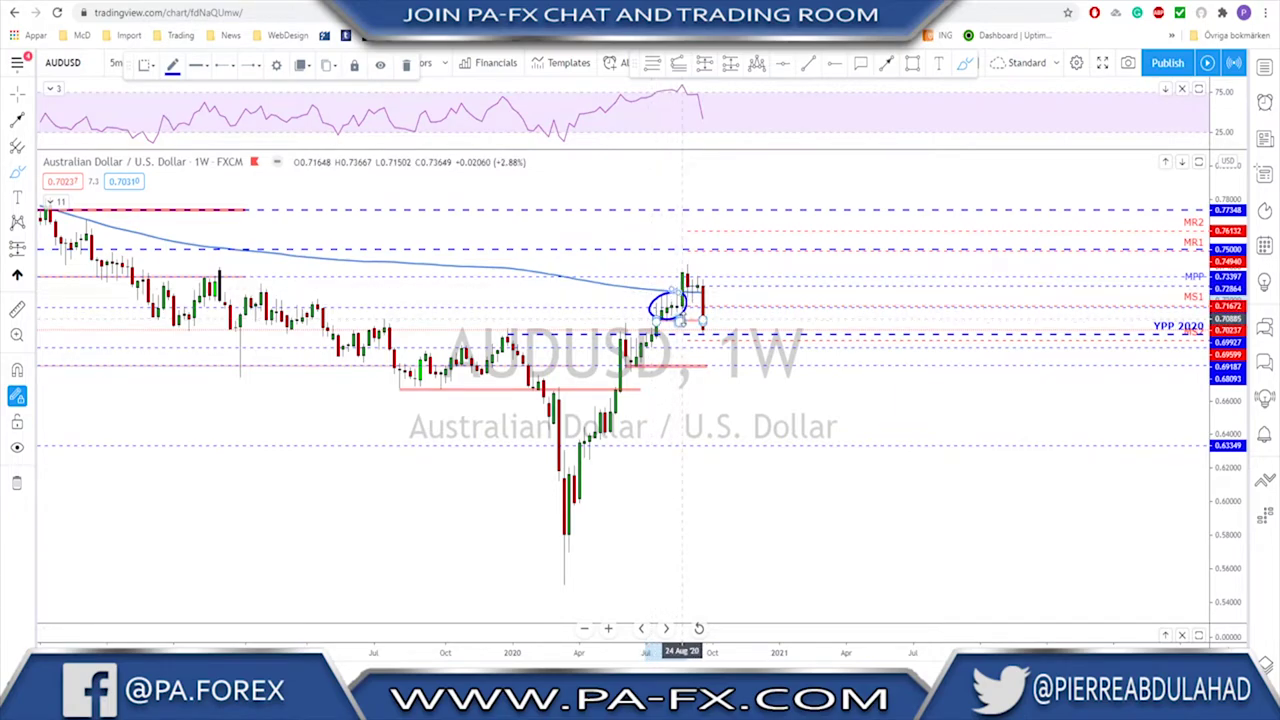
key("Delete")
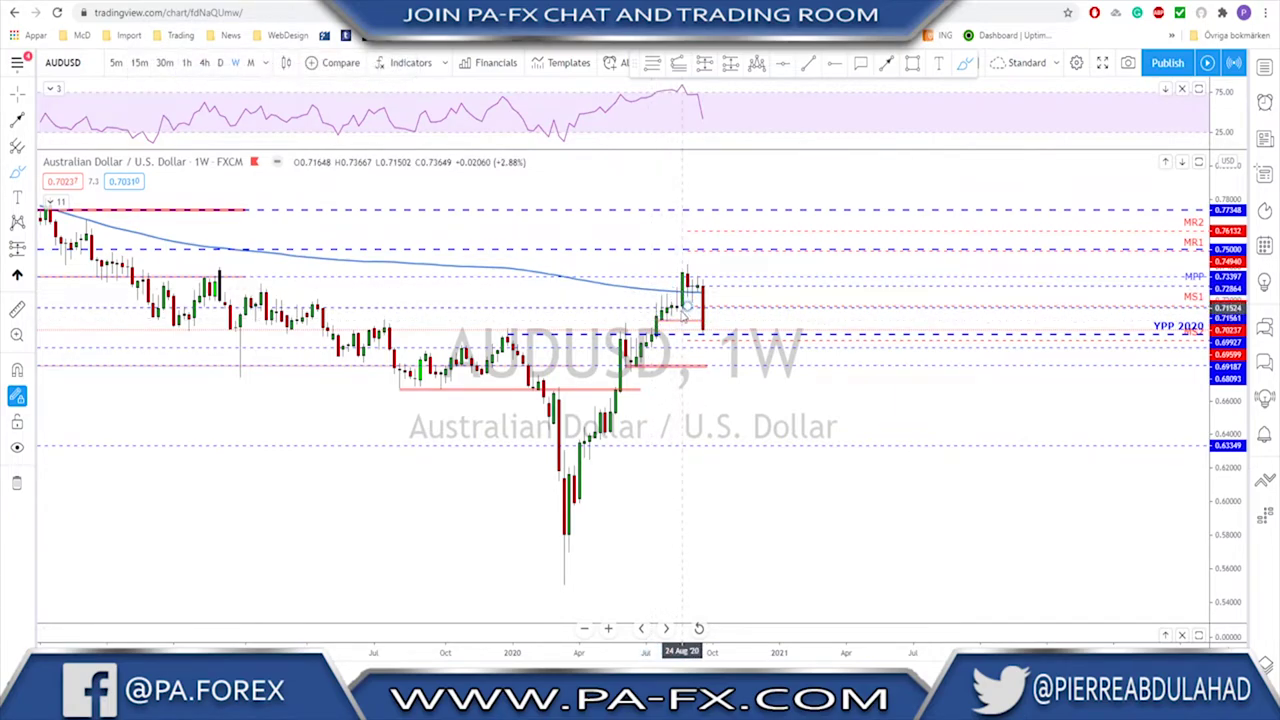
left_click_drag(677, 307, 682, 272)
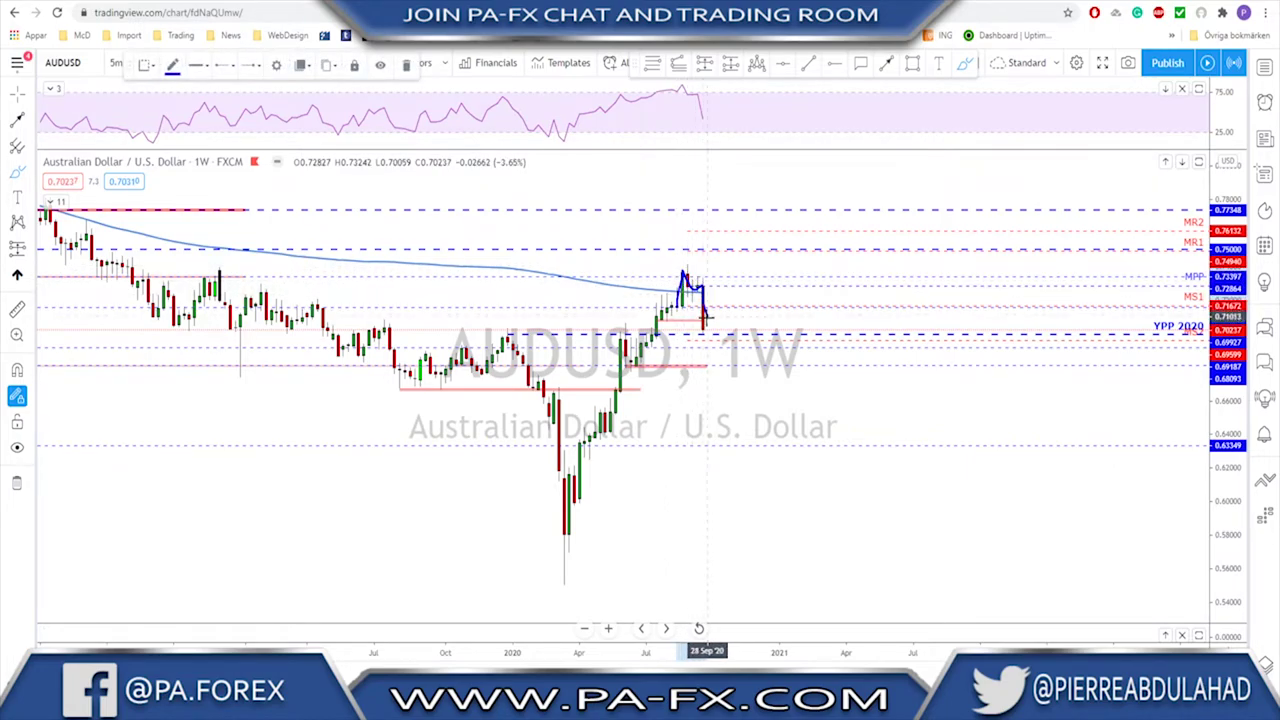
key("Delete")
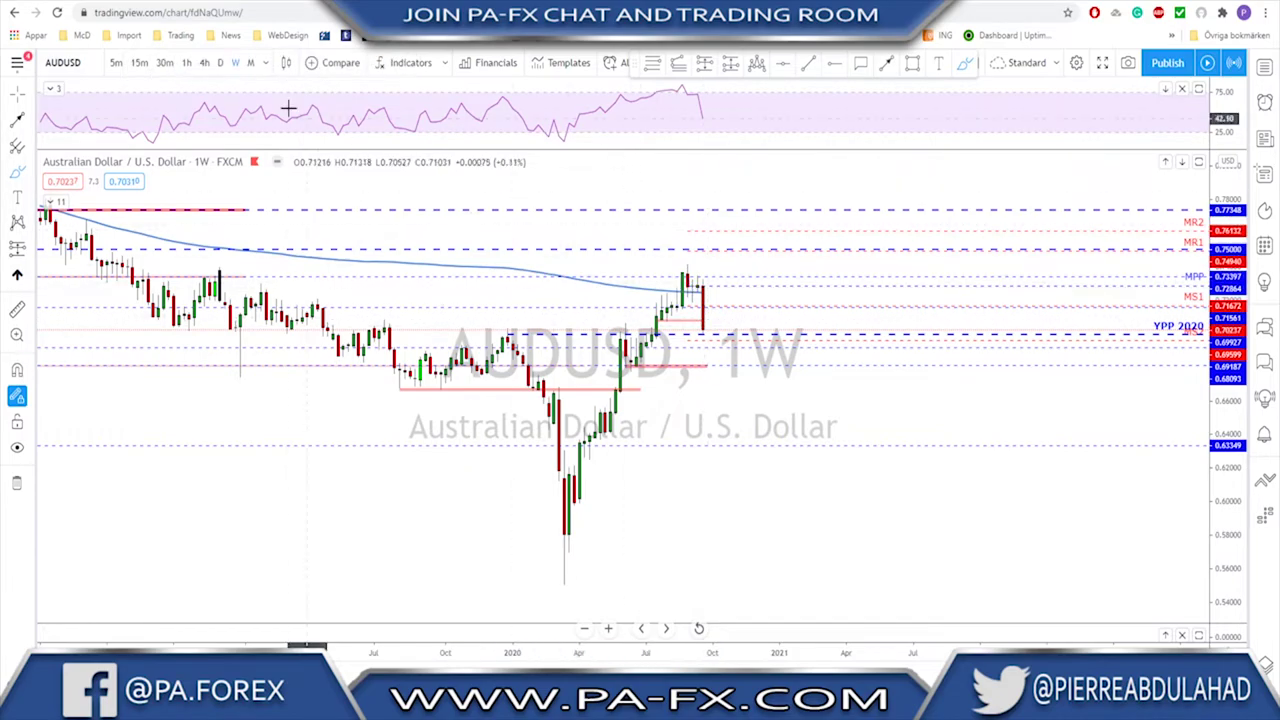
Switch AUDUSD to daily, brush its waves from late July to the latest drop and the declining RSI peaks, and undo the strokes.
left_click(221, 62)
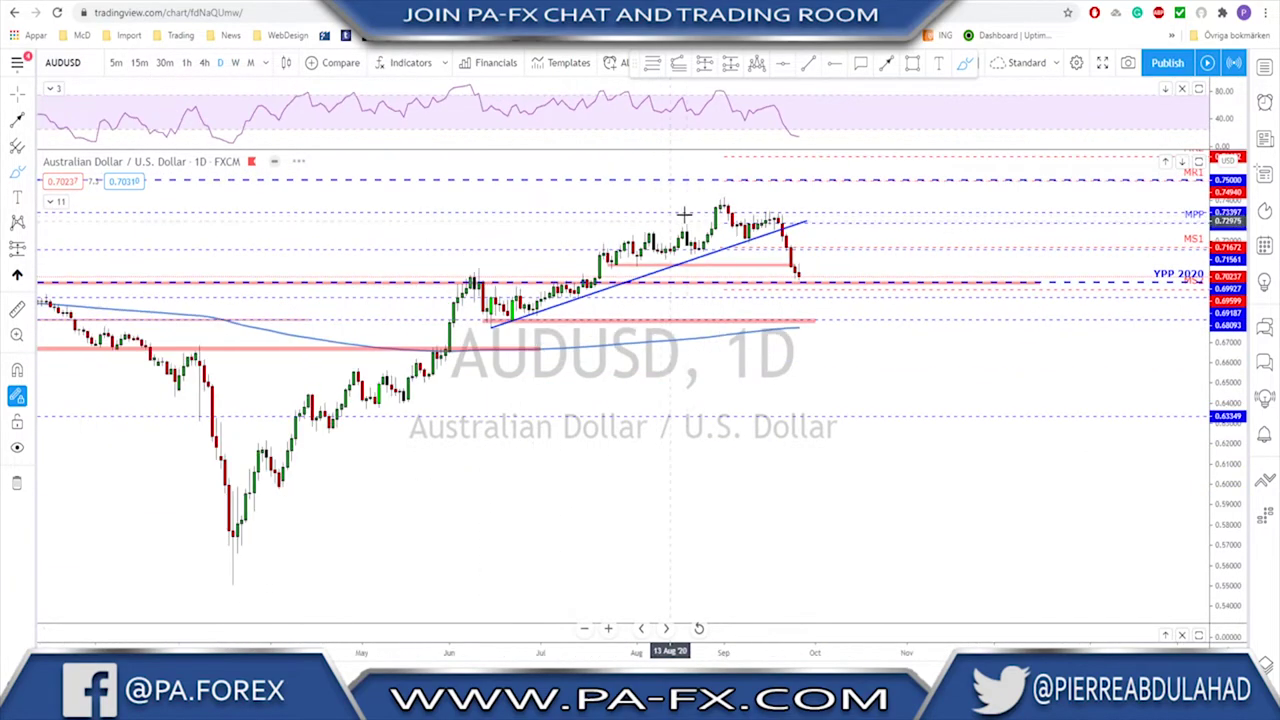
left_click(686, 265)
mouse_move(673, 266)
left_mouse_down()
mouse_move(687, 246)
mouse_move(706, 247)
left_mouse_up()
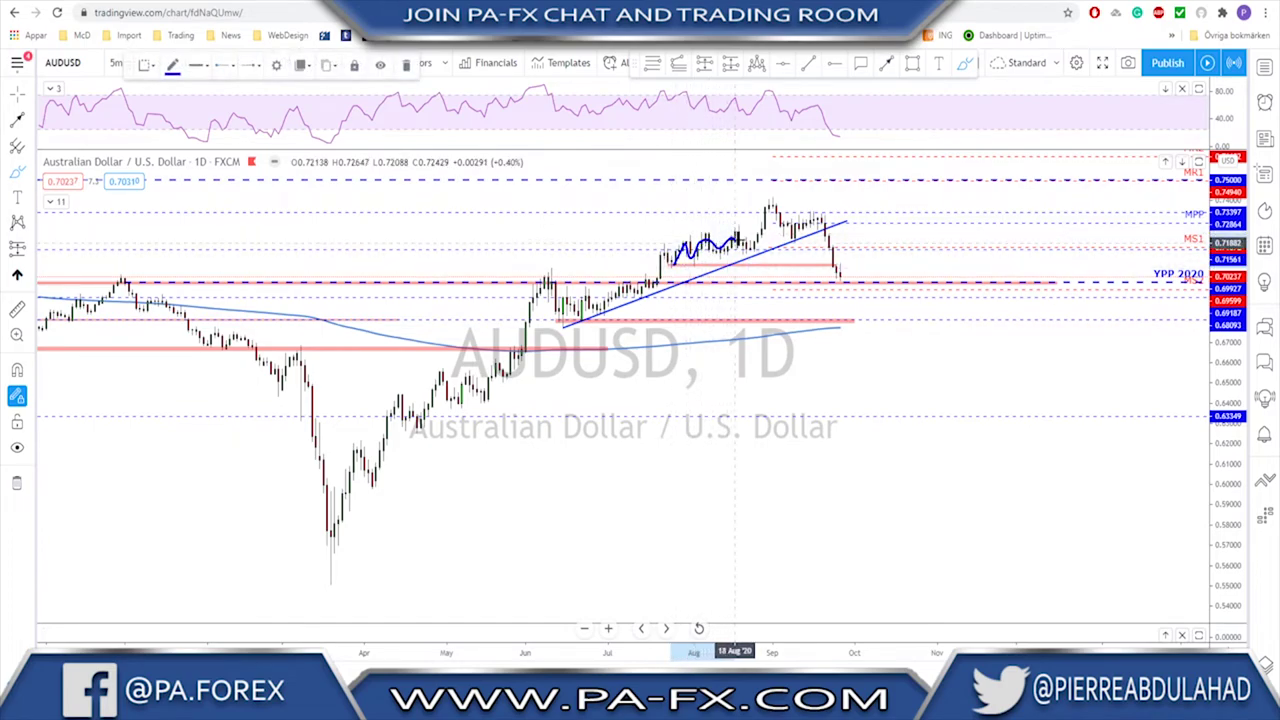
left_click_drag(664, 90, 740, 104)
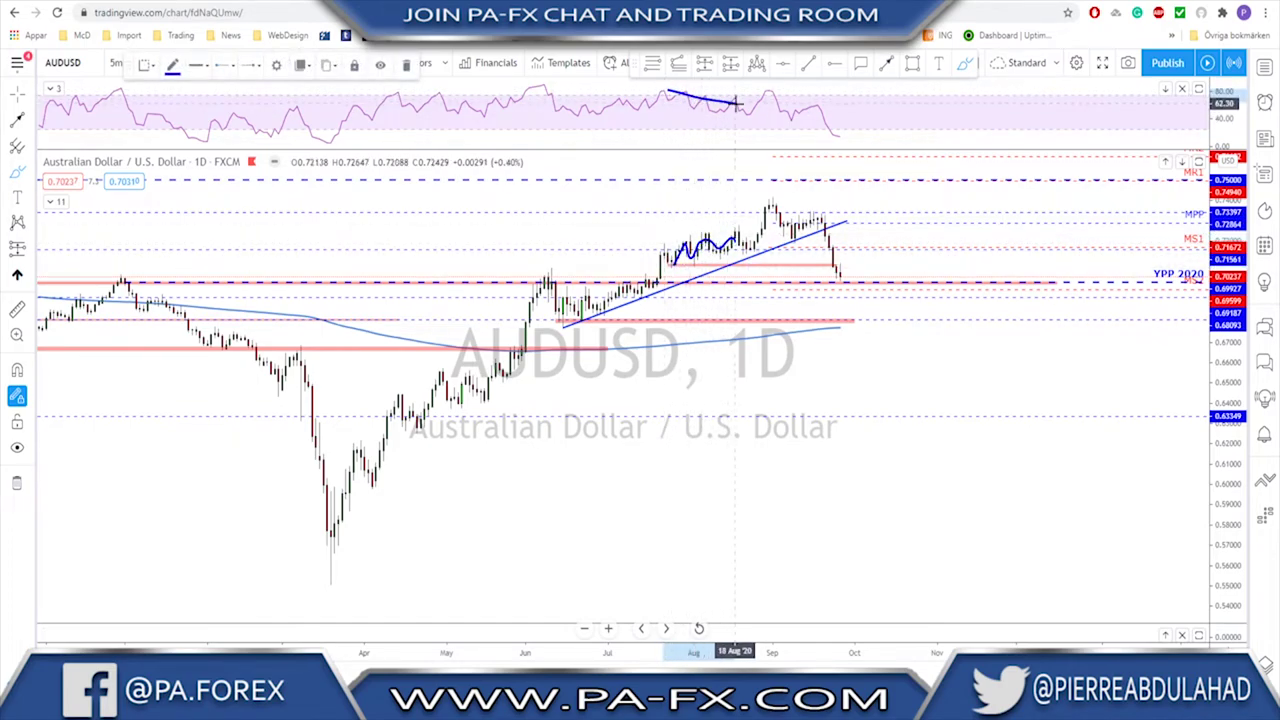
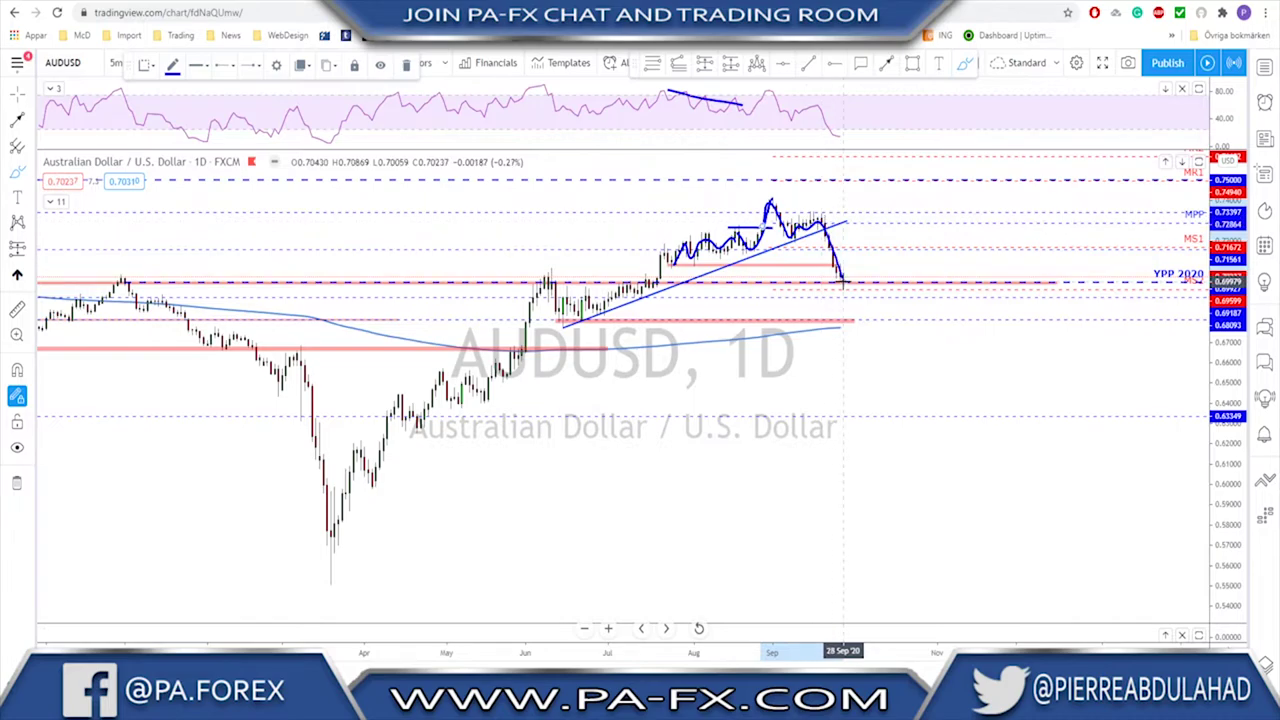
key("ctrl+z")
key("ctrl+z")
key("ctrl+z")
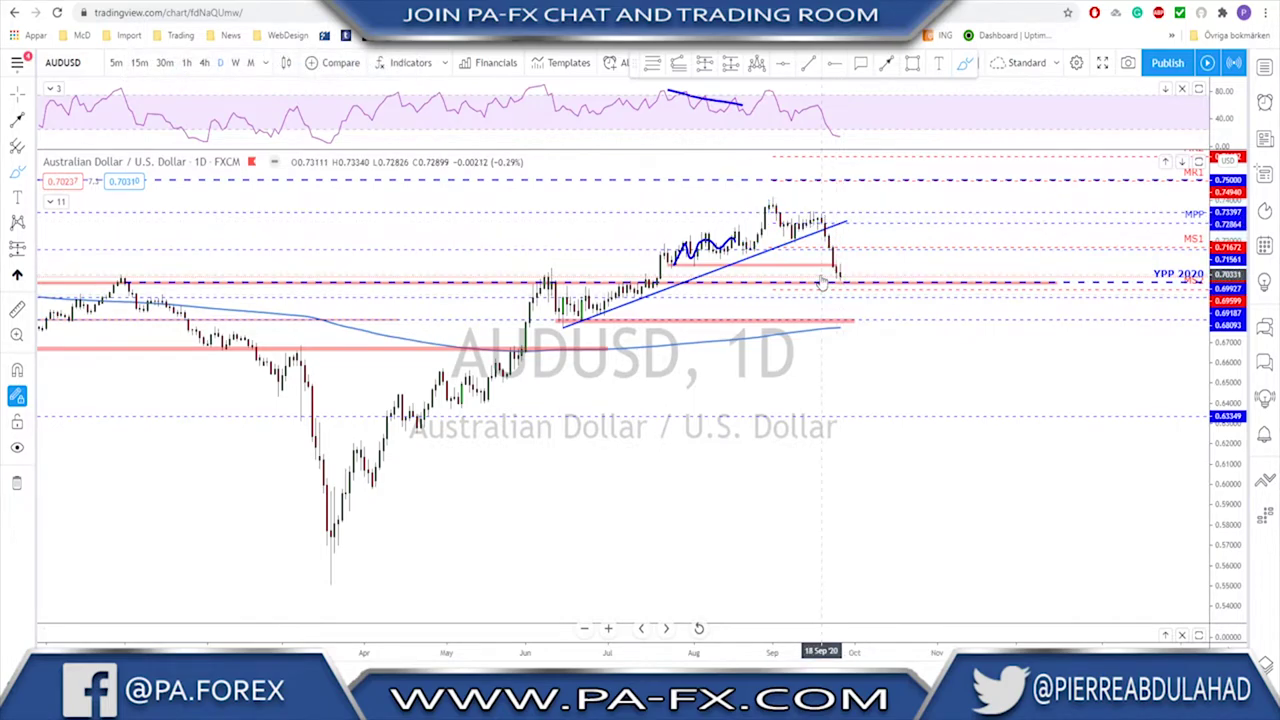
key("ctrl+z")
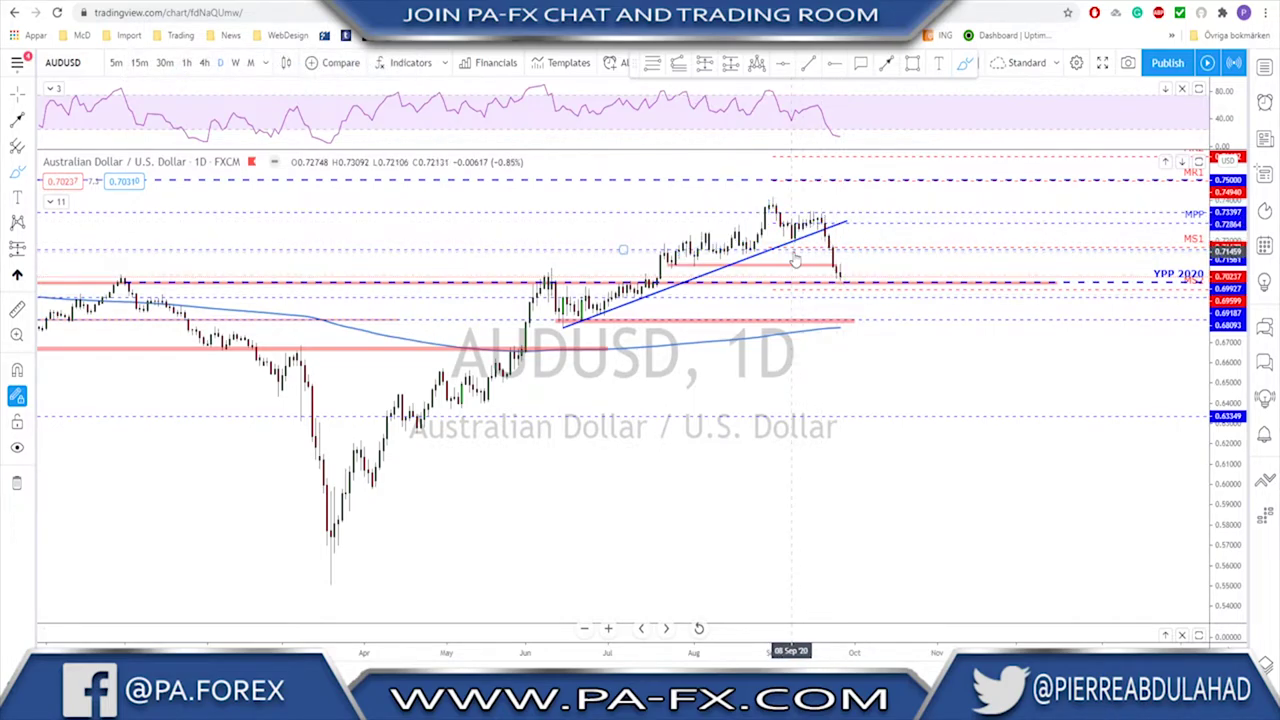
Brush a circle around AUDUSD's latest daily price at the red YPP 2020 zone and delete it.
scroll(803, 265, "down", 2)
scroll(842, 290, "up", 2)
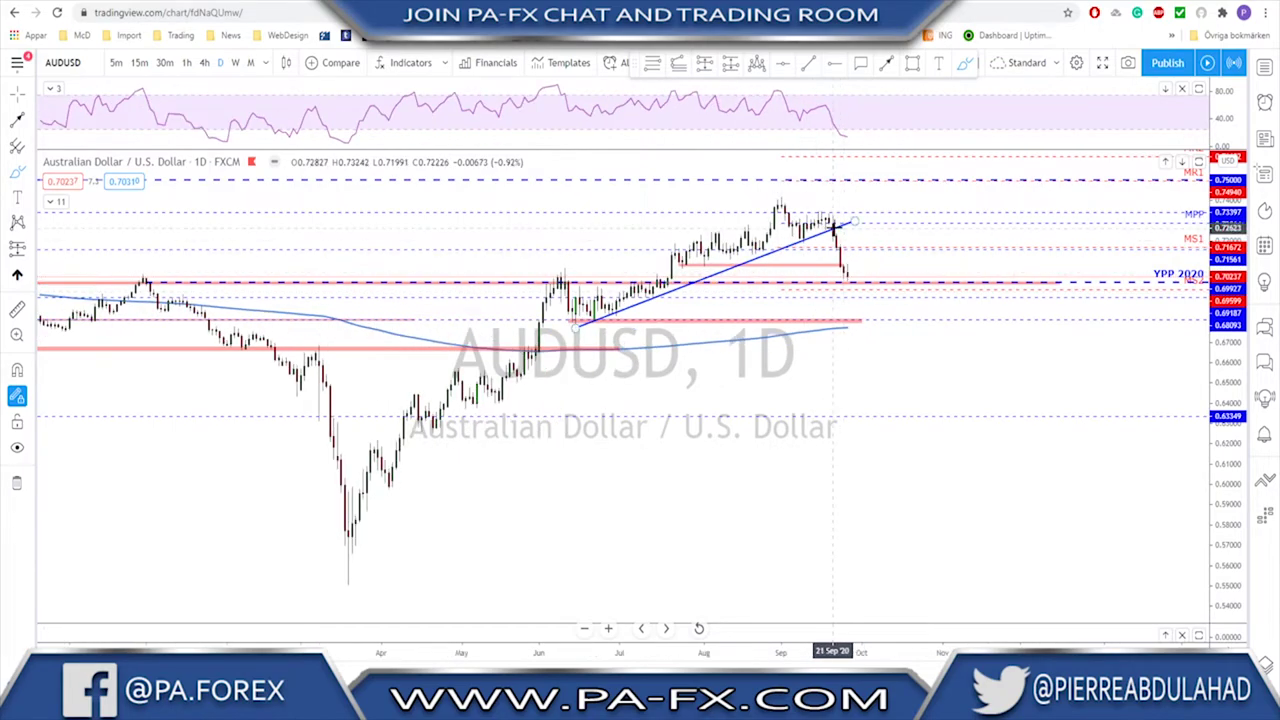
left_click(843, 265)
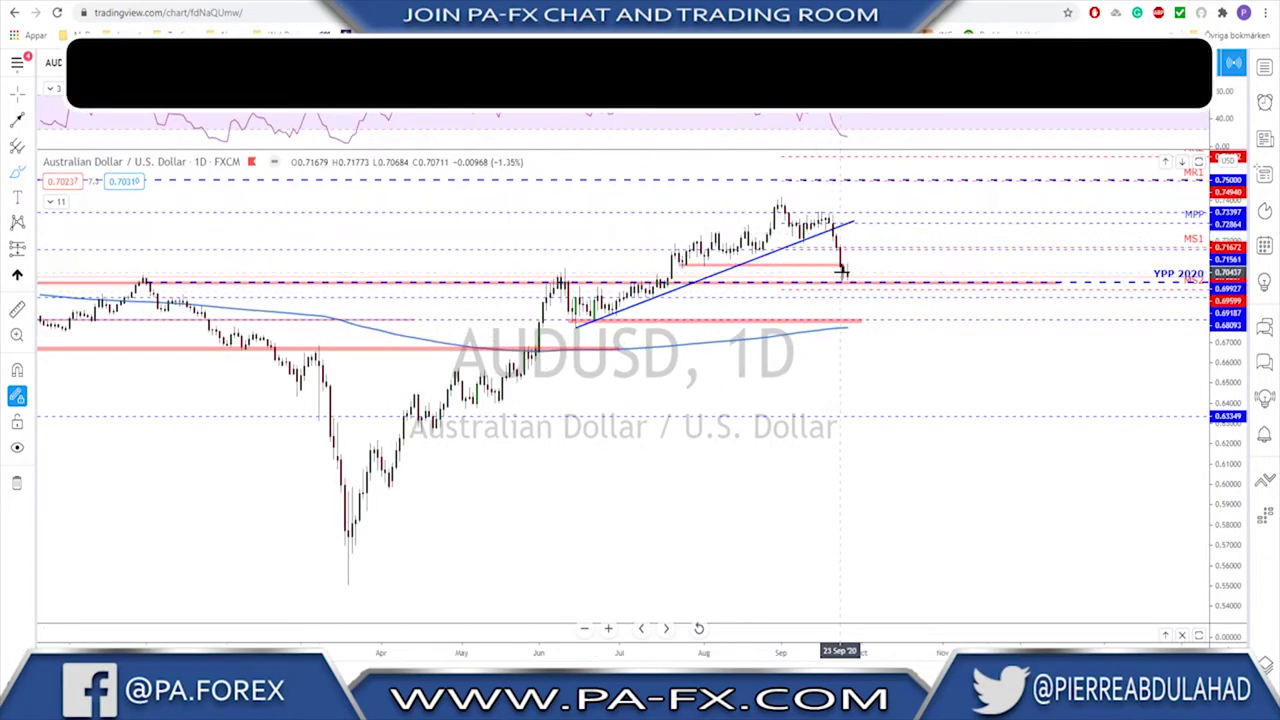
scroll(829, 300, "down", 2)
scroll(620, 310, "down", 2)
scroll(620, 310, "down", 1)
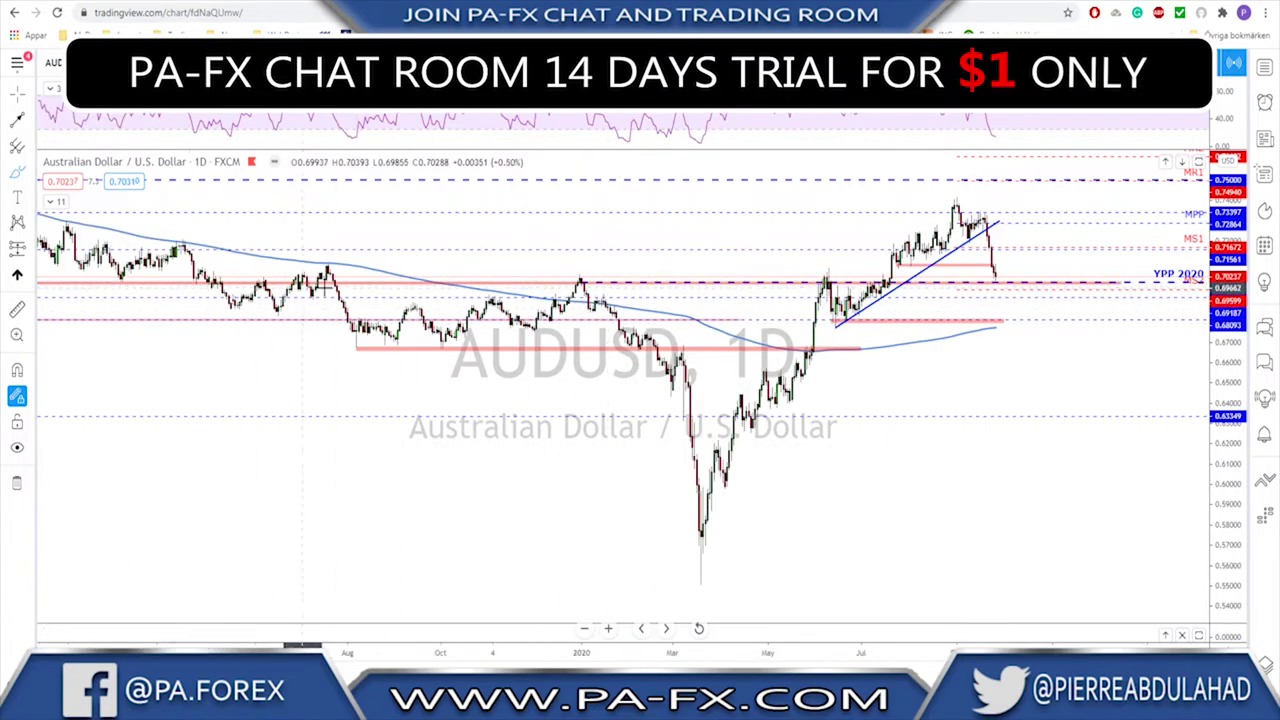
left_click_drag(966, 272, 1015, 292)
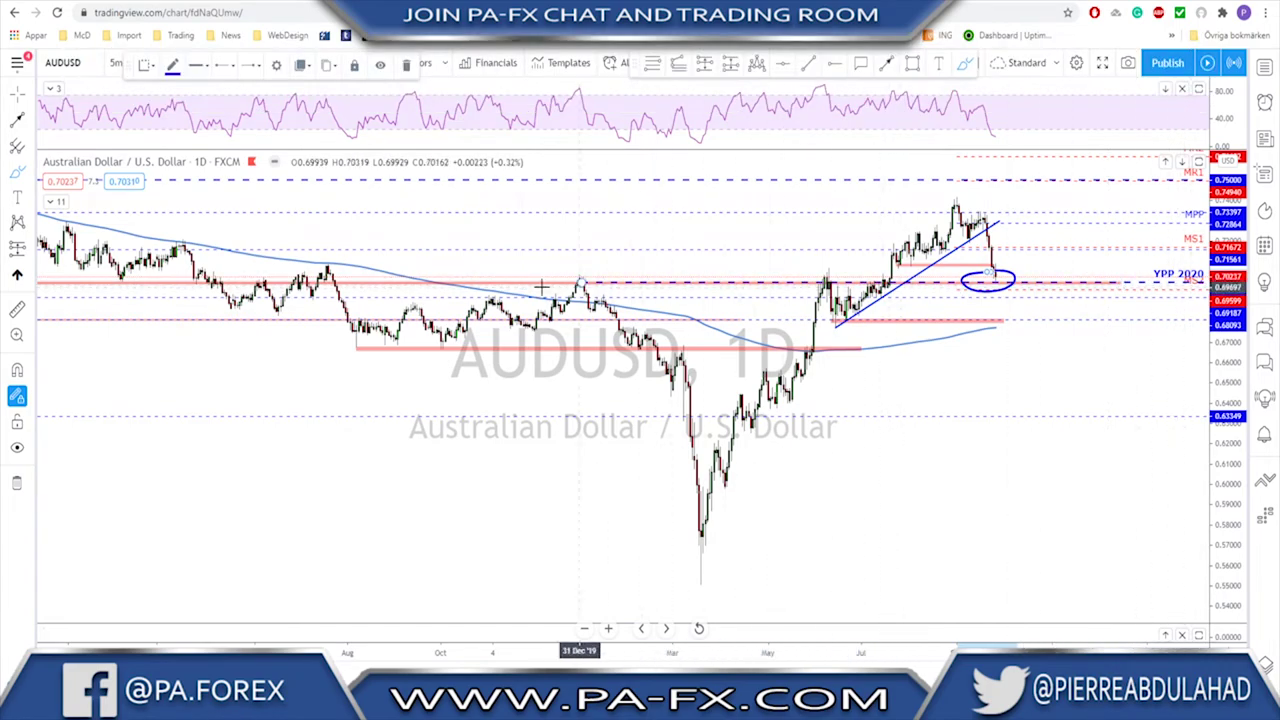
key("Delete")
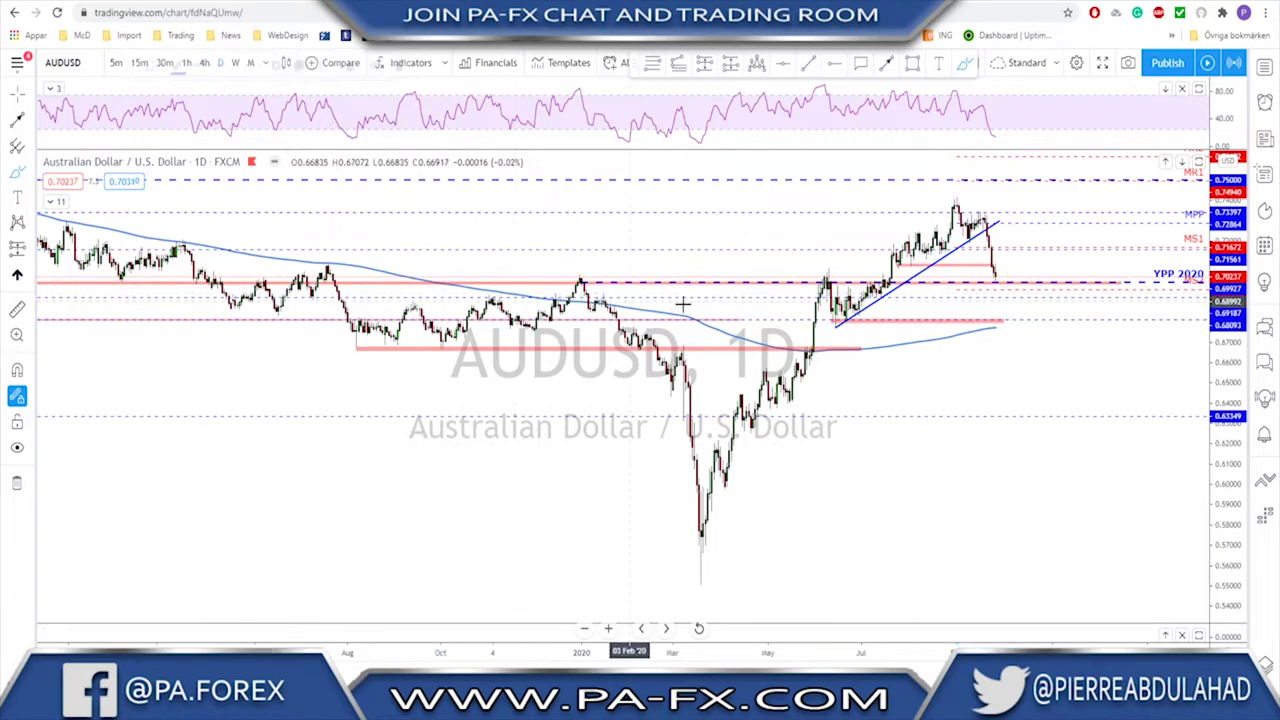
Switch AUDUSD to 4h, brush its decline from the September high with a projected rebound and fall to MS2, and undo the path.
scroll(883, 400, "up", 3)
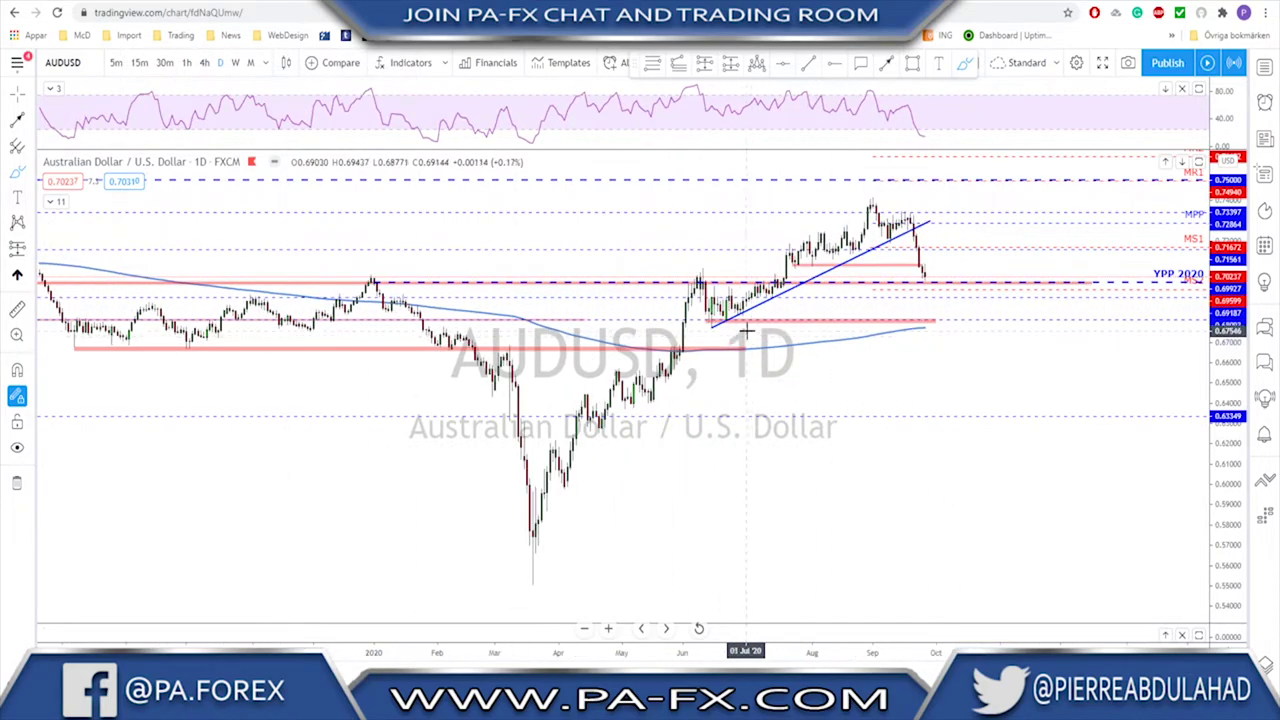
left_click(204, 62)
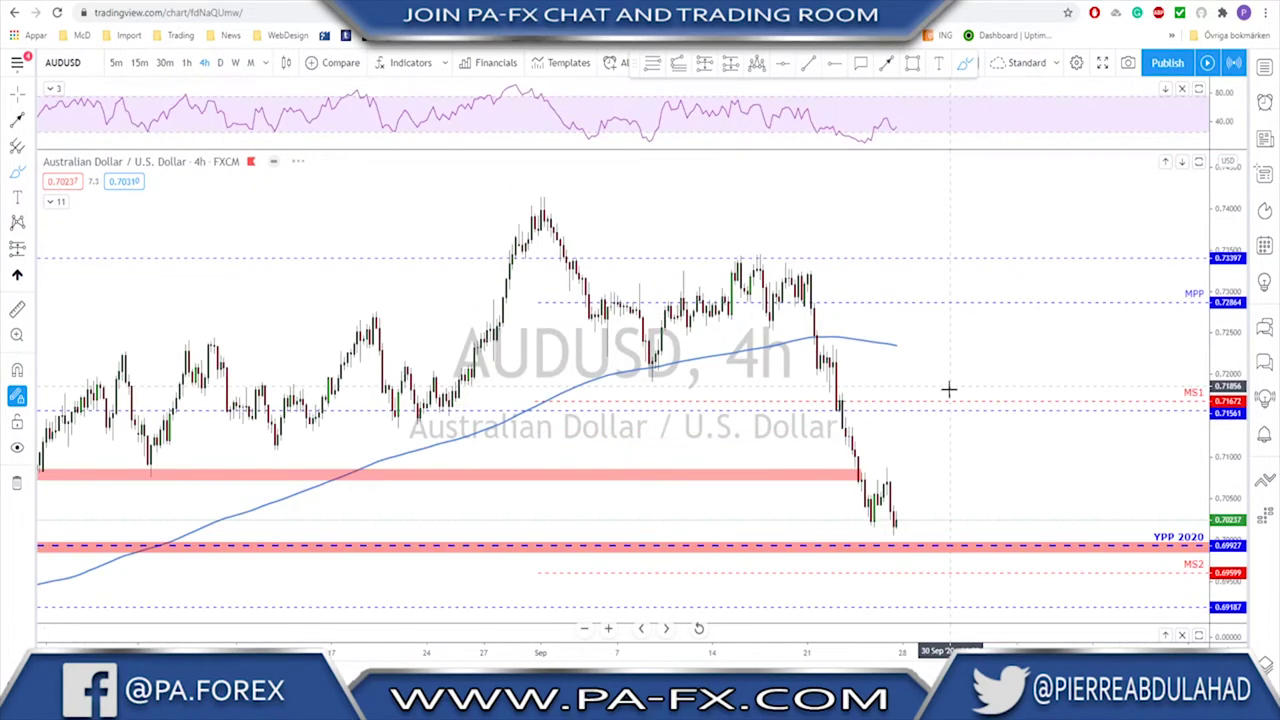
scroll(920, 497, "down", 2)
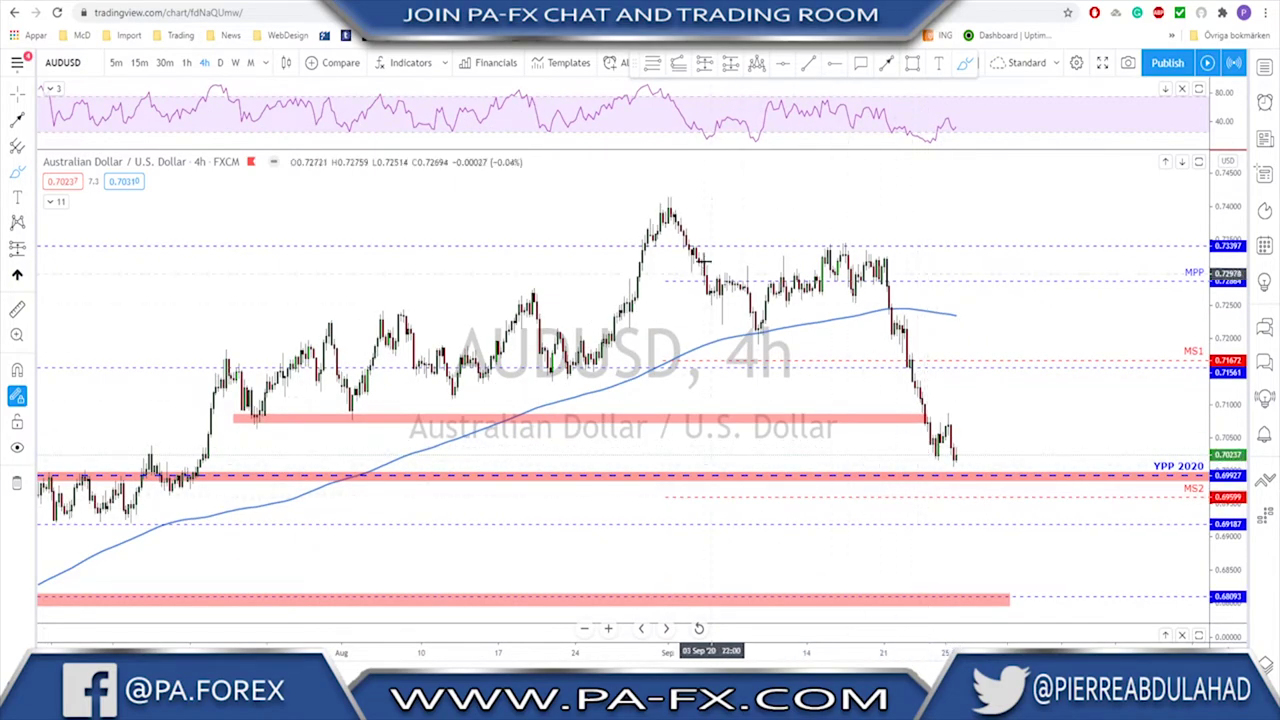
mouse_move(666, 207)
left_mouse_down()
mouse_move(765, 320)
mouse_move(886, 250)
mouse_move(937, 463)
mouse_move(948, 440)
mouse_move(960, 462)
mouse_move(980, 453)
mouse_move(1020, 397)
mouse_move(1051, 440)
mouse_move(1068, 507)
left_mouse_up()
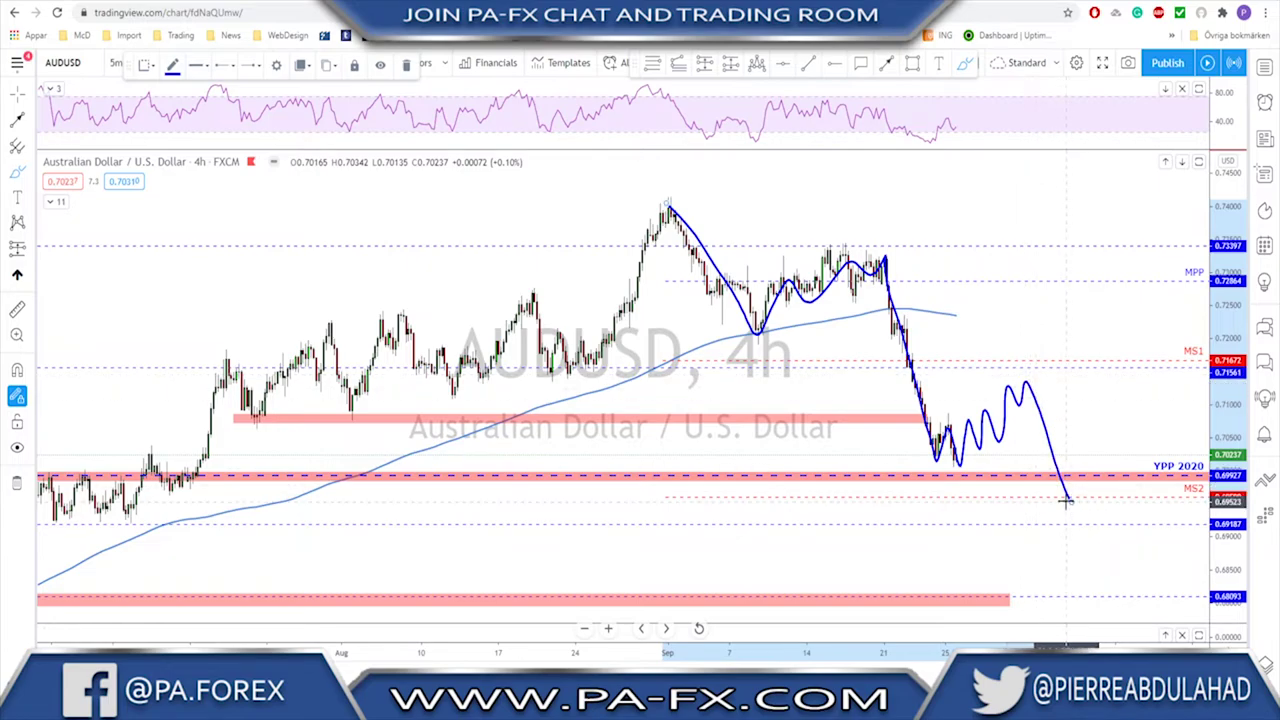
key("ctrl+z")
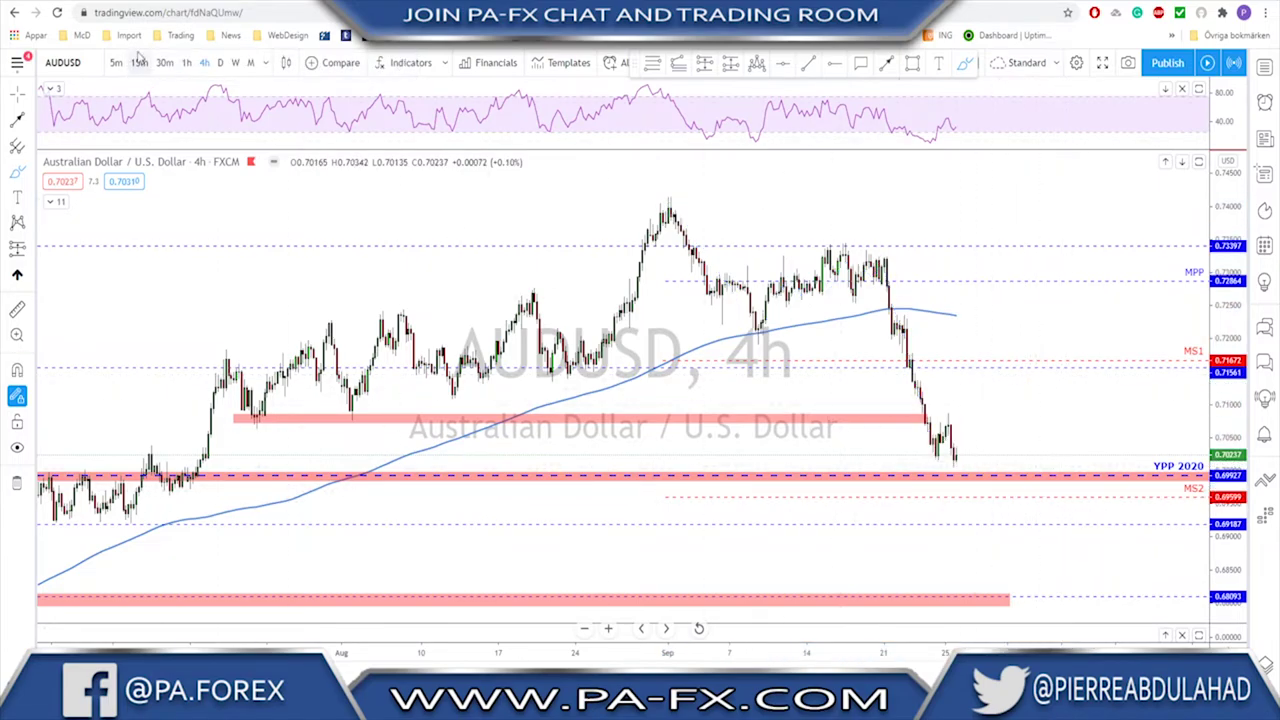
Switch AUDUSD to 1h, brush a projected dip to YPP 2020 and rebound above the red zone, and delete the path.
left_click(187, 63)
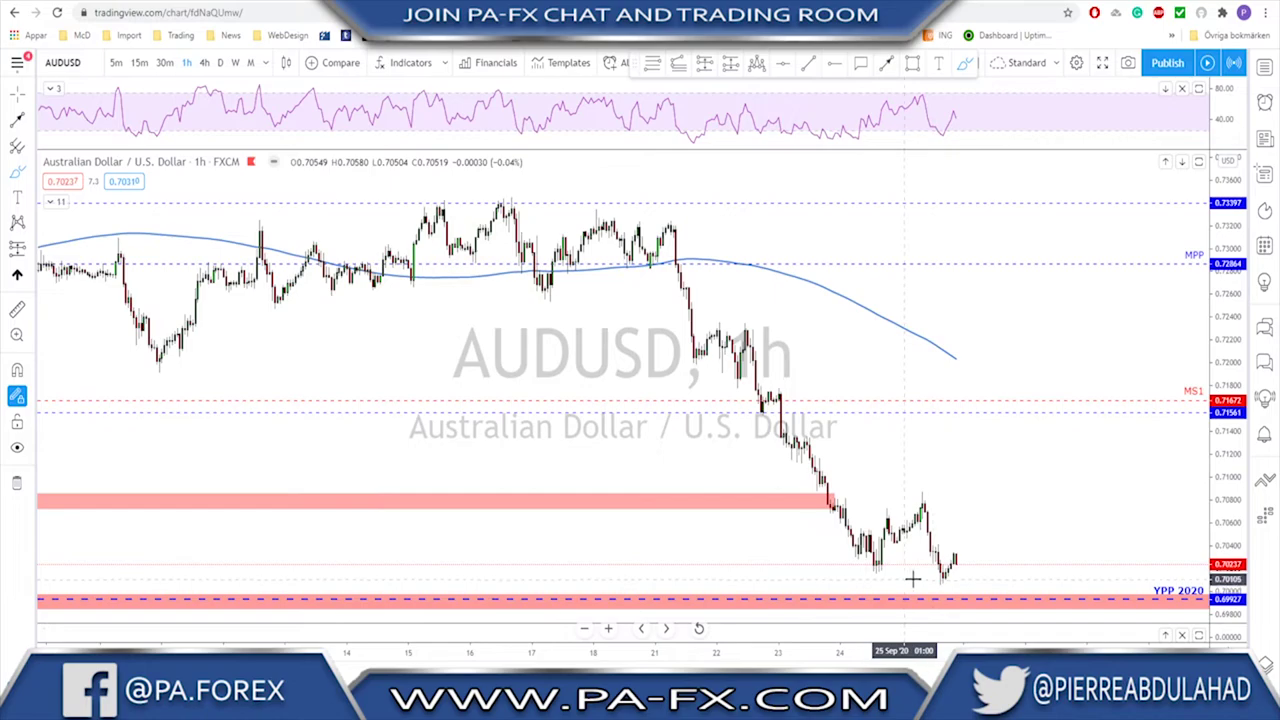
mouse_move(958, 557)
left_mouse_down()
mouse_move(975, 596)
mouse_move(1016, 440)
left_mouse_up()
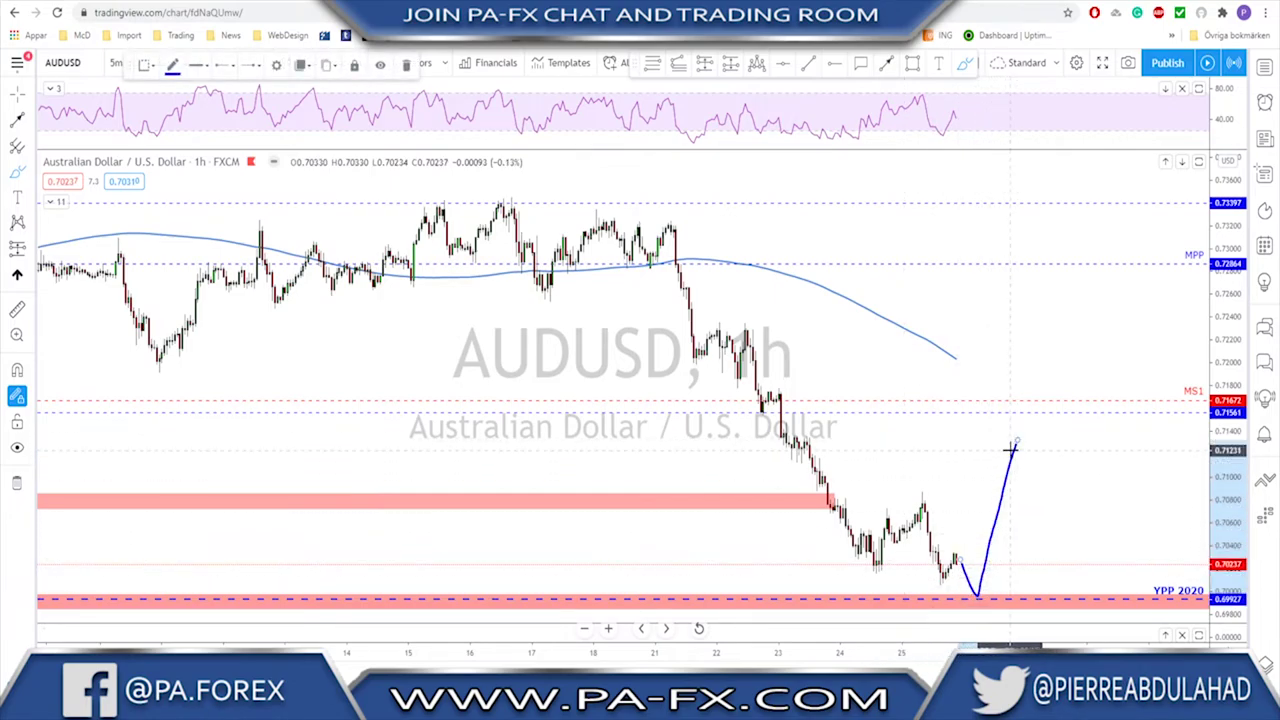
key("Delete")
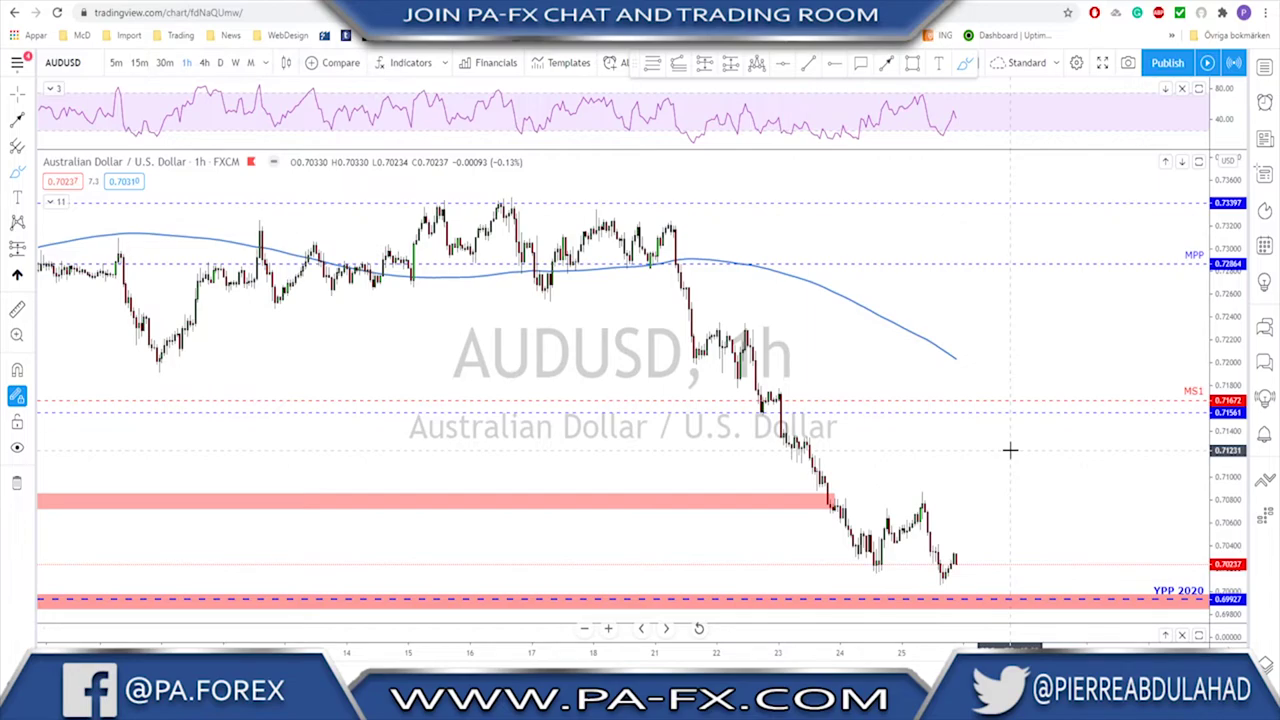
Open the NZDUSD chart and set it to the daily timeframe.
key("Down")
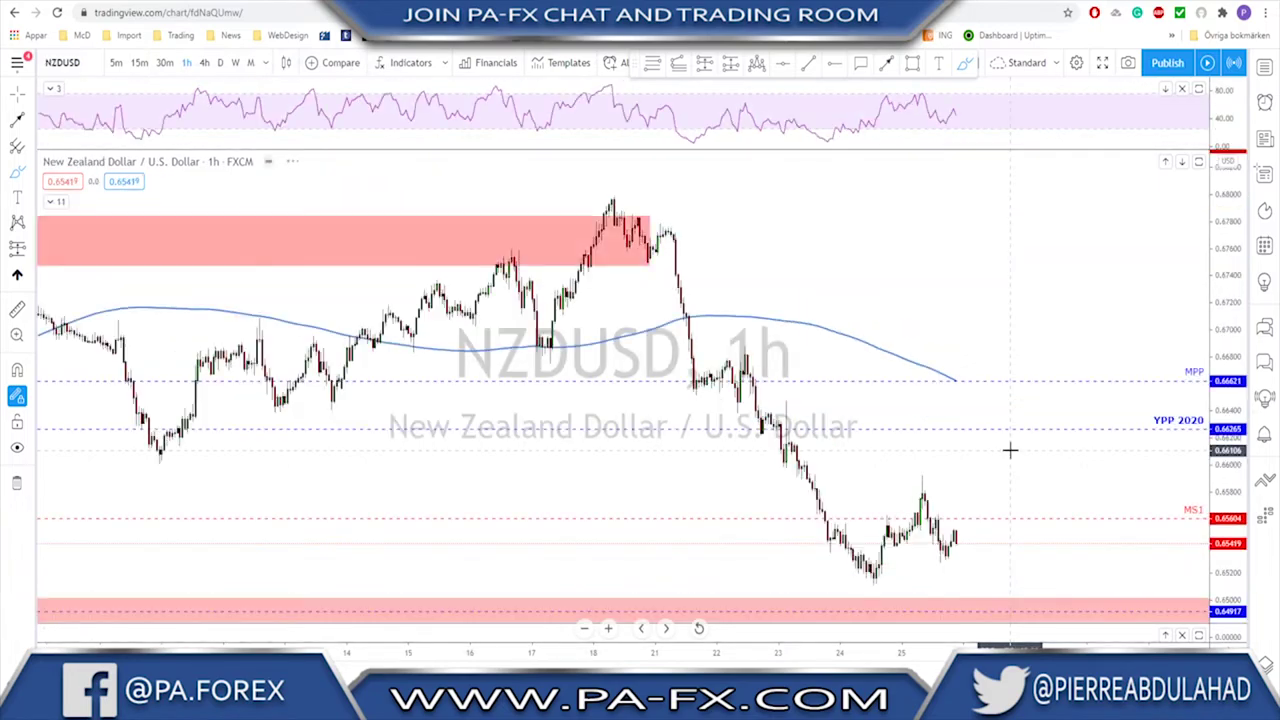
left_click(206, 63)
left_click(220, 63)
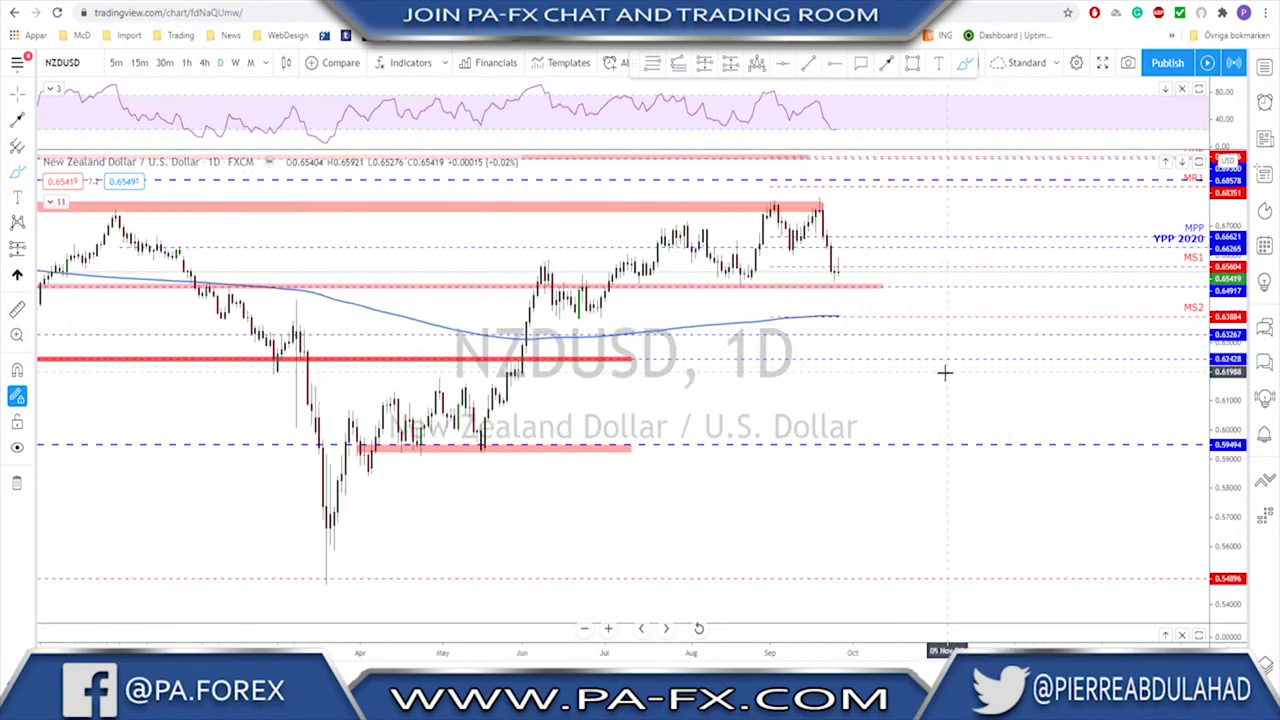
Brush circles around NZDUSD's past reactions at the red support zone between MS1 and MS2, undoing all but the one at the August 2020 low.
scroll(843, 335, "down", 1)
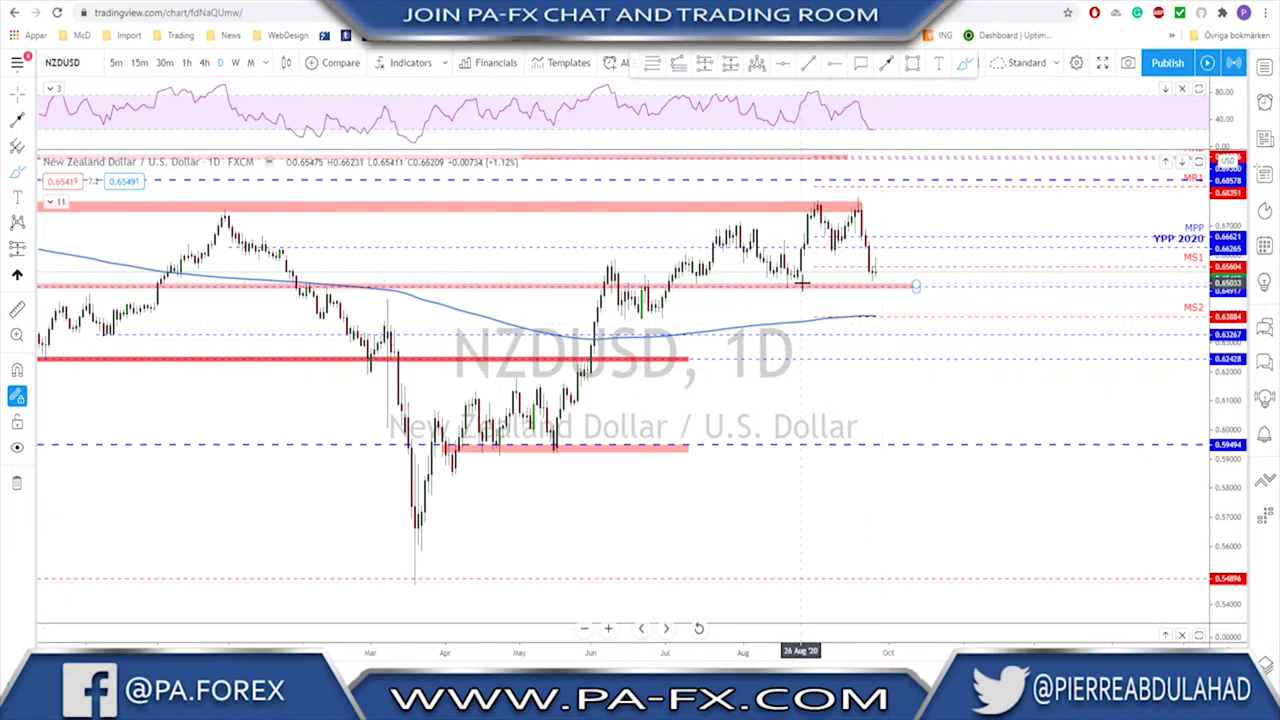
scroll(802, 283, "down", 1)
scroll(803, 287, "down", 1)
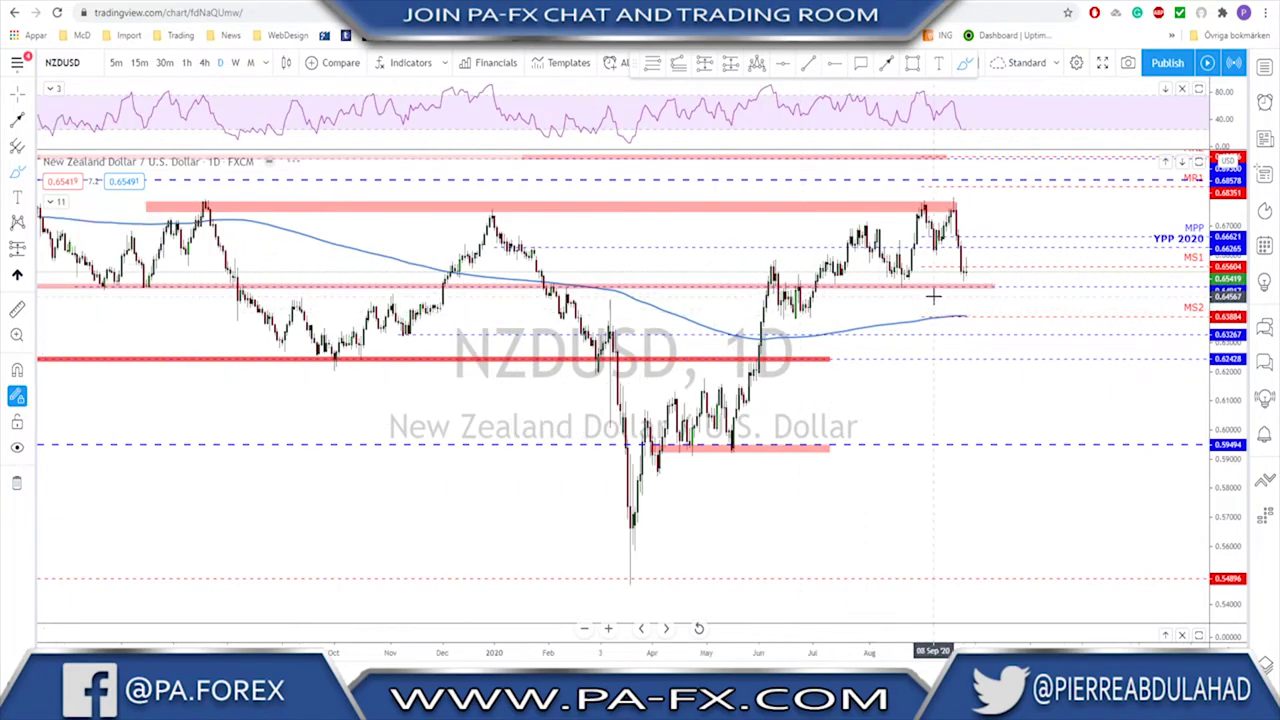
mouse_move(904, 277)
left_mouse_down()
mouse_move(895, 288)
mouse_move(904, 276)
mouse_move(786, 276)
left_mouse_up()
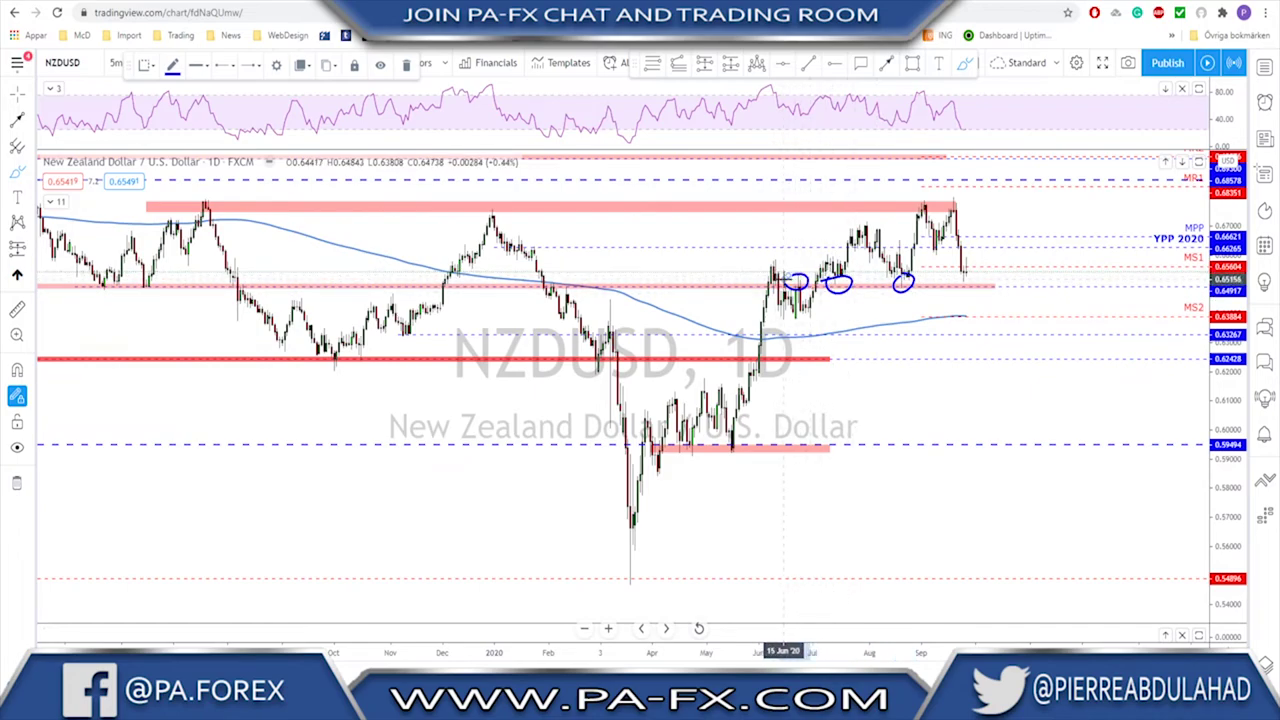
mouse_move(575, 280)
left_mouse_down()
mouse_move(548, 290)
mouse_move(550, 277)
left_mouse_up()
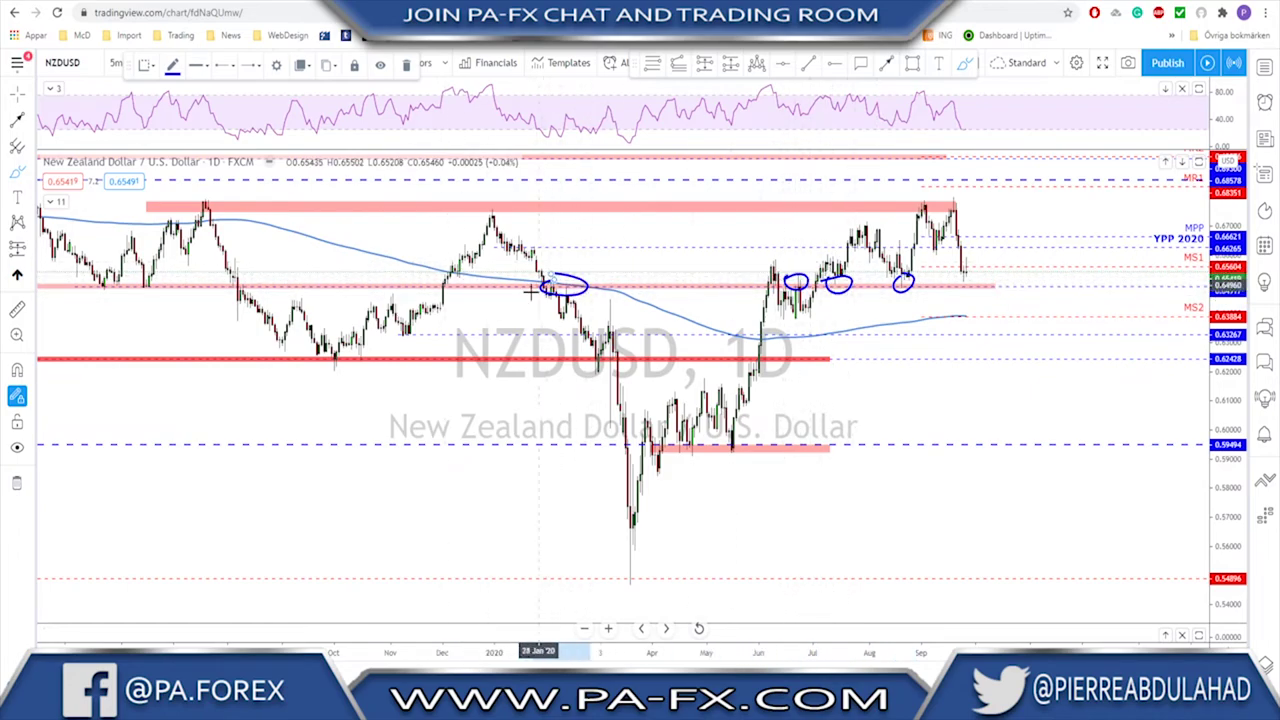
mouse_move(176, 282)
left_mouse_down()
mouse_move(100, 276)
mouse_move(106, 295)
mouse_move(157, 281)
left_mouse_up()
scroll(541, 309, "down", 1)
scroll(541, 309, "down", 1)
mouse_move(165, 326)
left_mouse_down()
mouse_move(78, 330)
mouse_move(160, 326)
left_mouse_up()
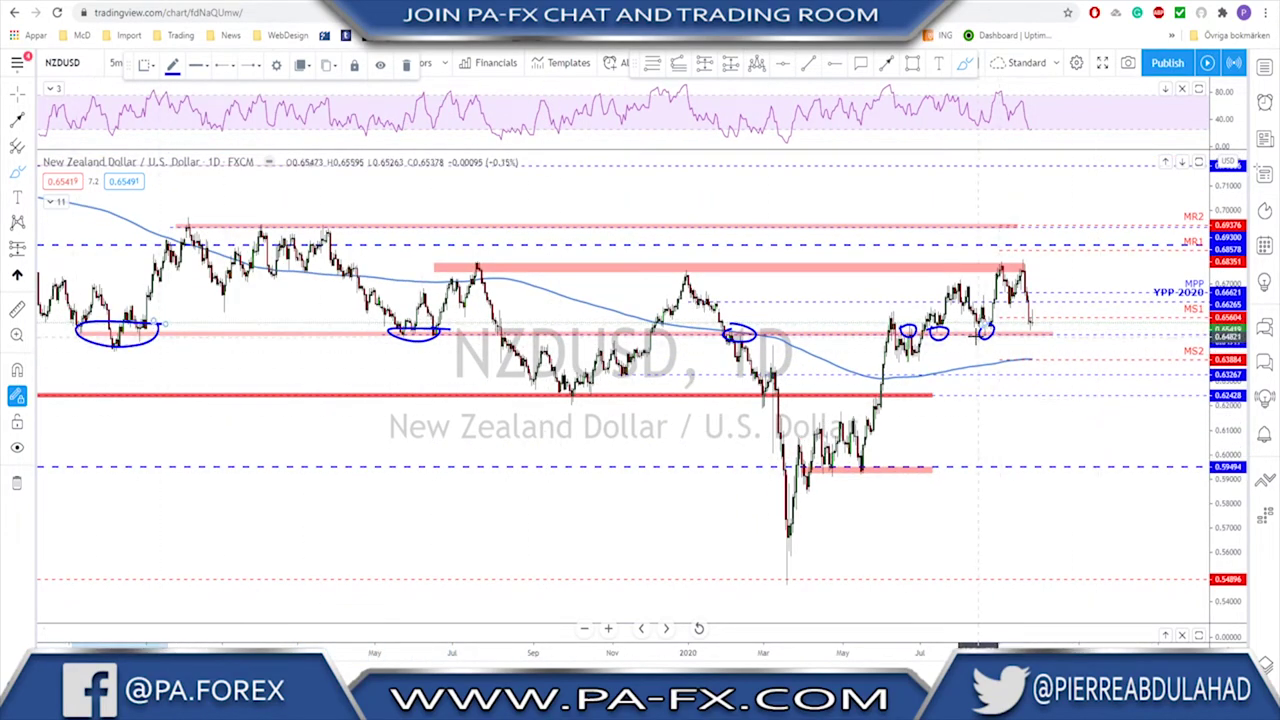
key("ctrl+z")
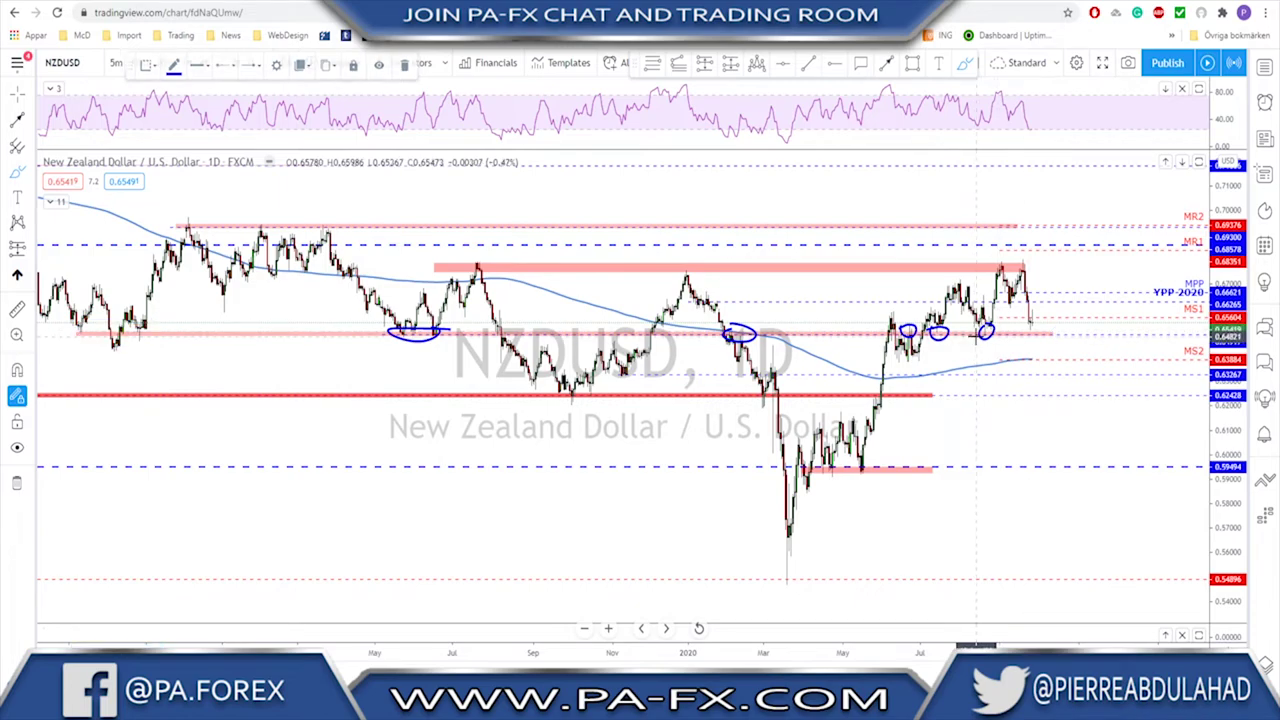
key("ctrl+z")
key("ctrl+z")
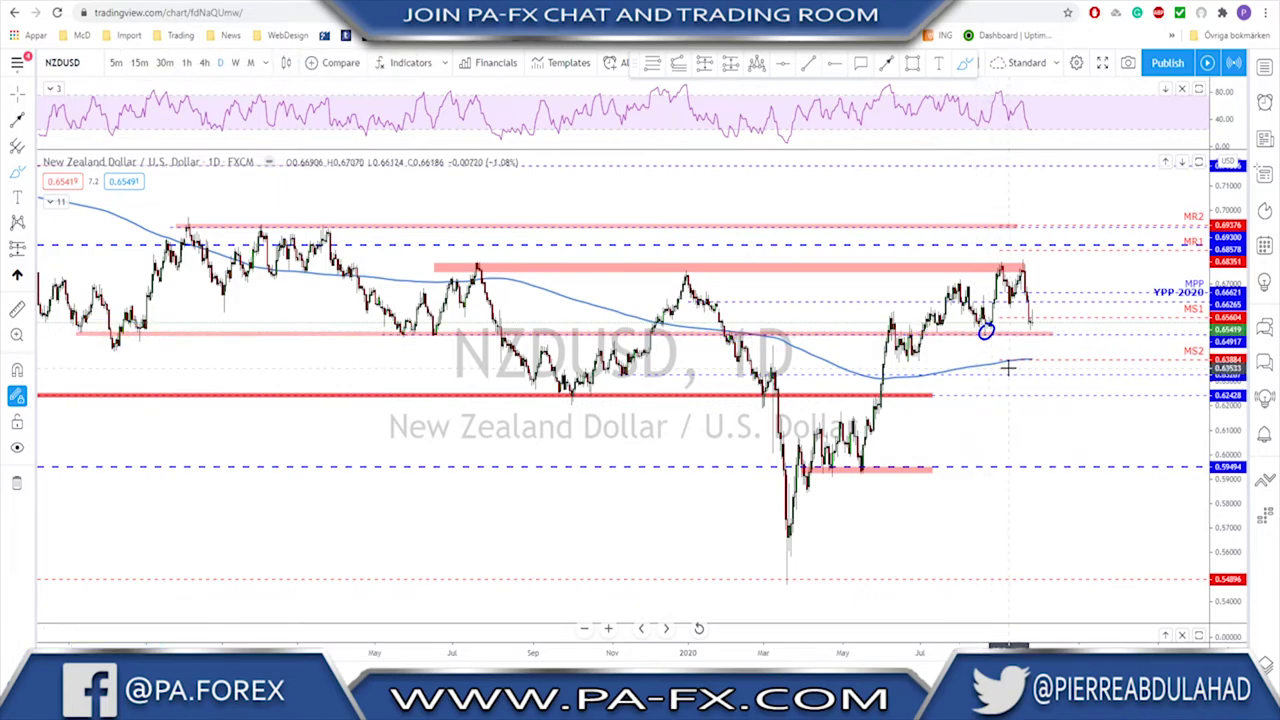
Switch NZDUSD to 4h, brush a projected fall into the red support zone and rebound, circle the August low, and undo the strokes.
scroll(1005, 365, "up", 8)
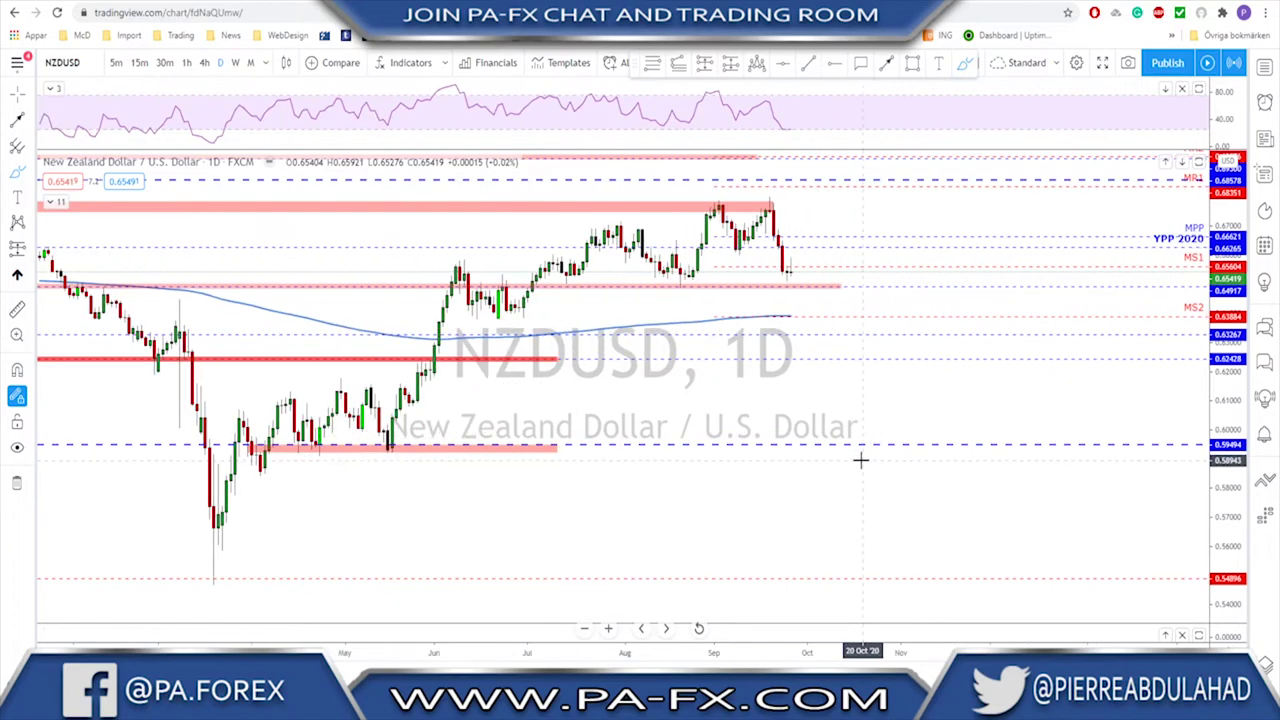
left_click(206, 62)
mouse_move(838, 528)
left_mouse_down()
mouse_move(852, 521)
mouse_move(879, 591)
left_mouse_up()
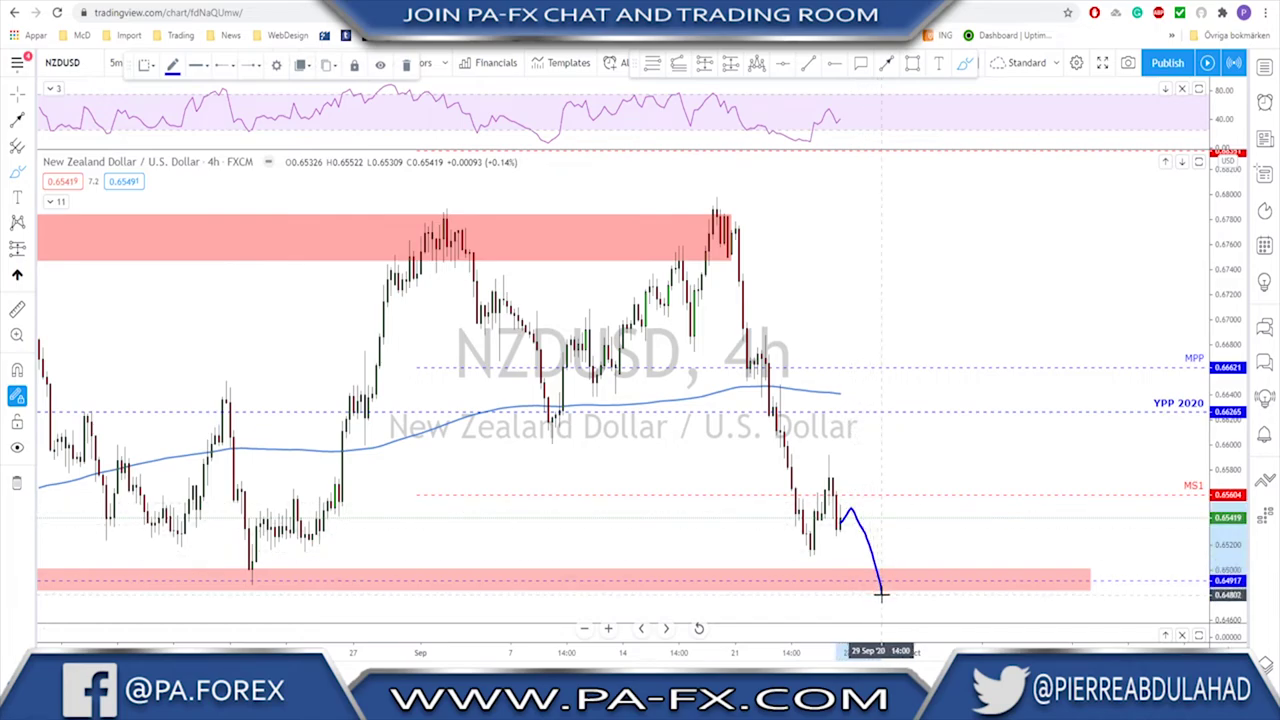
left_click_drag(243, 568, 252, 562)
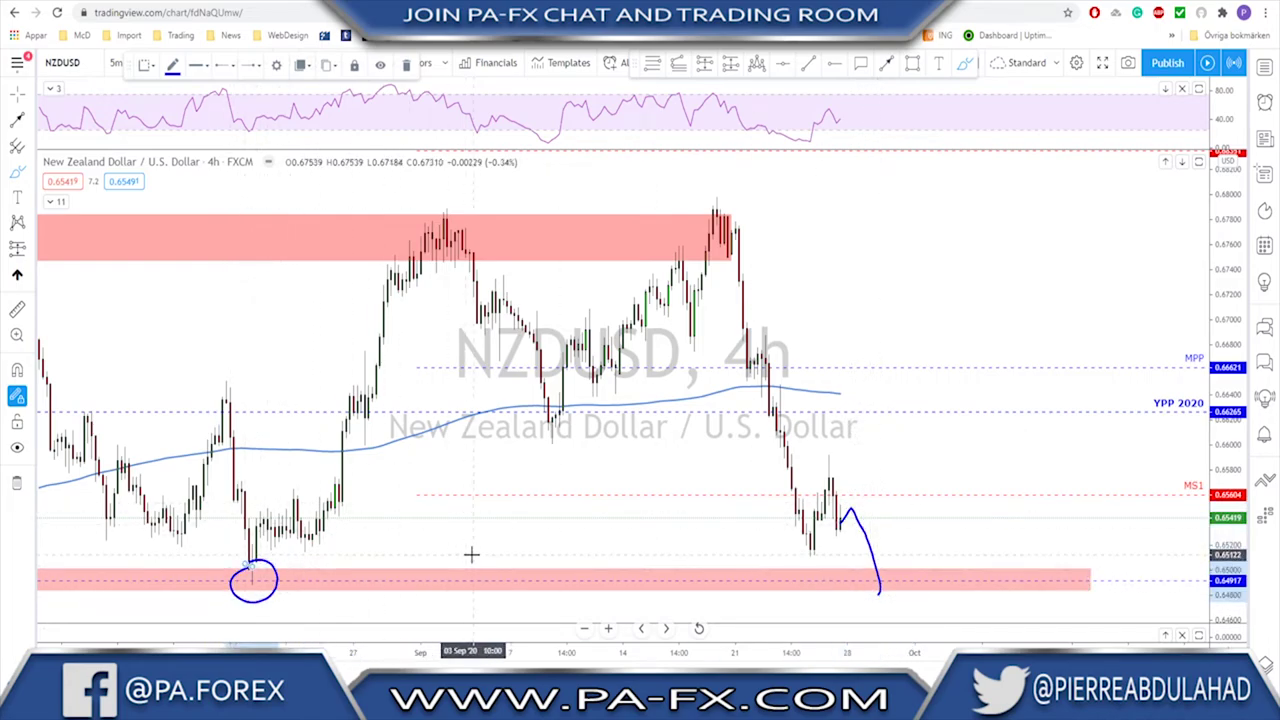
mouse_move(876, 590)
left_mouse_down()
mouse_move(917, 529)
mouse_move(934, 464)
left_mouse_up()
key("ctrl+z")
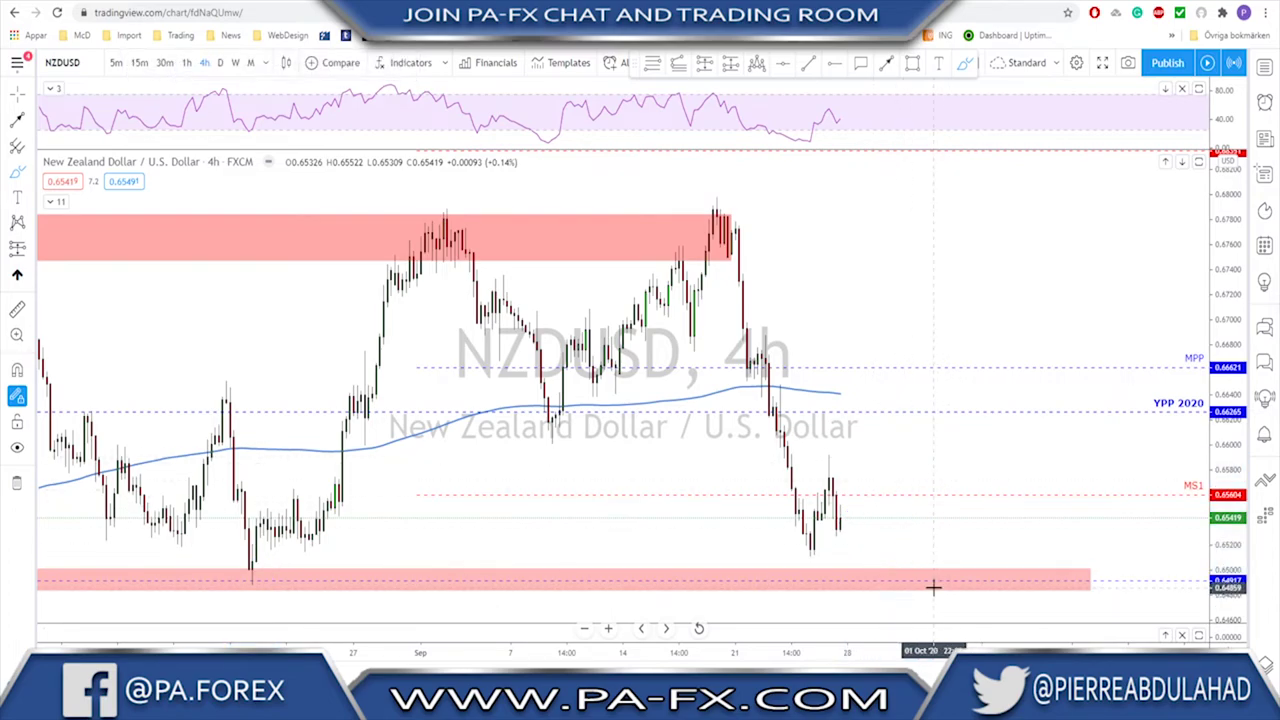
Switch NZDUSD back to daily, brush the September double top with its neckline near YPP 2020, and undo the strokes.
left_click(219, 63)
scroll(708, 309, "right", 5)
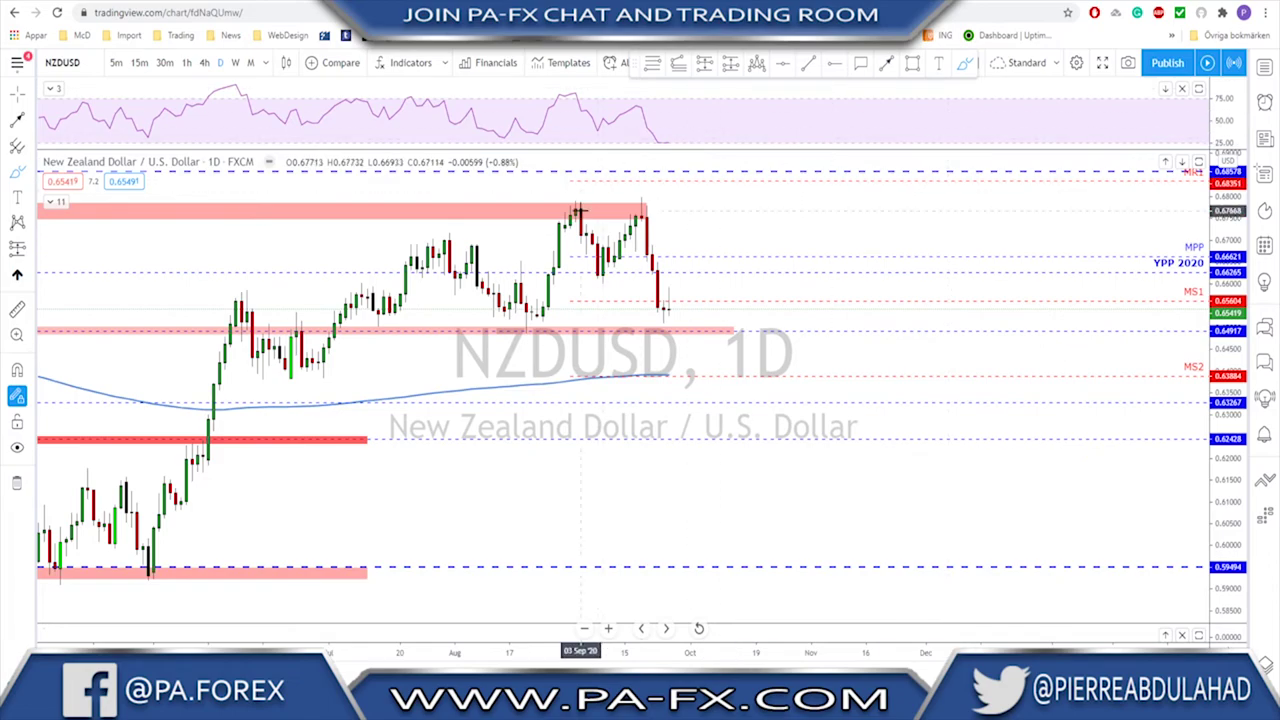
left_click_drag(578, 211, 610, 260)
left_click_drag(638, 207, 652, 316)
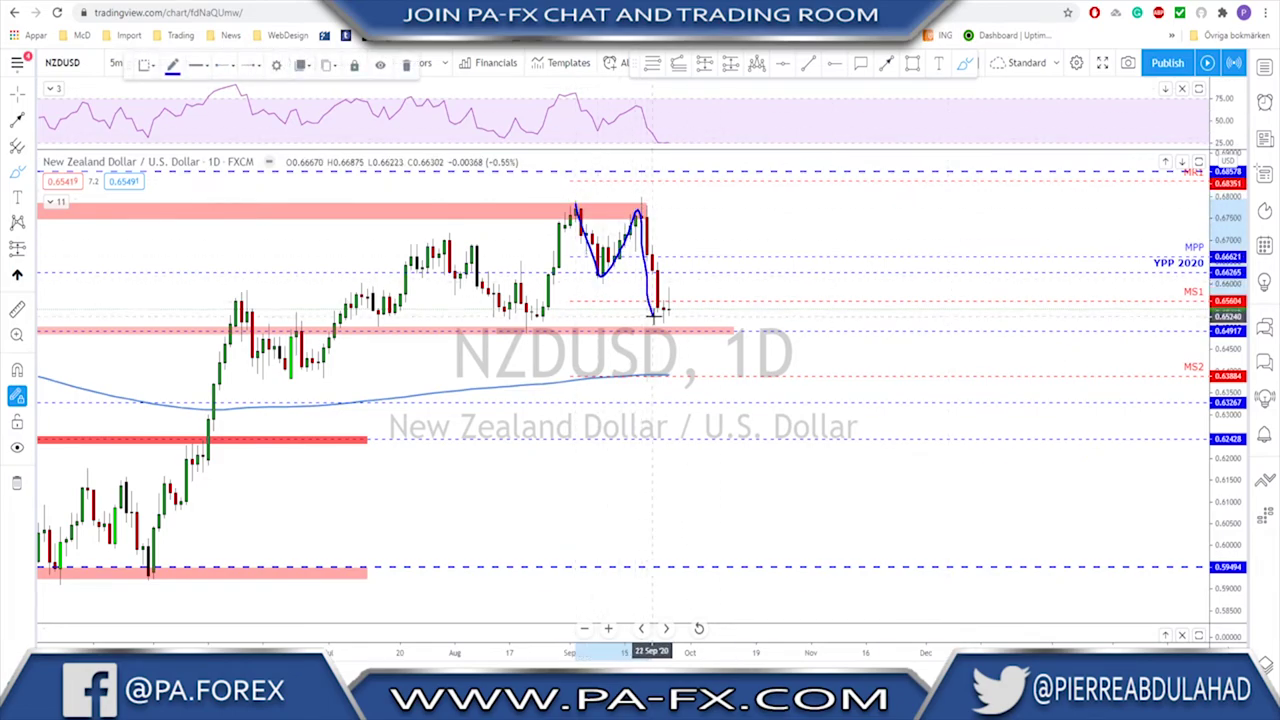
left_click_drag(570, 274, 657, 272)
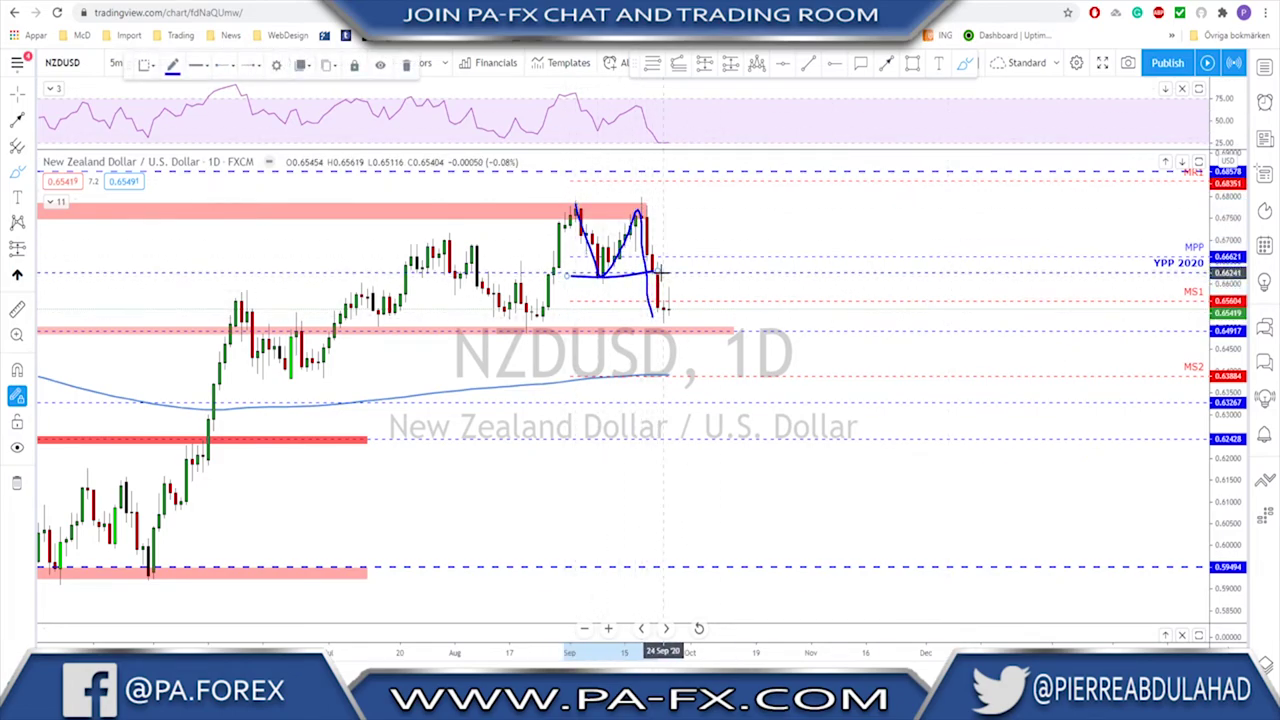
key("ctrl+z")
key("ctrl+z")
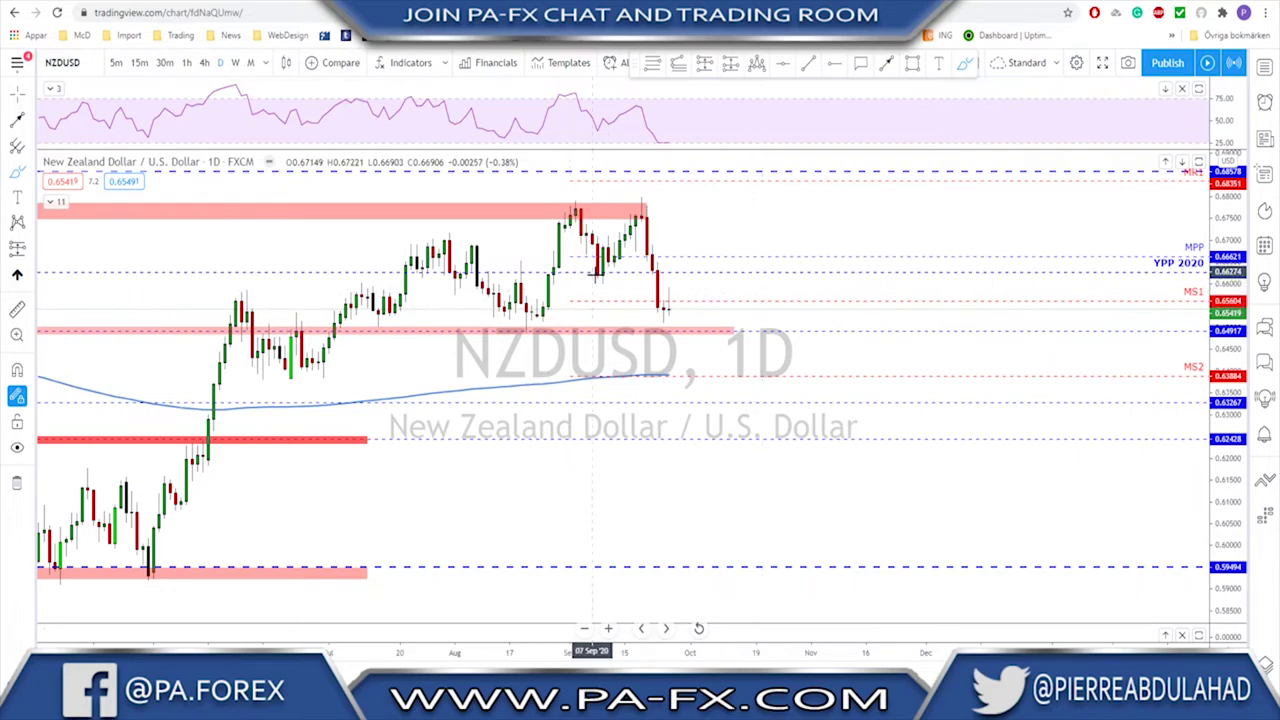
Draw a Fibonacci retracement from the September high at about 0.6798 to the low at about 0.6511, and circle its 0.618 level.
scroll(595, 268, "down", 2)
left_click(652, 67)
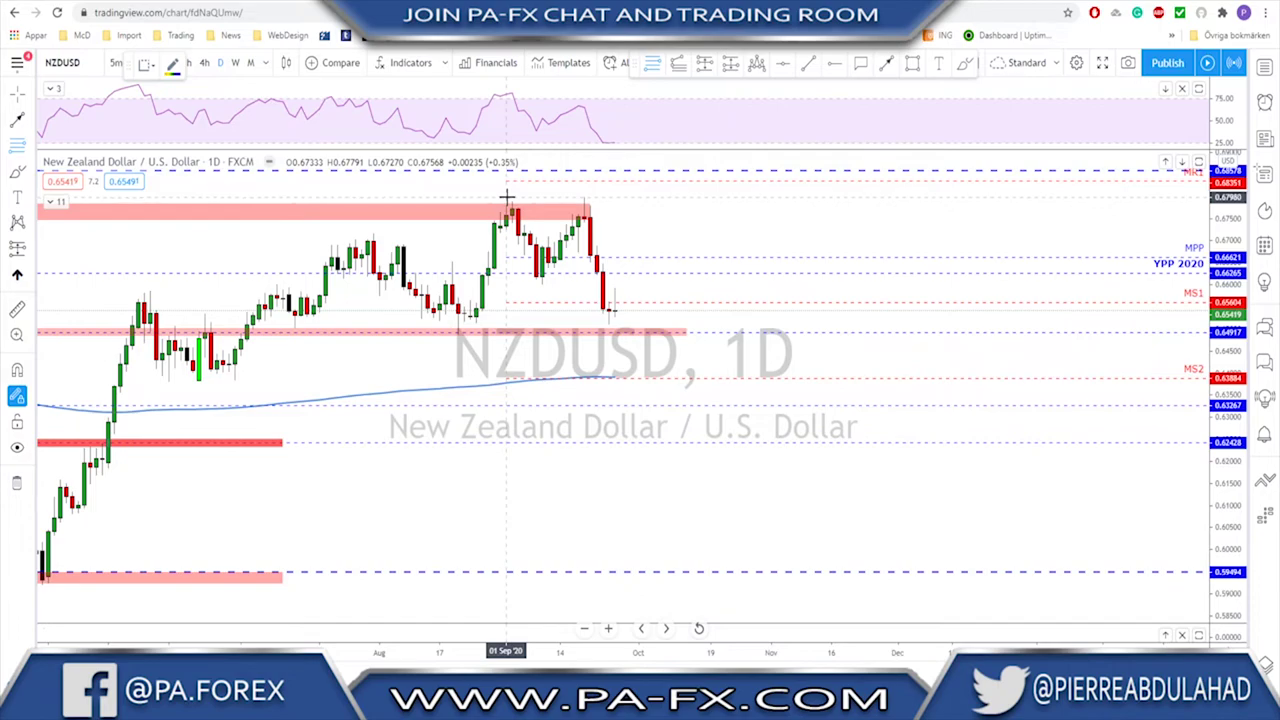
left_click(507, 197)
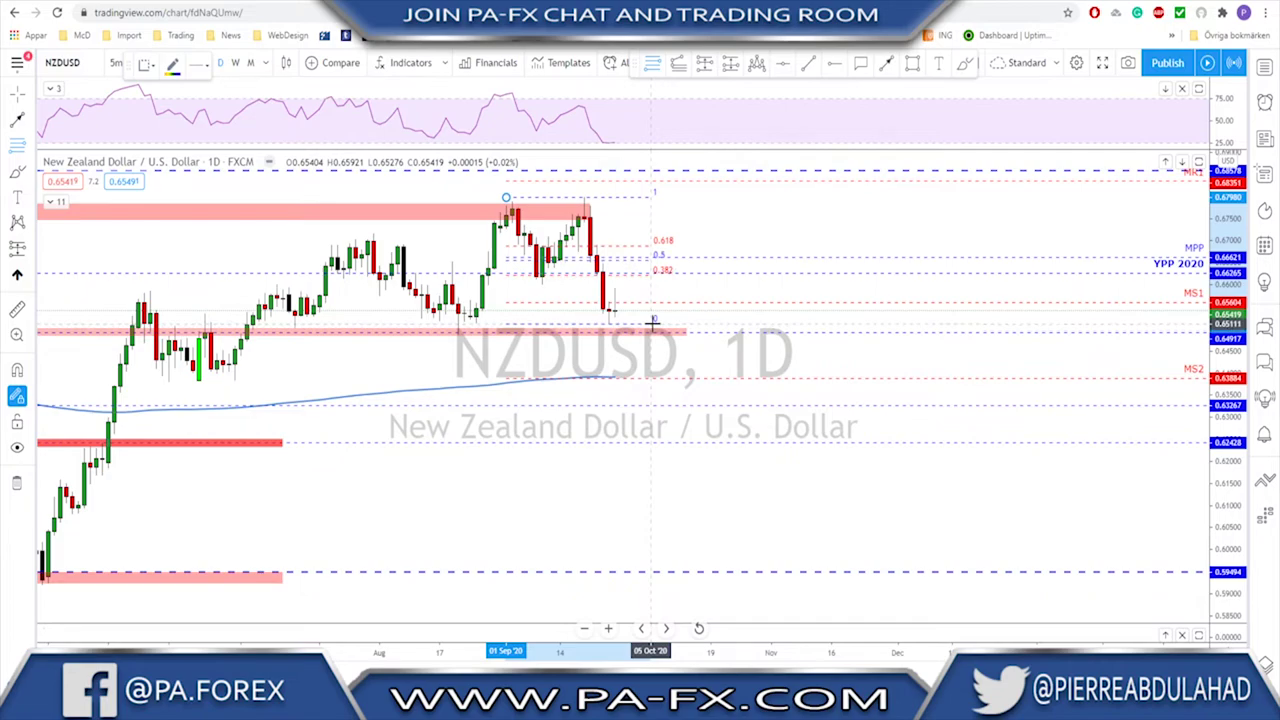
left_click(652, 323)
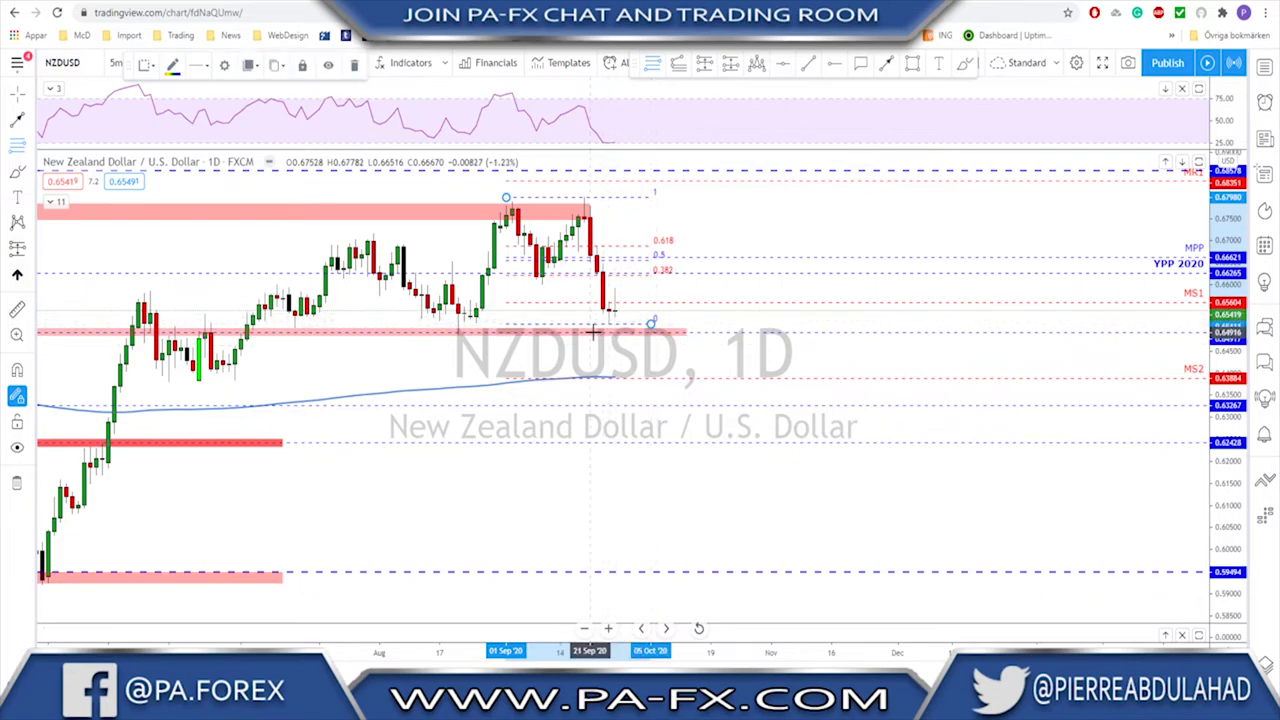
left_click(962, 65)
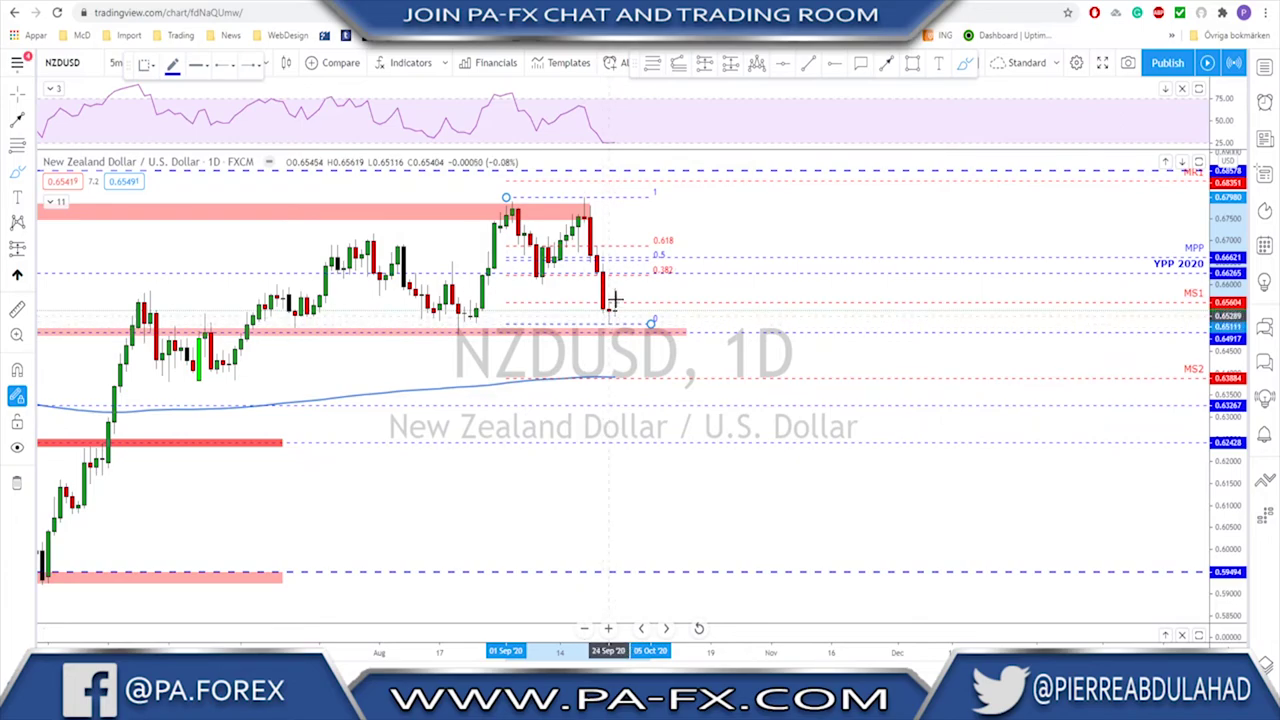
mouse_move(663, 233)
left_mouse_down()
mouse_move(642, 240)
mouse_move(660, 232)
left_mouse_up()
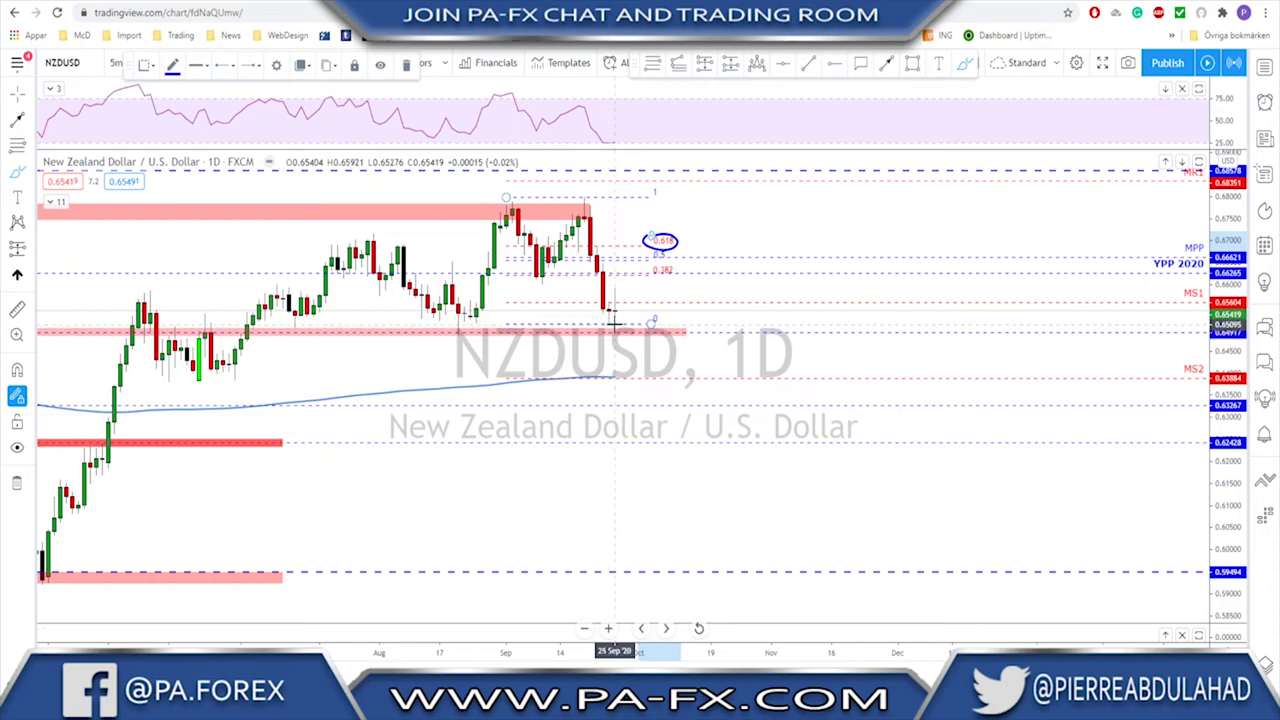
Switch NZDUSD to 4h, brush a projected rebound to the 0.618 level and fall to the red support zone, and delete the strokes.
left_click(204, 62)
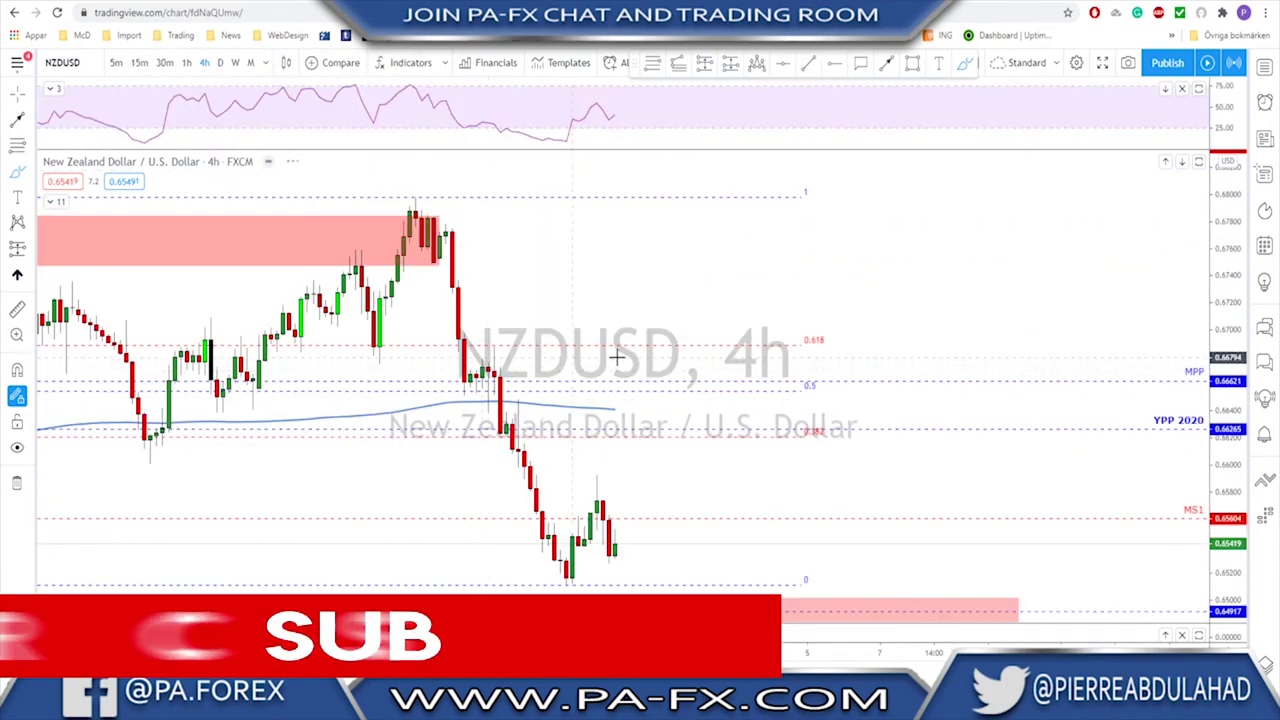
scroll(601, 357, "down", 6)
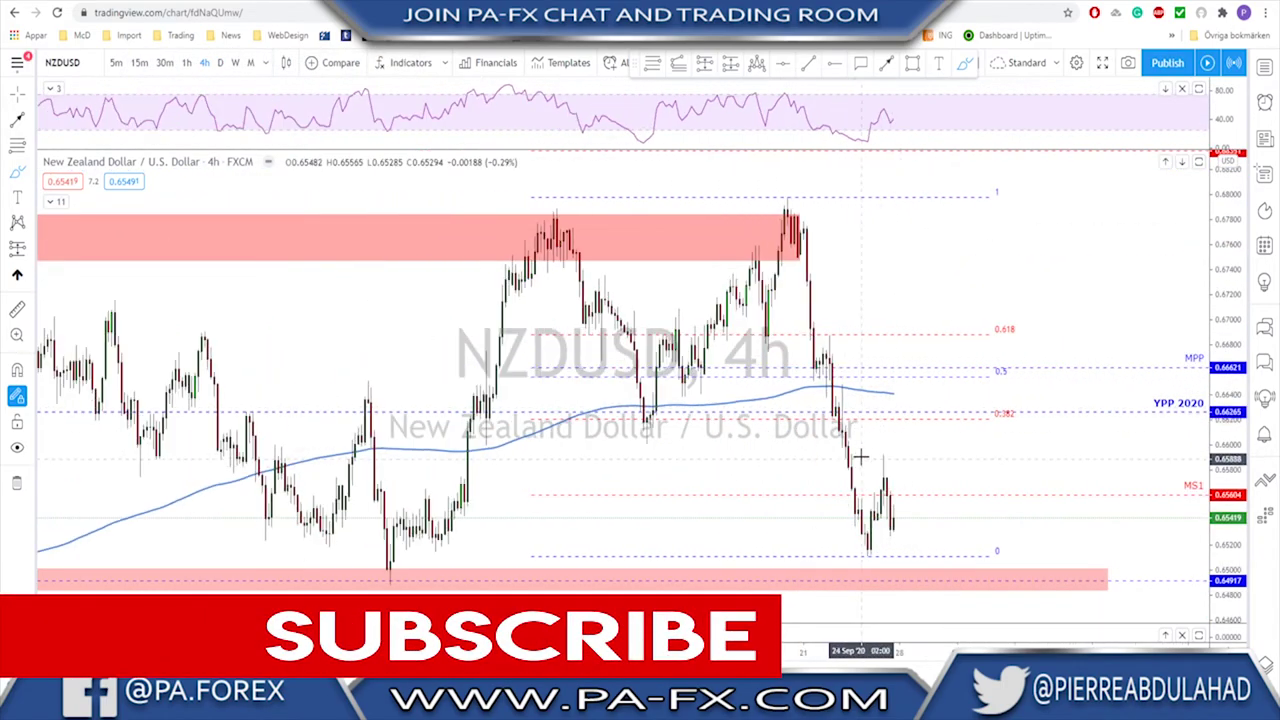
mouse_move(869, 541)
left_mouse_down()
mouse_move(866, 560)
mouse_move(886, 480)
mouse_move(916, 452)
left_mouse_up()
left_click_drag(750, 337, 986, 337)
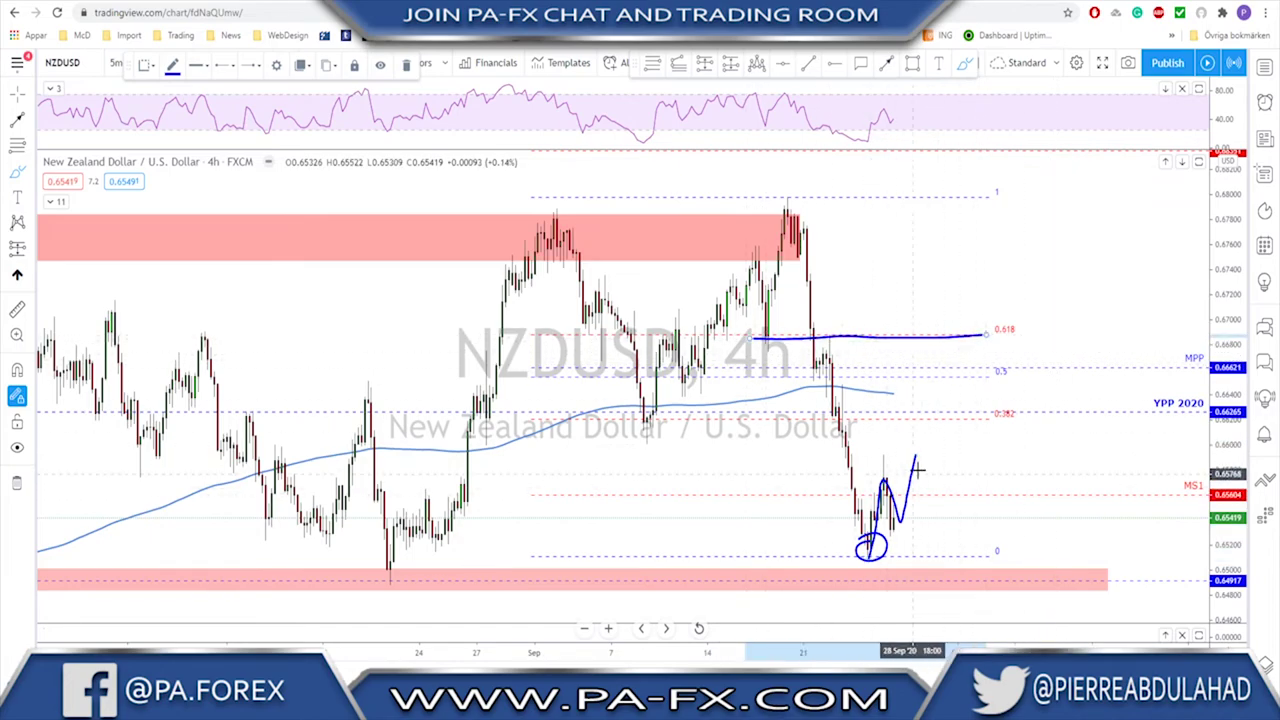
left_click_drag(915, 458, 964, 340)
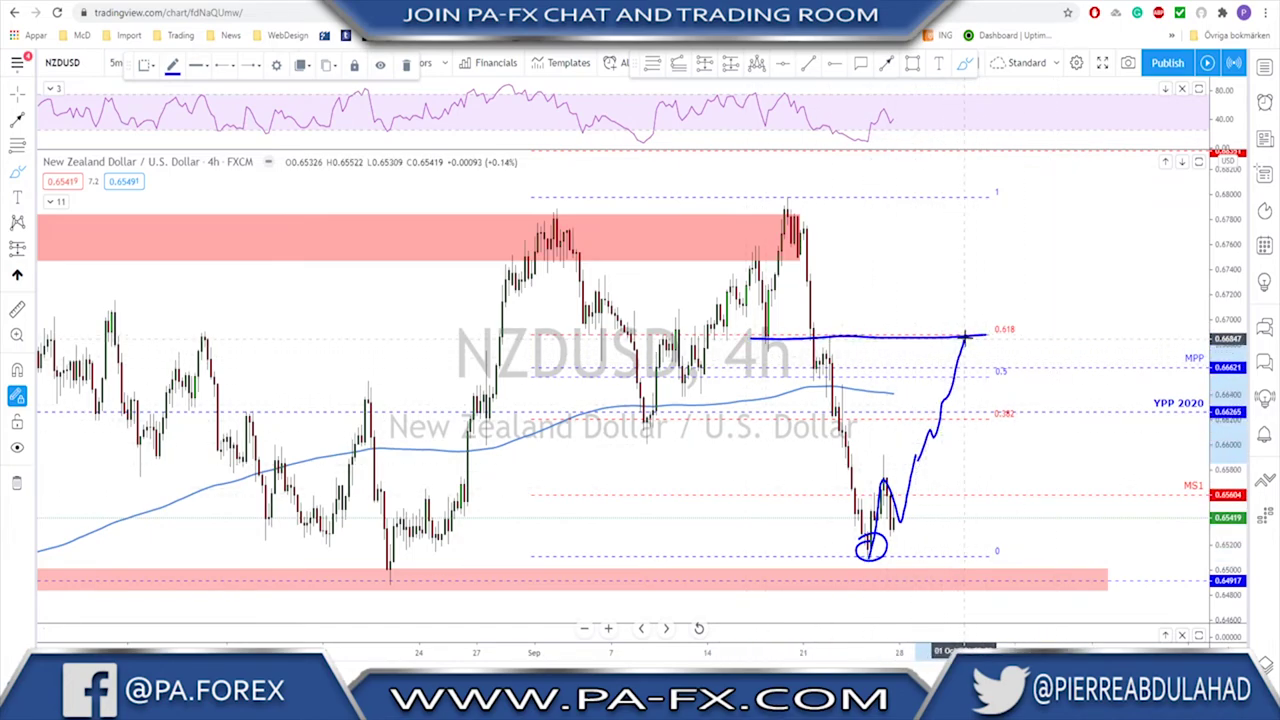
left_click_drag(966, 338, 1022, 553)
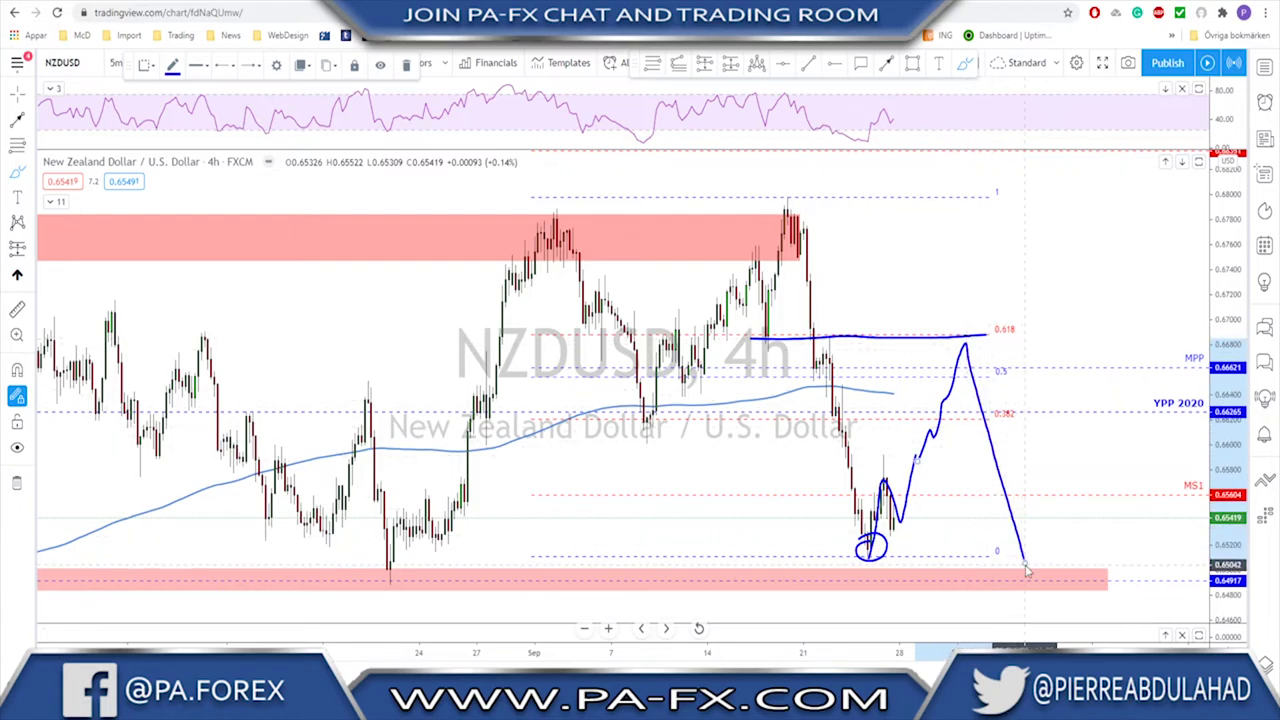
key("Delete")
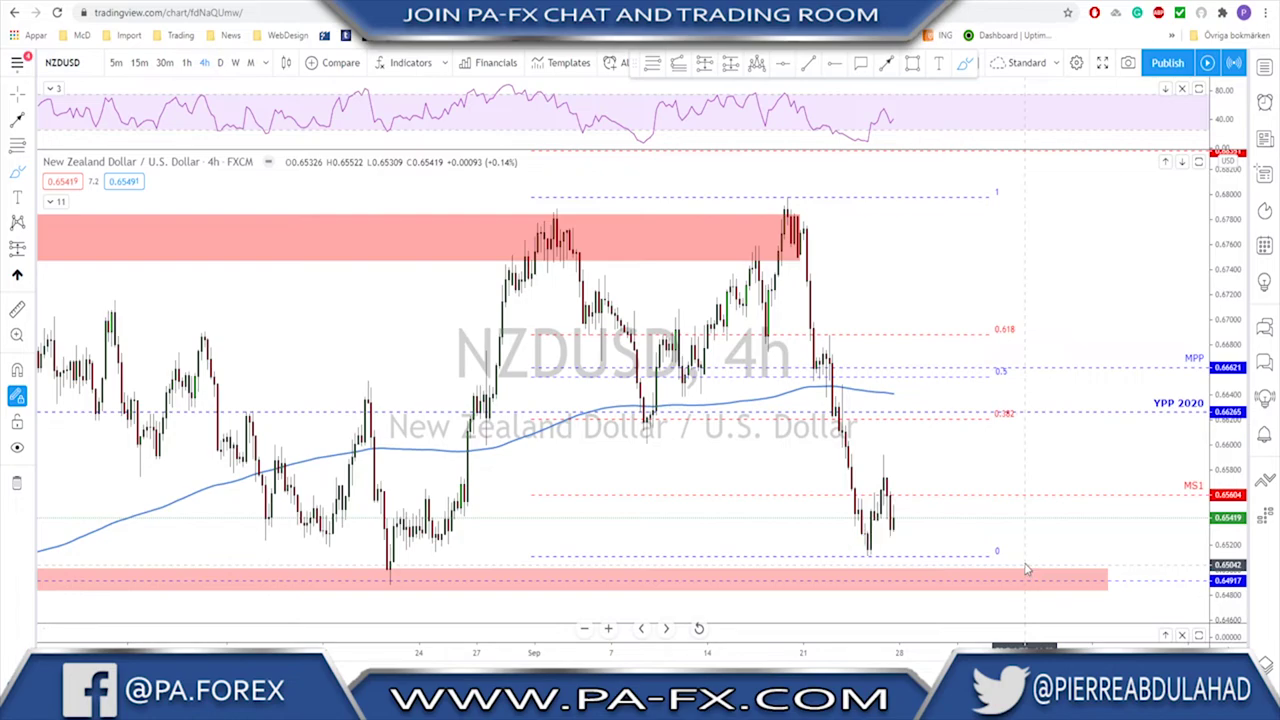
Place a short position with entry at about 0.6684, stop at about 0.6804 and target at about 0.6513, and widen it.
scroll(957, 486, "down", 2)
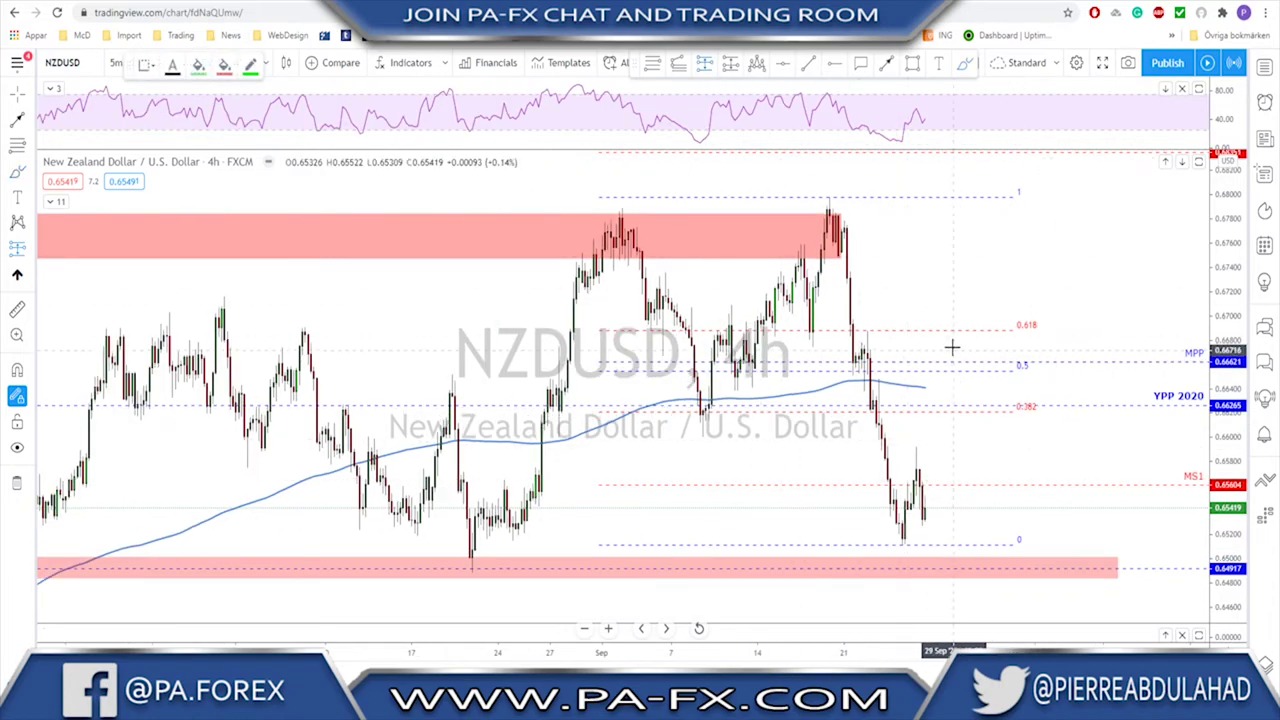
left_click(892, 336)
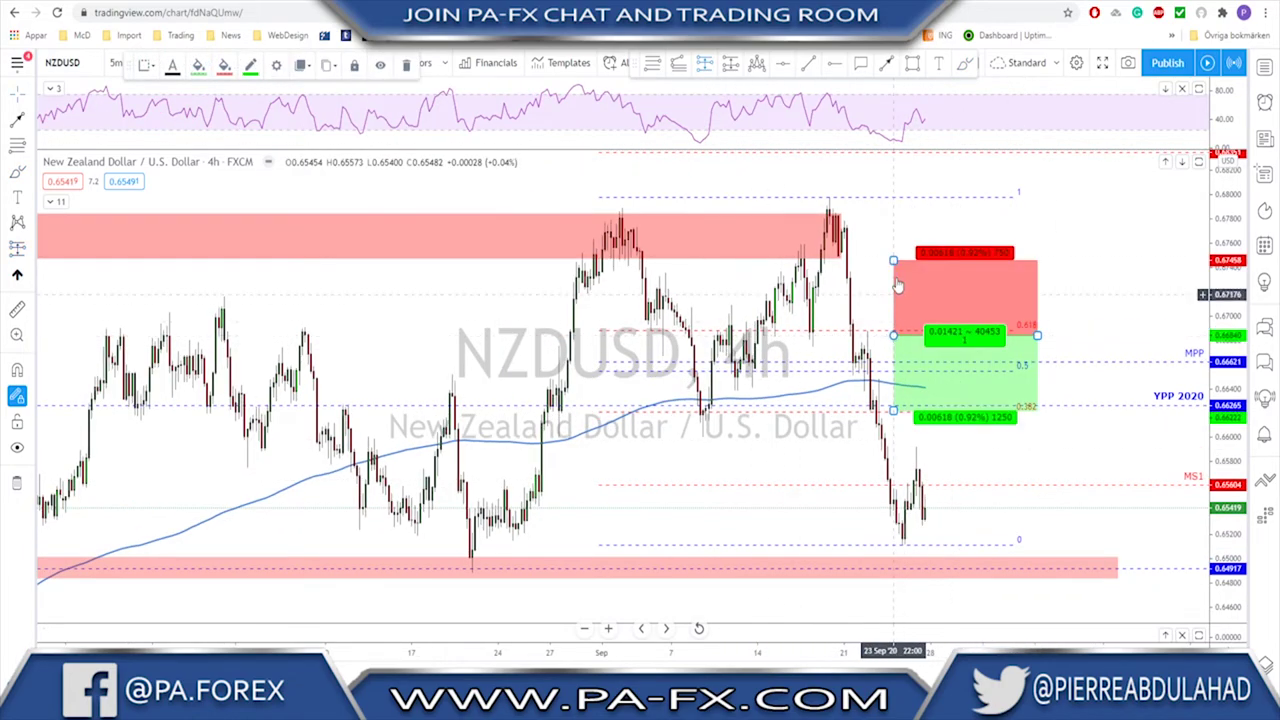
left_click_drag(893, 261, 878, 190)
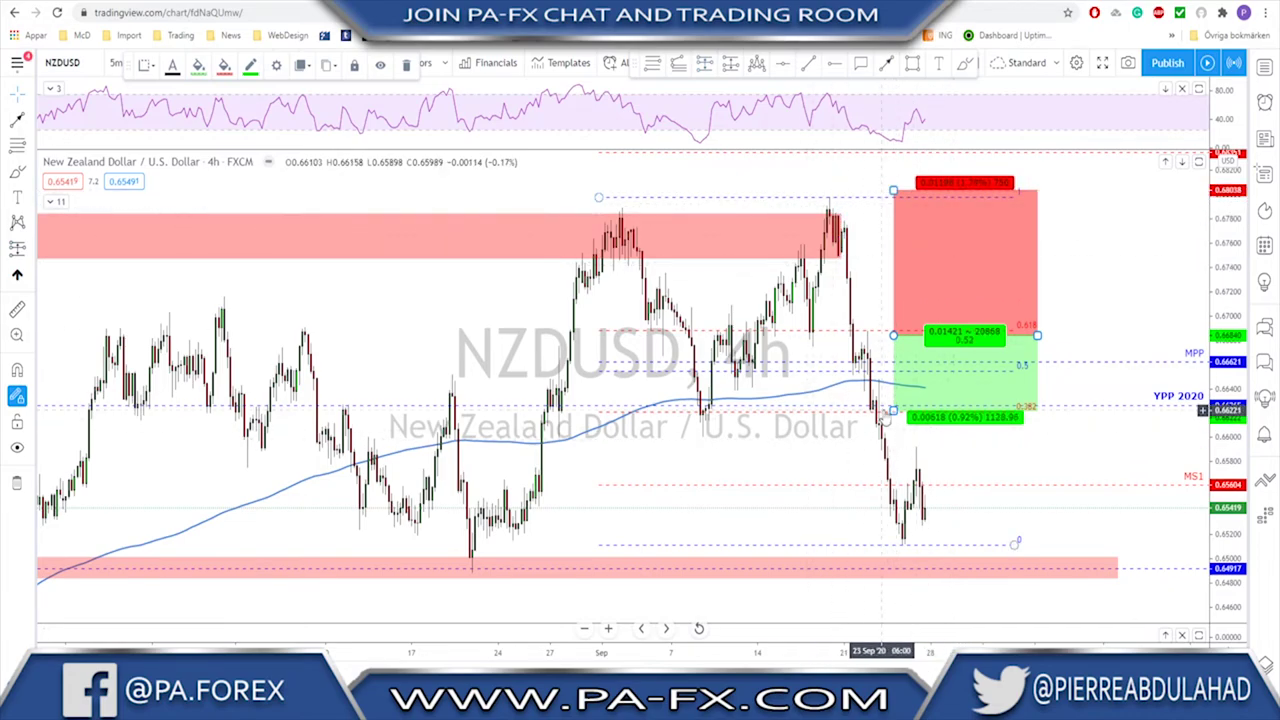
left_click_drag(893, 410, 893, 543)
left_click_drag(1039, 336, 1101, 336)
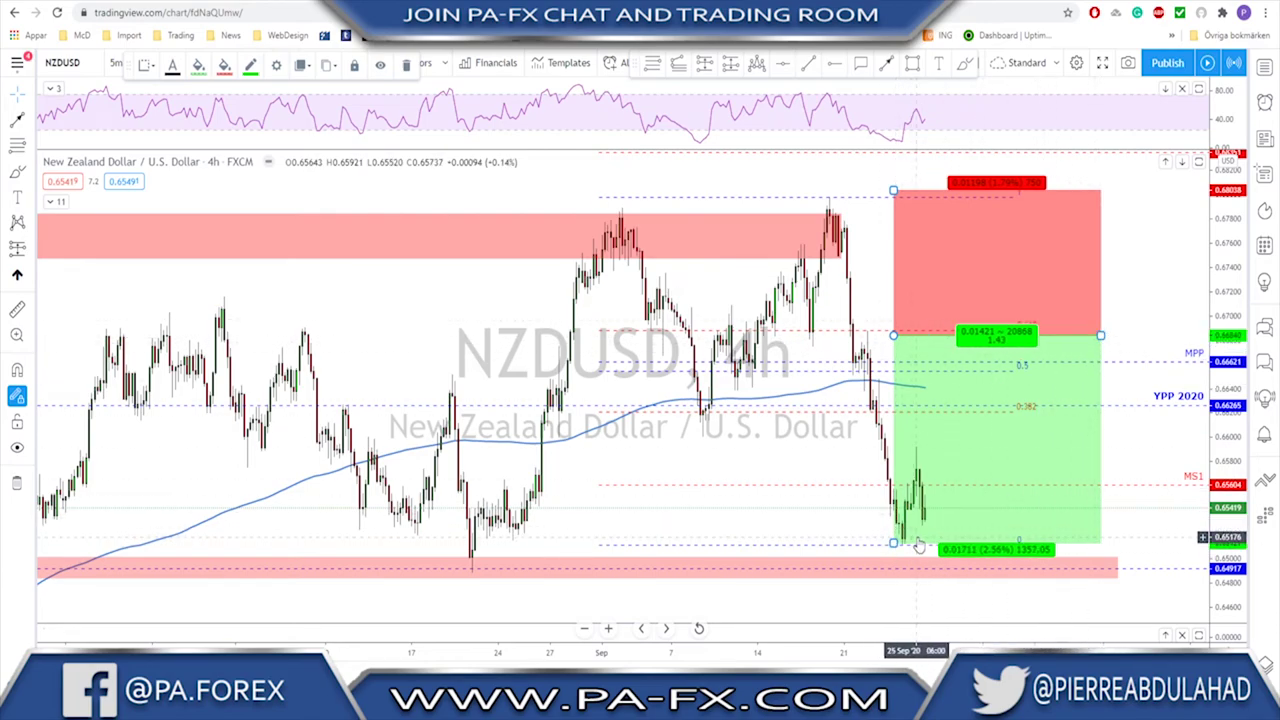
Try the short position's target at MS2 and just above the red support zone, and delete the position.
scroll(918, 545, "down", 2)
scroll(960, 470, "down", 3)
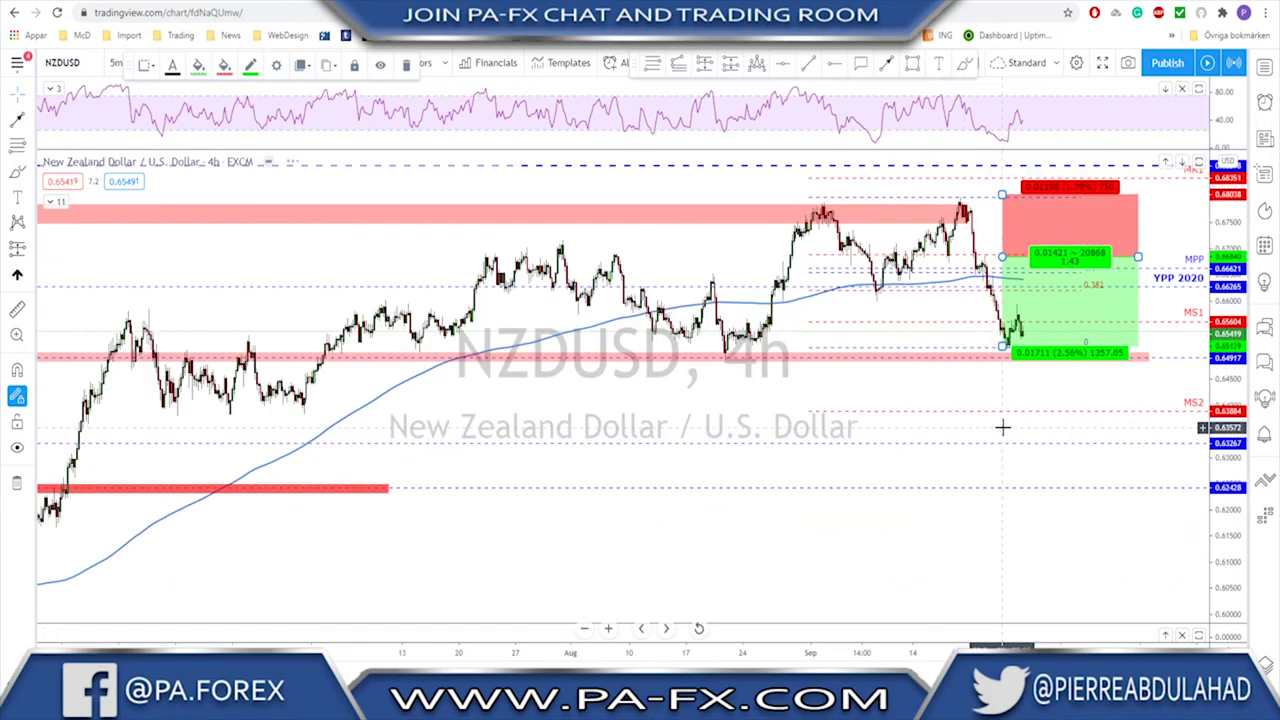
scroll(1002, 427, "up", 1)
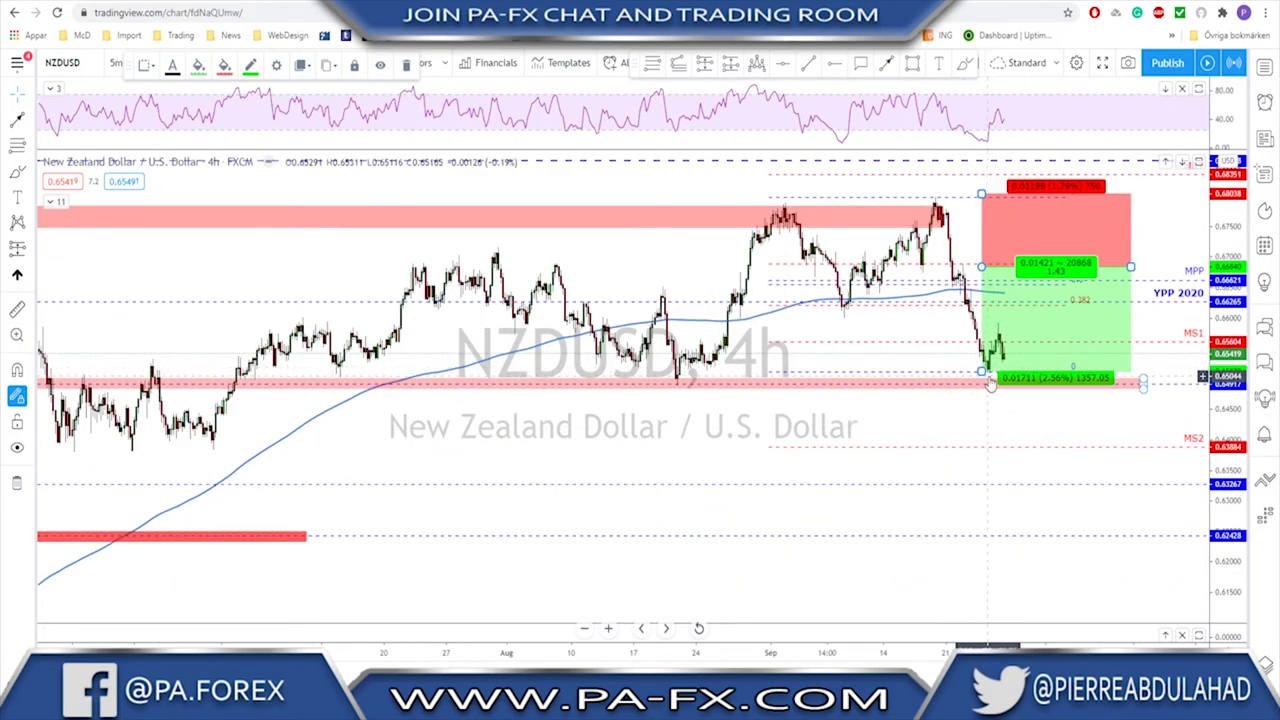
left_click_drag(981, 371, 981, 446)
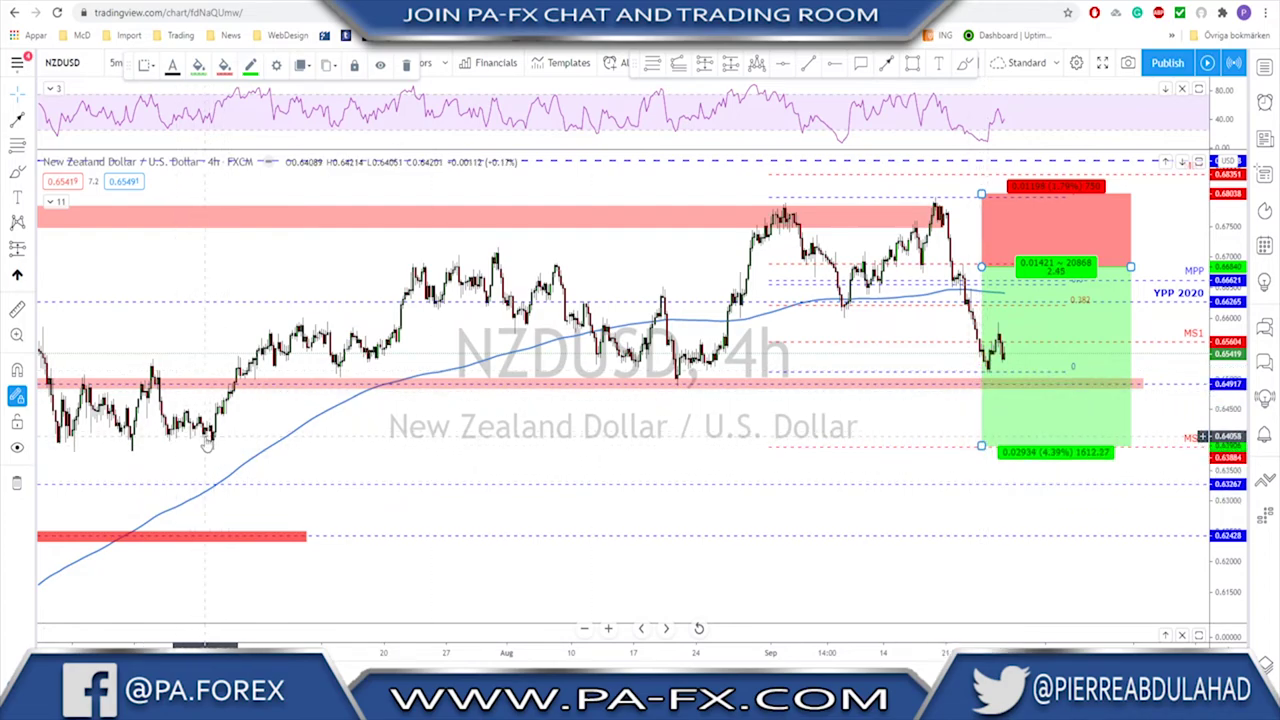
left_click_drag(981, 446, 982, 375)
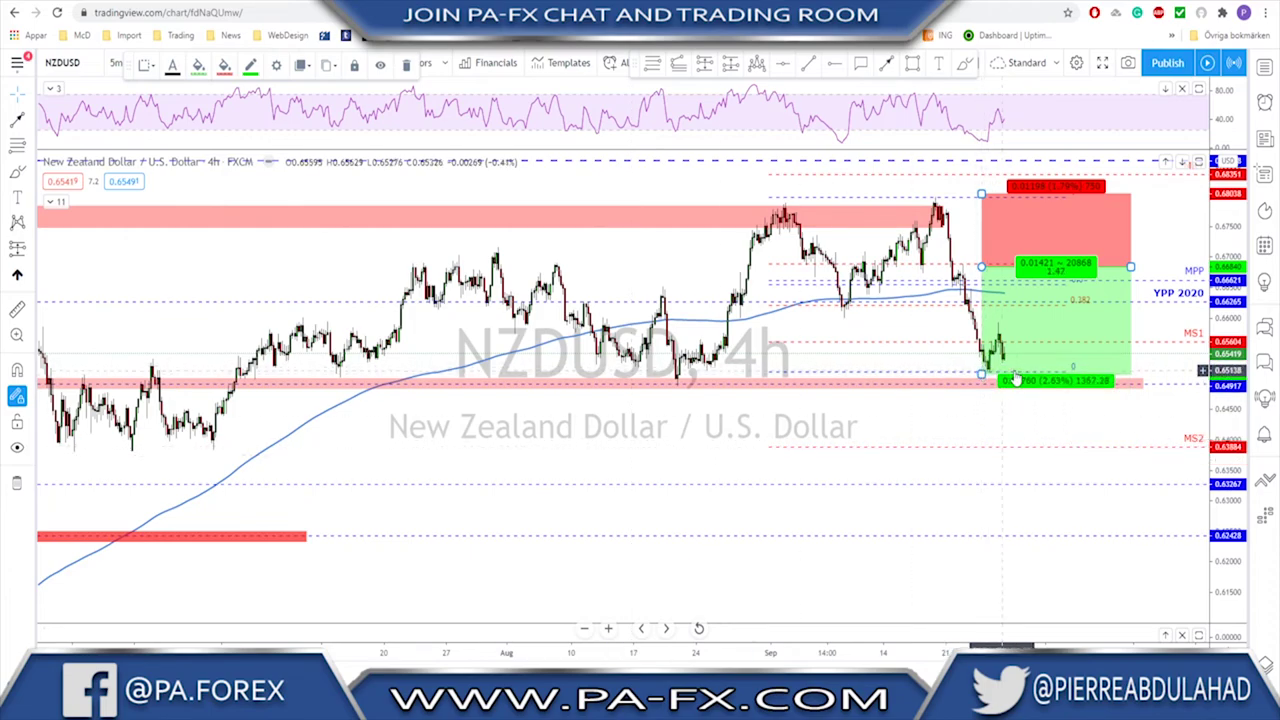
scroll(1000, 385, "up", 1)
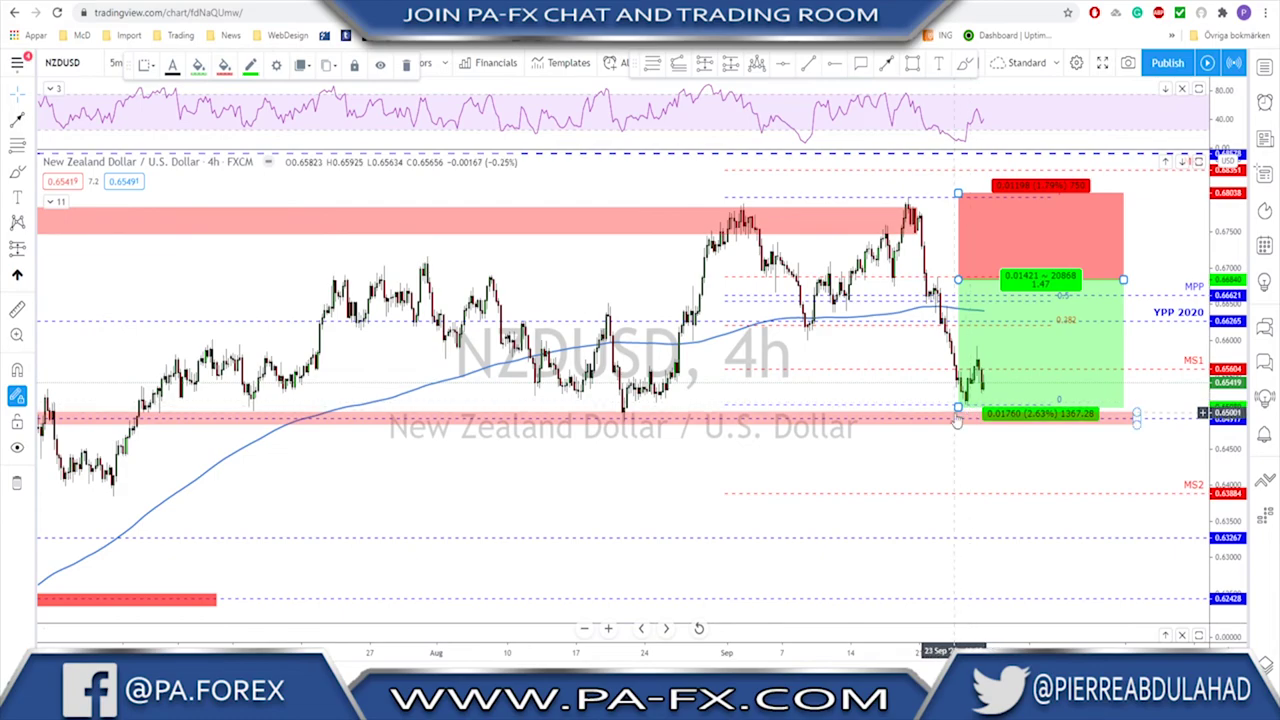
scroll(960, 418, "up", 1)
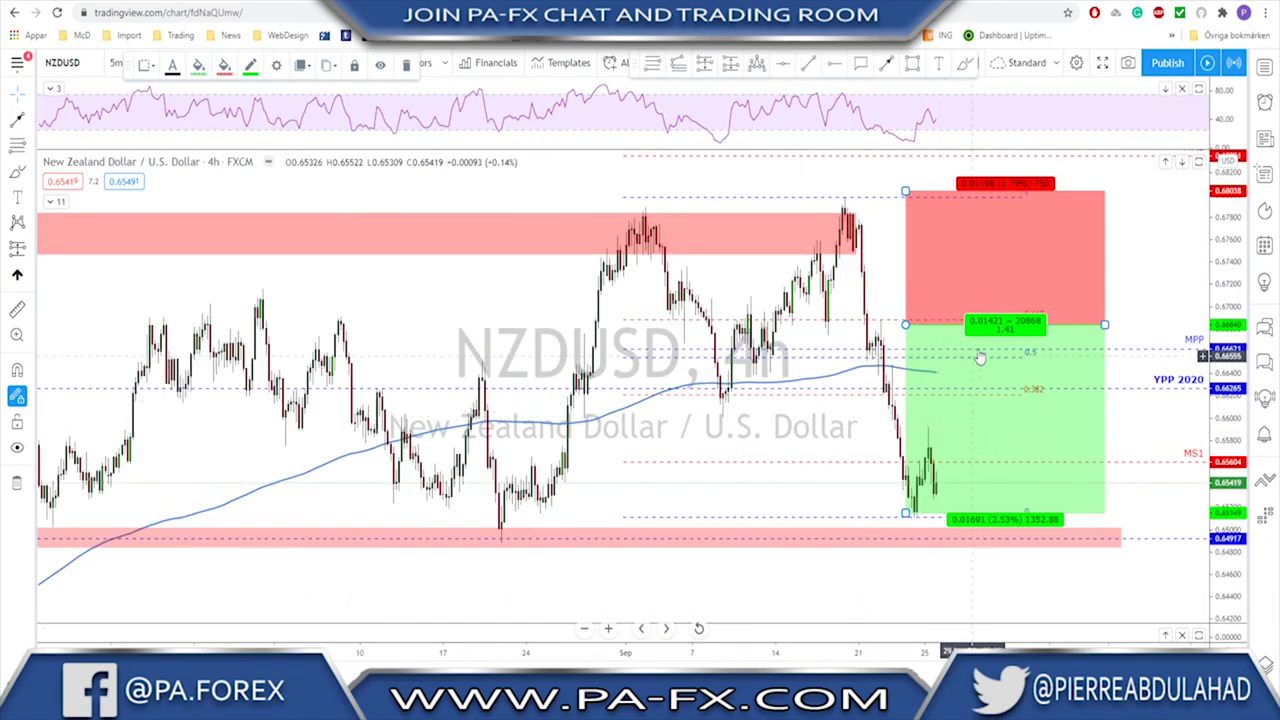
key("Delete")
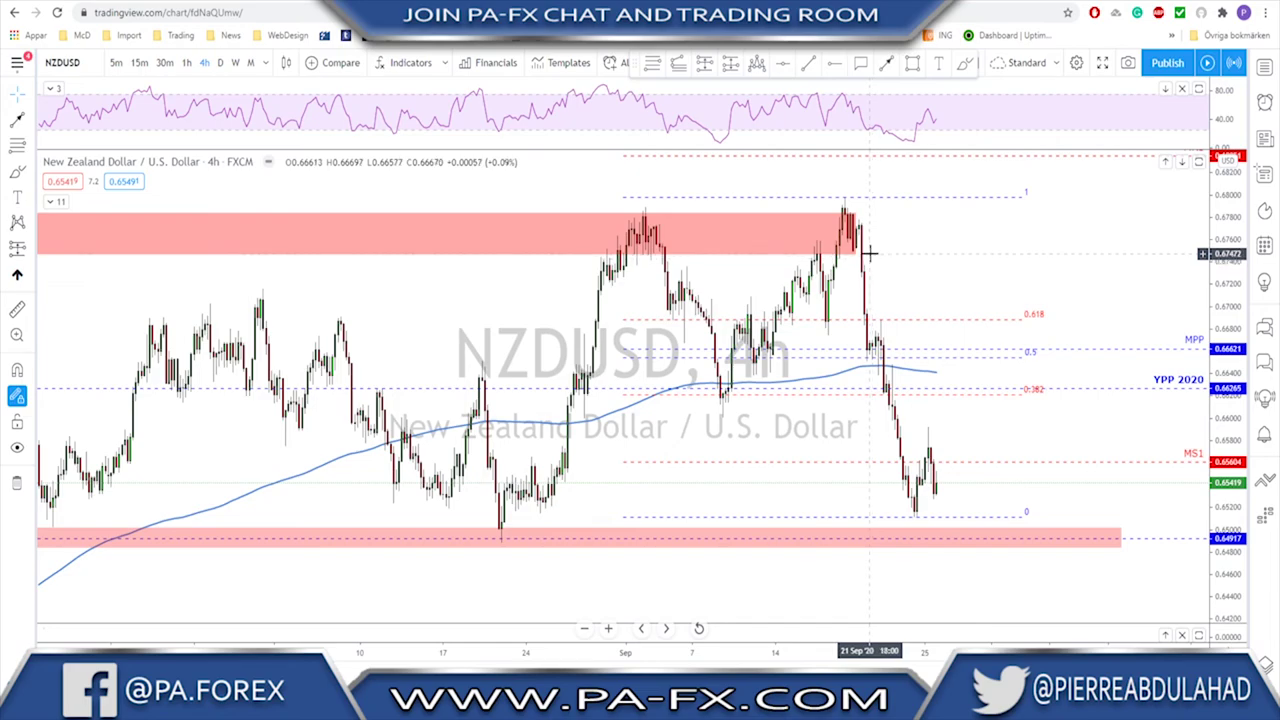
Open the NZDJPY chart.
key("Down")
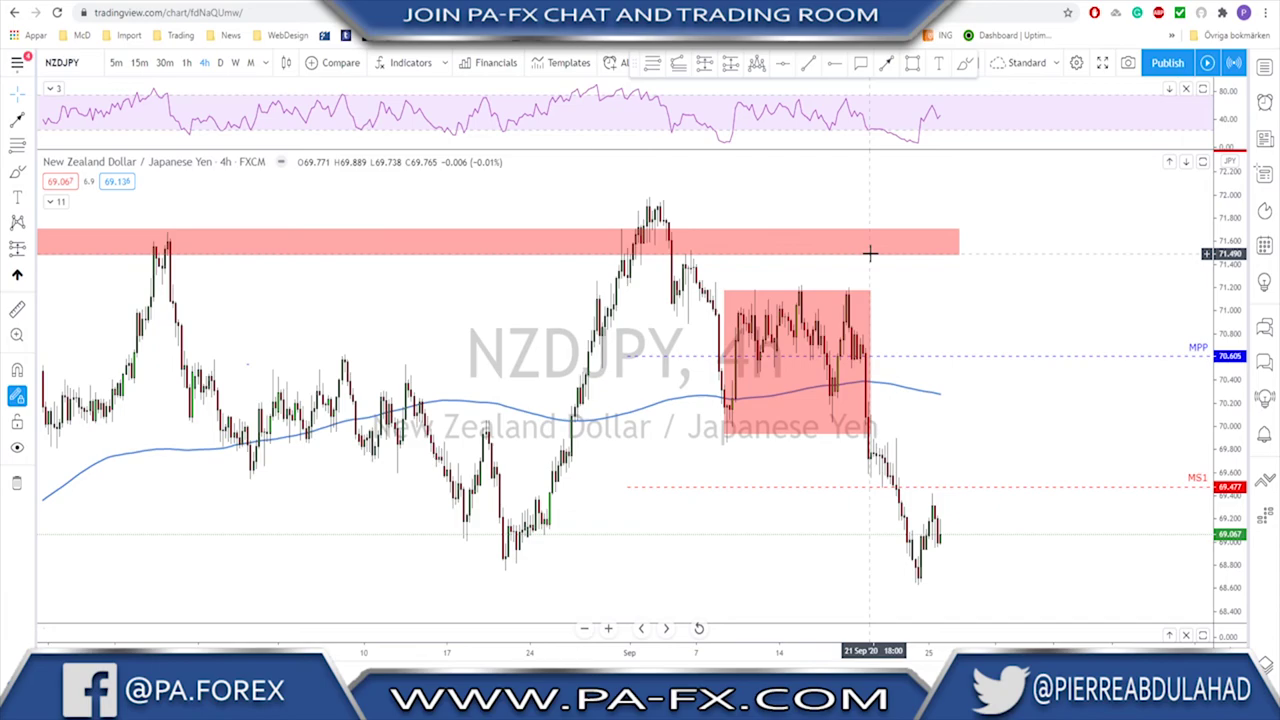